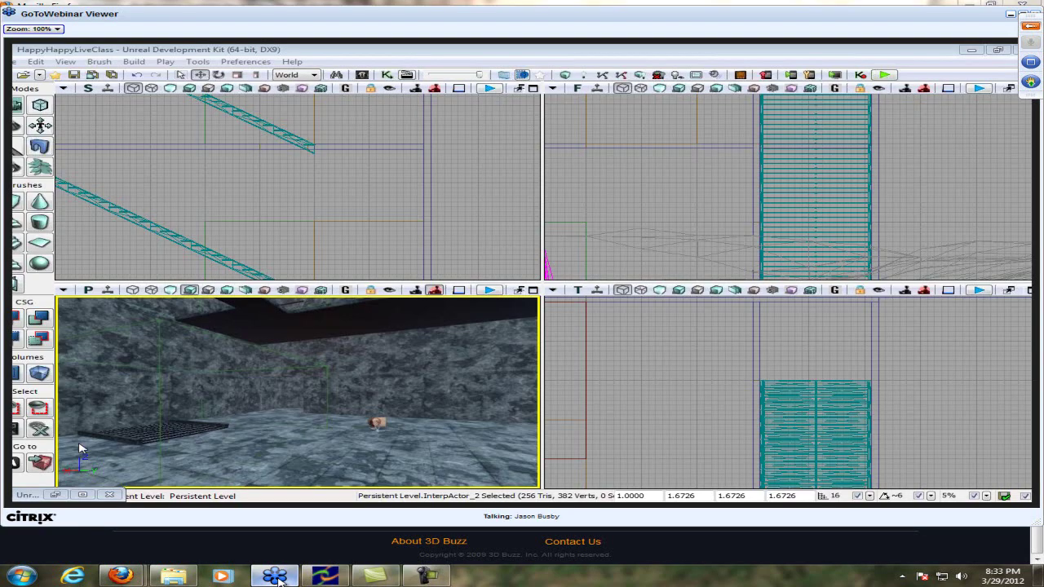
Bring up the 3D Buzz chat Firefox window, restore it to a smaller size and place it over the class view
mouse_move(121, 575)
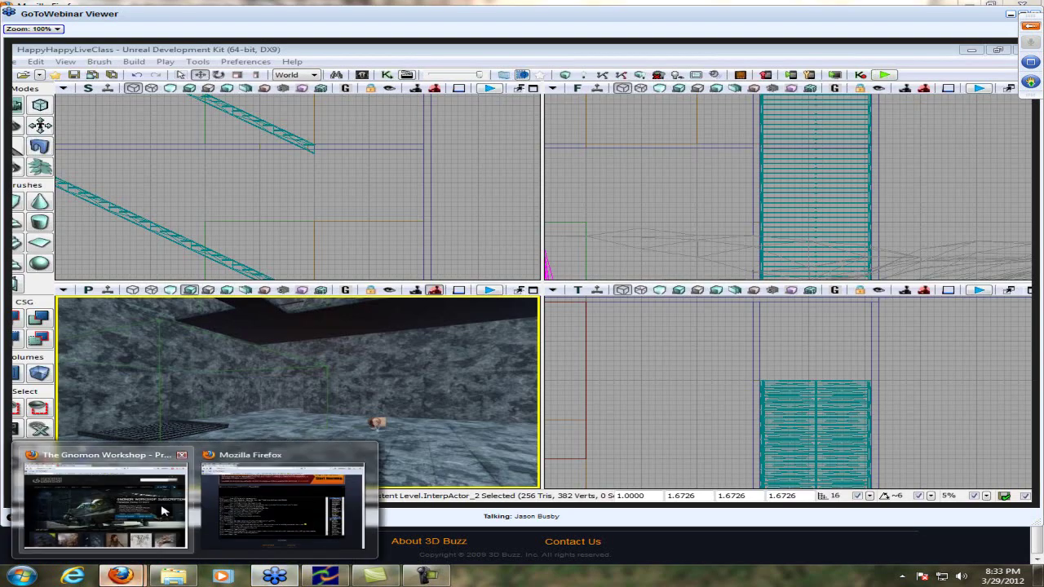
left_click(249, 503)
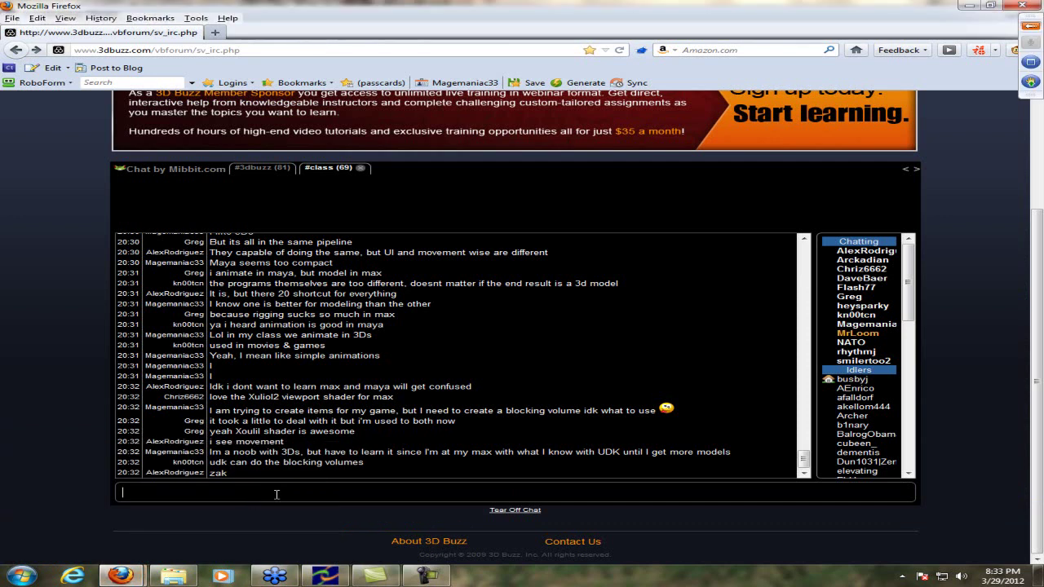
double_click(606, 7)
left_click_drag(304, 29, 975, 334)
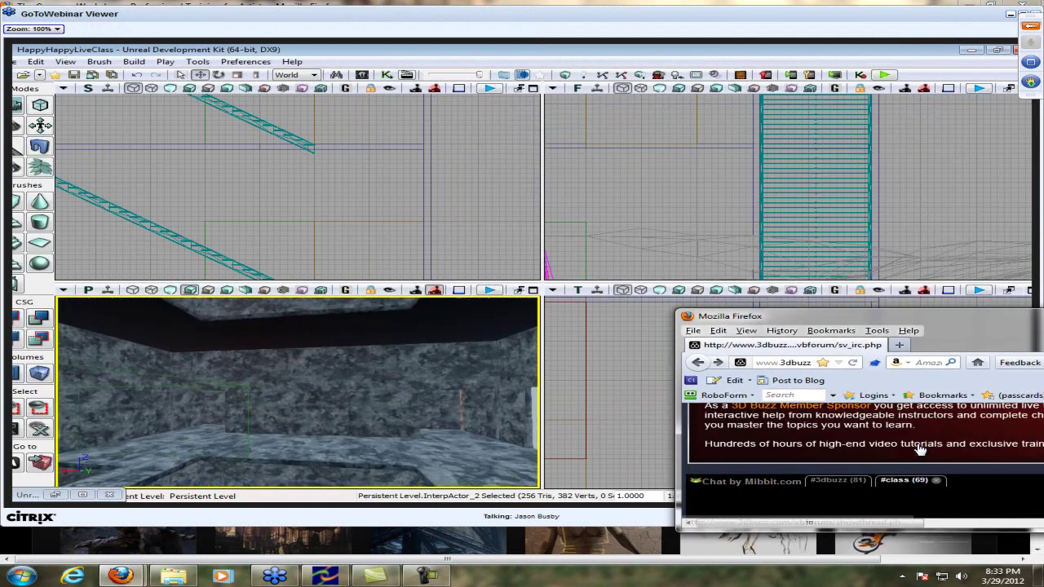
Post 'SUPER SERIOUS TIME! >:D' in the 3D Buzz chat
scroll(920, 450, "down", 5)
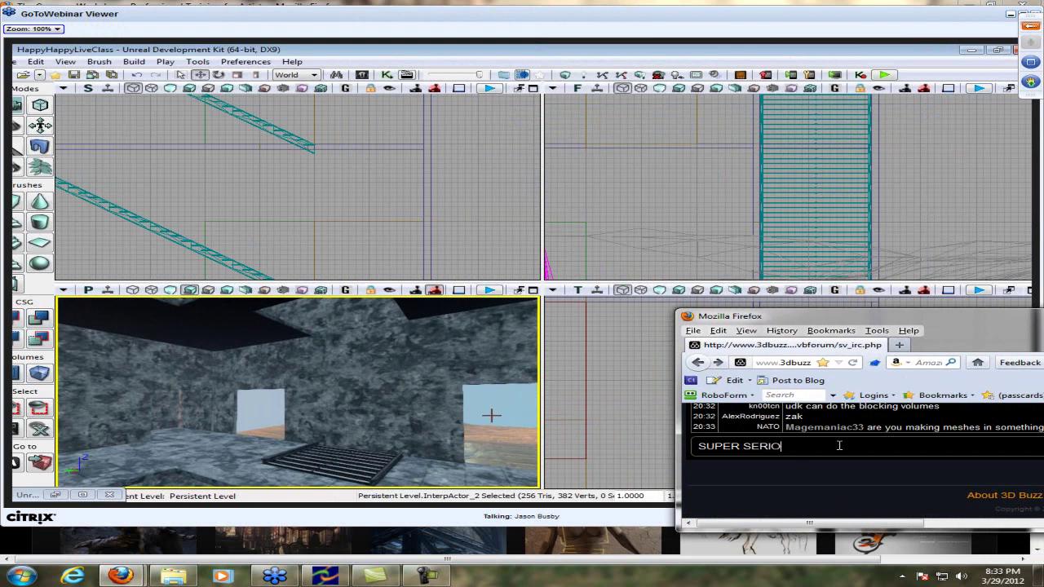
type("IME! :D")
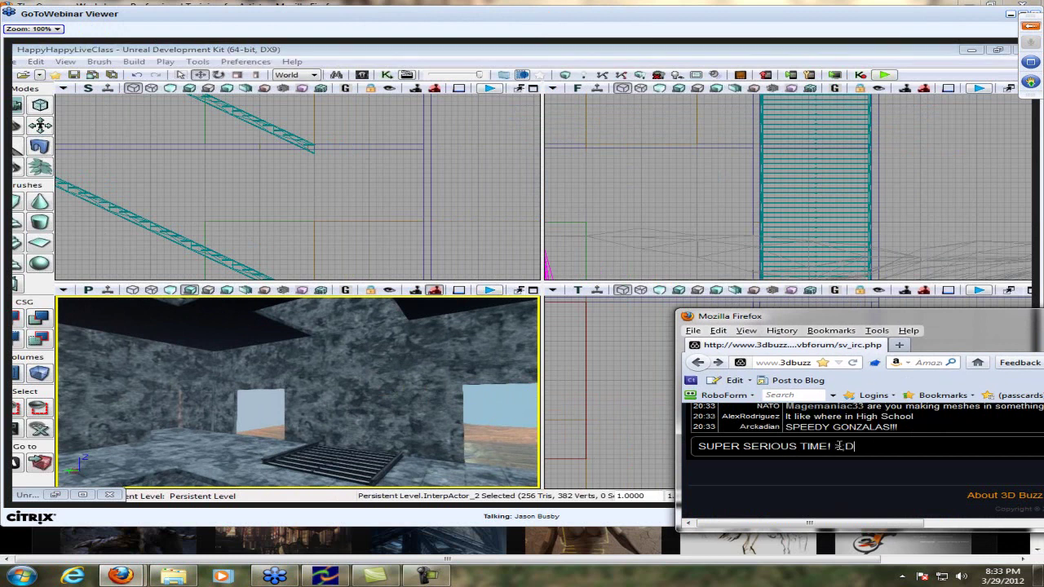
key("Return")
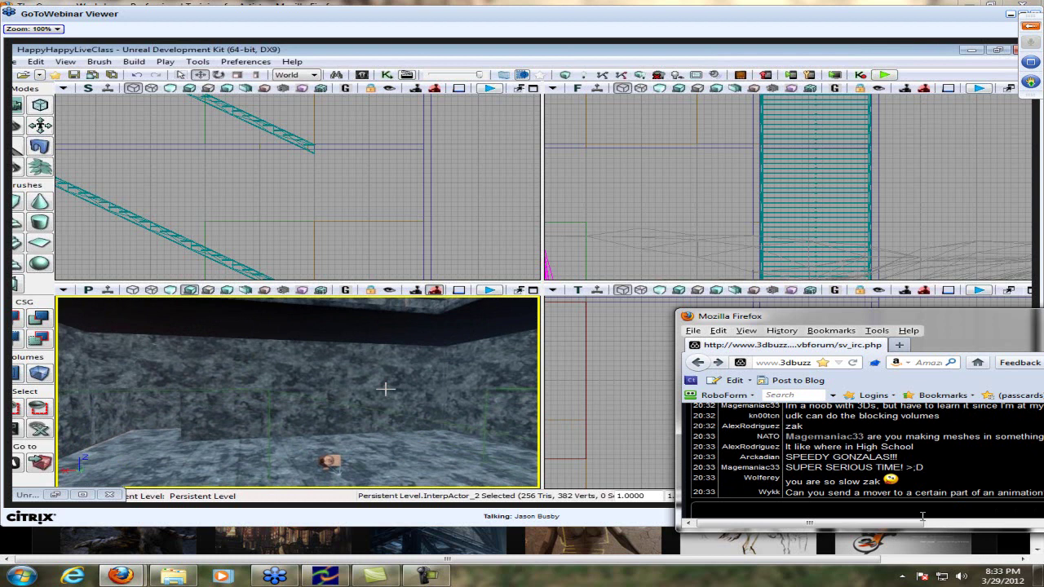
Reply 'yes', then start typing a tip about "trigger" buttons on certain floors
left_click_drag(918, 523, 825, 518)
key("Return")
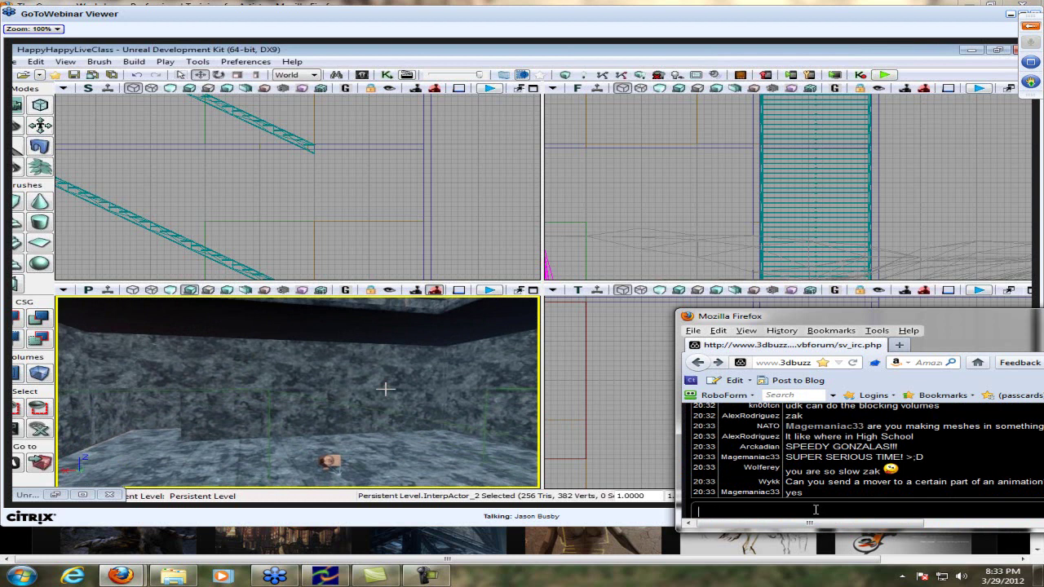
left_click_drag(813, 523, 812, 523)
type("\"trigger\"")
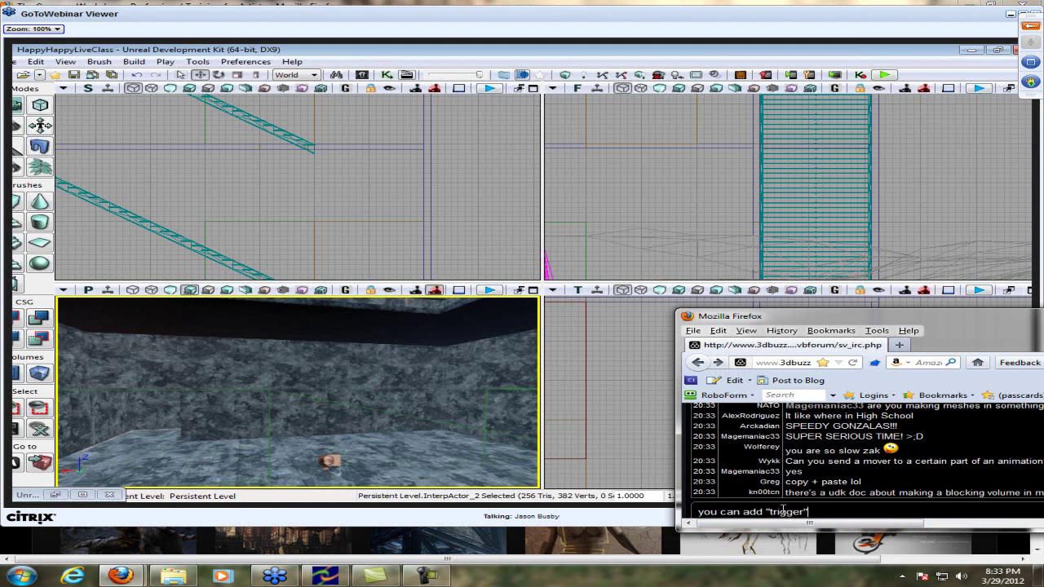
type(" buttons on certain flo")
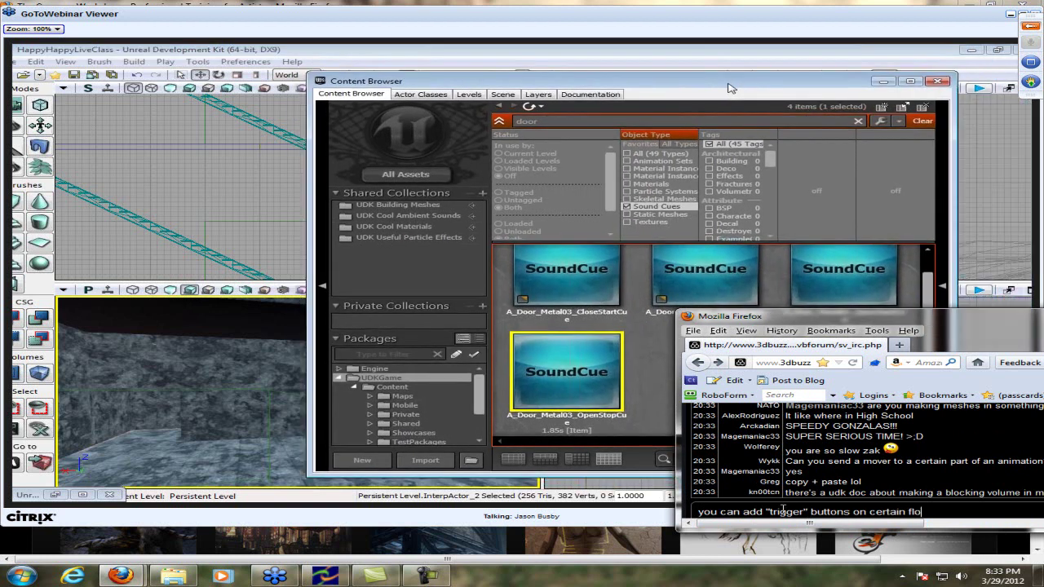
type("ors to get it ")
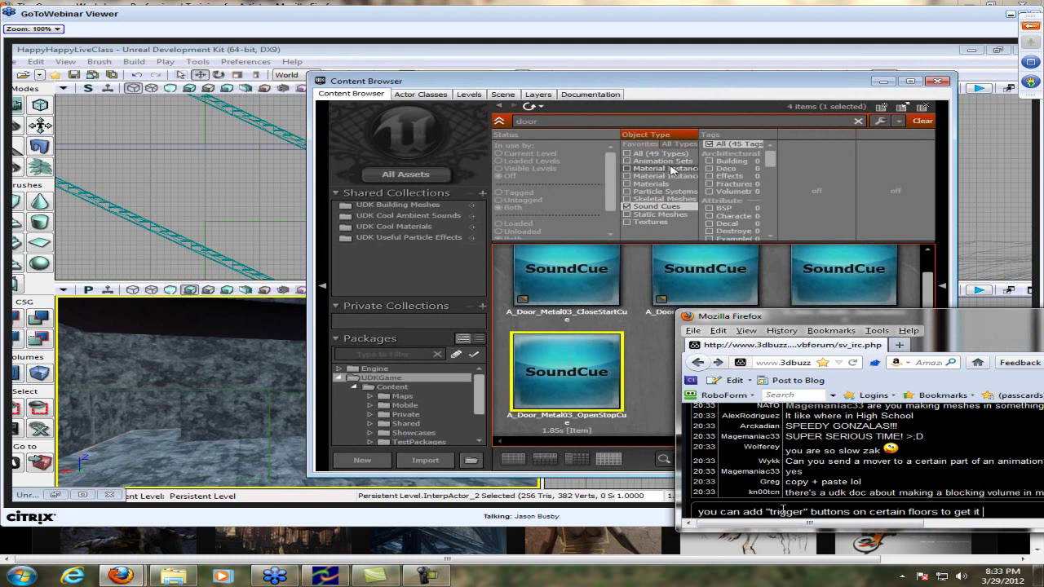
type("to come up")
Send the trigger-button tip and the follow-up '& have buttons for certain floors'
key("Return")
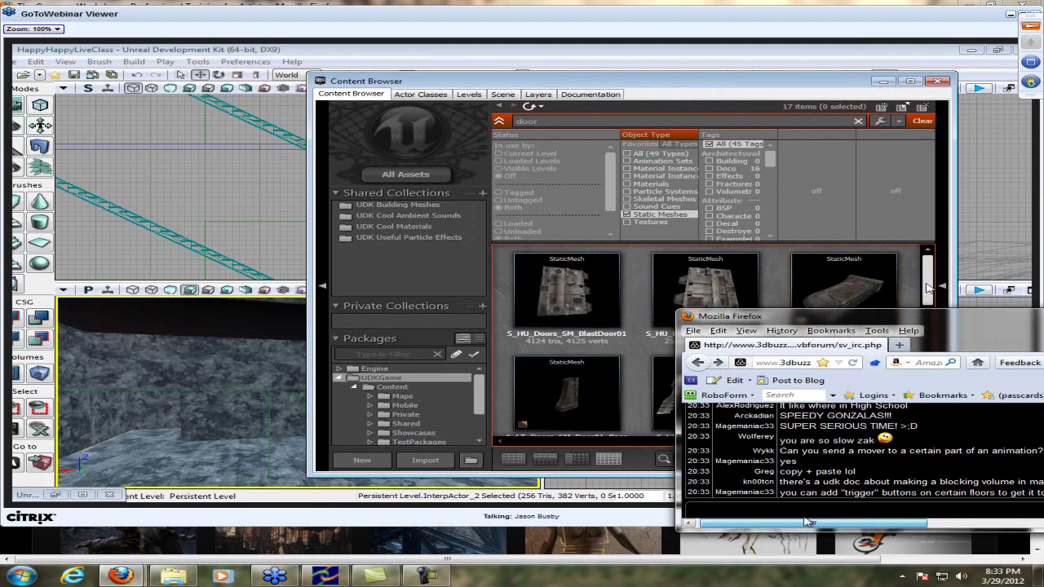
type("& ha")
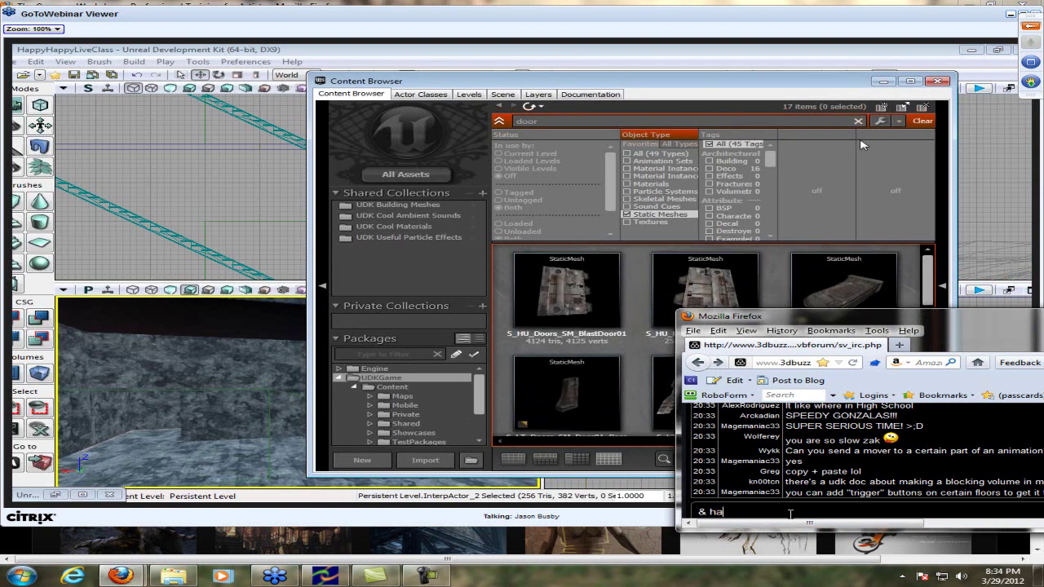
type("ve buttons for certain floors")
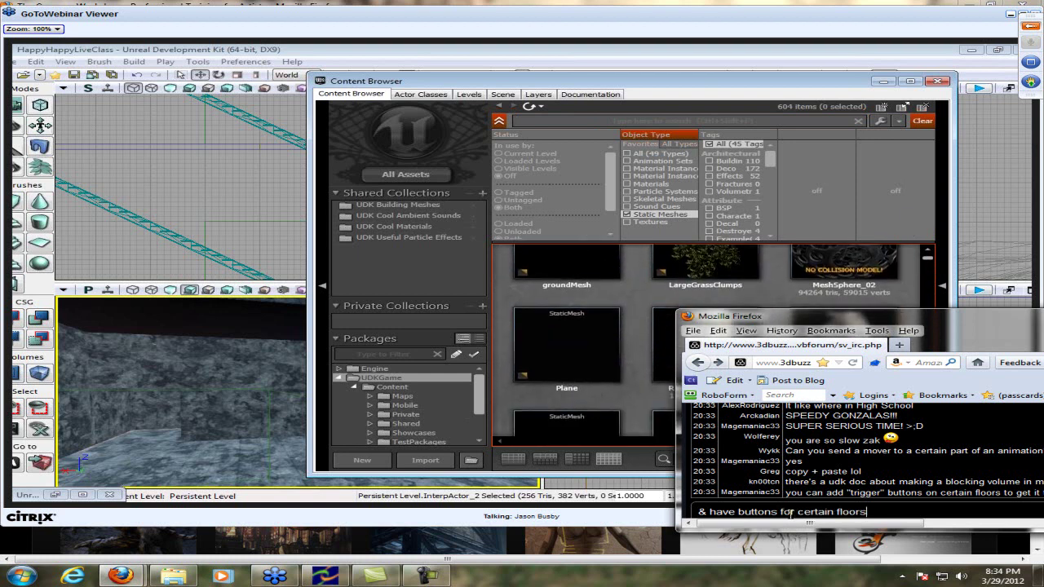
key("Return")
Move the chat window lower-left, ask about making a collision model, and post 'Thank you :D'
left_click_drag(795, 522, 932, 529)
left_click_drag(946, 321, 870, 310)
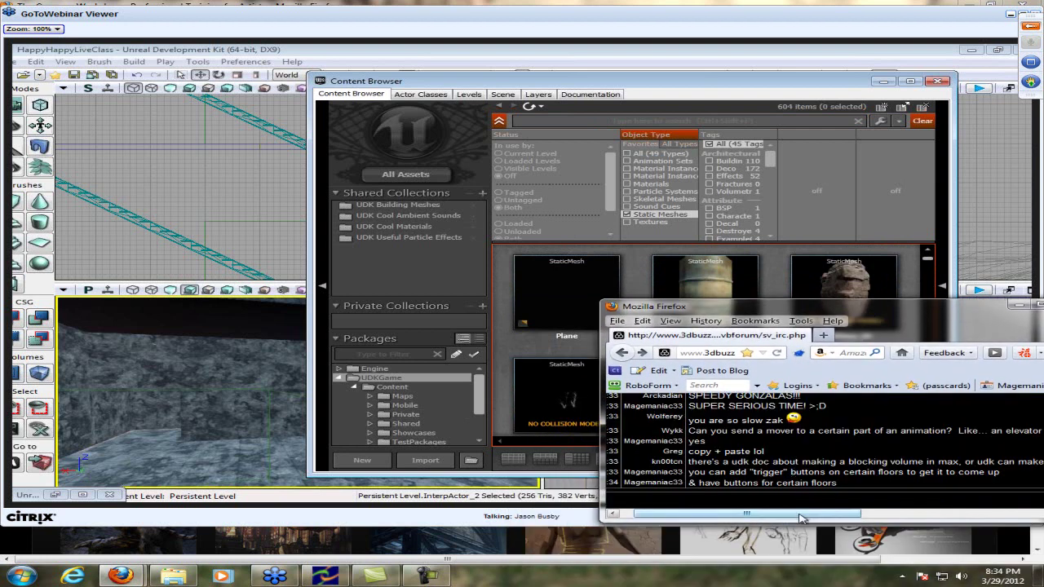
left_click_drag(748, 513, 734, 507)
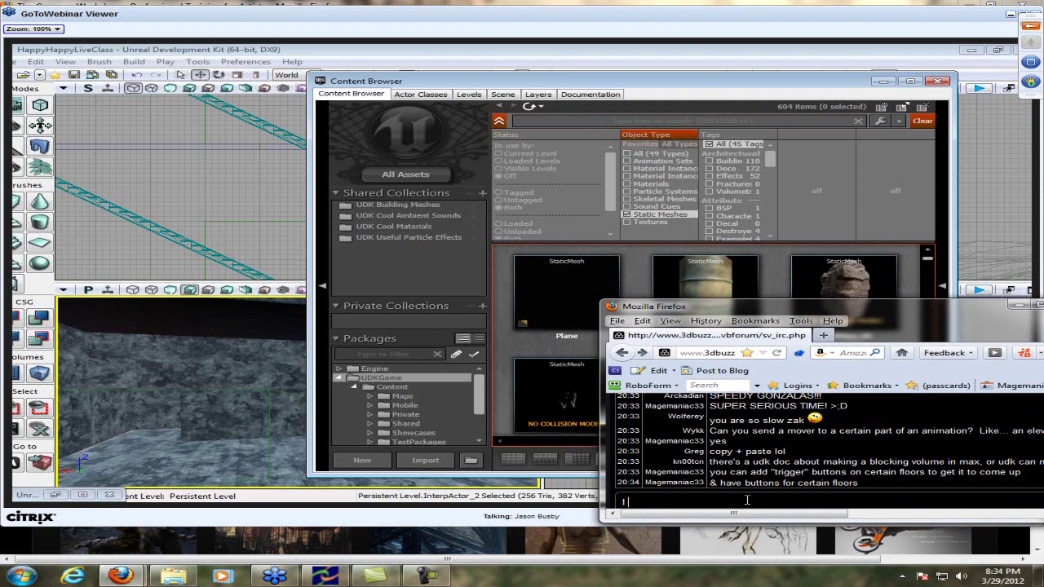
type("lis")
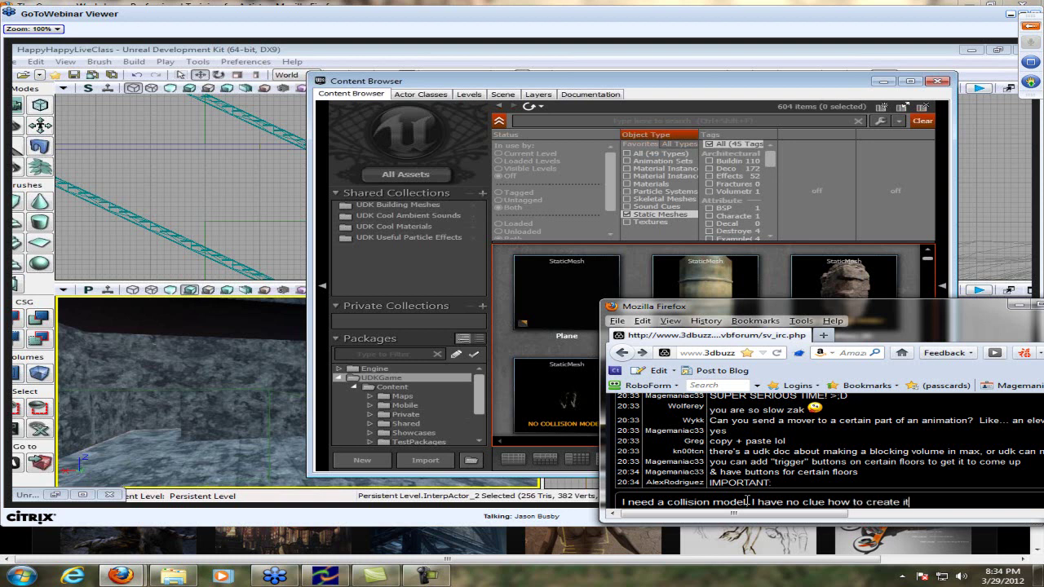
type("I've s")
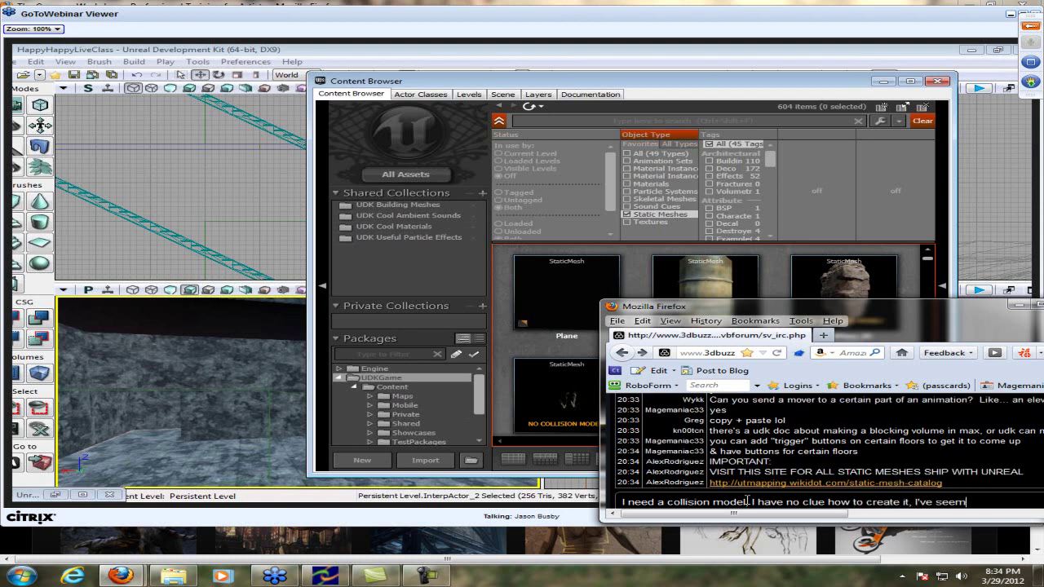
type("een a video")
key("Return")
type("Than")
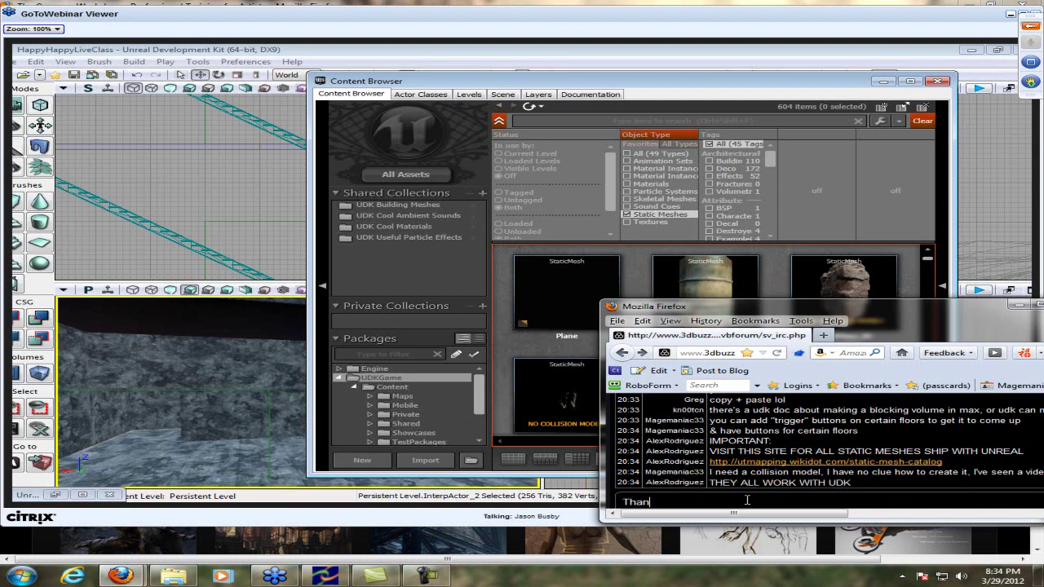
type("k you :D")
key("Return")
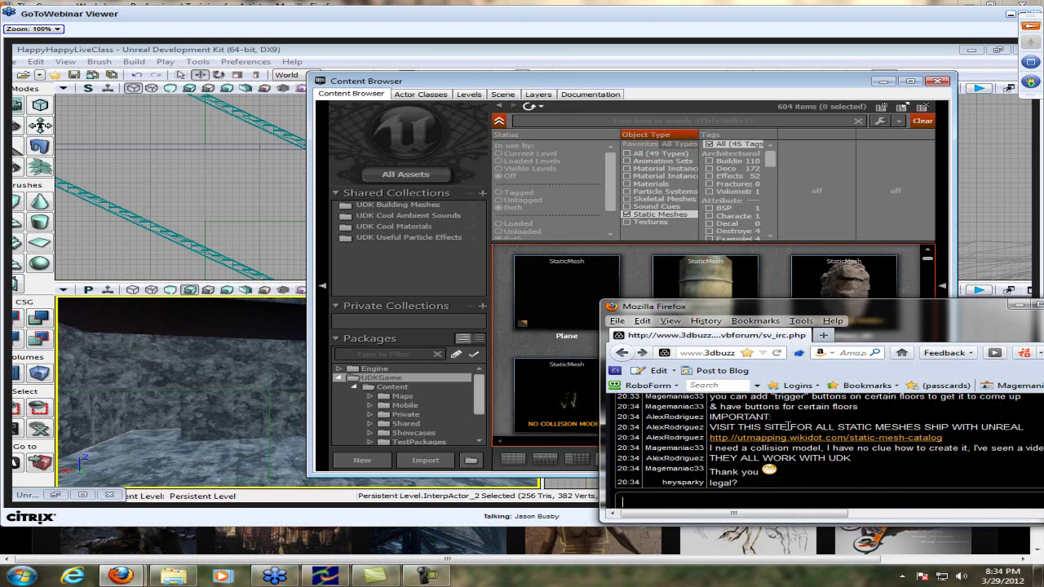
Open the Static Mesh Catalog link in a new tab, view it maximized, then minimize it
right_click(793, 439)
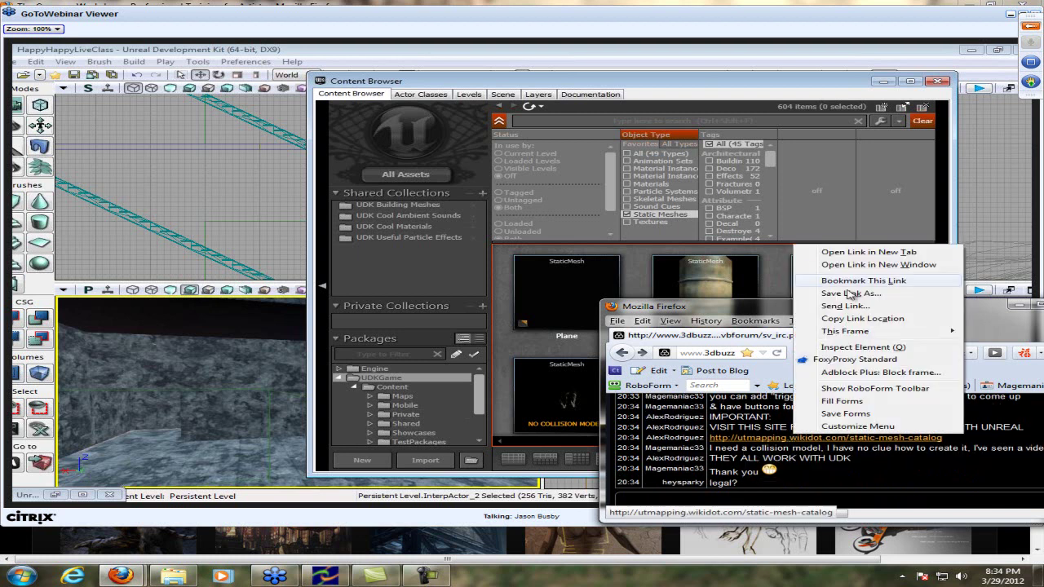
left_click(874, 255)
left_click(893, 335)
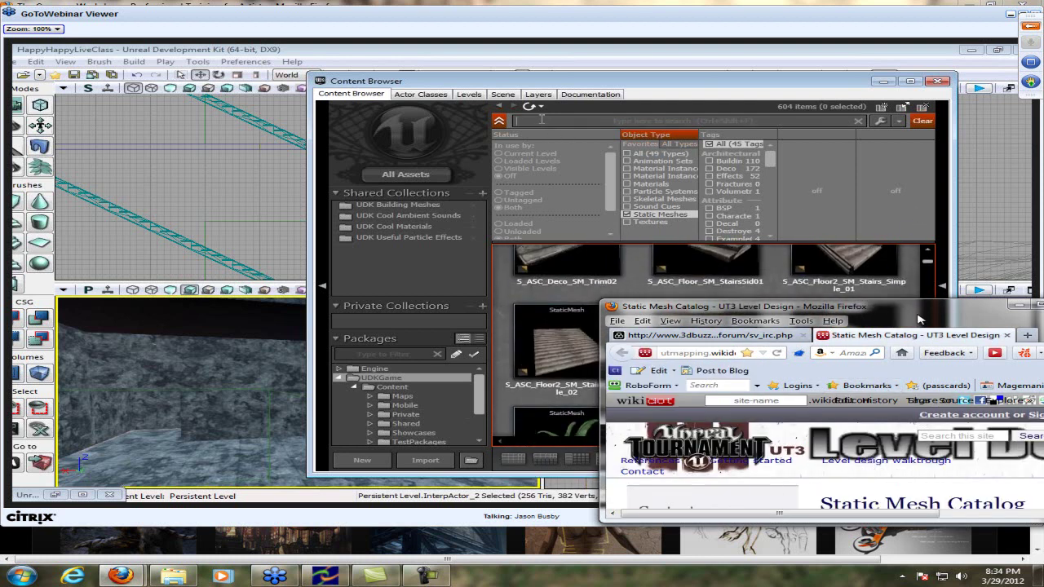
double_click(924, 310)
scroll(926, 314, "down", 6)
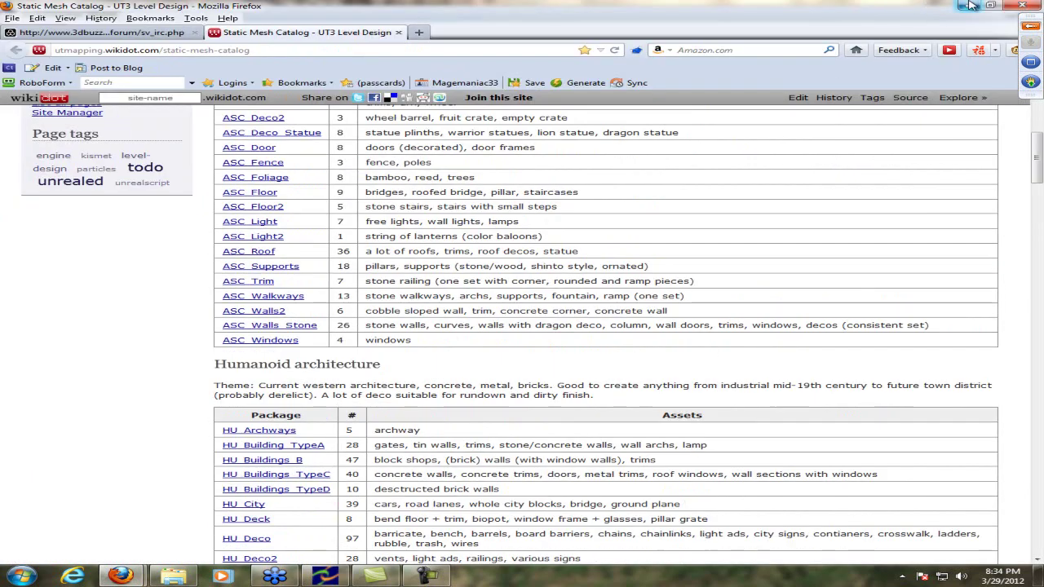
left_click(970, 6)
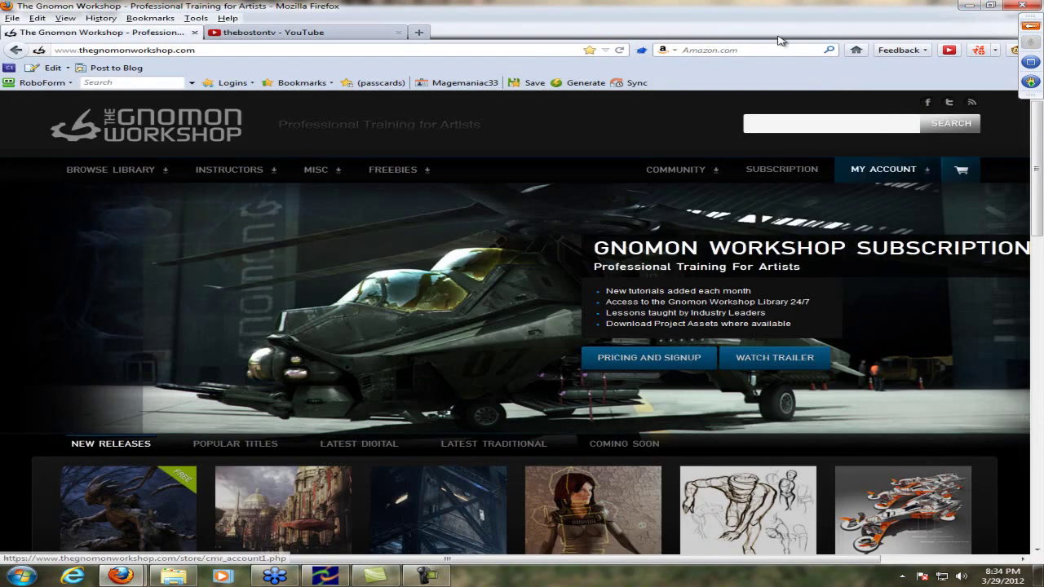
Bookmark the Gnomon Workshop page and close its window with both tabs
left_click(589, 49)
left_click(759, 36)
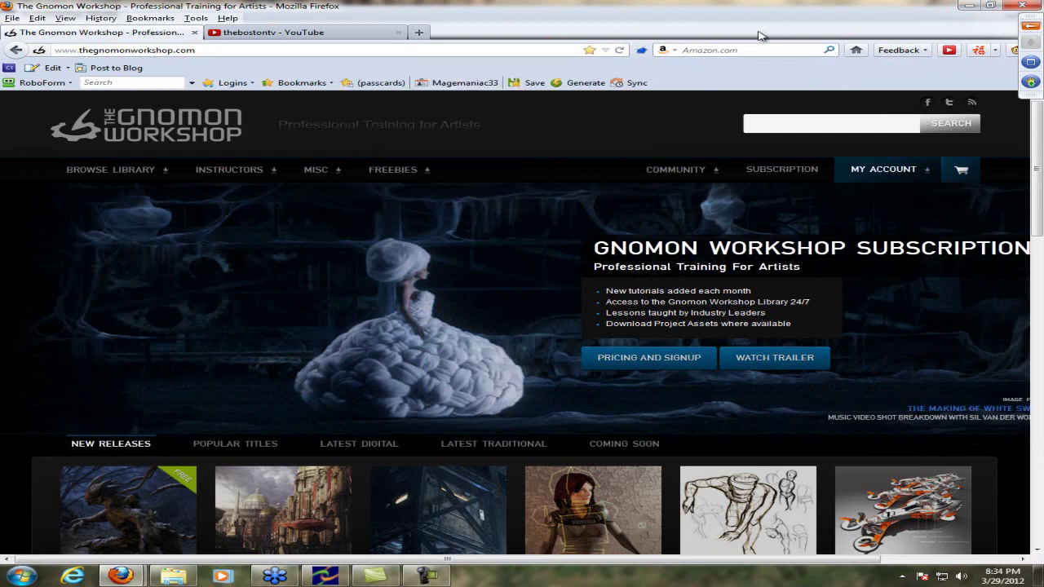
left_click(277, 32)
left_click(1022, 6)
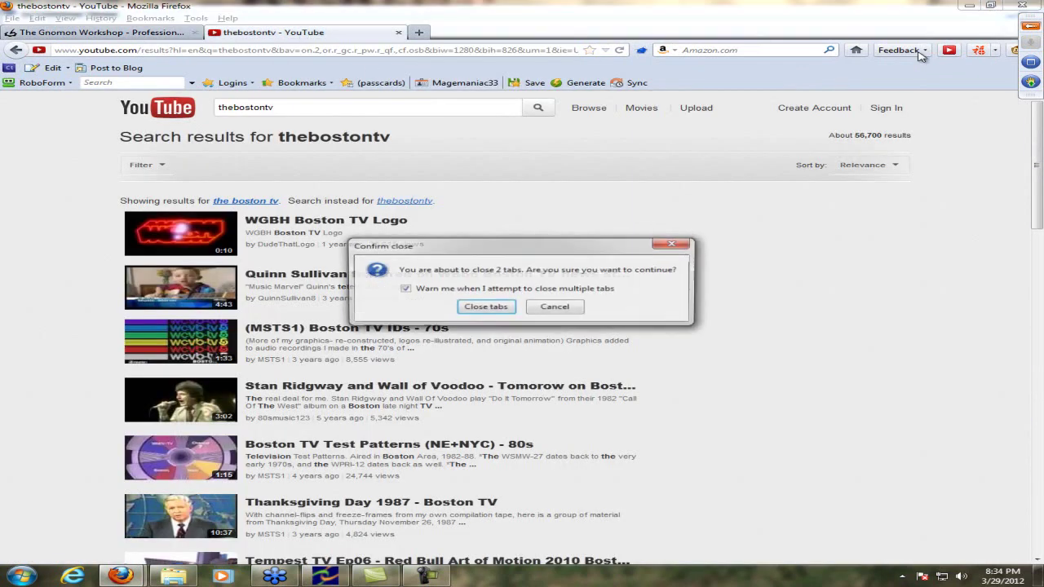
left_click(486, 307)
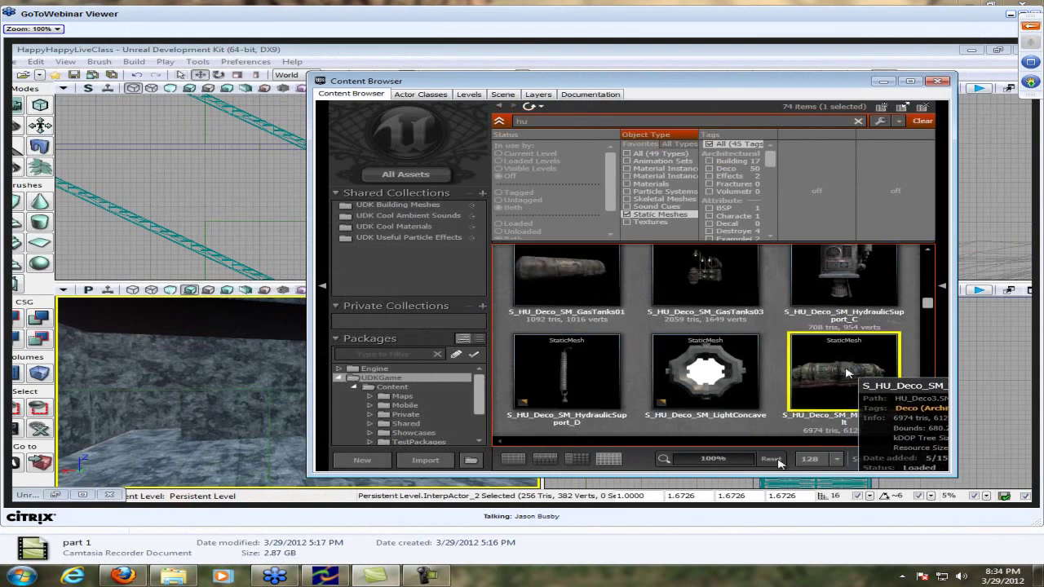
Restore the catalog window, close the Static Mesh Catalog tab and shift the chat window right
left_click(124, 577)
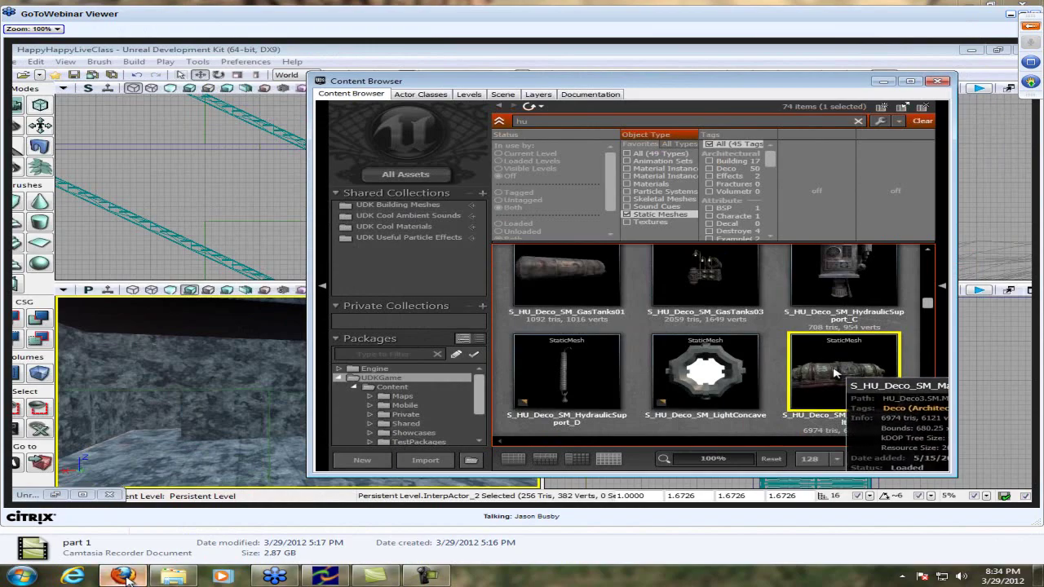
double_click(519, 7)
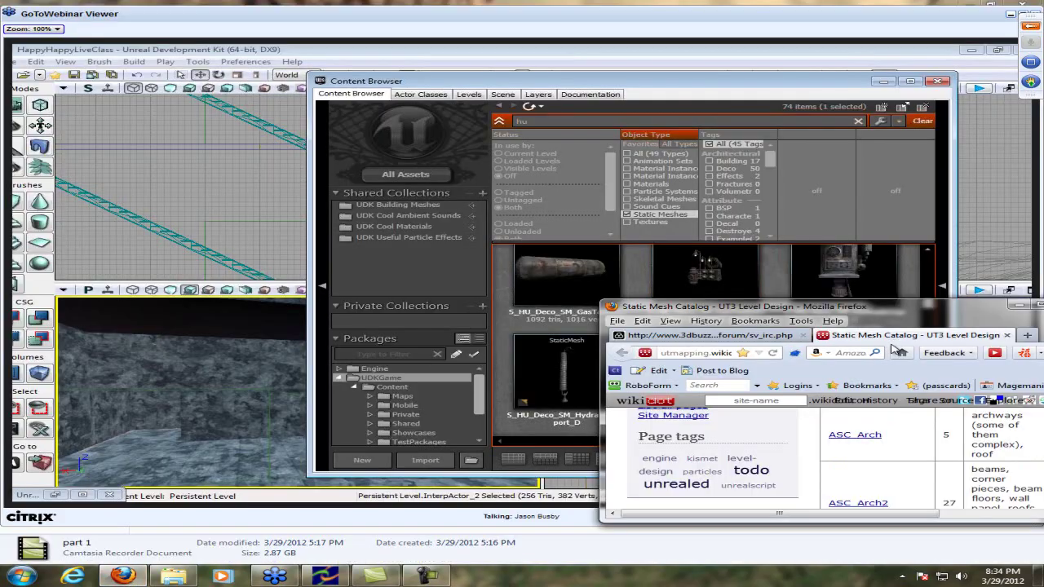
left_click(1010, 335)
left_click_drag(734, 307, 790, 307)
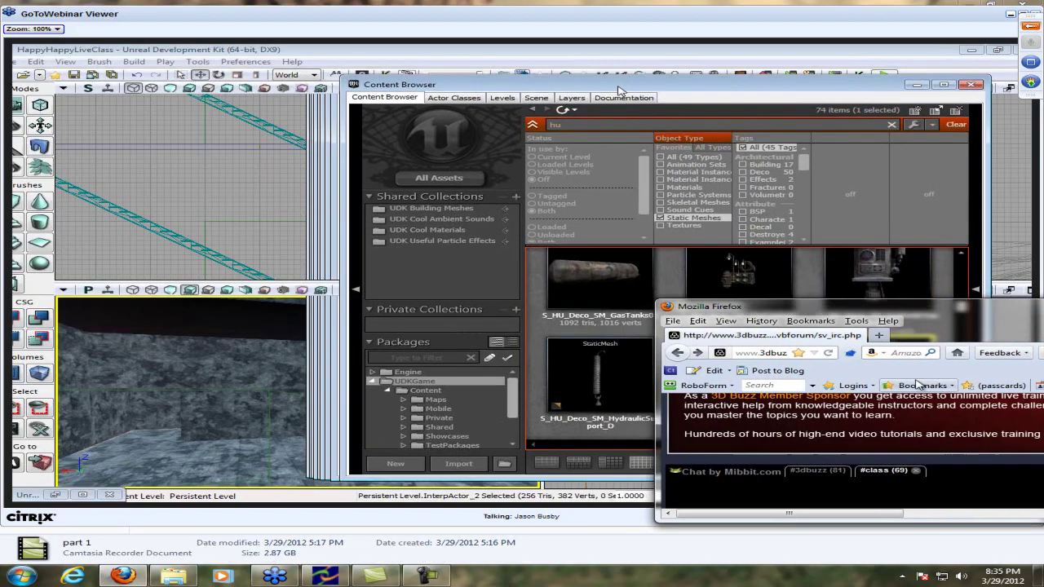
Type the reply 'Yes I learned about UDX for blocking or something like that' in the chat box
scroll(944, 446, "down", 3)
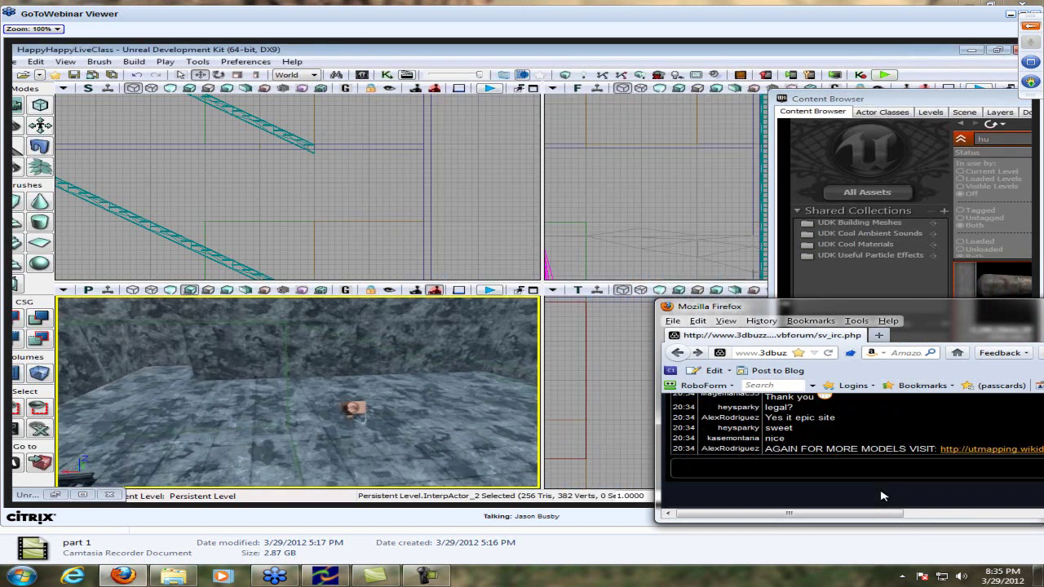
left_click(863, 468)
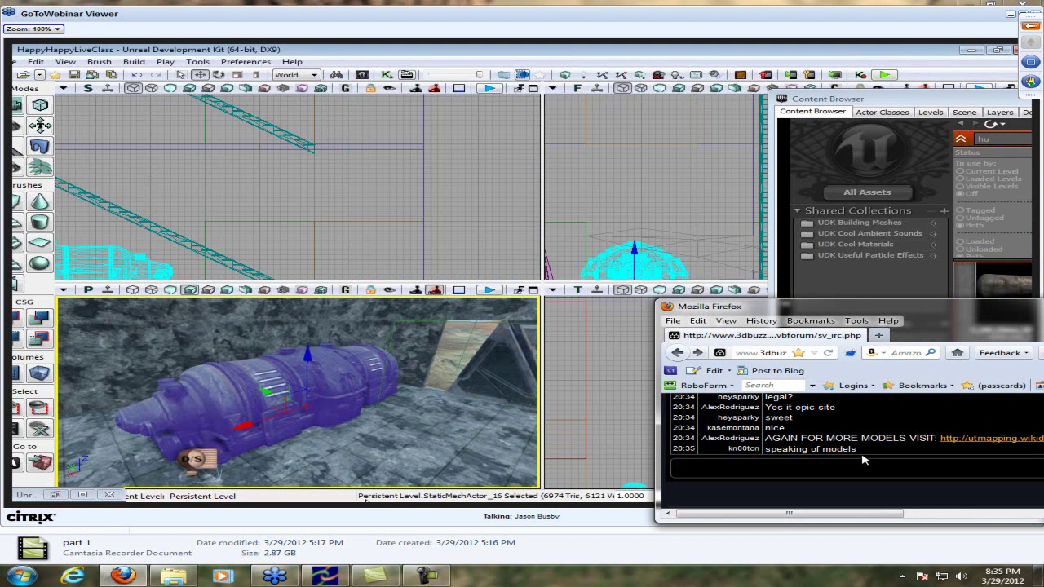
type("Yes I learned abo")
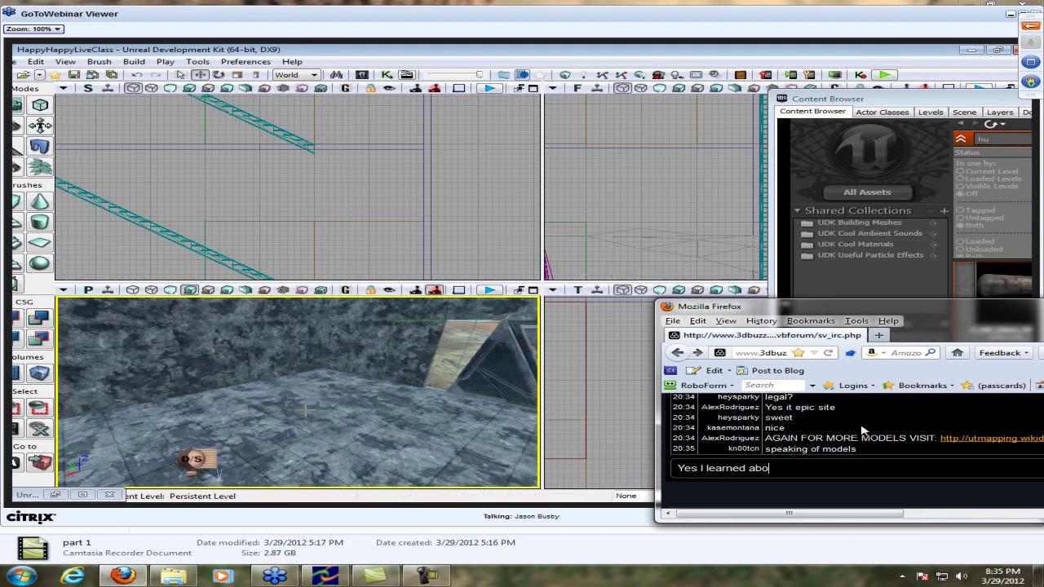
type("ut UDX fo")
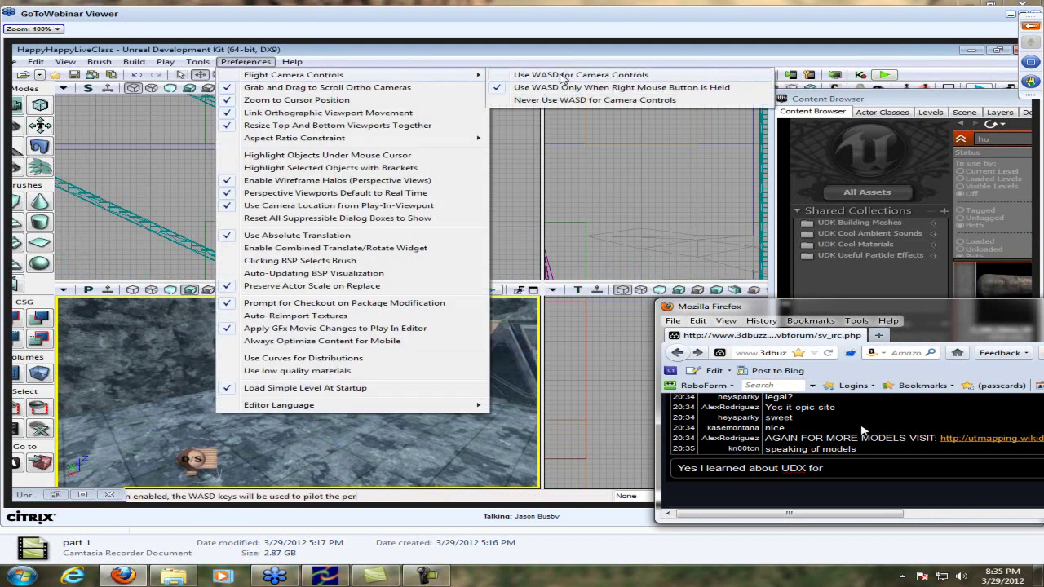
type("r")
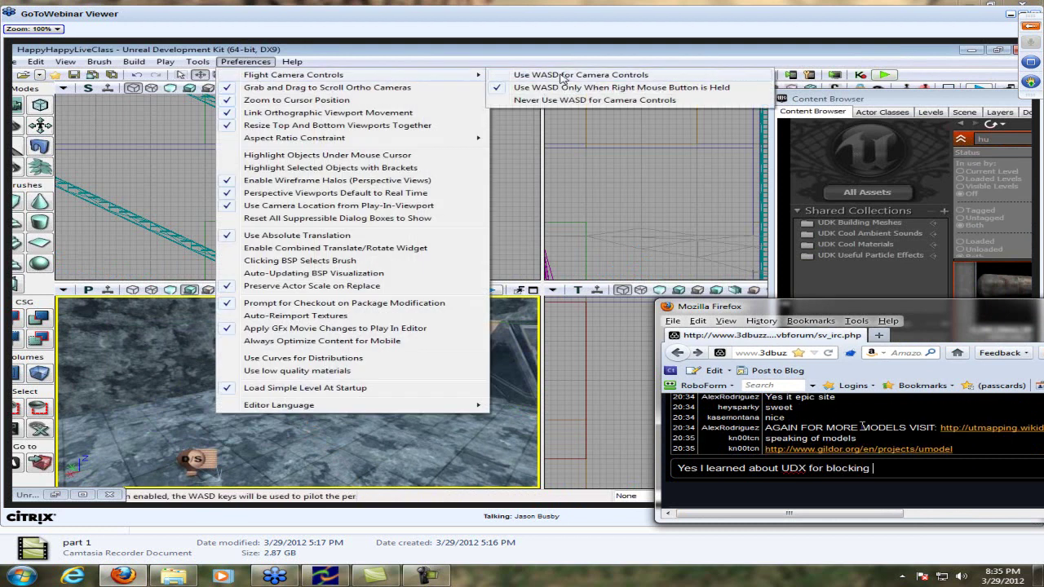
type(" blocking ")
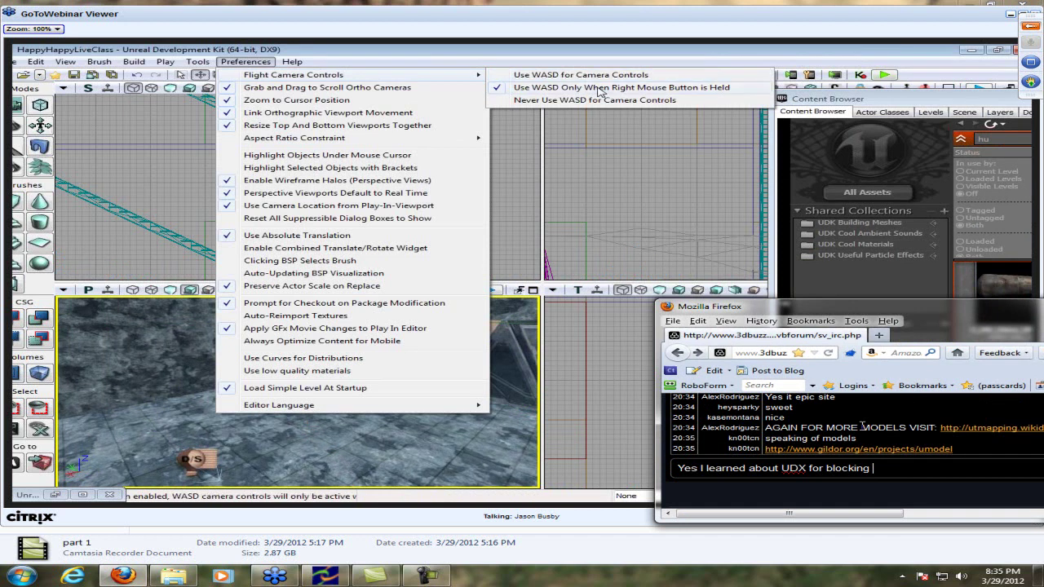
type("or something l")
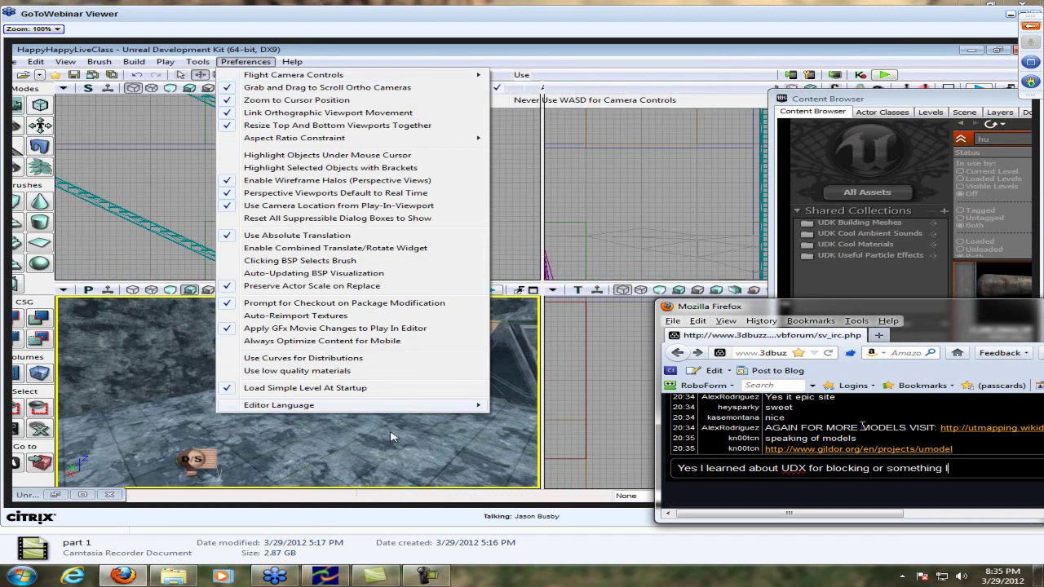
type("ike that")
Send the reply 'Yes I learned about UDX for blocking or something like that'
key("Return")
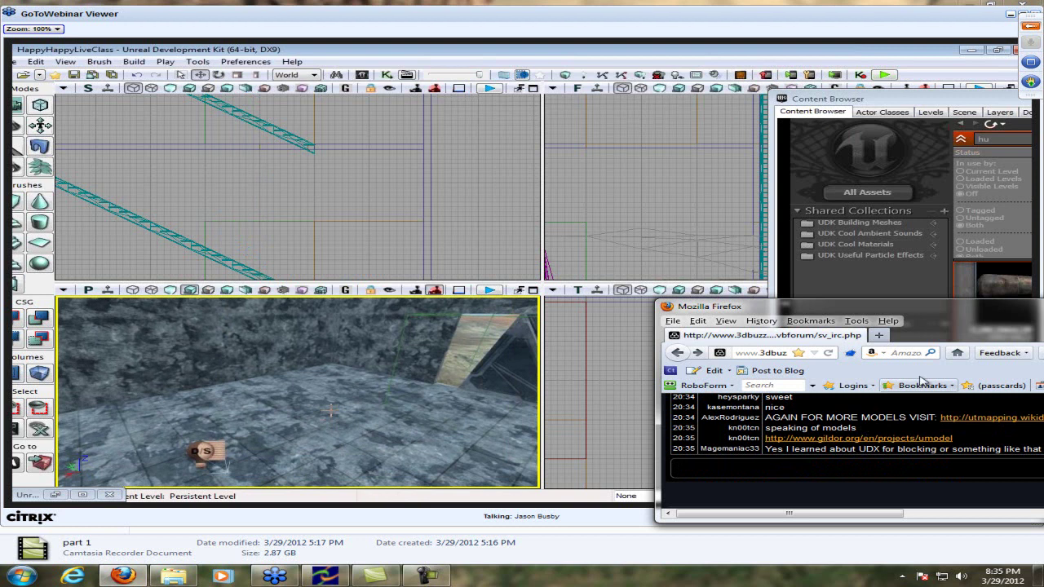
Open the gildor.org umodel link in a new tab to view the UE Viewer page
left_click_drag(947, 319, 927, 339)
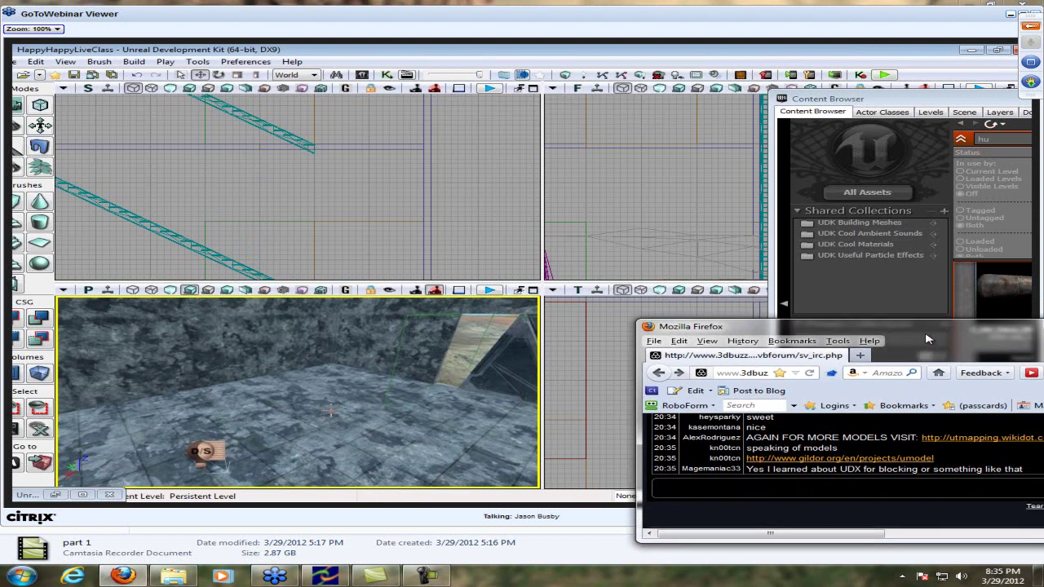
right_click(864, 464)
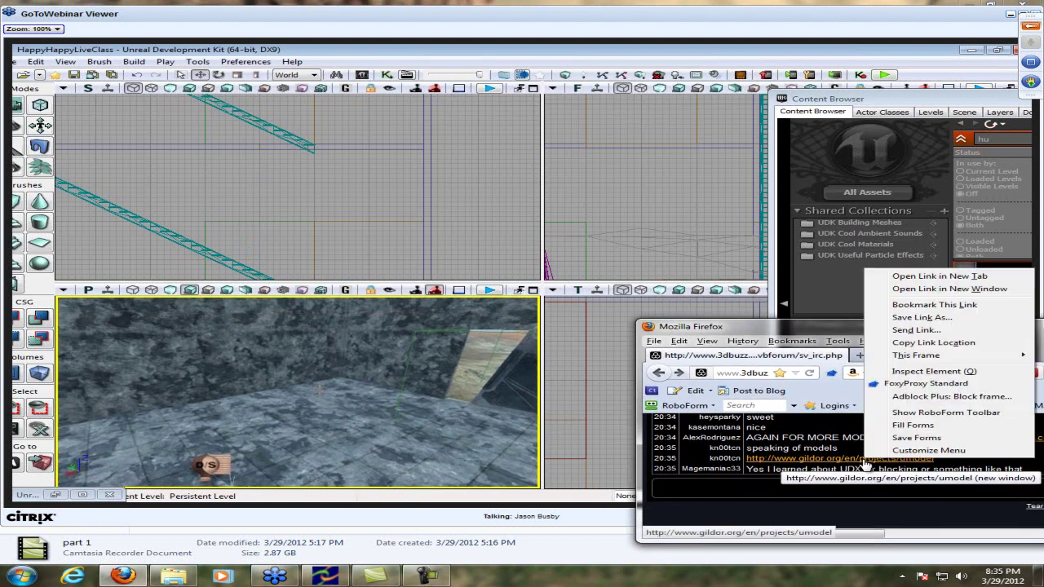
left_click(950, 273)
left_click(893, 355)
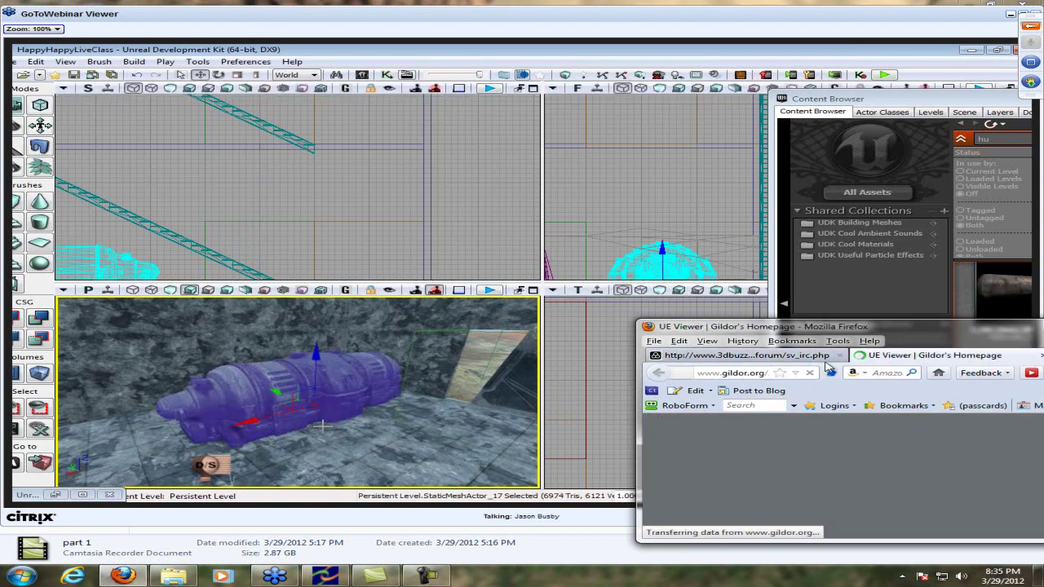
scroll(942, 447, "down", 5)
Bookmark Gildor's UE Viewer page and return to the 3dbuzz chat tab
key("ctrl+d")
key("Escape")
left_click(798, 355)
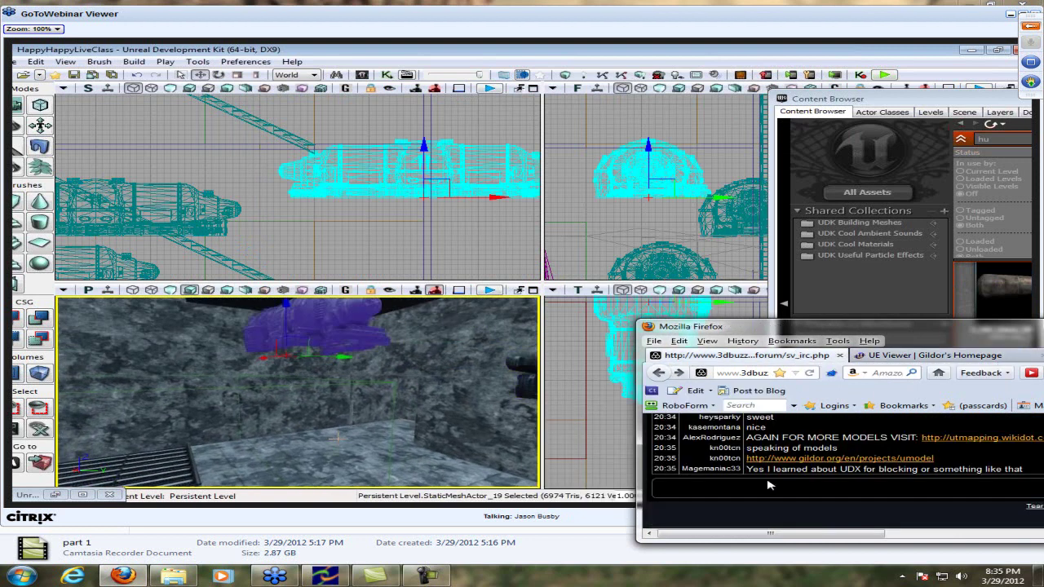
Post the thank-you message and type 'TheNewBoston' as the next chat message
key("Return")
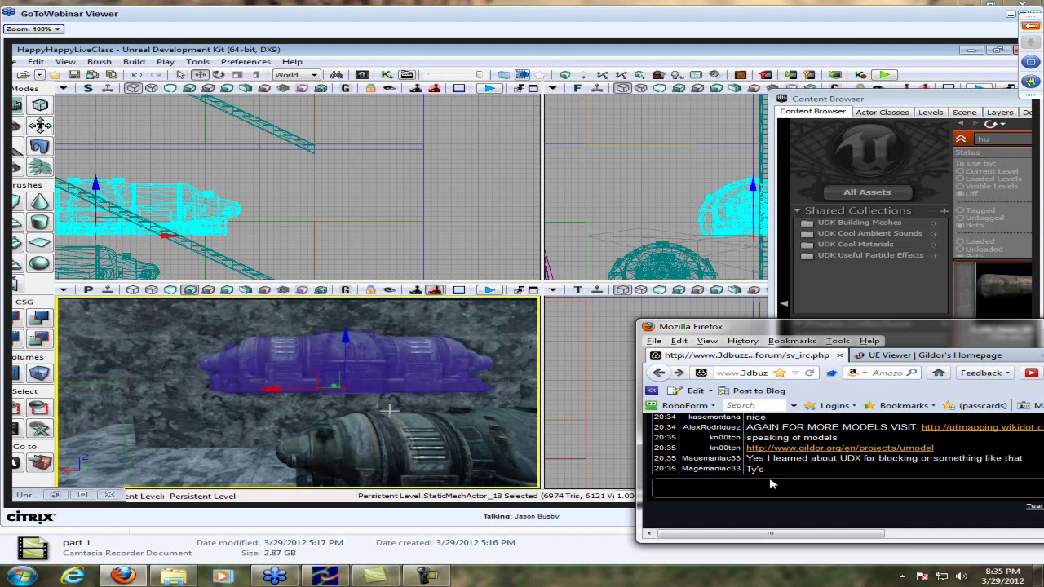
type("TheN")
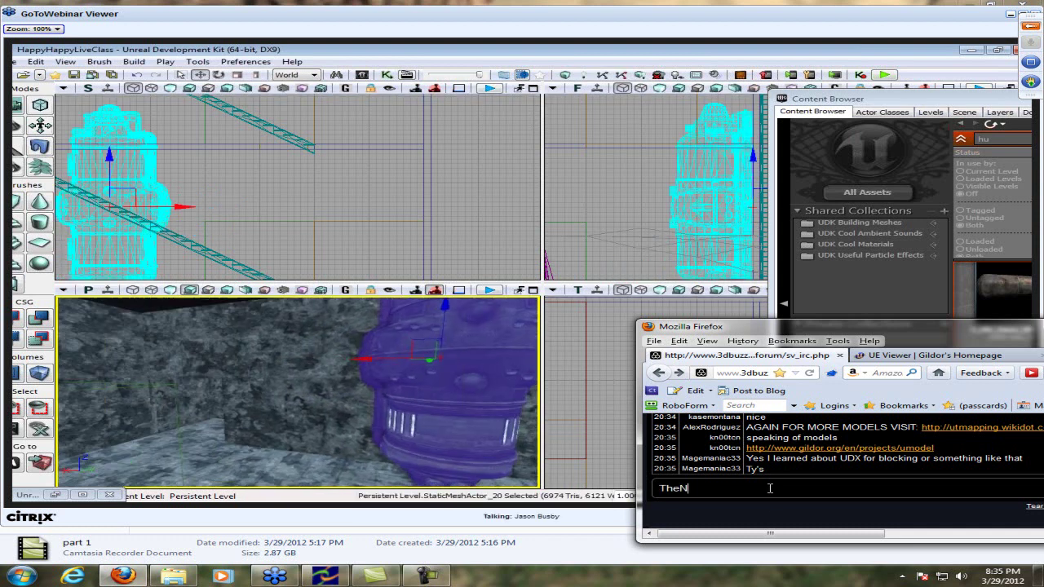
type("ewBoston - Youtube")
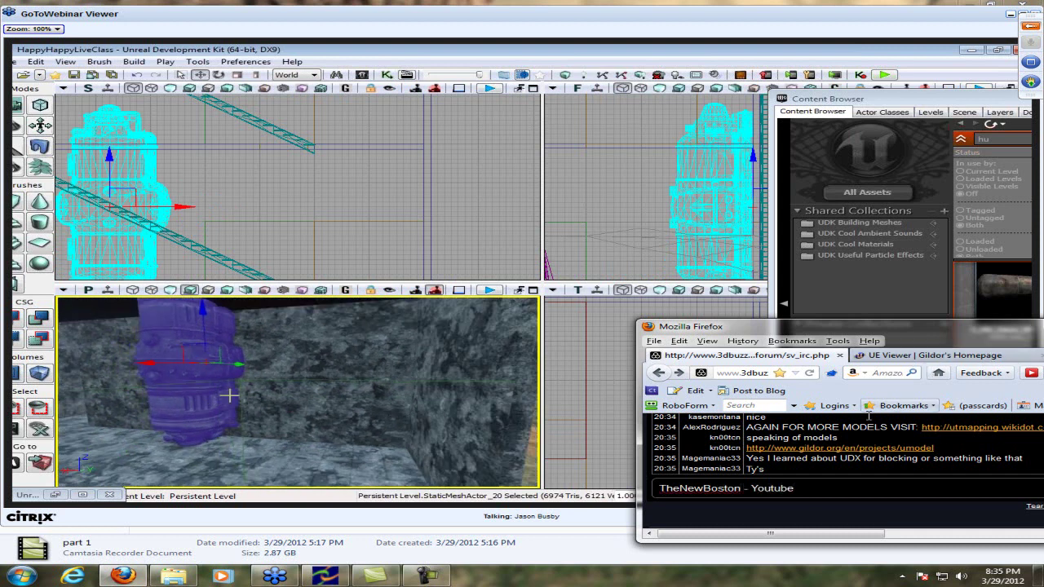
left_click_drag(1042, 354, 983, 352)
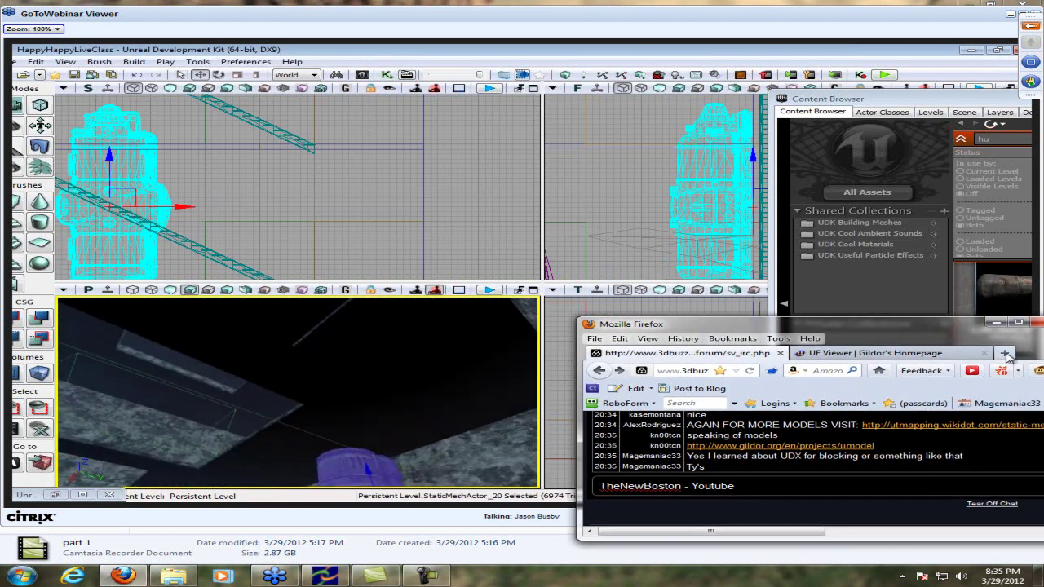
In a new tab, go to YouTube and search for 'udk pheonix'
left_click(1004, 353)
type("youtube/cpo")
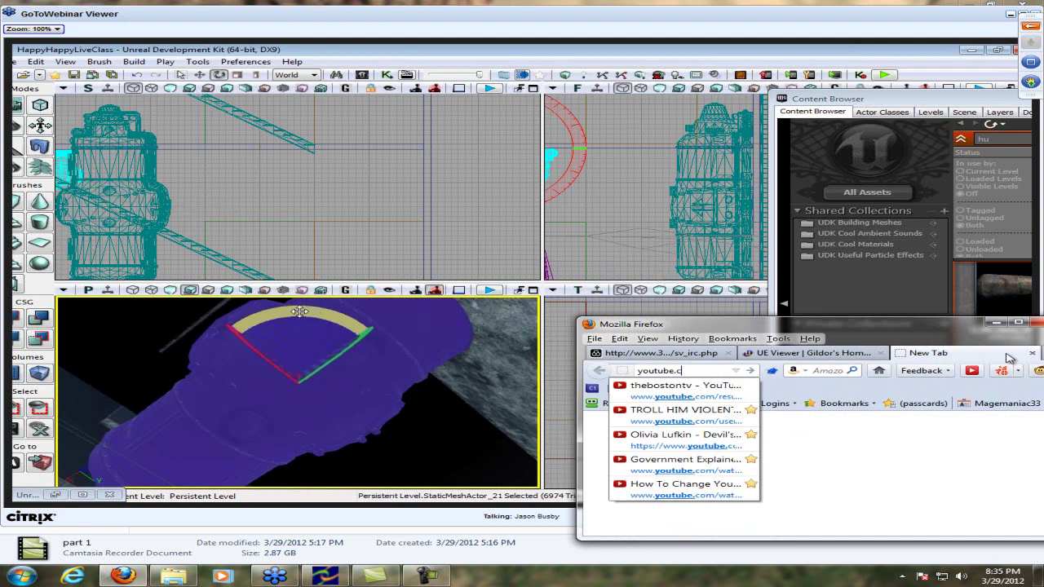
key("Return")
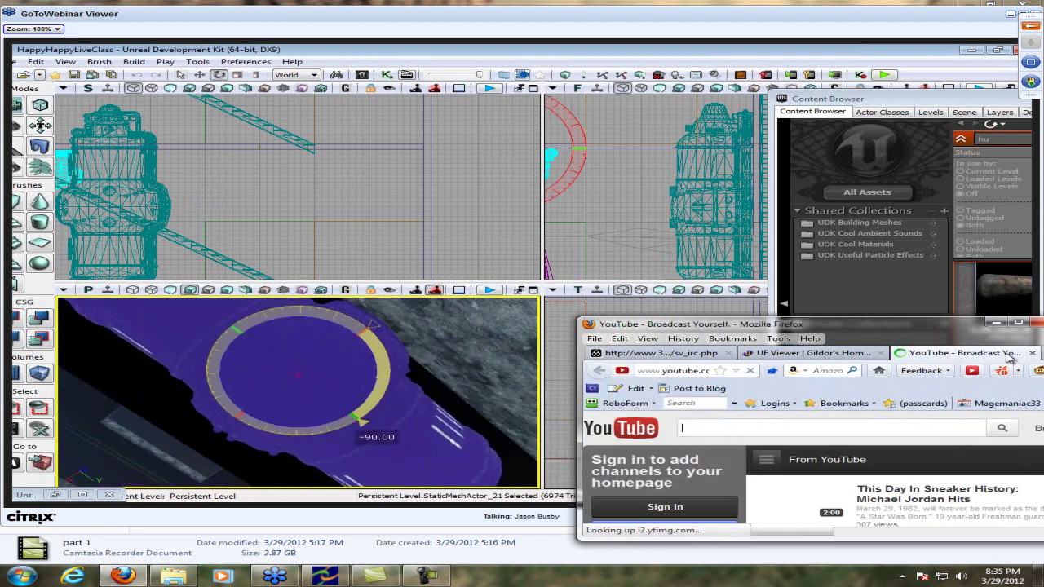
type("you")
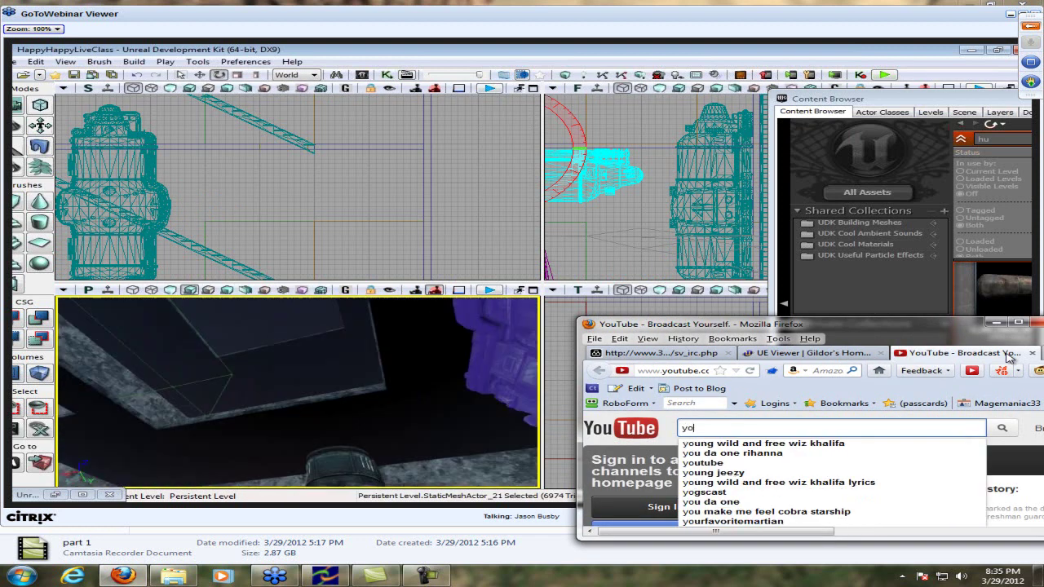
key("BackSpace")
key("BackSpace")
key("BackSpace")
type("udk p")
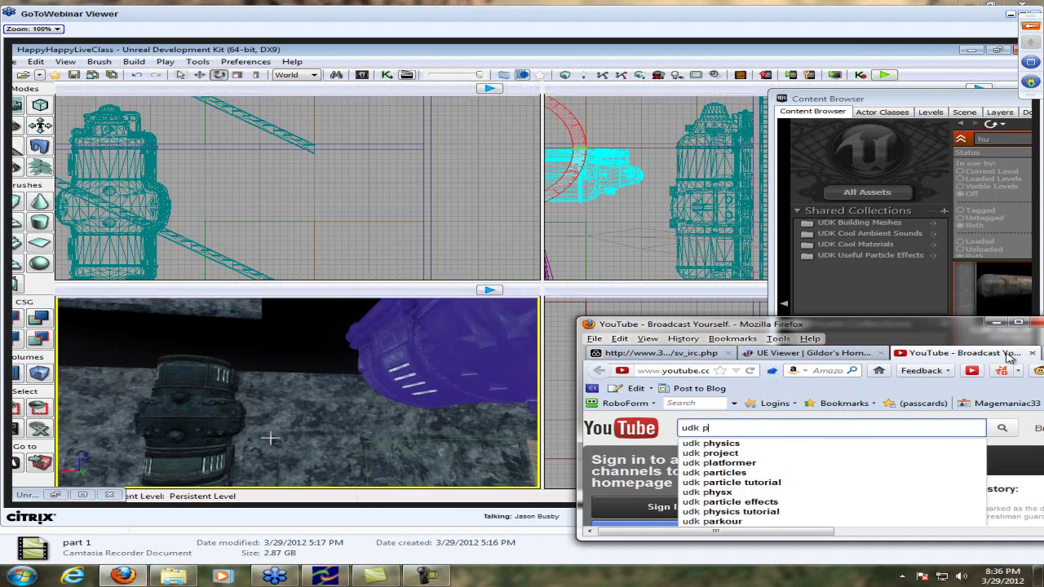
type("heonix")
key("Return")
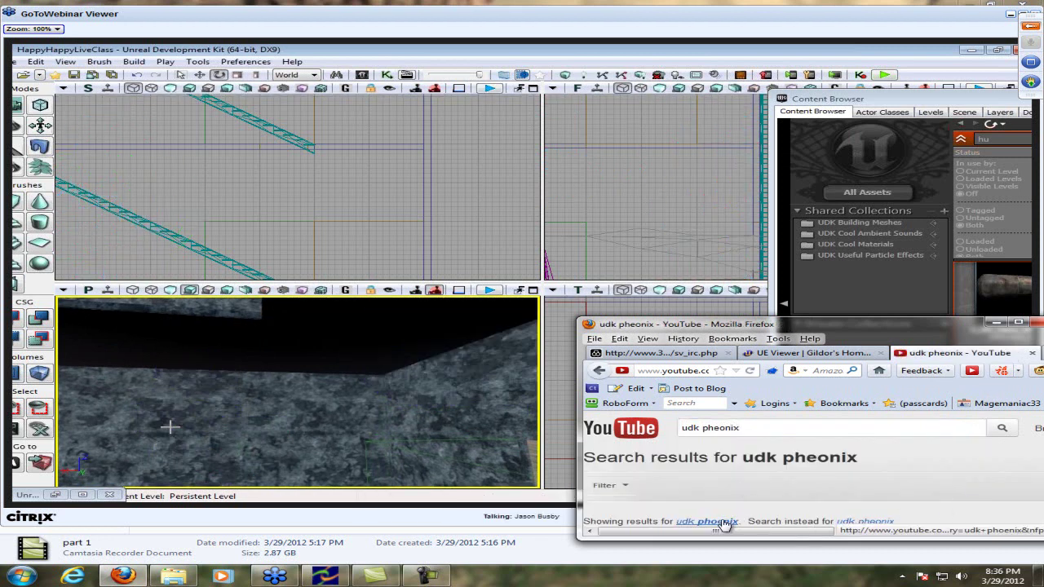
Narrow the YouTube search query down to just 'udk'
scroll(826, 459, "down", 5)
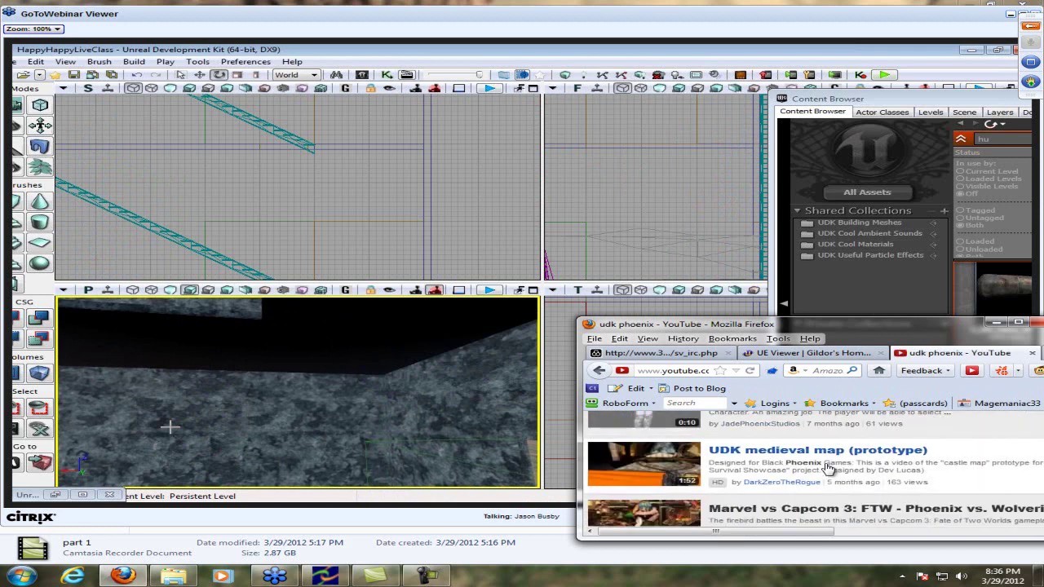
scroll(828, 471, "down", 3)
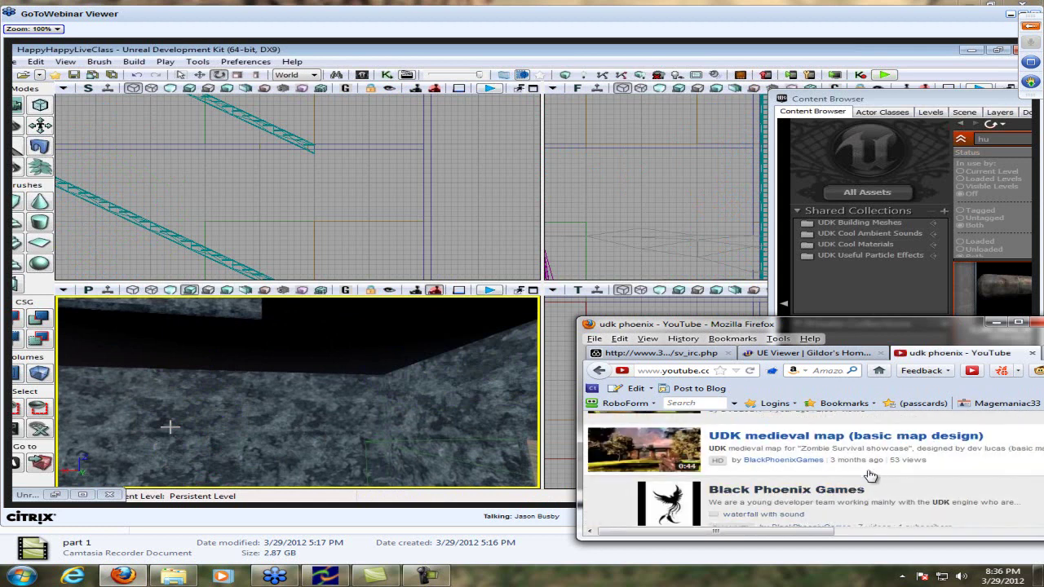
scroll(818, 500, "up", 8)
double_click(731, 427)
key("BackSpace")
key("Return")
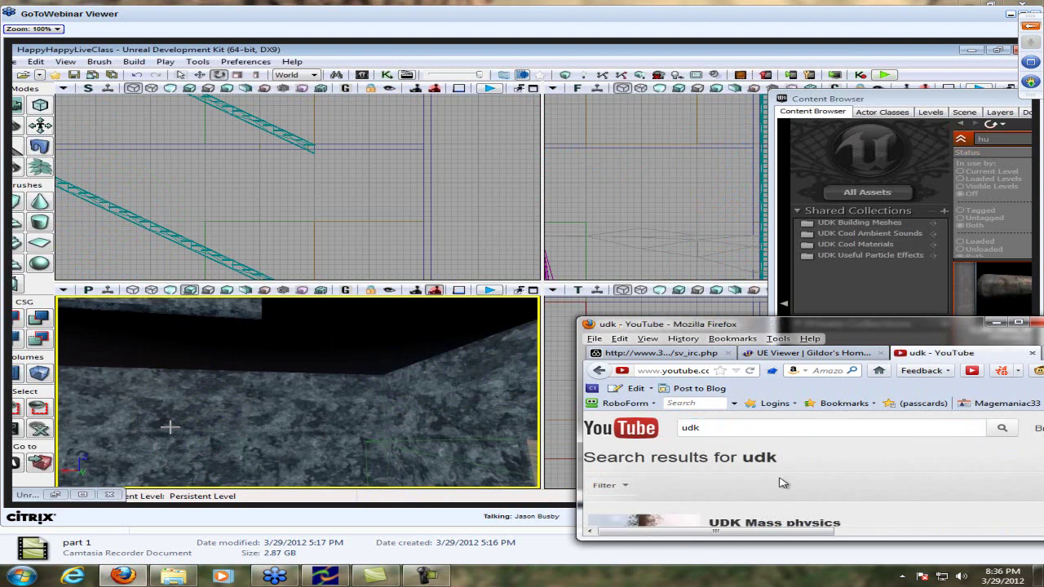
Open the uploader's channel for Getting Started with the Unreal Development Kit and copy its name
scroll(816, 477, "down", 5)
scroll(901, 475, "down", 2)
scroll(901, 474, "up", 2)
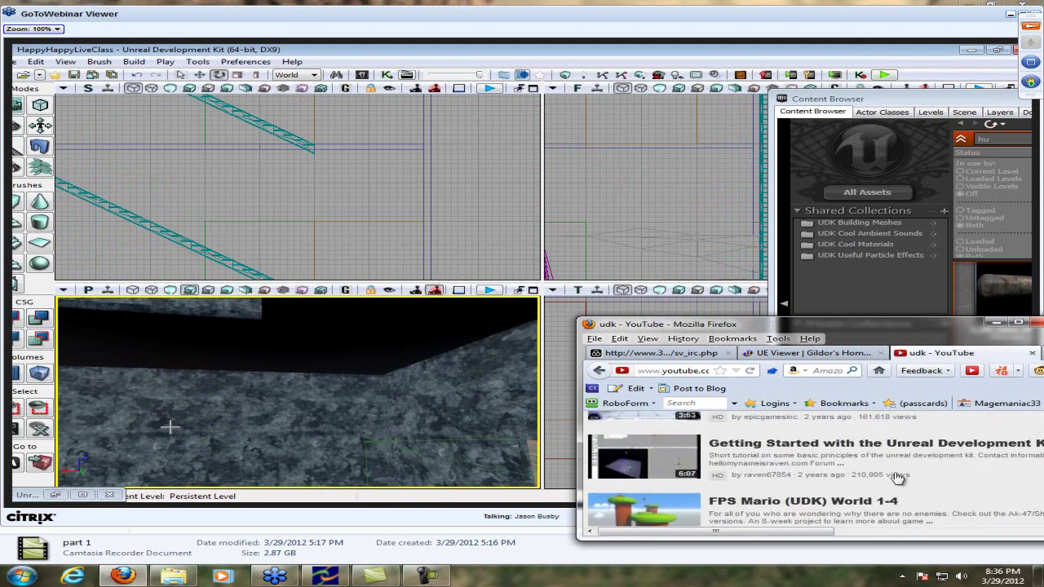
left_click(785, 476)
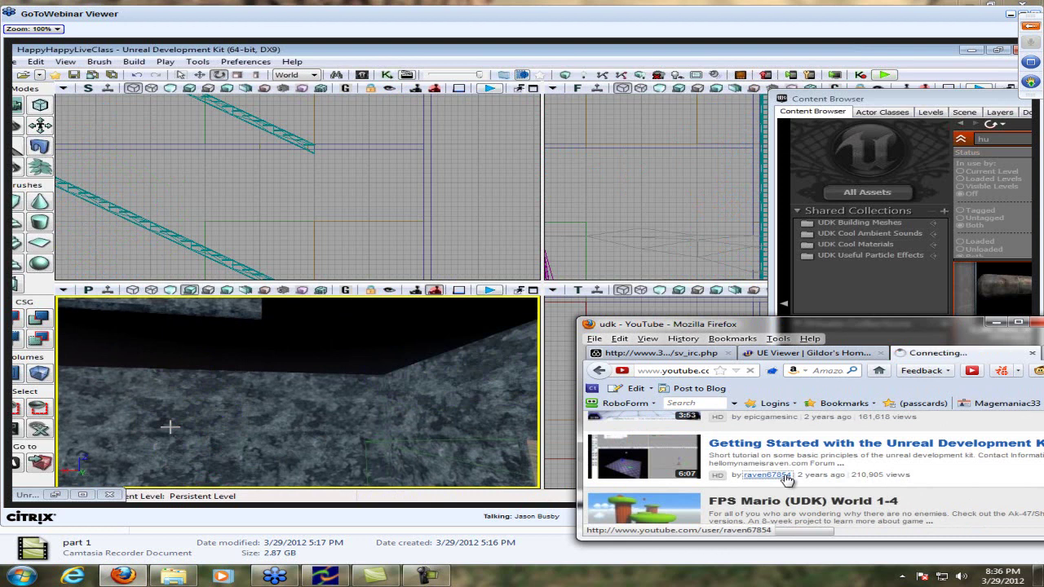
scroll(738, 473, "down", 2)
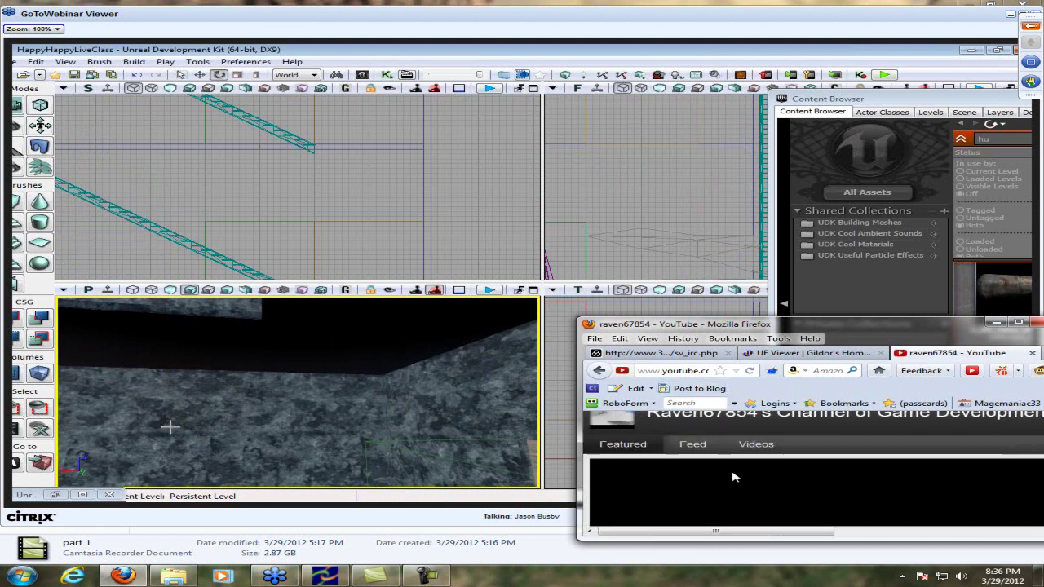
scroll(718, 463, "up", 2)
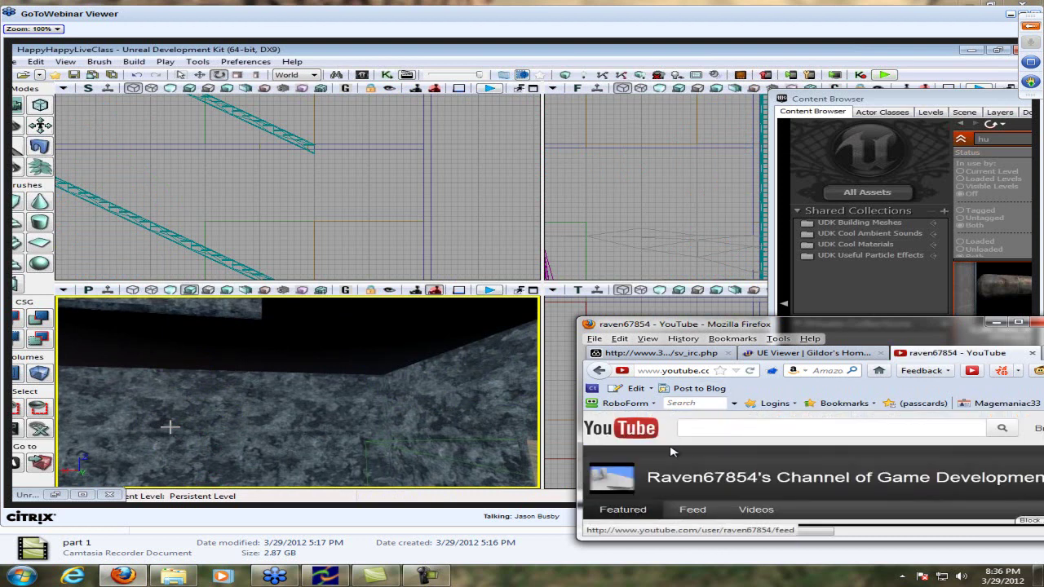
left_click_drag(647, 478, 758, 478)
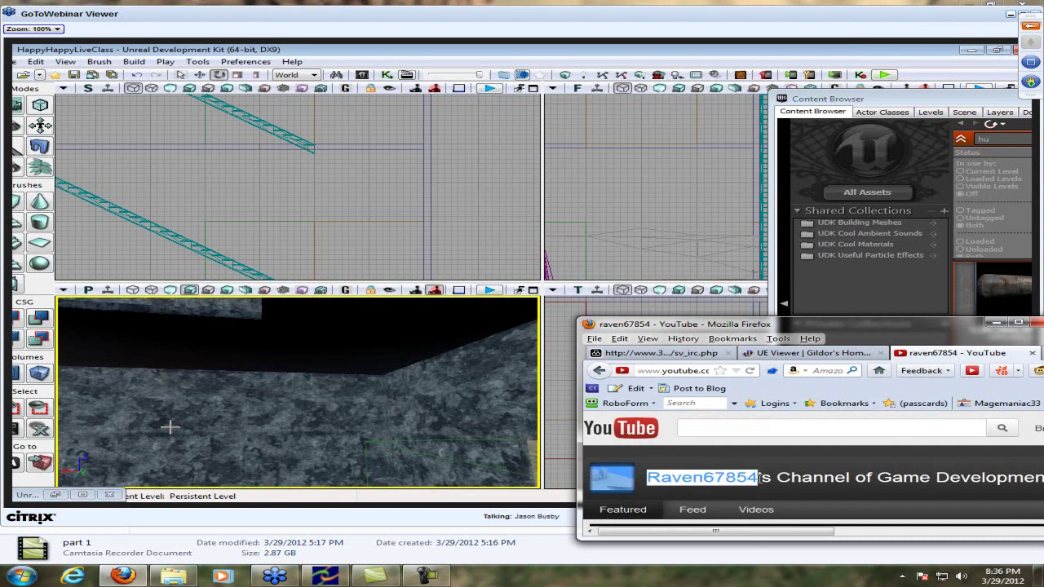
left_click(677, 353)
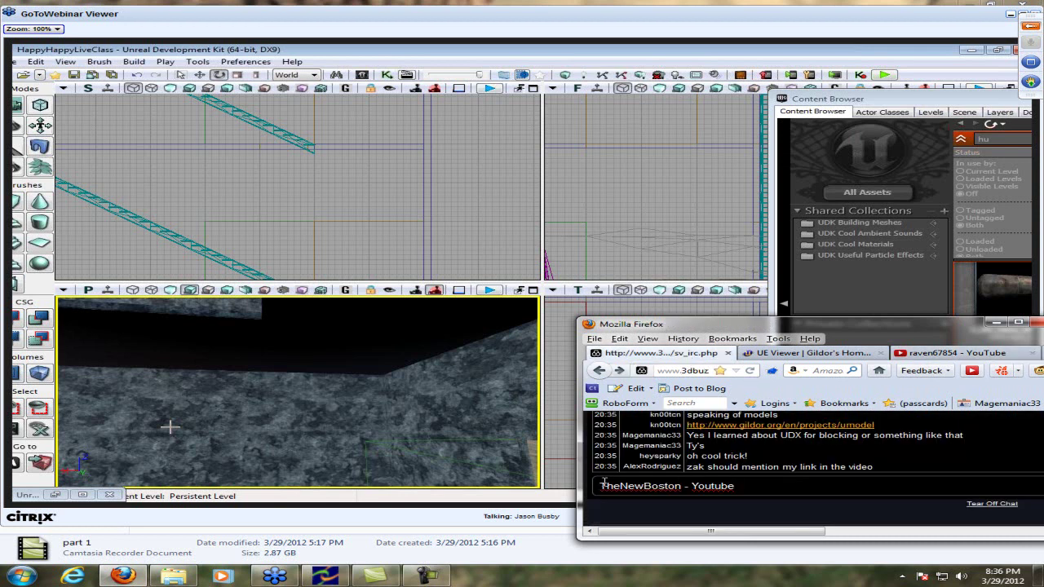
Paste the channel name before 'TheNewBoston - Youtube', join them with '&', and send it
double_click(601, 485)
left_click(601, 485)
type("raven67854 Raven67854")
left_click_drag(665, 485, 600, 485)
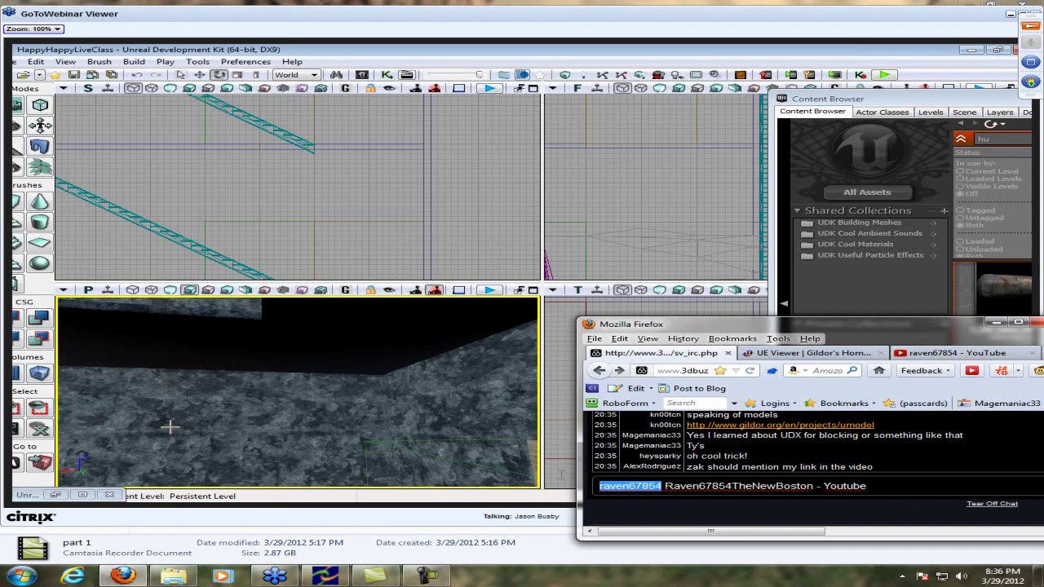
key("BackSpace")
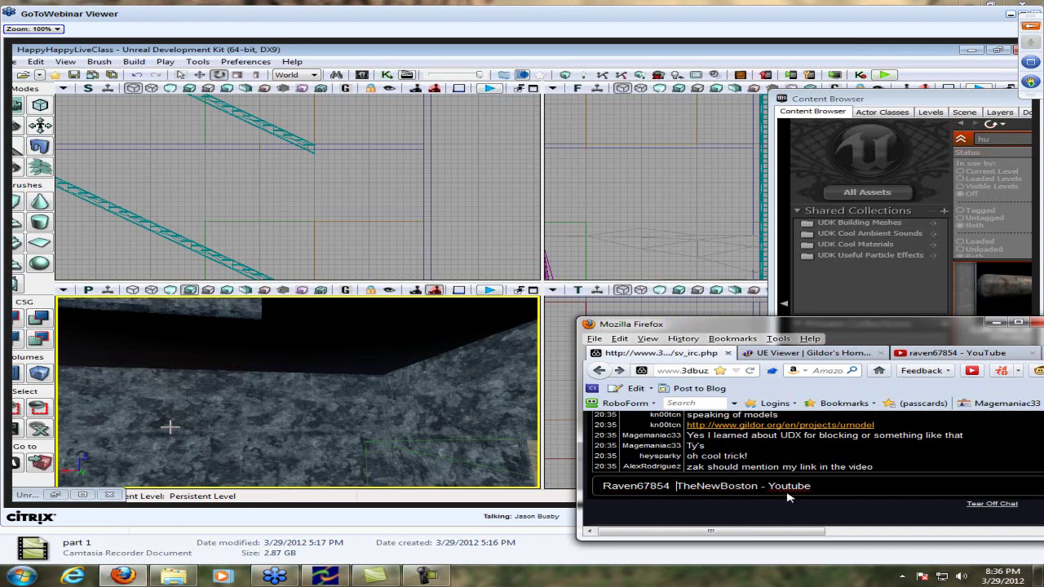
type("&")
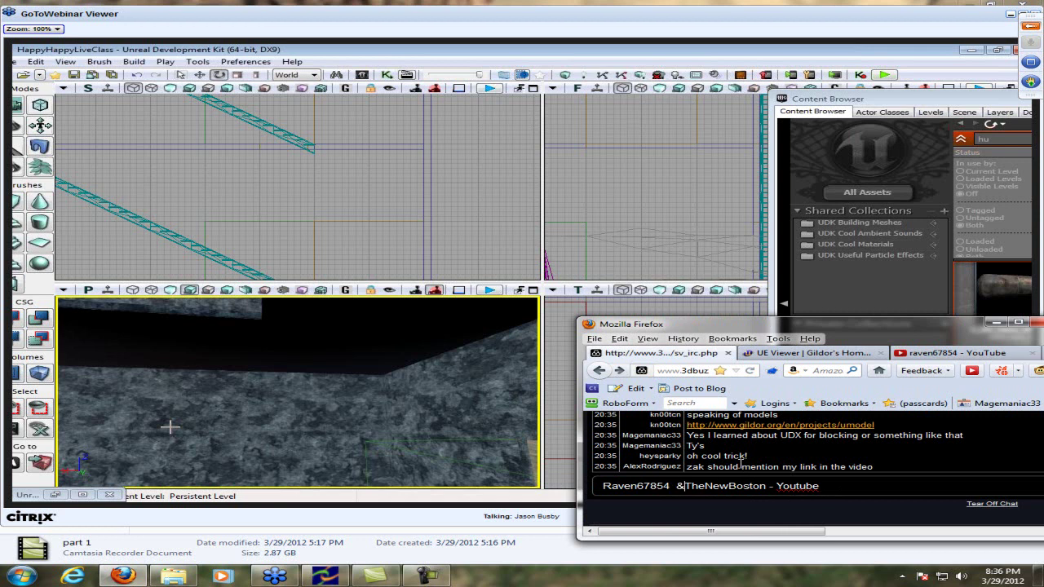
key("Return")
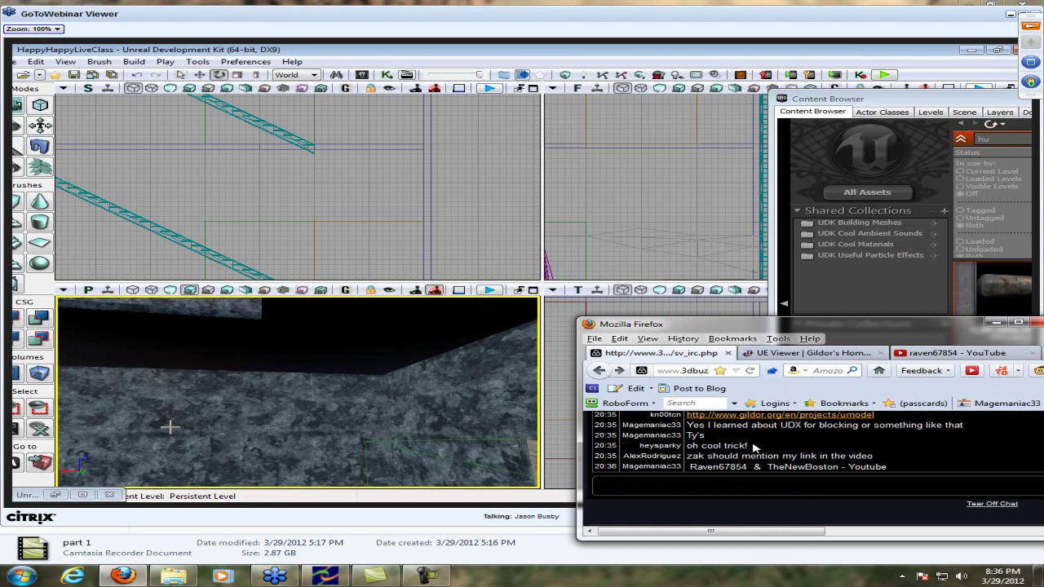
scroll(755, 456, "up", 2)
left_click_drag(705, 532, 689, 534)
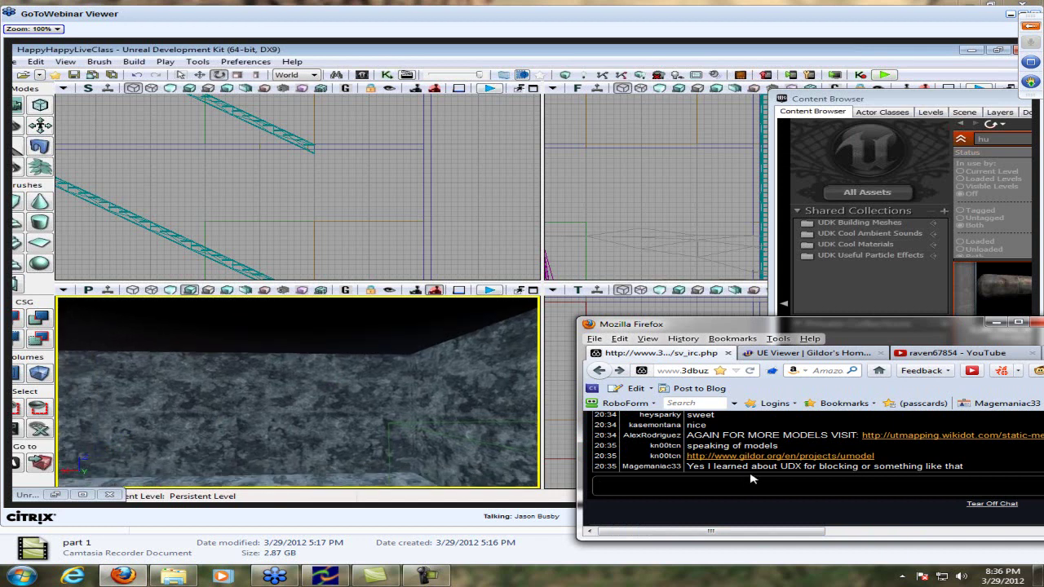
Post 'Love the accent :DD' in the 3D Buzz chat
scroll(815, 459, "down", 1)
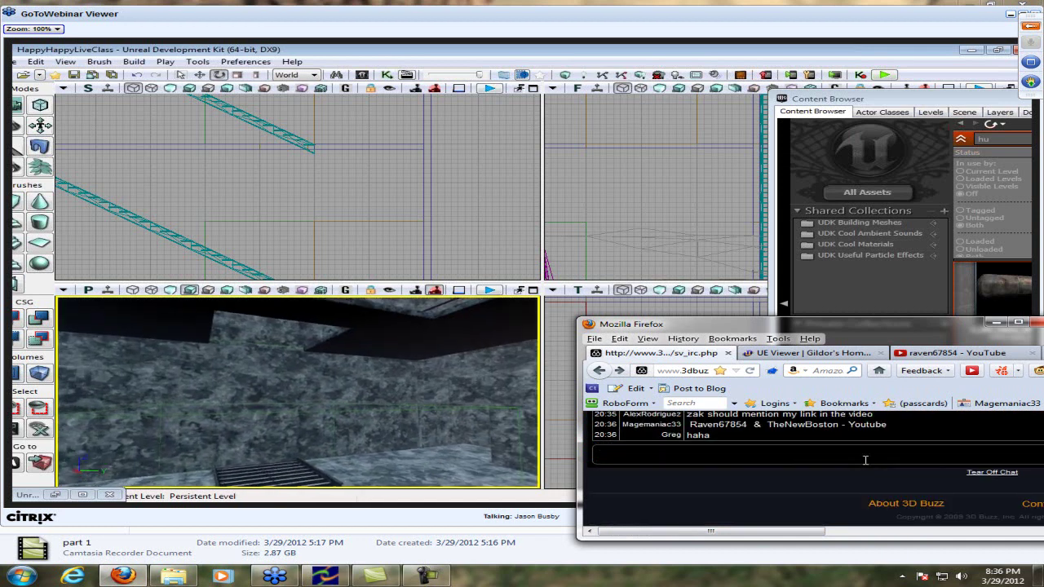
scroll(751, 514, "up", 2)
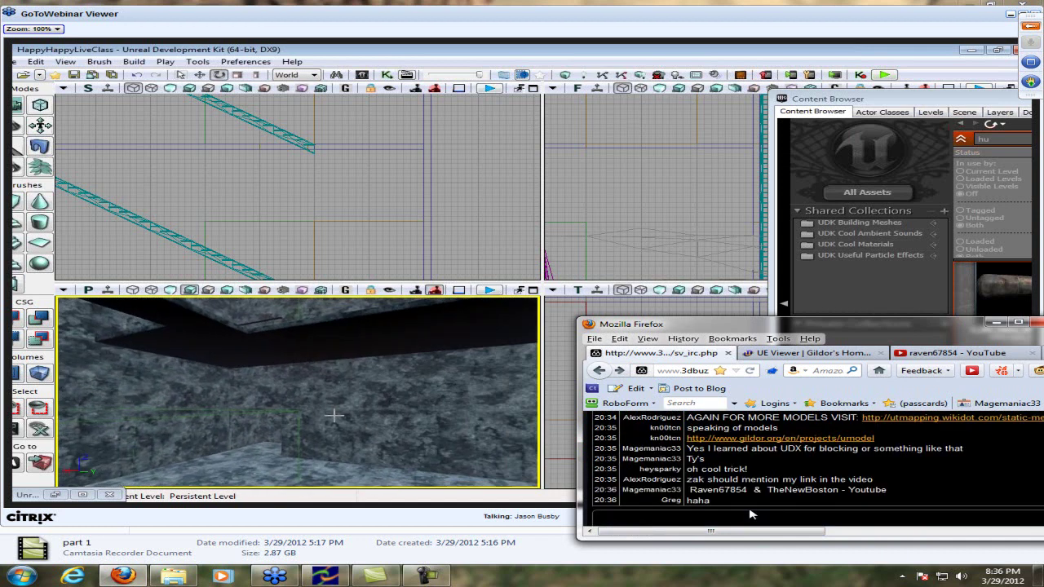
scroll(808, 479, "up", 1)
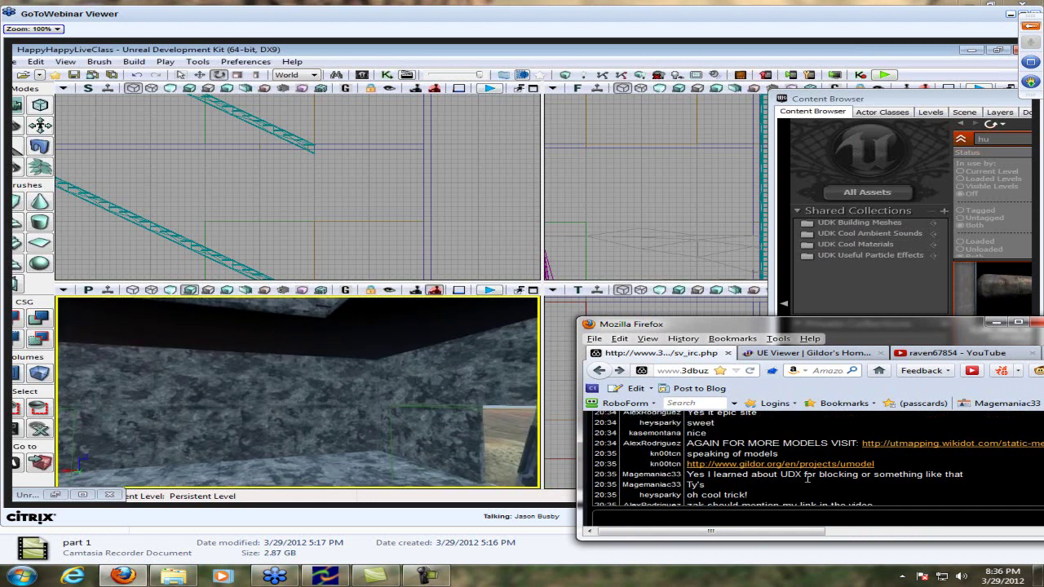
scroll(721, 487, "up", 3)
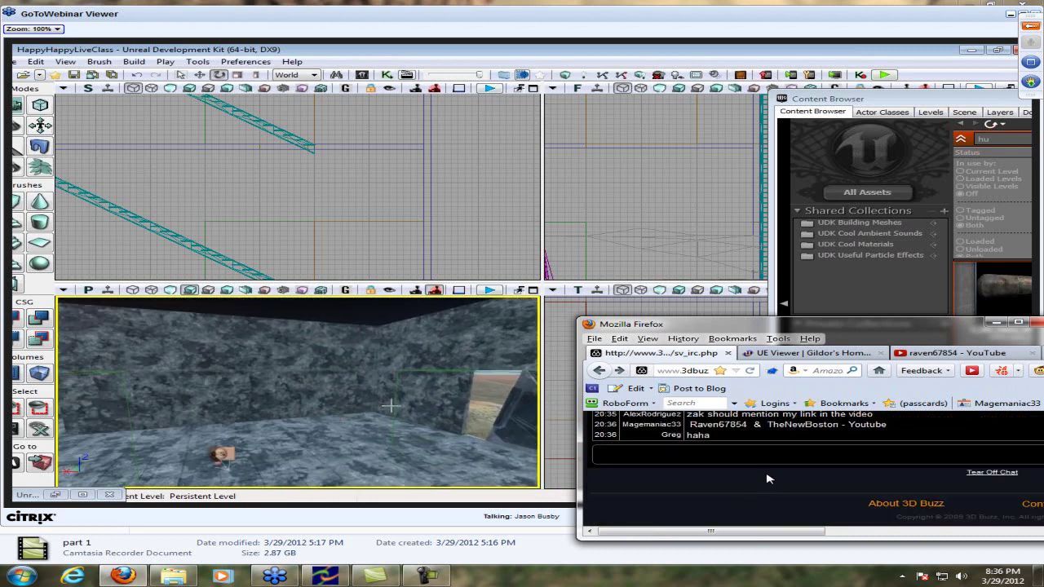
scroll(766, 479, "up", 3)
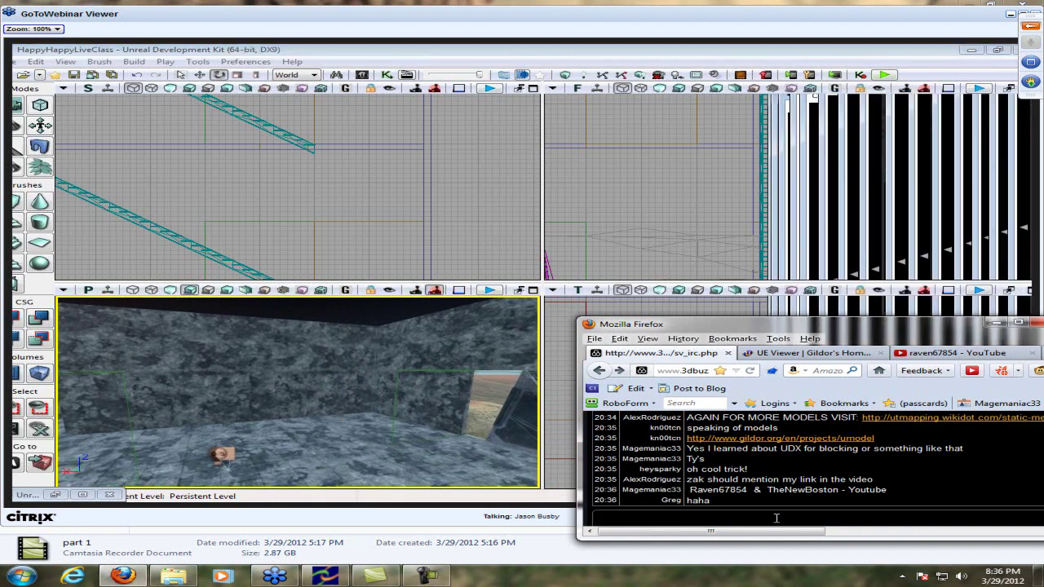
type("Lov")
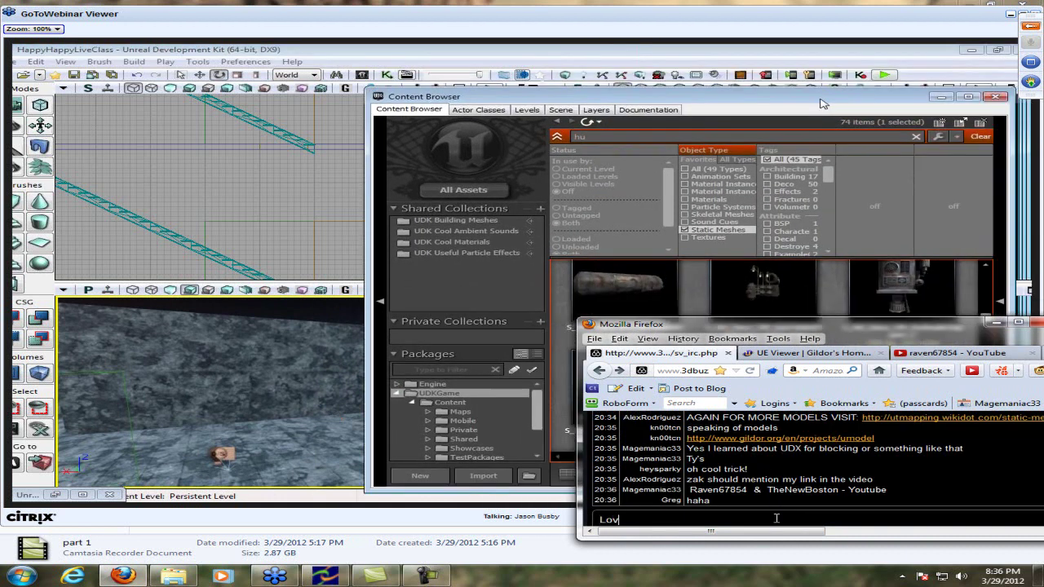
type("e the accent :D")
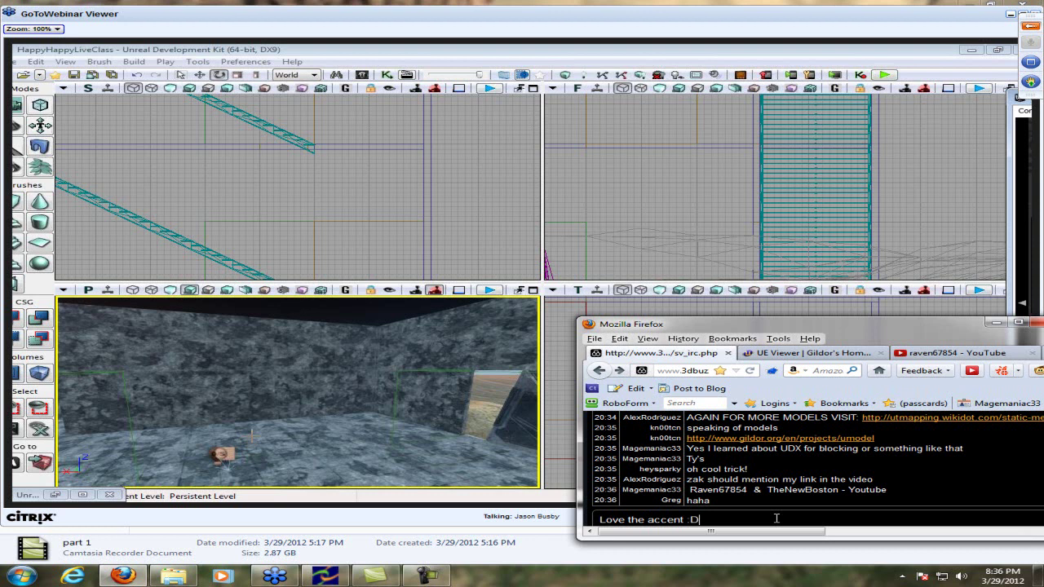
type("D")
key("Return")
Post 'Maybe I should start reading the pages :3' in the chat
left_click_drag(760, 328, 791, 334)
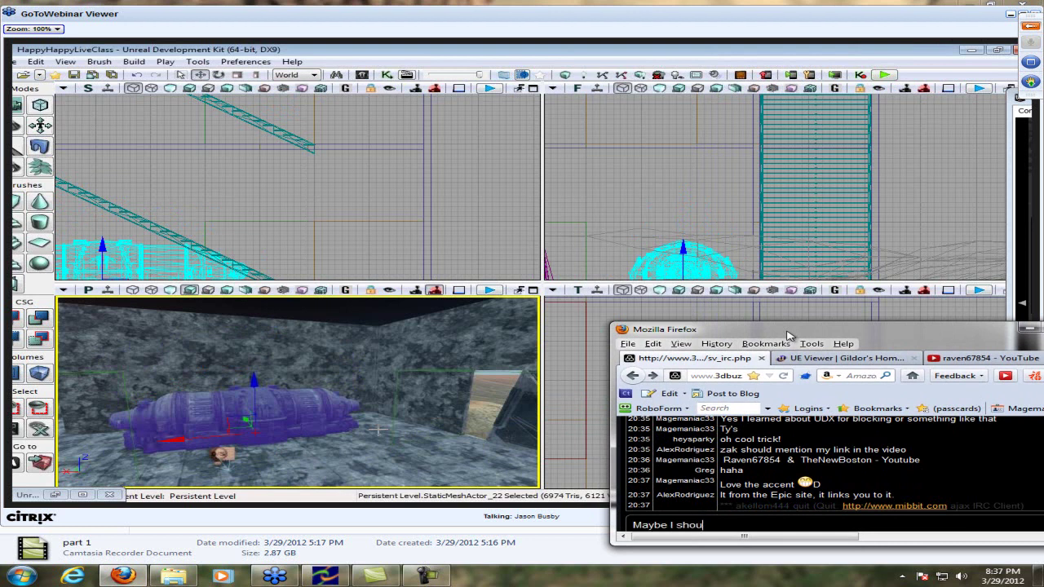
type("eading the pages :3")
key("Return")
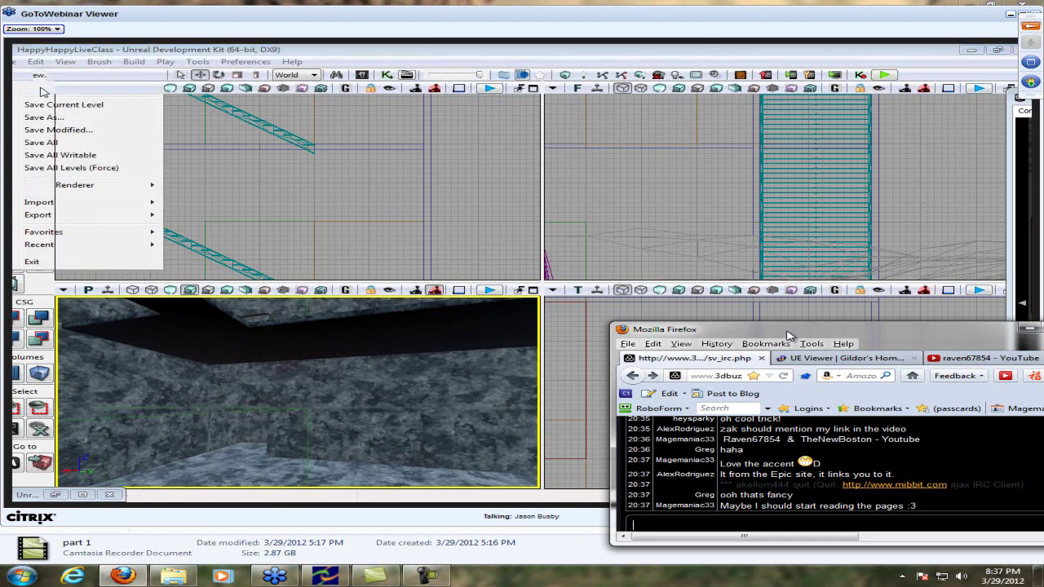
Post 'Youtube fails me lol' in the chat and shift the chat window right
type("Youtube fails me lol")
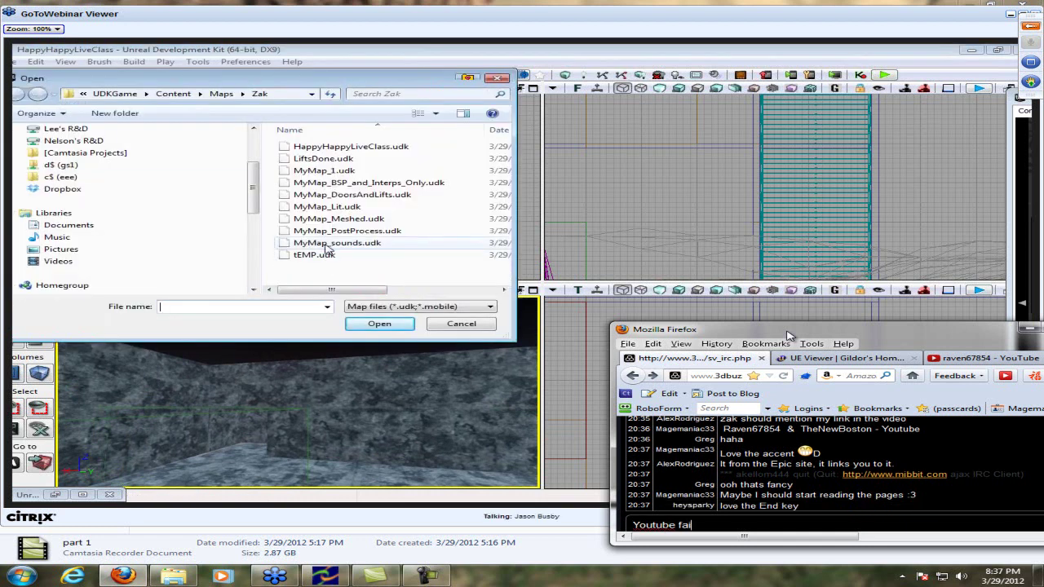
key("Return")
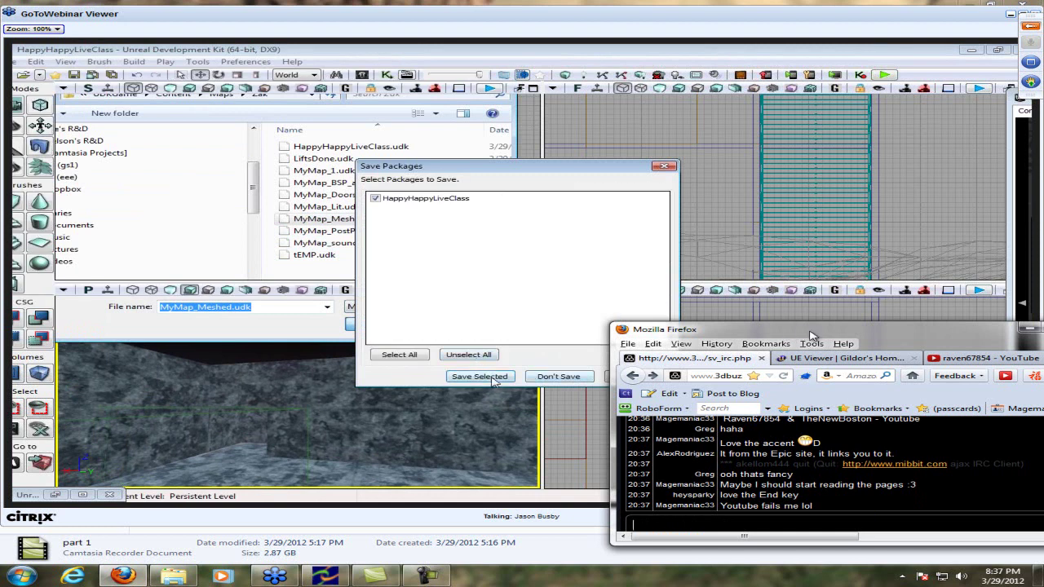
left_click_drag(803, 329, 854, 323)
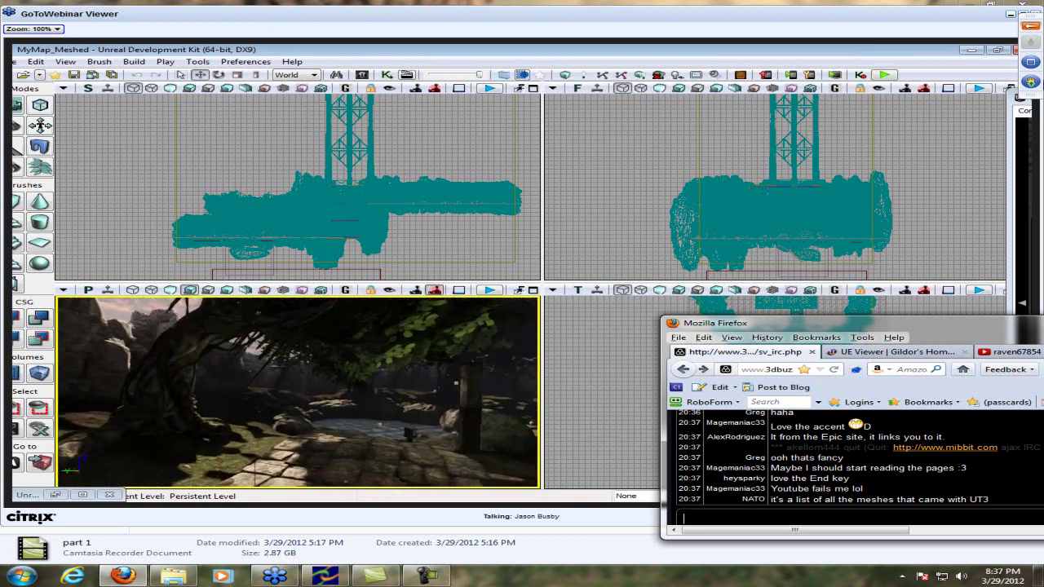
Submit a GoToWebinar question saying the presenter's RAM seems bad and asking them to check it later
left_click(1032, 27)
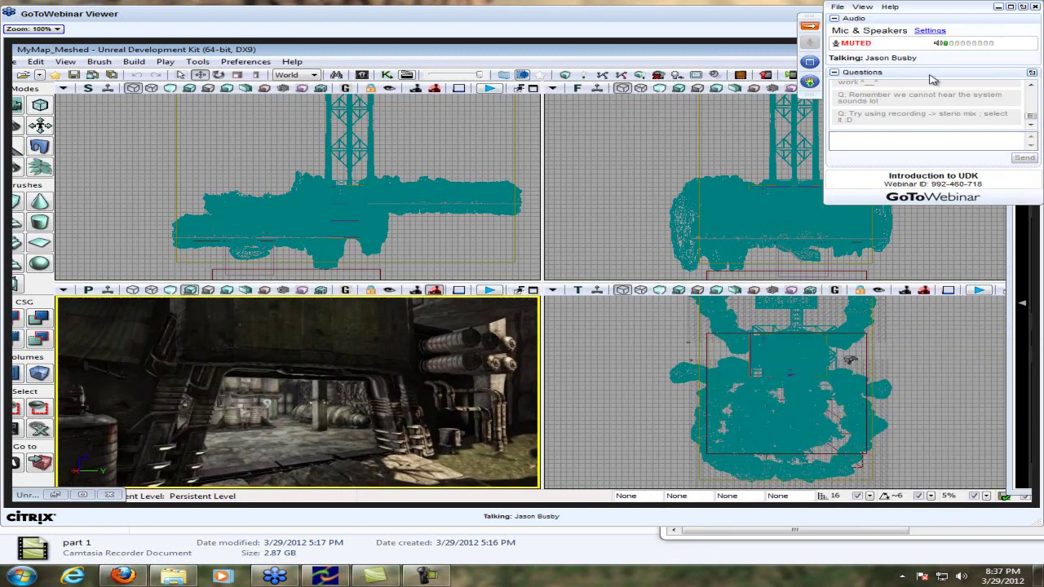
left_click(873, 138)
type("think your RAM is bad ; question f")
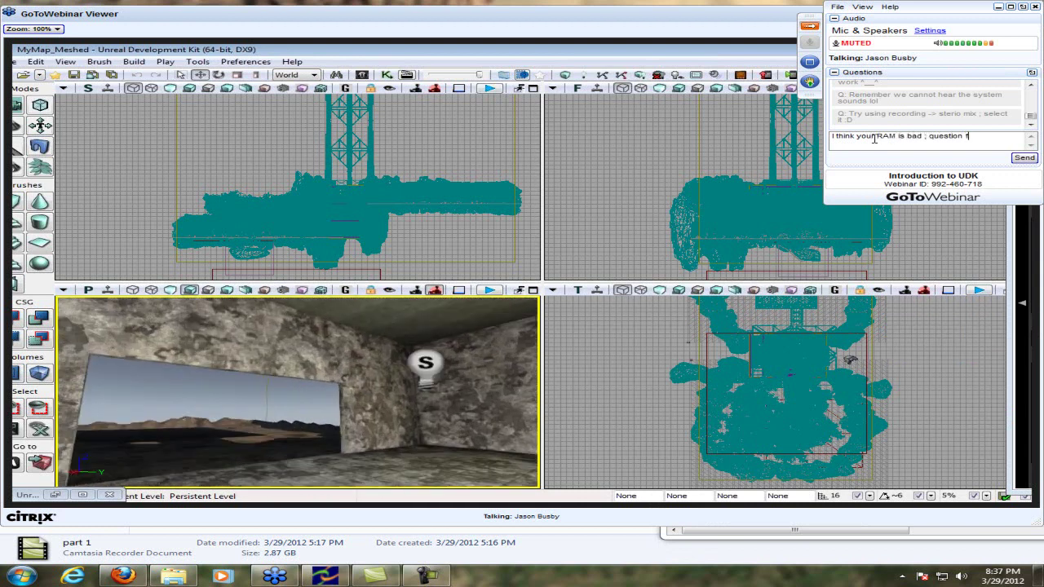
type("orm")
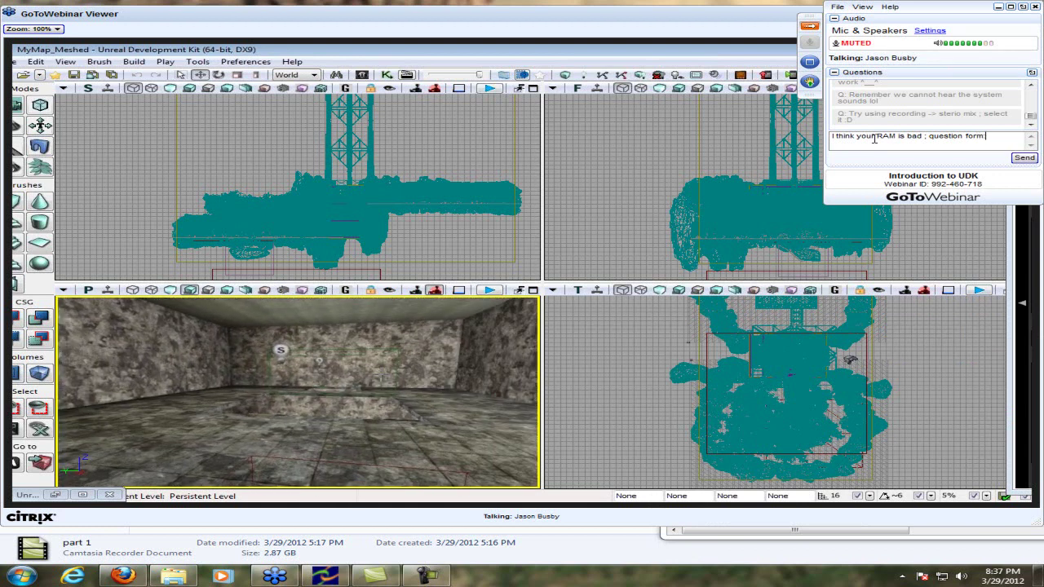
type(":")
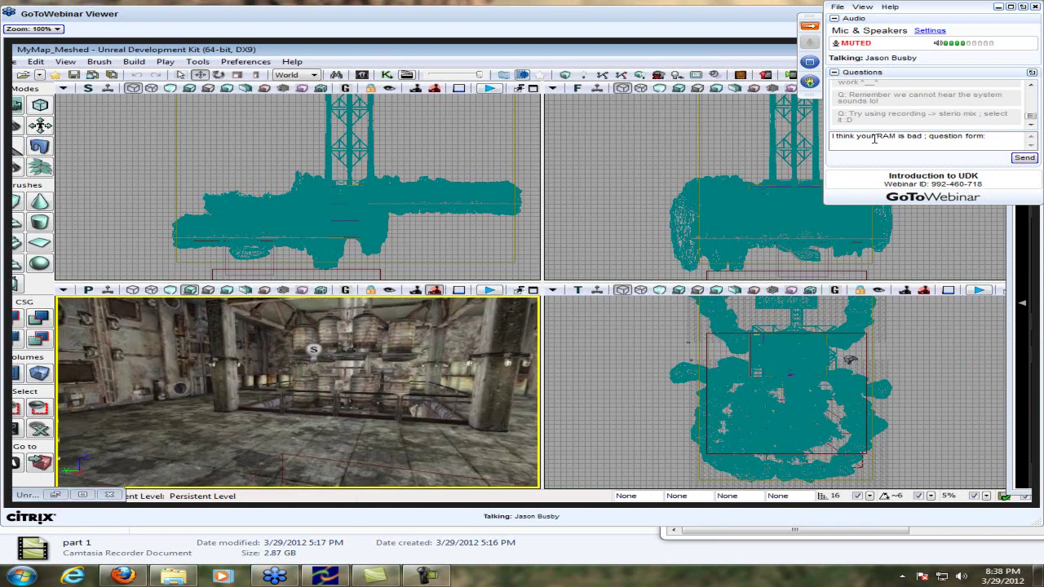
type(" Will you")
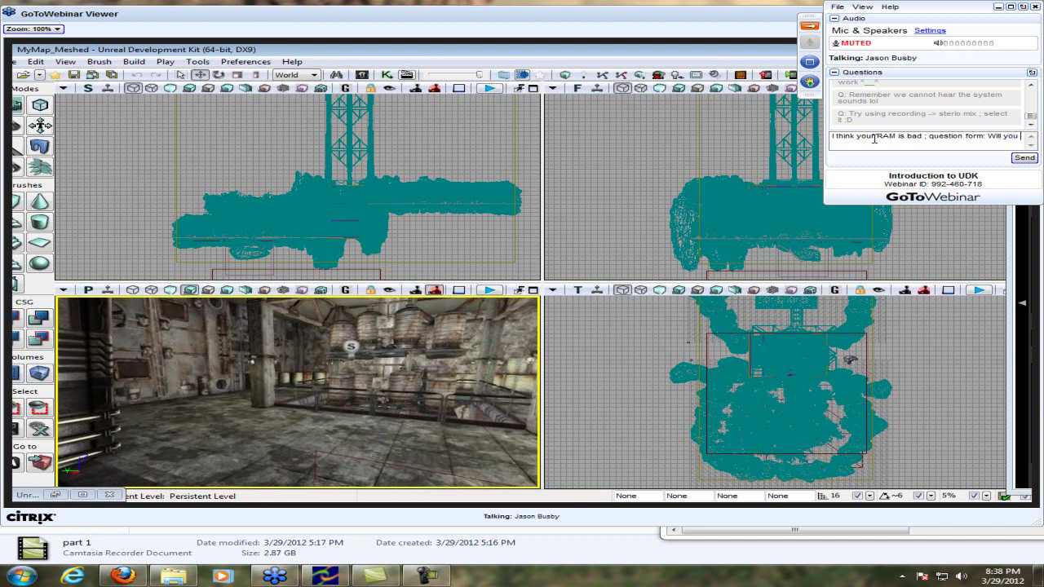
type(" check your RAM ")
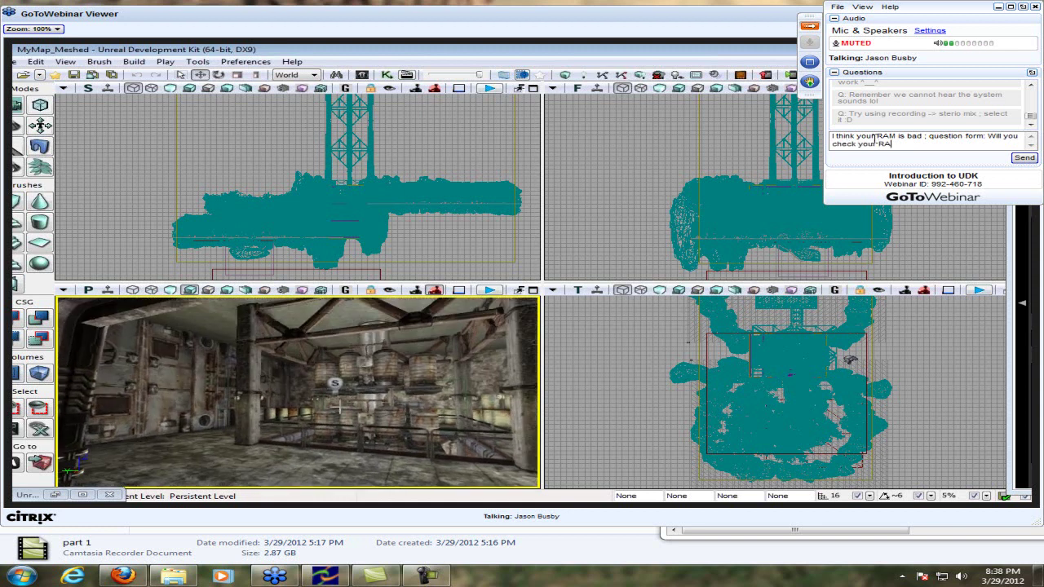
type("later?")
key("Return")
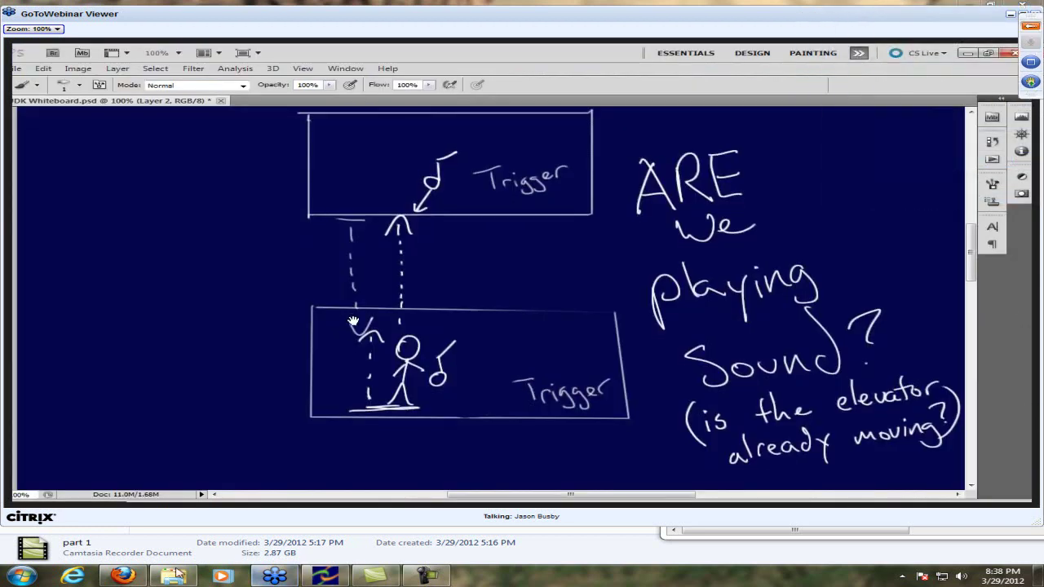
Post 'Yeah I gotta go to docs now' in the 3D Buzz chat
left_click(123, 577)
left_click(861, 519)
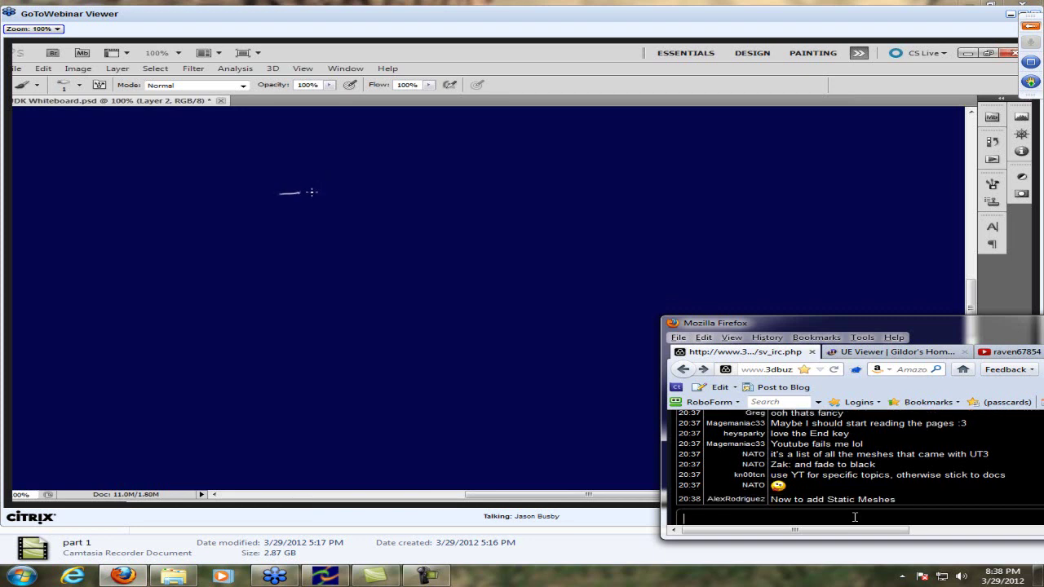
type("Yeah I gotta go to ")
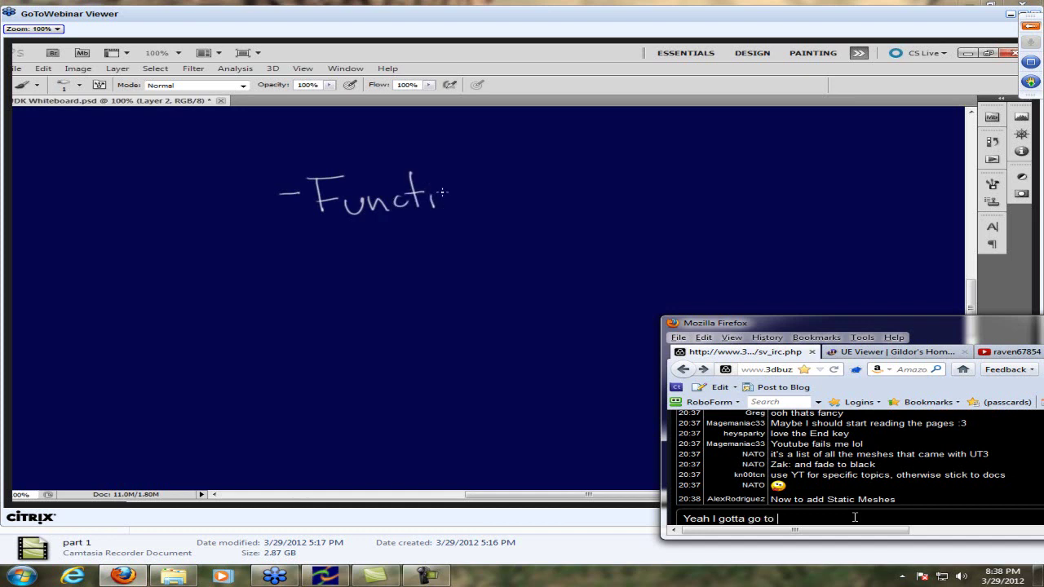
type("docs now")
key("Return")
Post 'I'm too advanced for simple stuff' in the chat
type("I'm too ad")
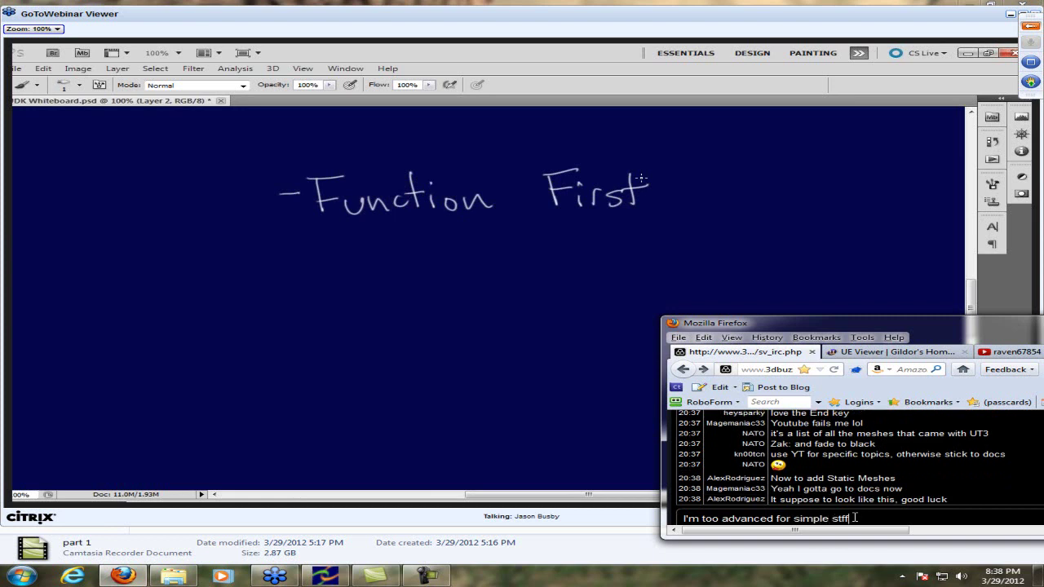
type("vanced for simple stuff")
key("Return")
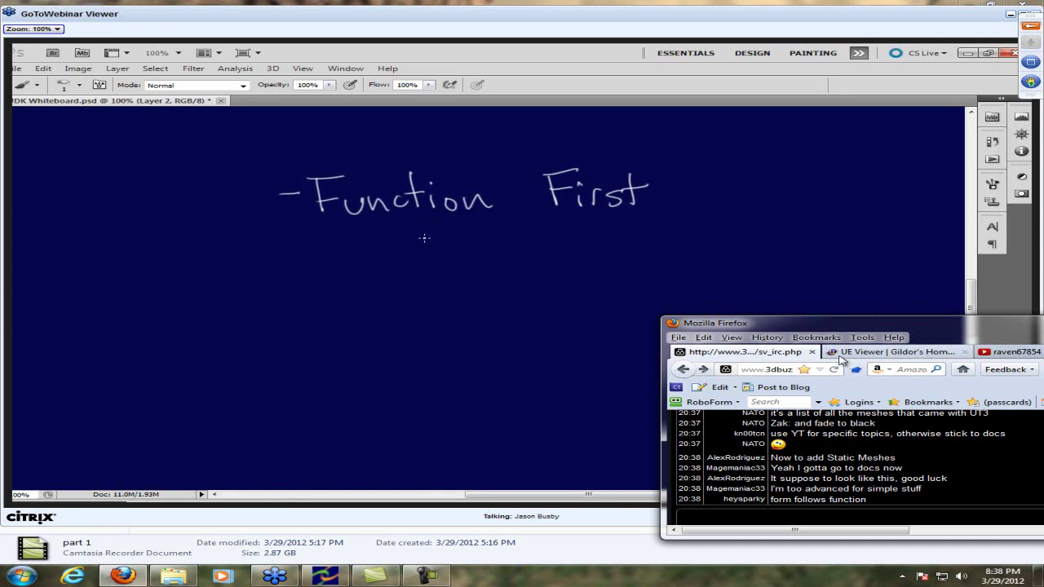
Close the UE Viewer tab, leaving the YouTube channel page scrolled toward its playlists
left_click_drag(860, 326, 967, 316)
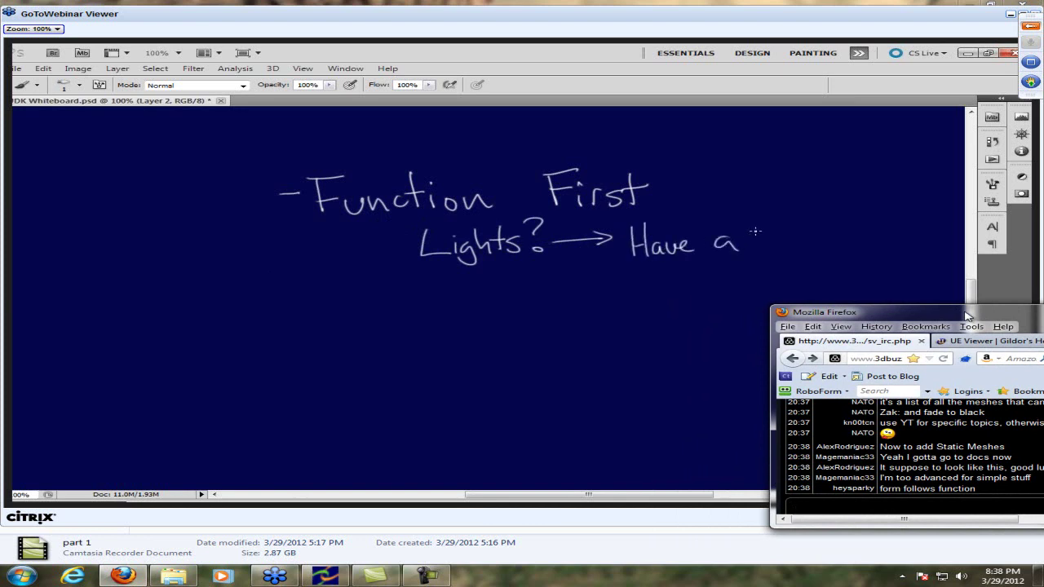
left_click_drag(964, 312, 957, 359)
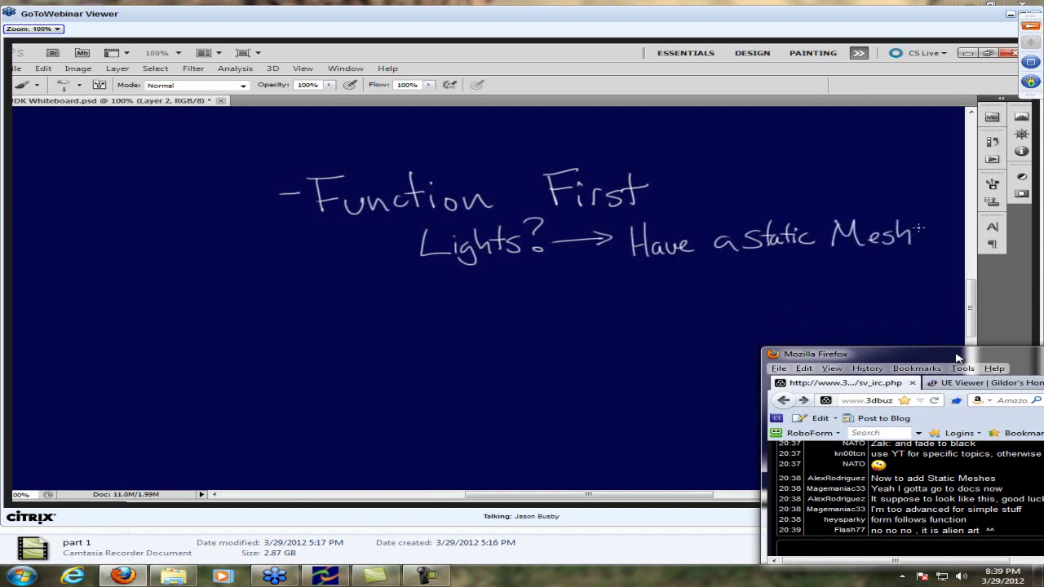
left_click_drag(957, 356, 951, 326)
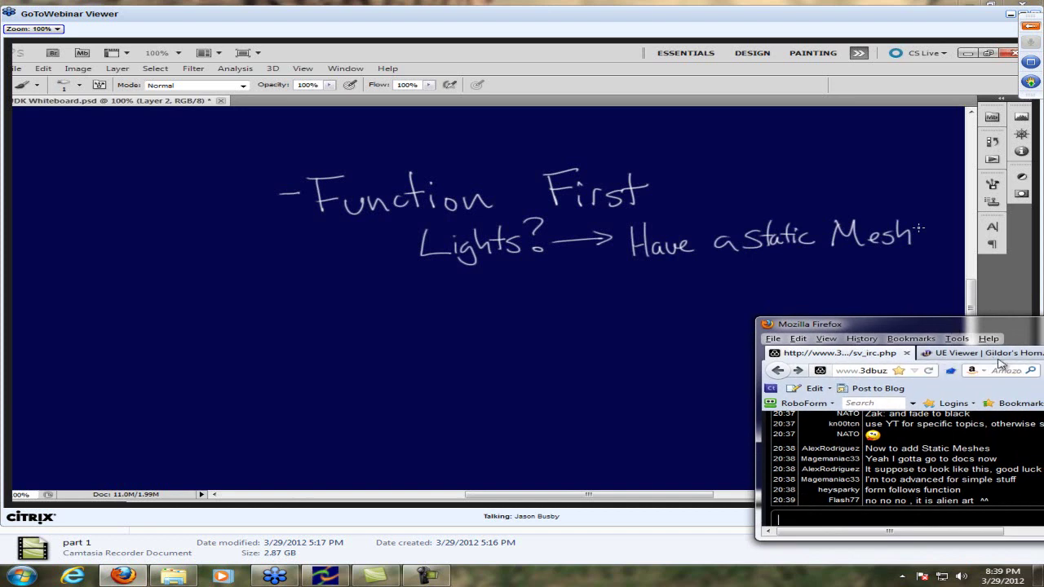
left_click(987, 355)
left_click_drag(1013, 327, 897, 331)
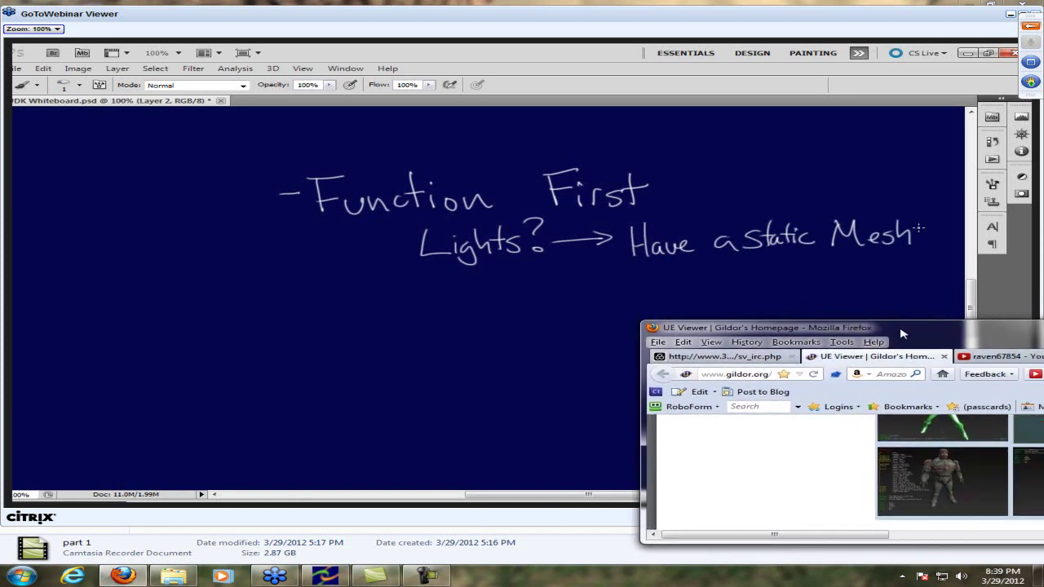
left_click(944, 358)
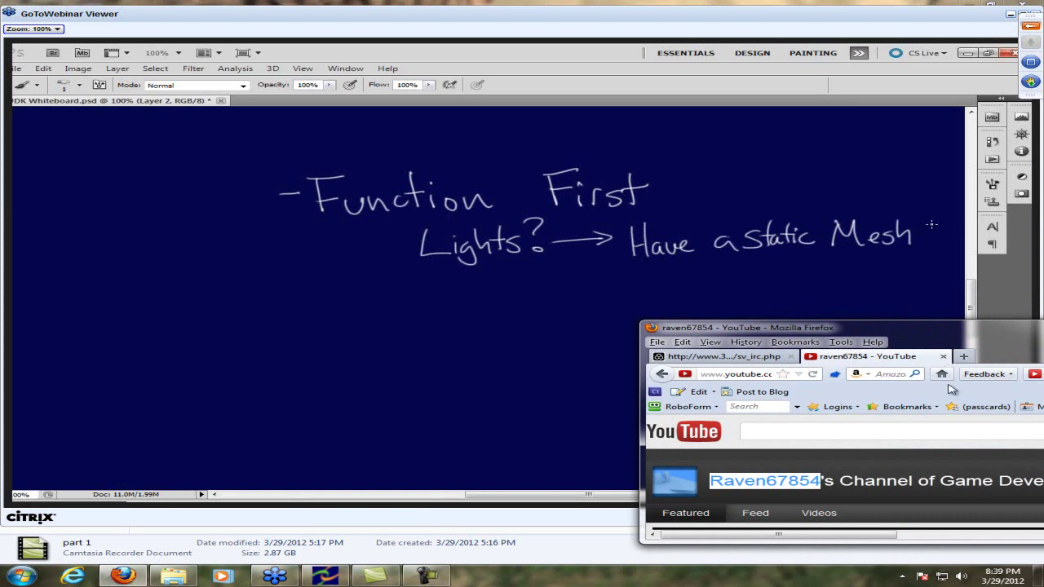
scroll(939, 431, "down", 5)
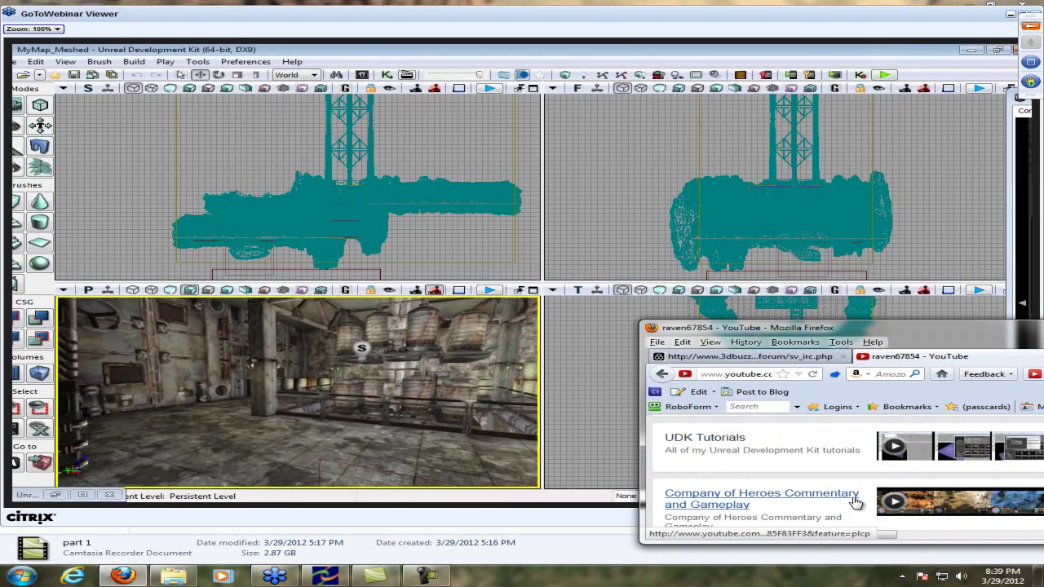
Close the YouTube channel tab with Ctrl+W and move the chat window to the lower right
scroll(864, 499, "down", 5)
scroll(897, 492, "up", 1)
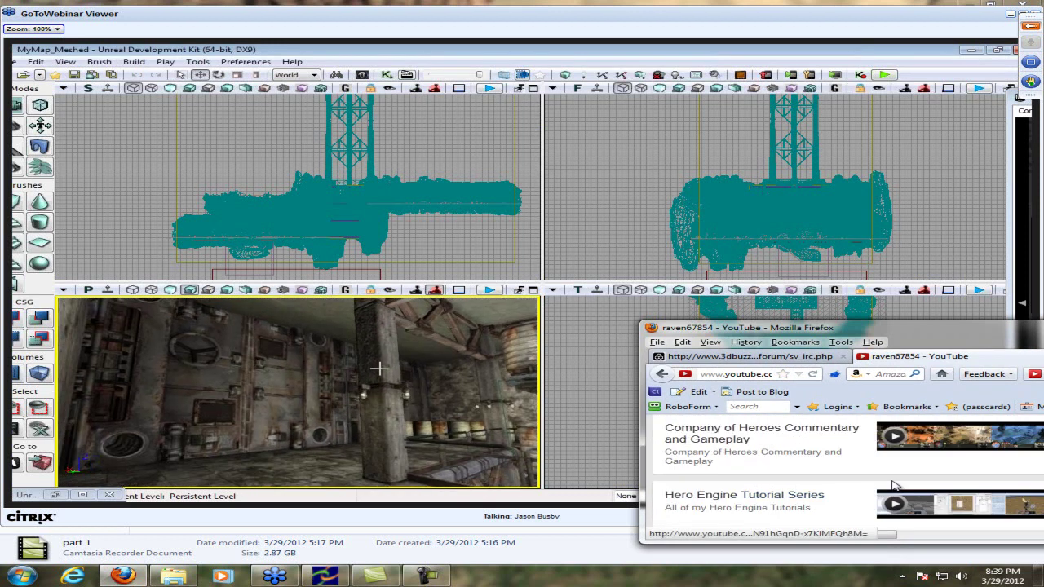
scroll(895, 491, "down", 1)
scroll(887, 489, "up", 3)
left_click_drag(933, 327, 912, 351)
key("ctrl+w")
left_click_drag(782, 340, 844, 348)
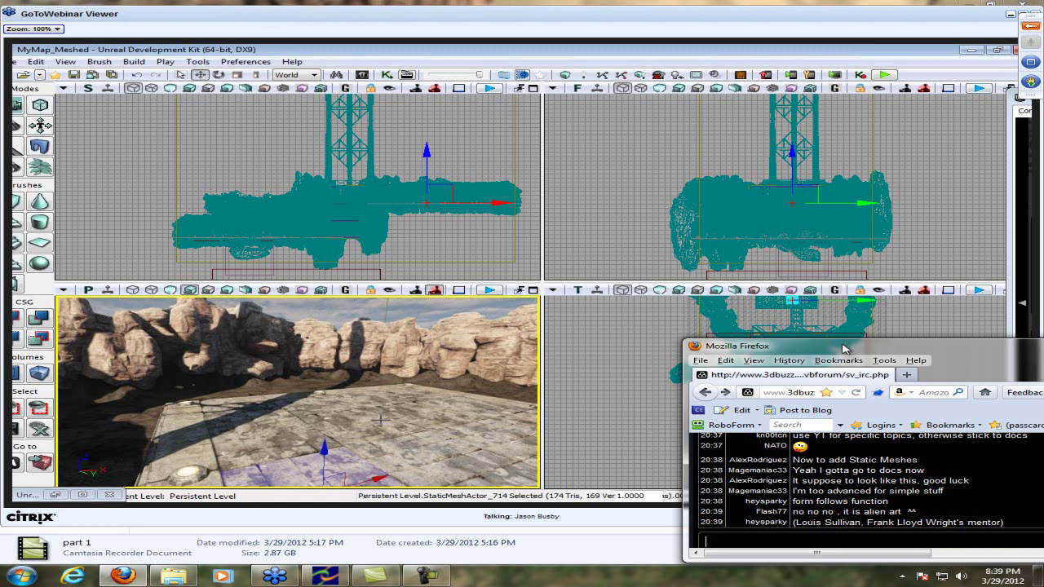
Post that a small mesh keeps the same quality; only the material changes quality
type("ven if you m")
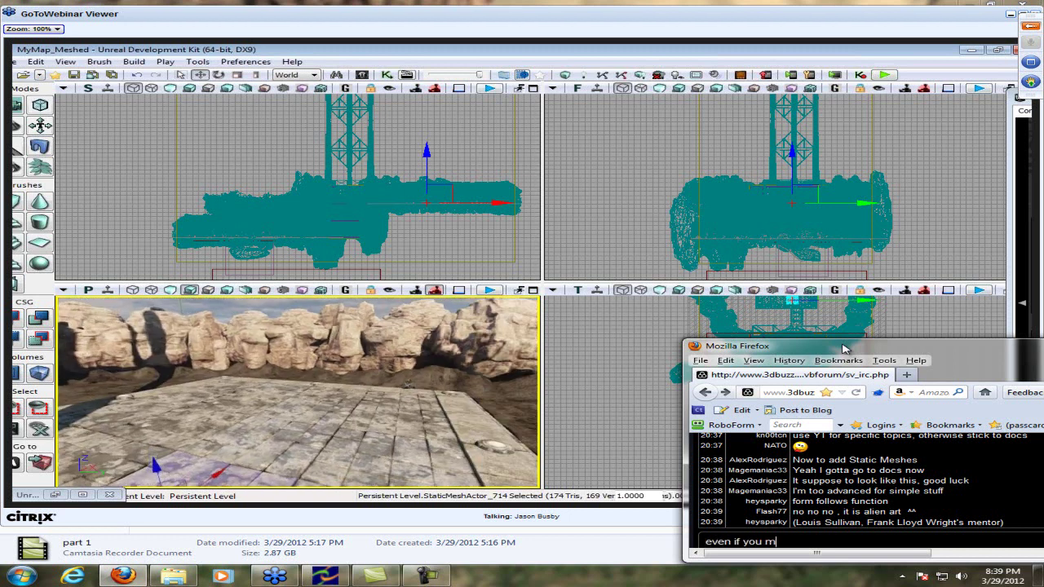
type("ake a sm")
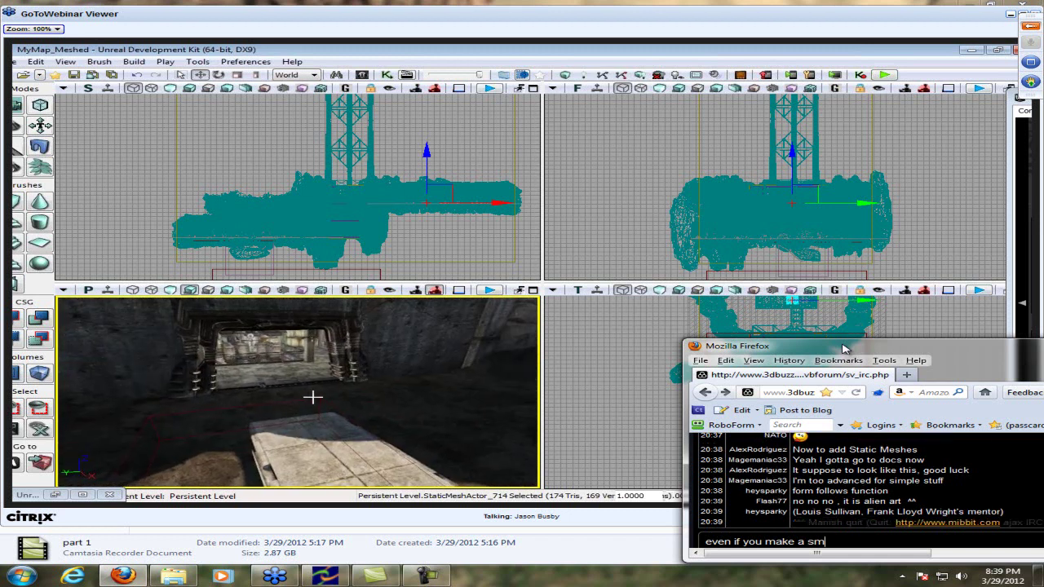
type("all ")
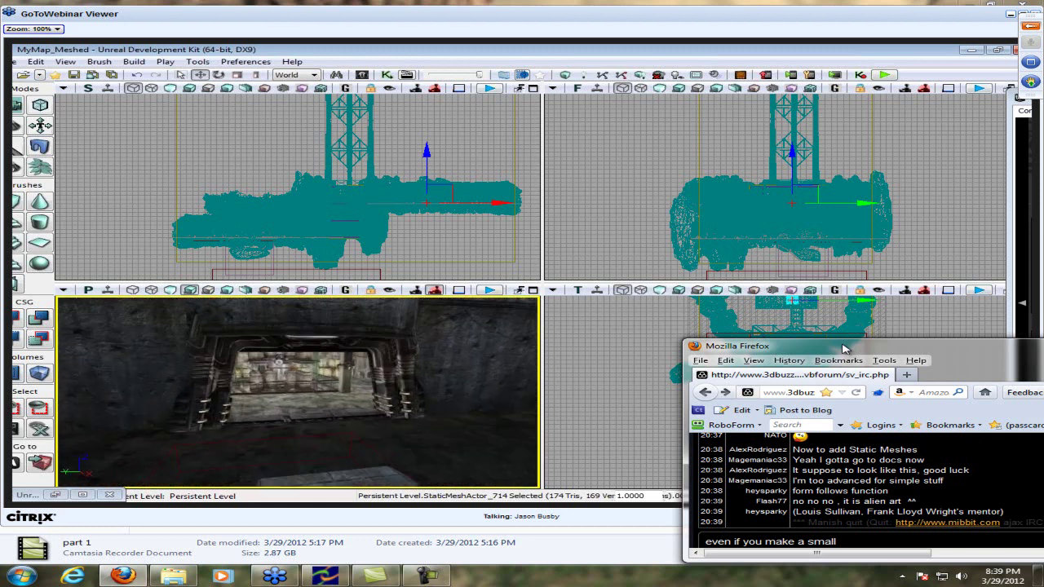
type("mesh")
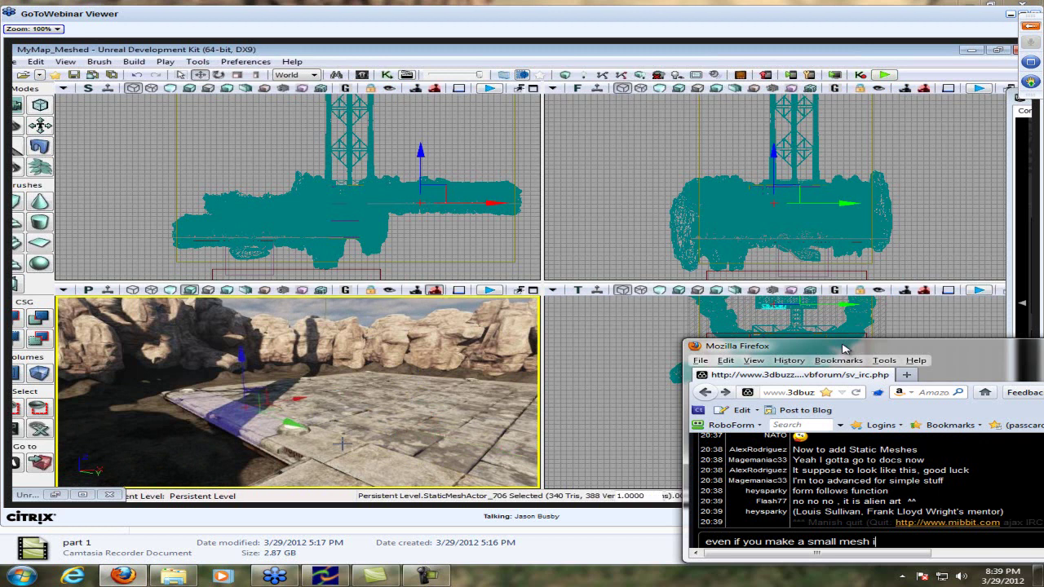
type(" it will al")
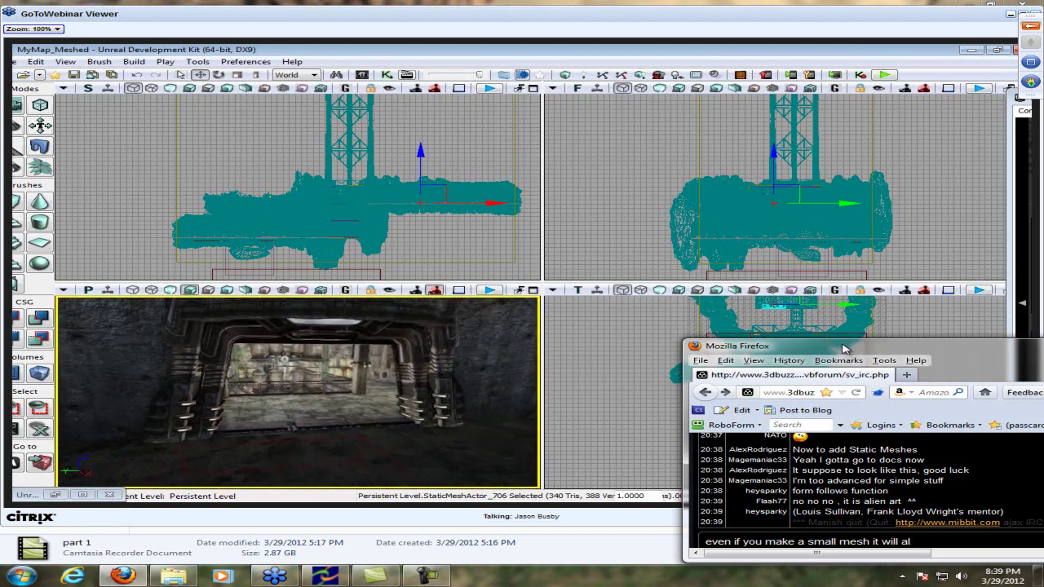
type("ways retain ")
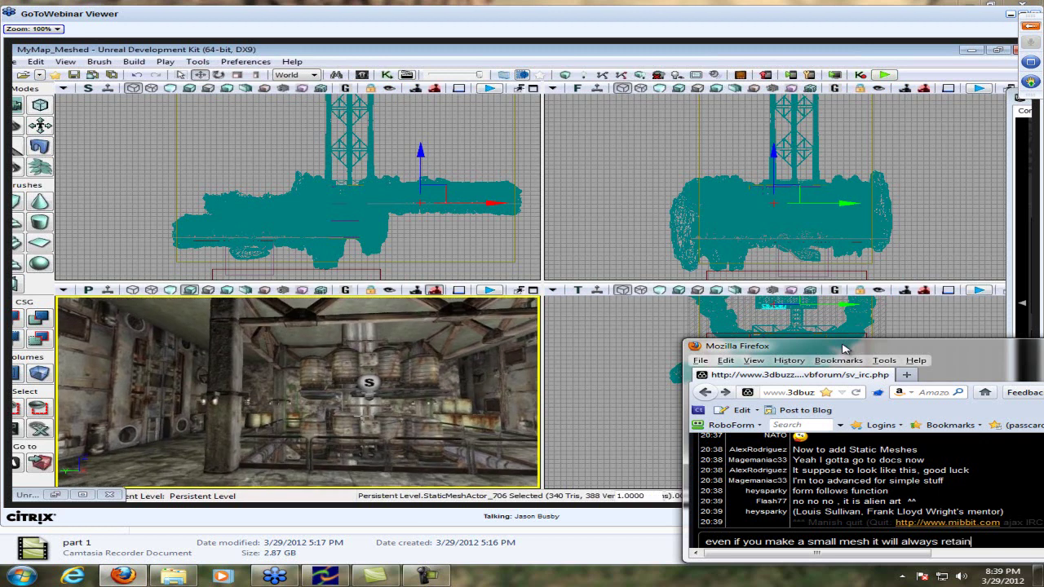
type("the same qua")
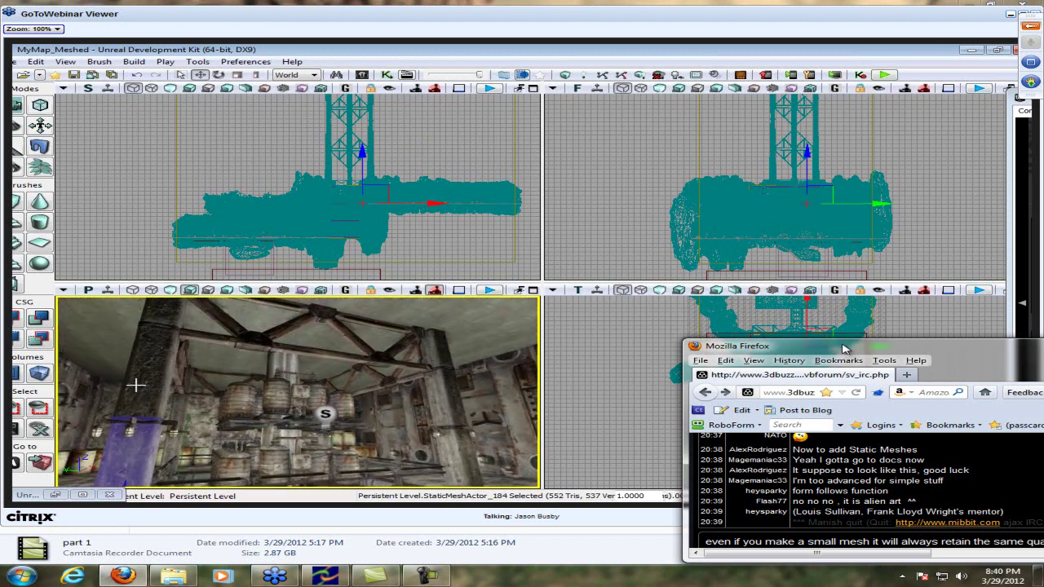
type("lity")
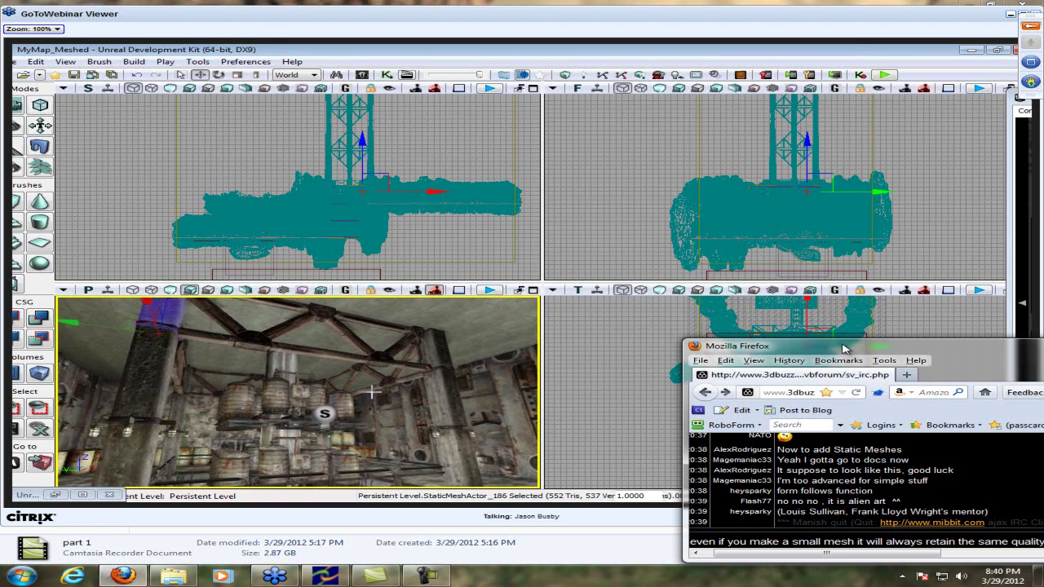
left_click_drag(844, 348, 742, 319)
left_click_drag(818, 525, 902, 531)
type("he ma")
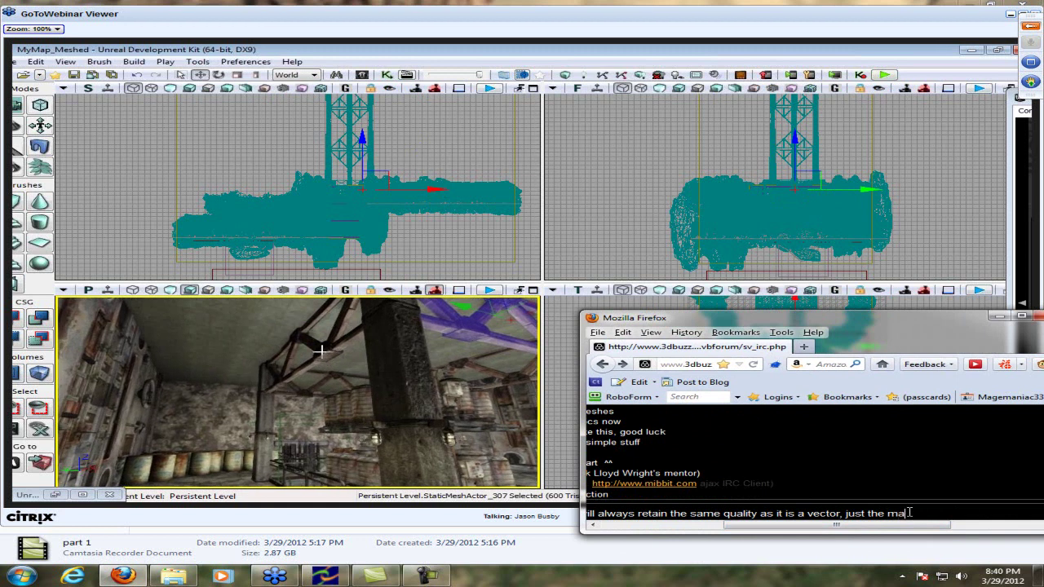
type("t")
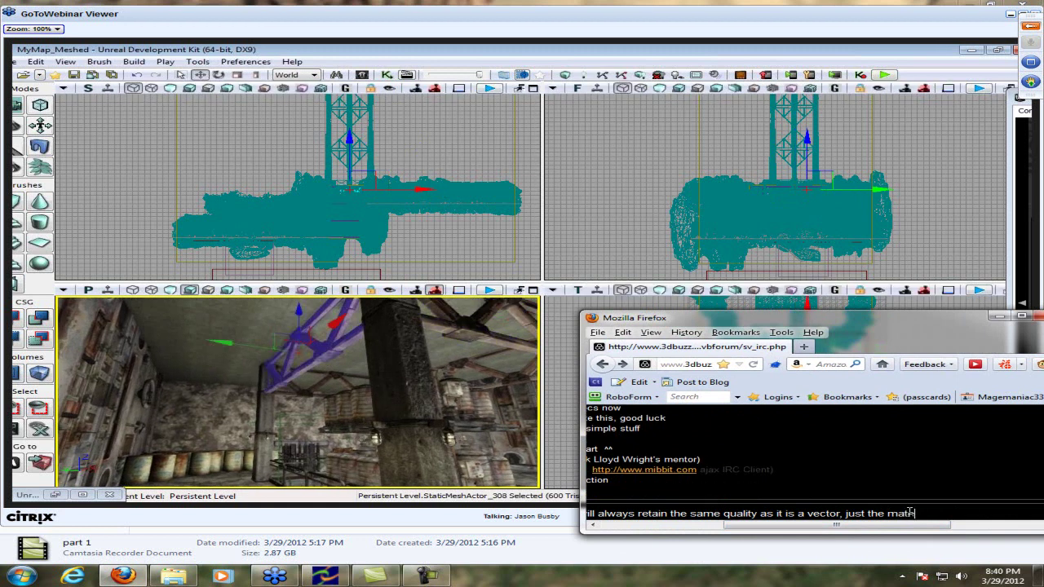
type("er")
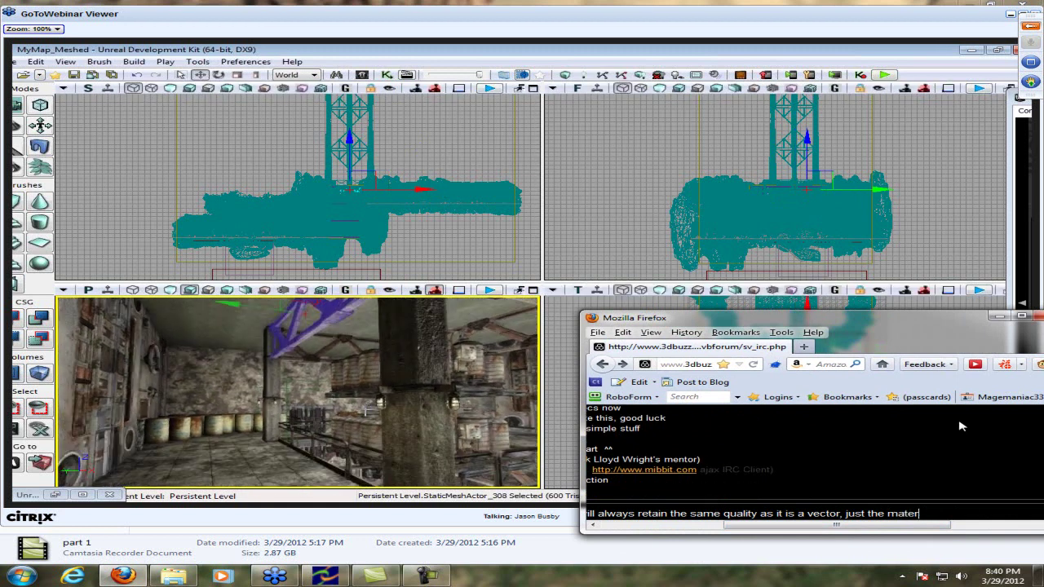
type("ial changes quality")
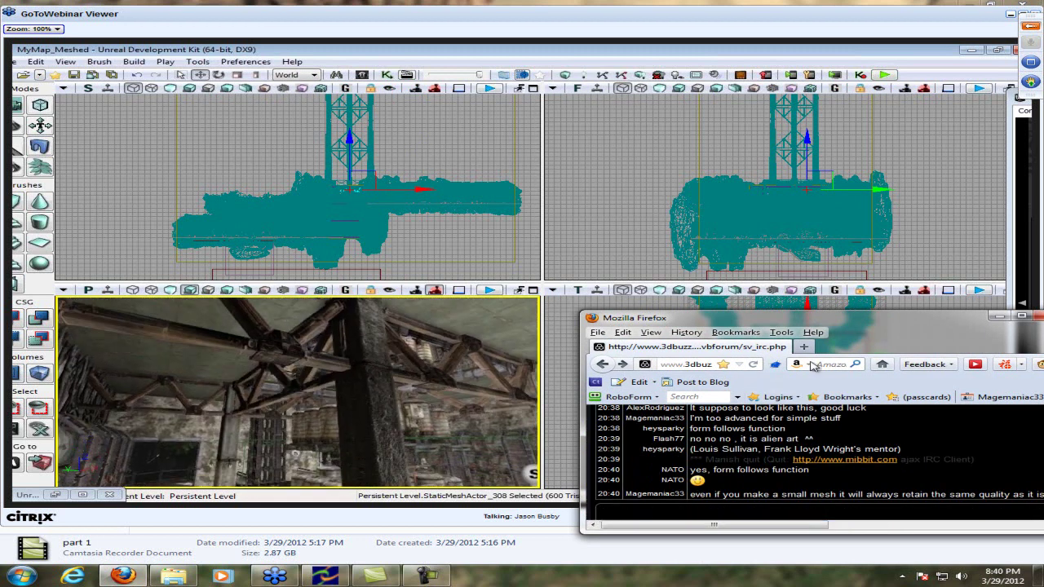
left_click_drag(859, 321, 926, 318)
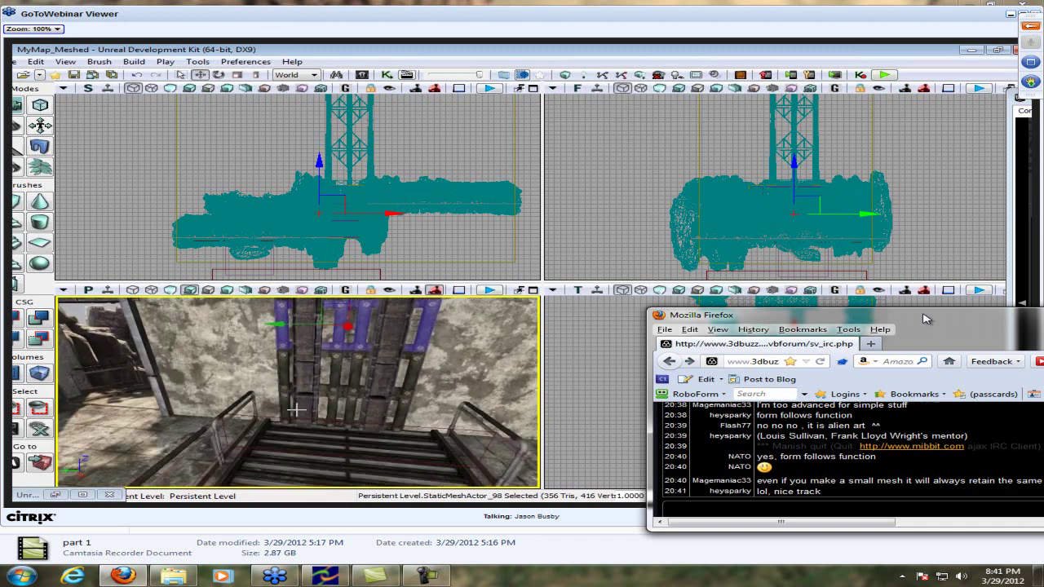
Post 'Game making technique status: boss' in the chat
type("Game making technique status: ")
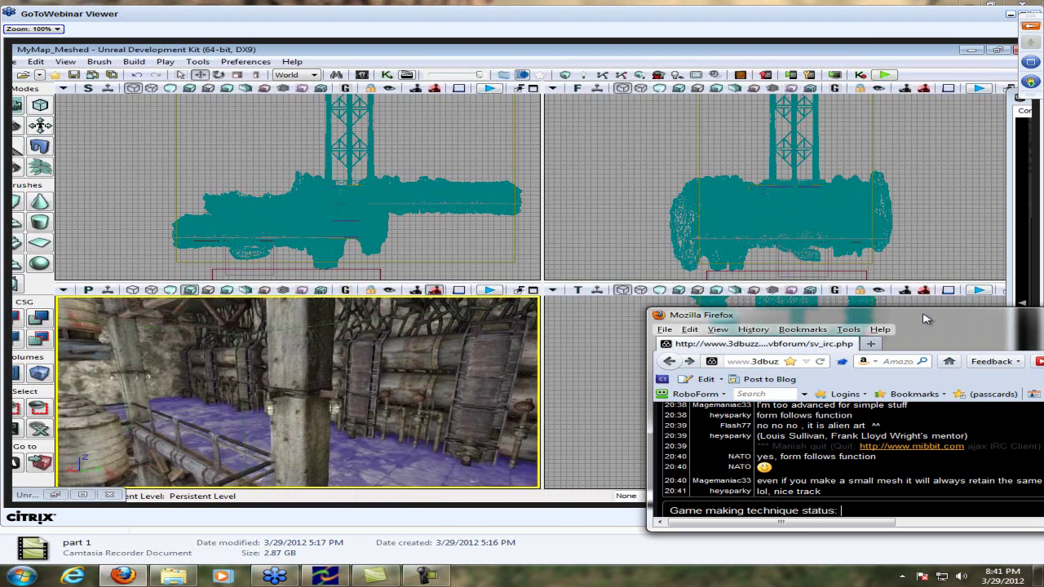
type("boss")
key("Return")
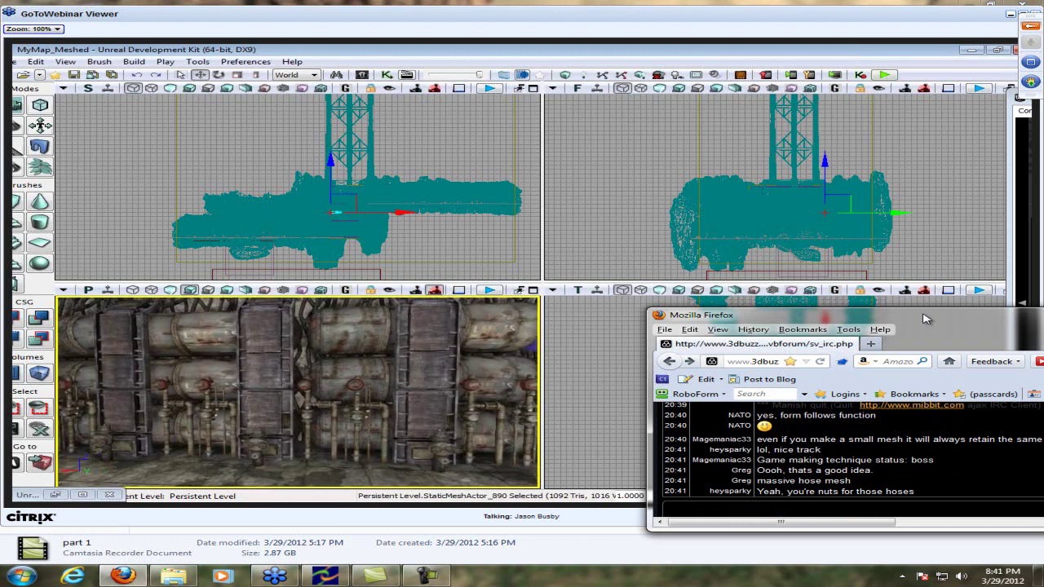
Reply 'it's suppose to be cable xD' and clear the leftover draft from the input
type("it's su")
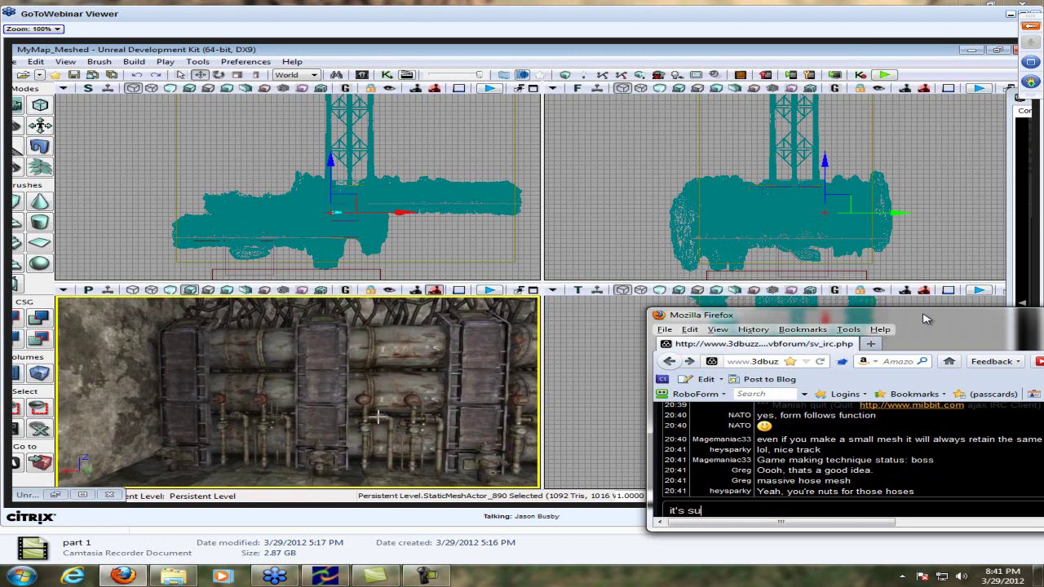
type("ppose to be cable x")
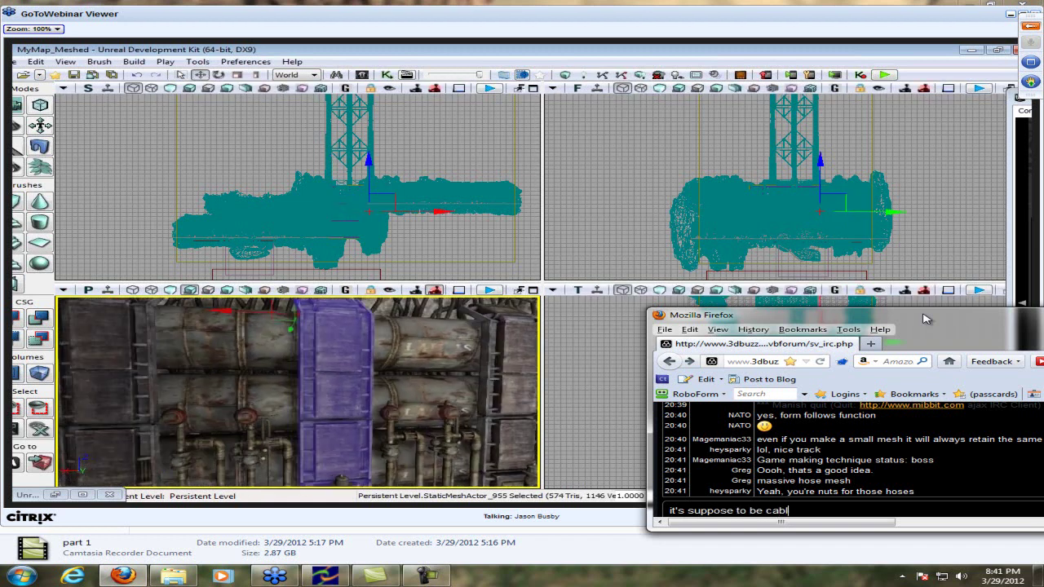
type("D")
key("Return")
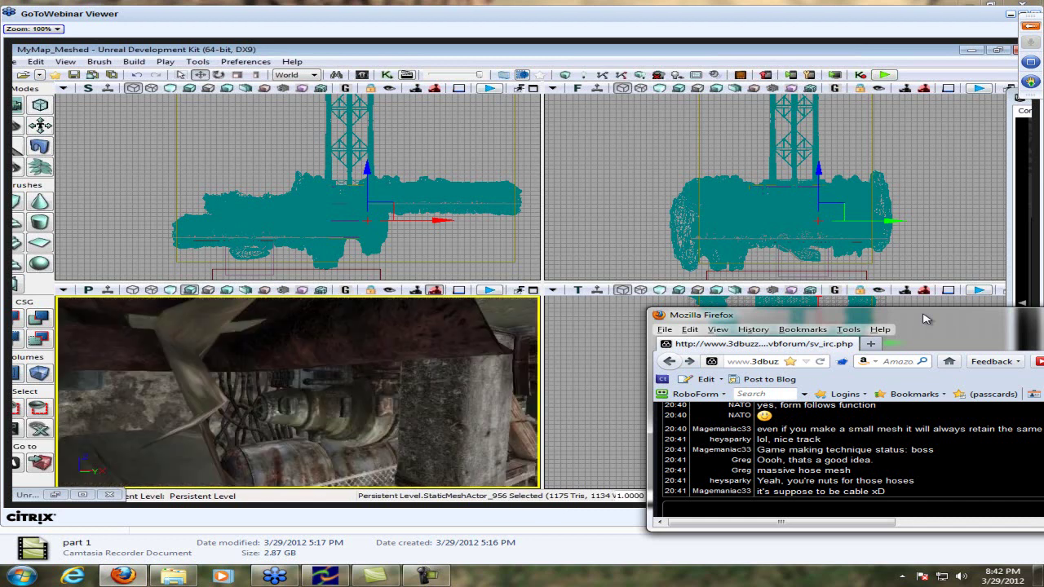
key("BackSpace")
key("BackSpace")
key("BackSpace")
key("BackSpace")
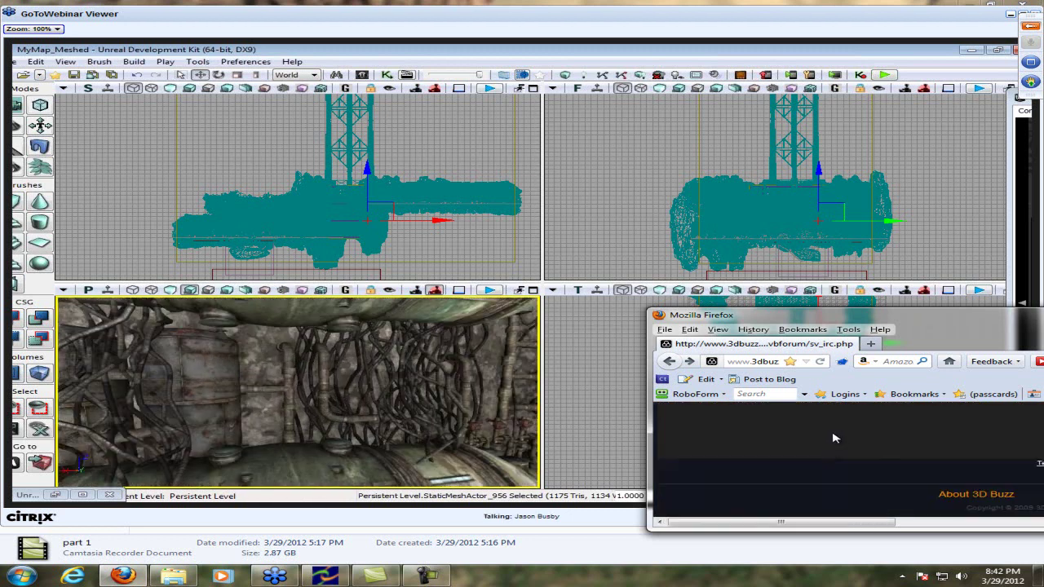
Maximize Firefox and reload the 3D Buzz chat page to reconnect
left_click_drag(832, 523, 958, 526)
scroll(946, 489, "down", 2)
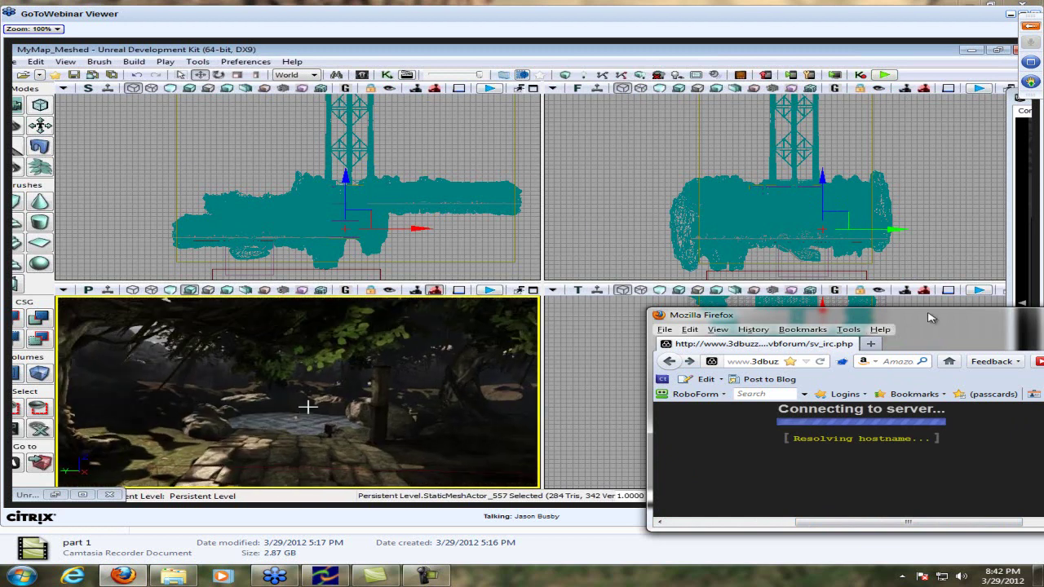
double_click(933, 318)
left_click(164, 52)
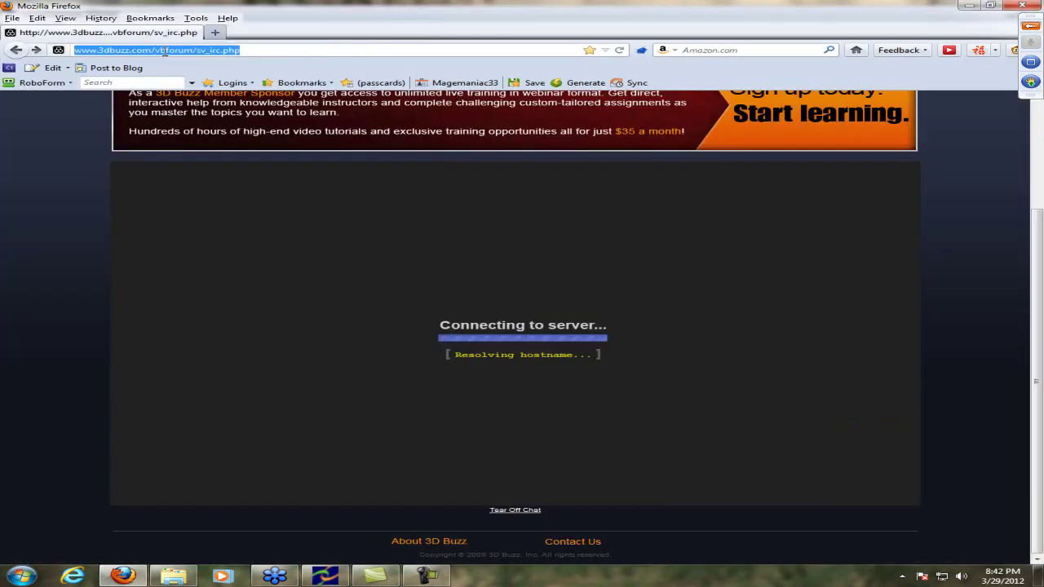
key("Return")
double_click(356, 5)
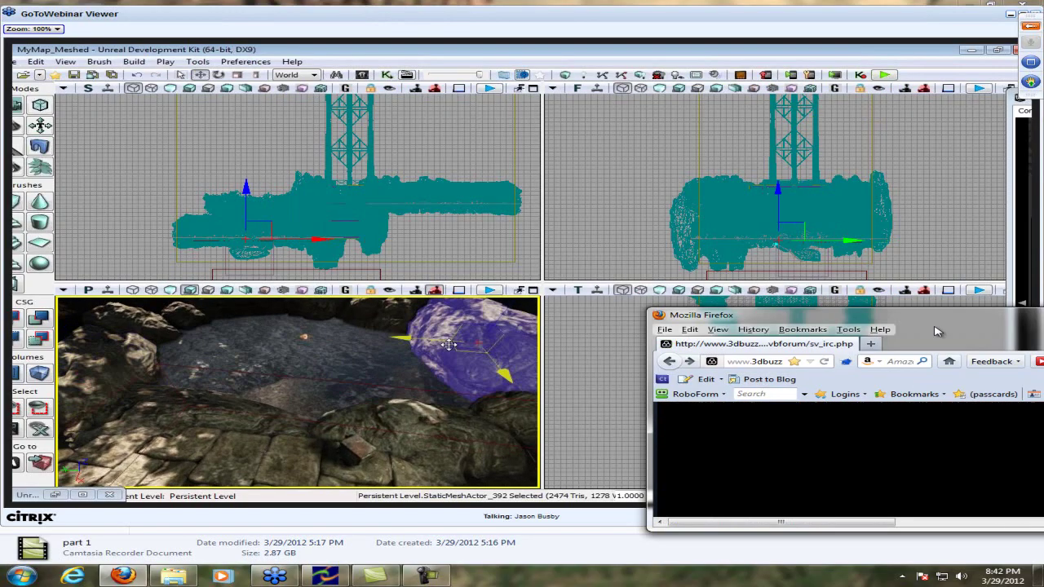
double_click(938, 318)
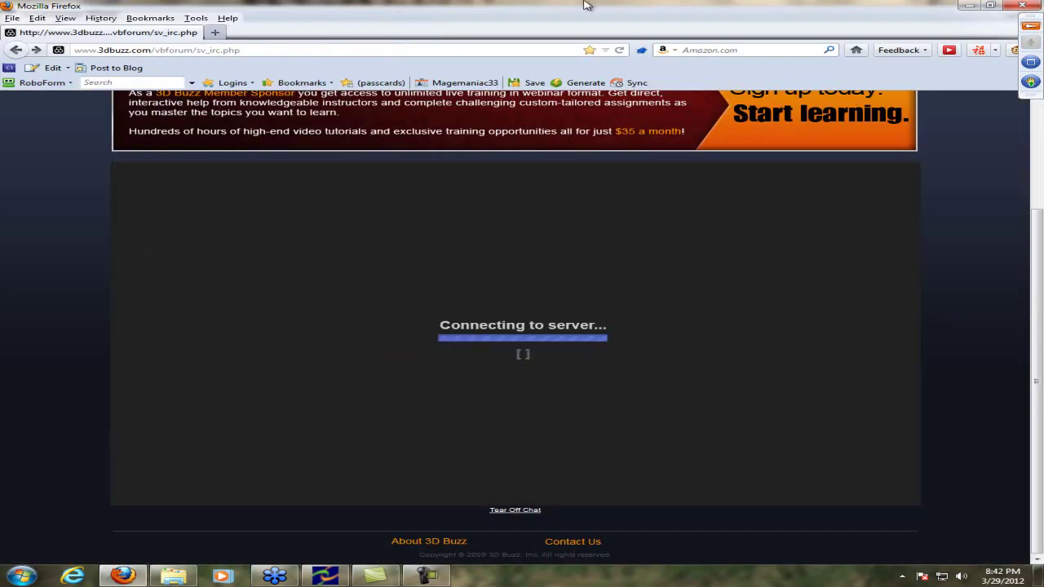
double_click(583, 5)
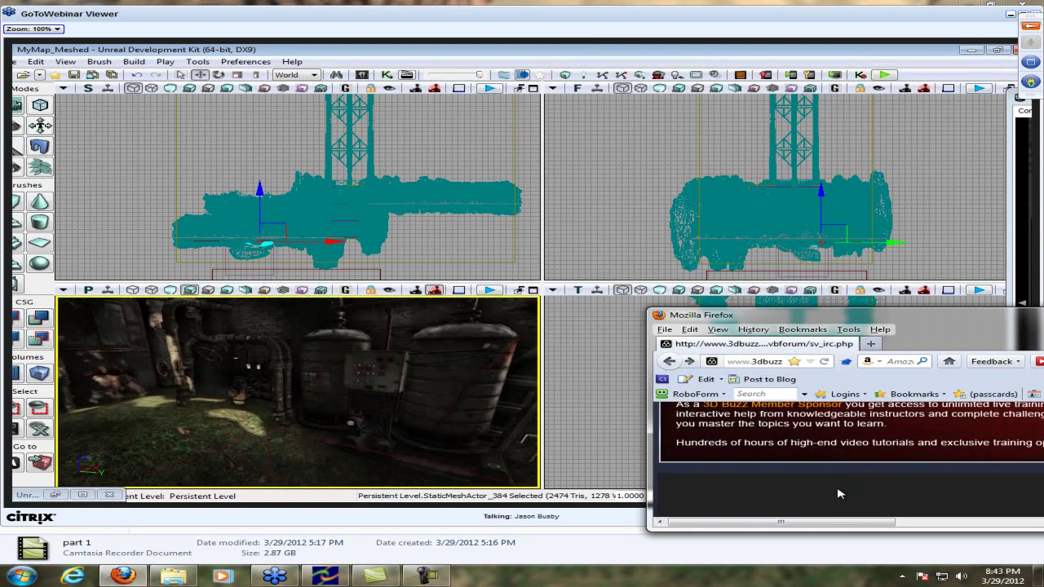
Enter a new nickname and connect to the Mibbit chat, retrying until it loads
scroll(840, 493, "down", 3)
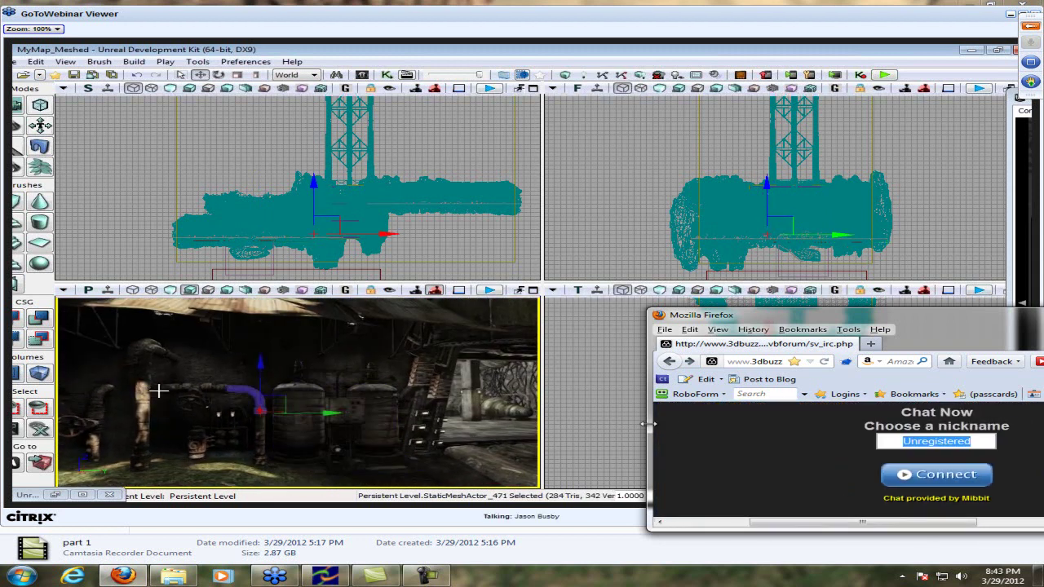
type("Magemaname 31")
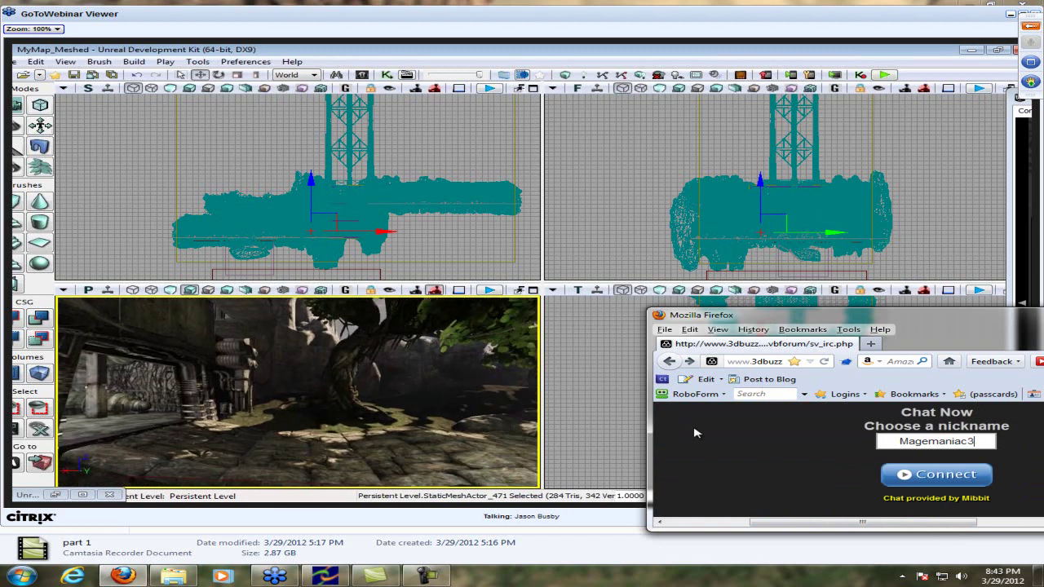
key("Return")
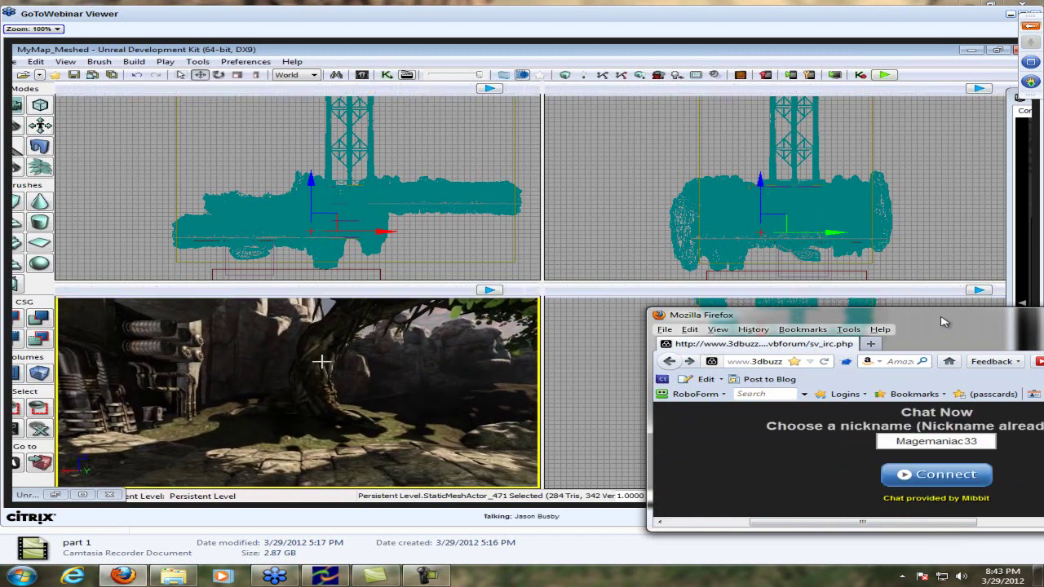
double_click(942, 322)
left_click(539, 358)
left_click(524, 359)
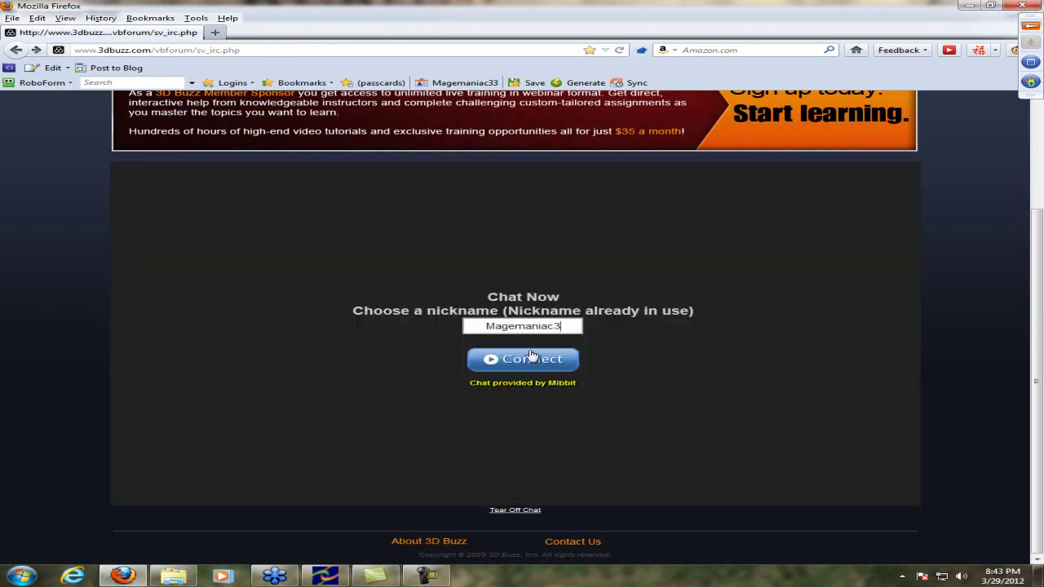
left_click(526, 361)
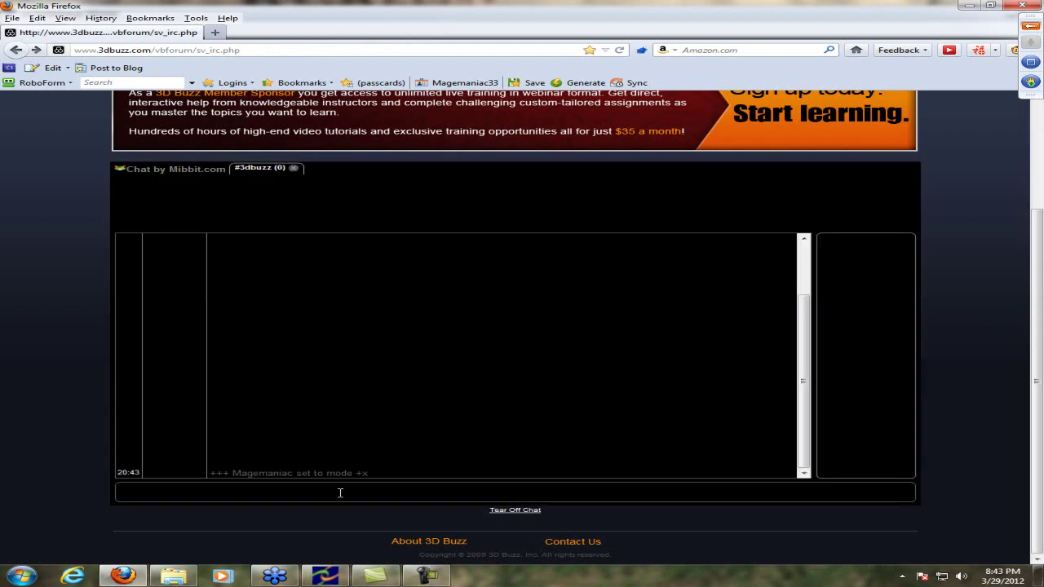
In #3dbuzz, post messages about getting kicked, a thank-you reply, and 'I lagged :)'
type("/class")
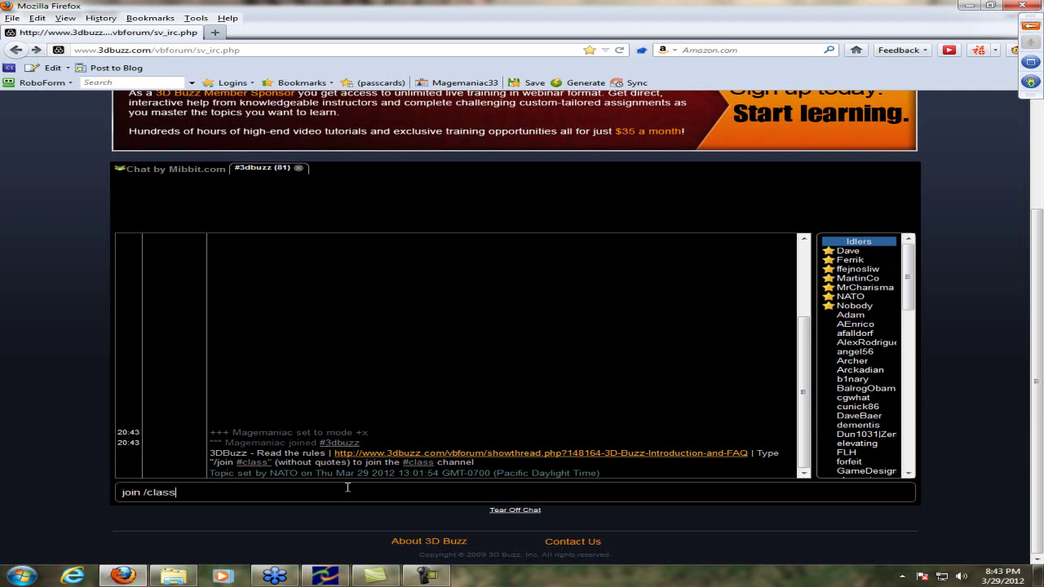
key("Return")
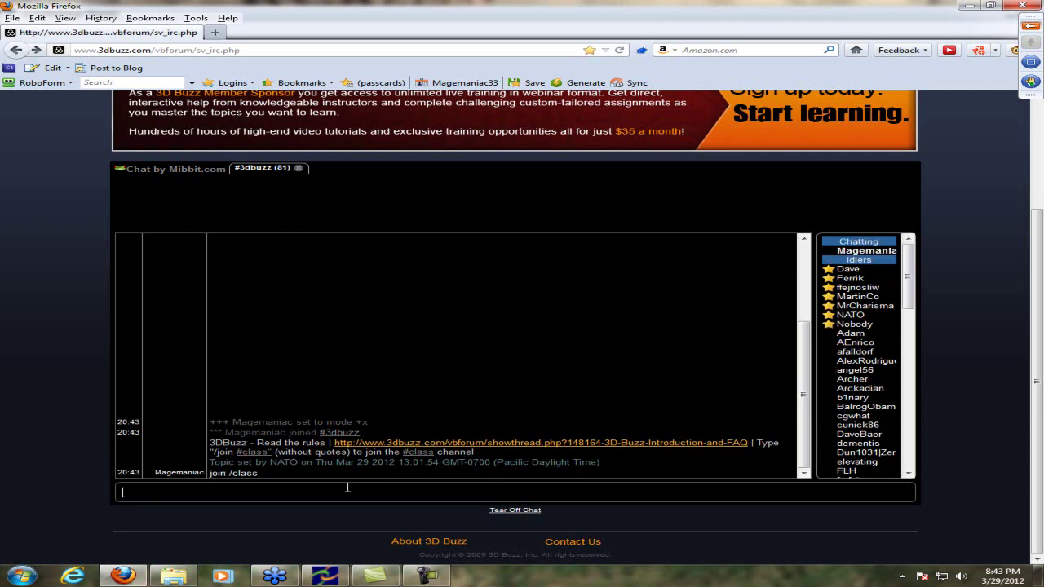
left_click_drag(910, 296, 886, 414)
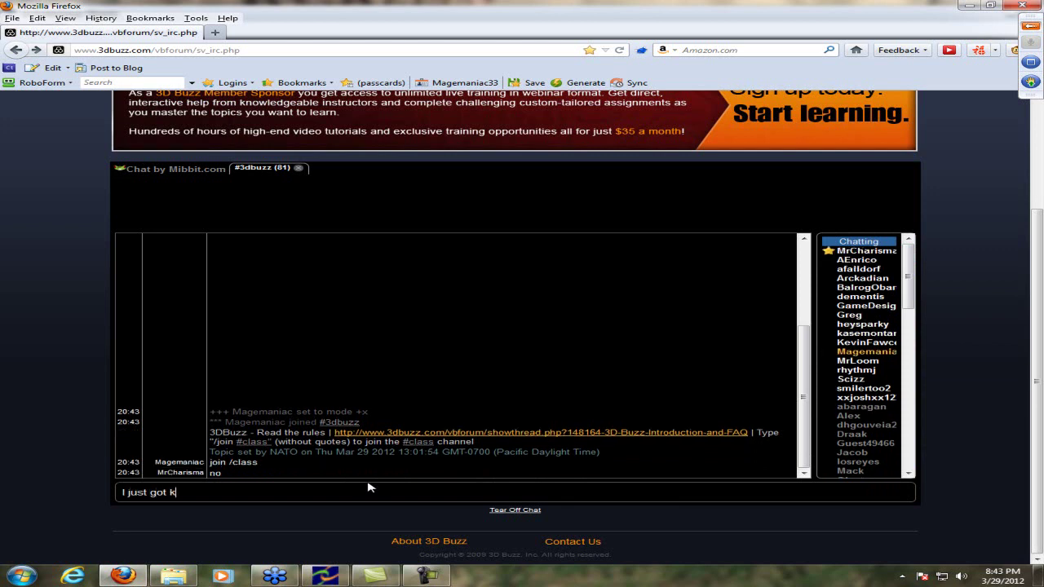
key("Return")
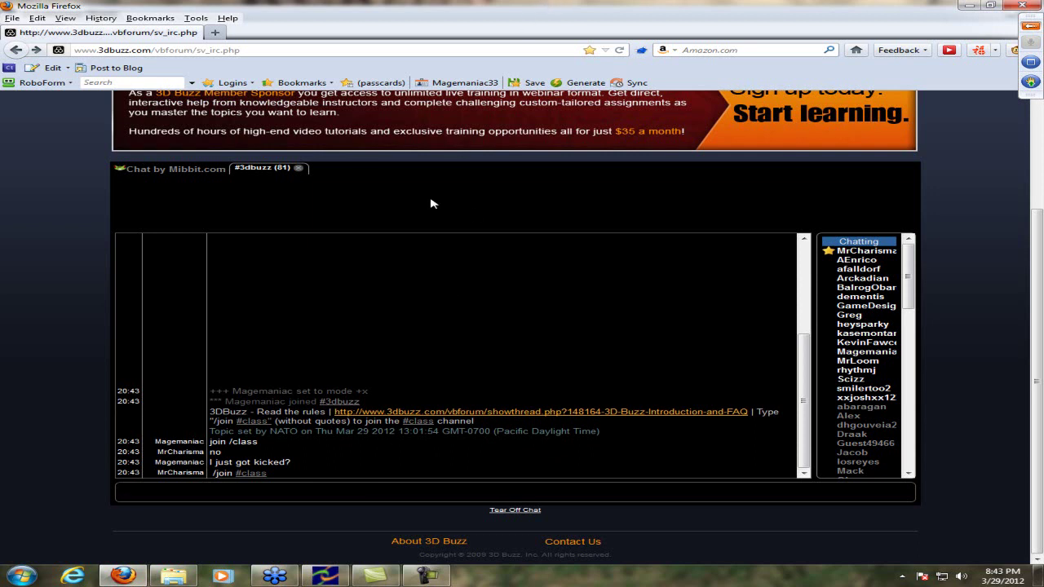
key("Return")
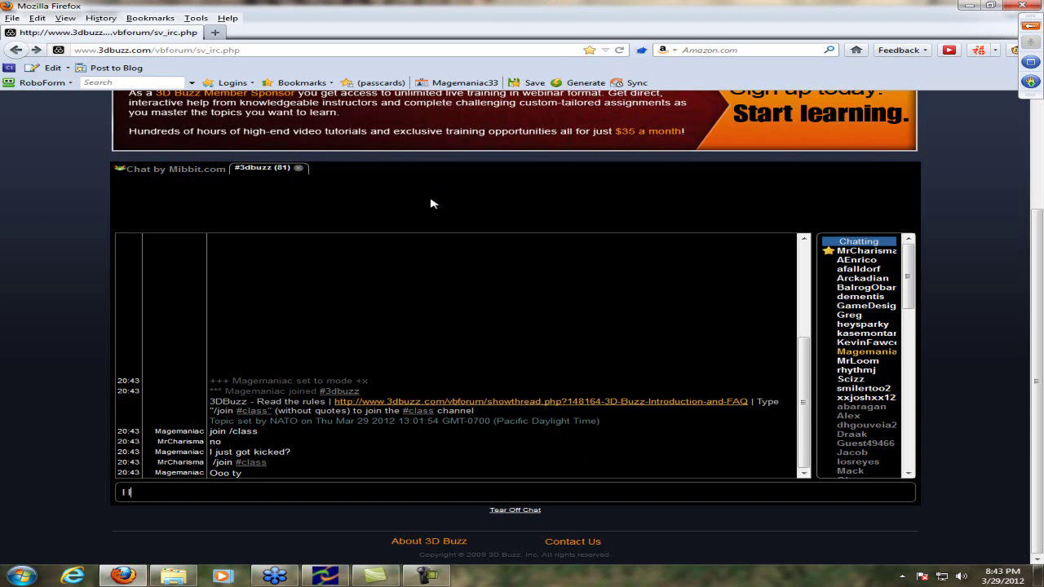
type("I lagged :)")
key("Return")
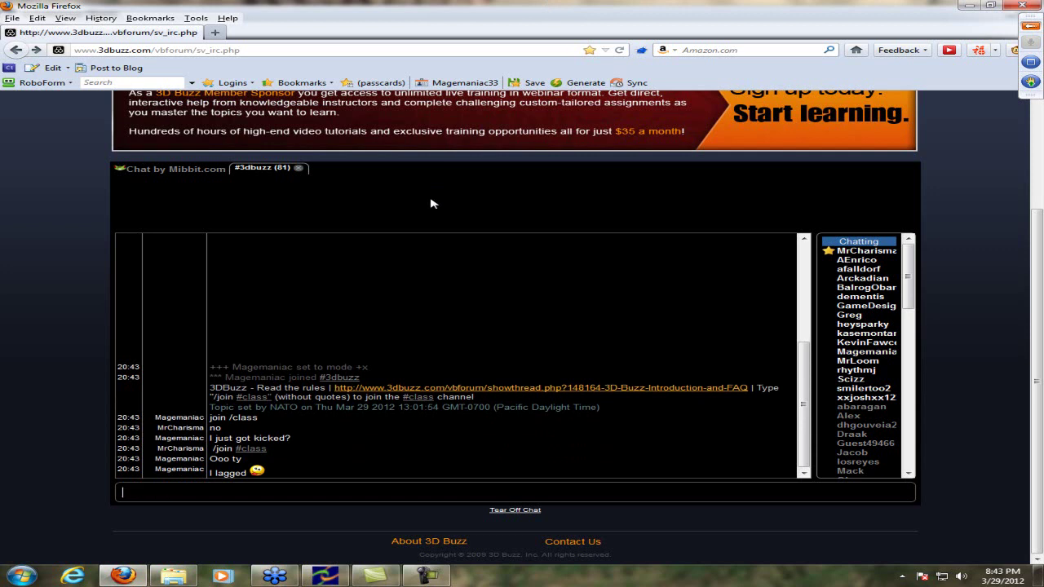
Post 'well' in #class and put the chat window back beside the webinar
double_click(515, 8)
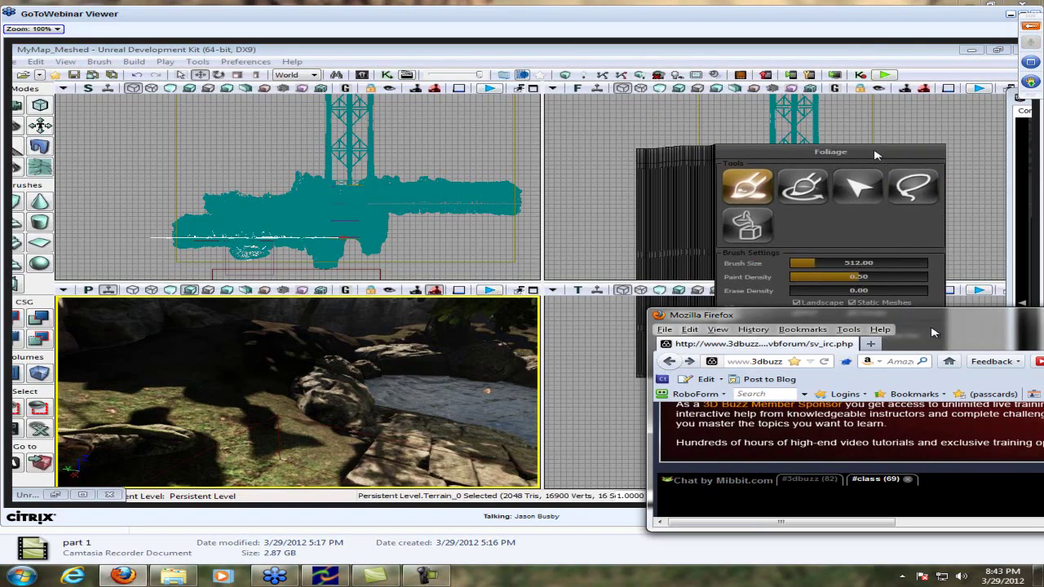
double_click(948, 319)
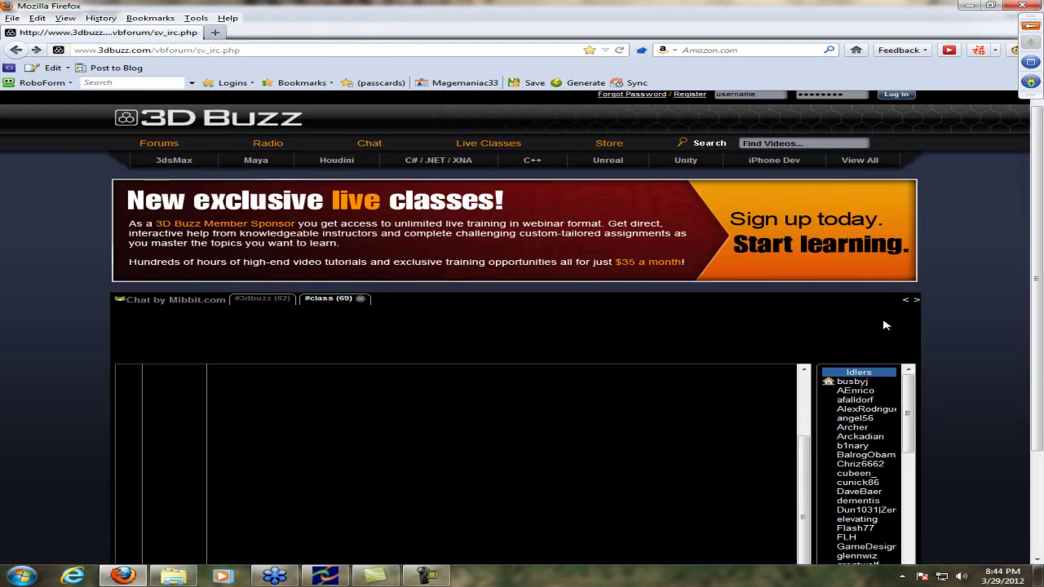
type("w")
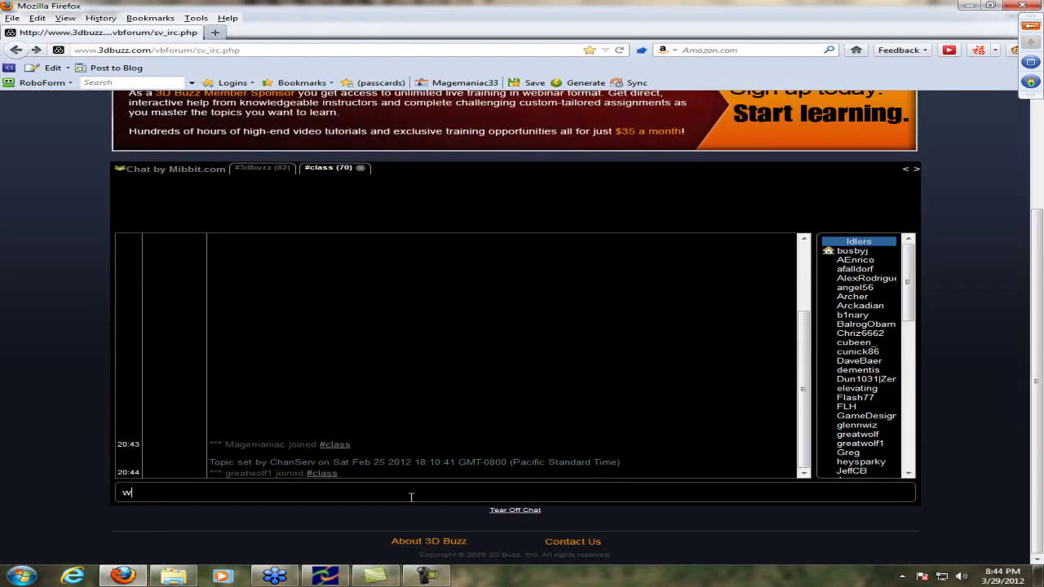
type("ell")
key("Return")
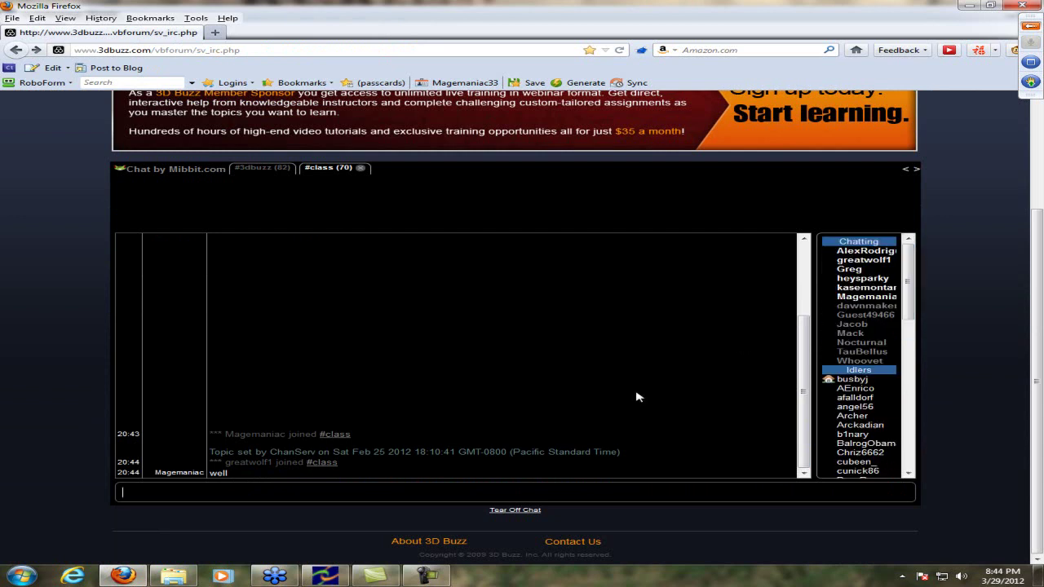
left_click_drag(647, 5, 897, 315)
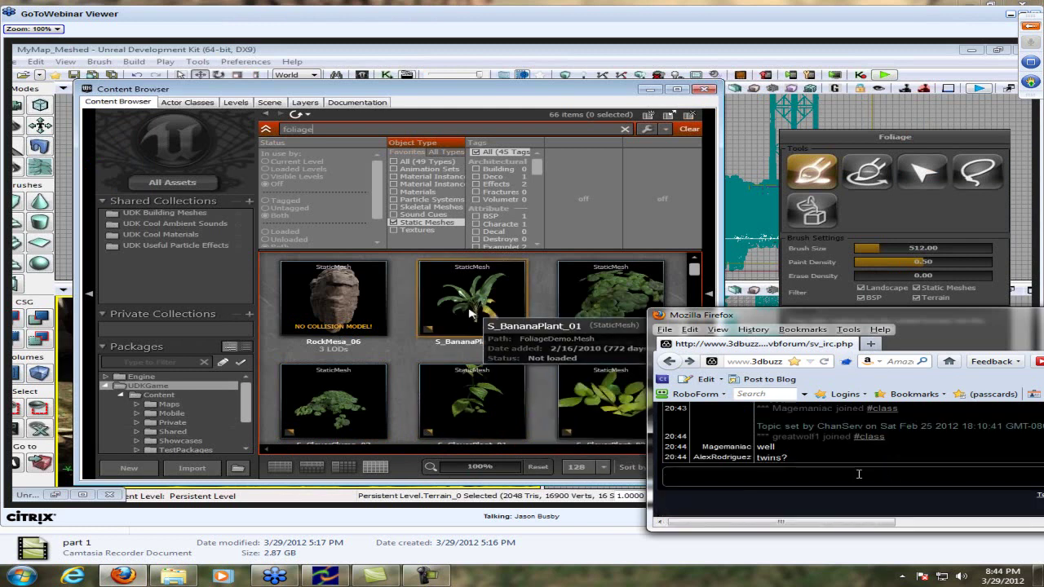
Post 'I just got kicked lol' and shift the chat window slightly right
type("I just got kicked lol")
key("Return")
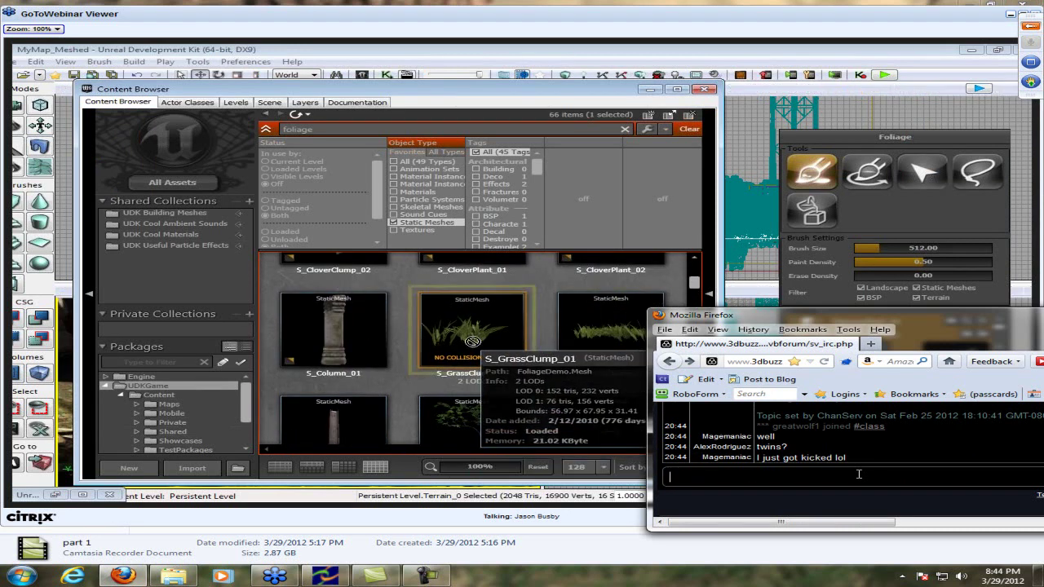
left_click_drag(885, 319, 922, 317)
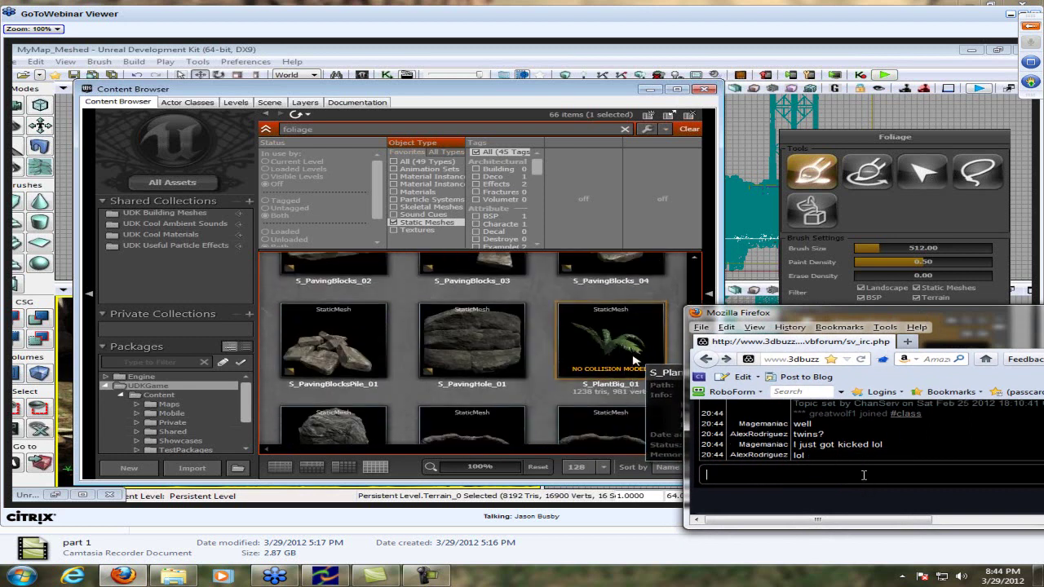
Return the chat log to normal view and move the chat left to uncover the Foliage Meshes panel
left_click(842, 473)
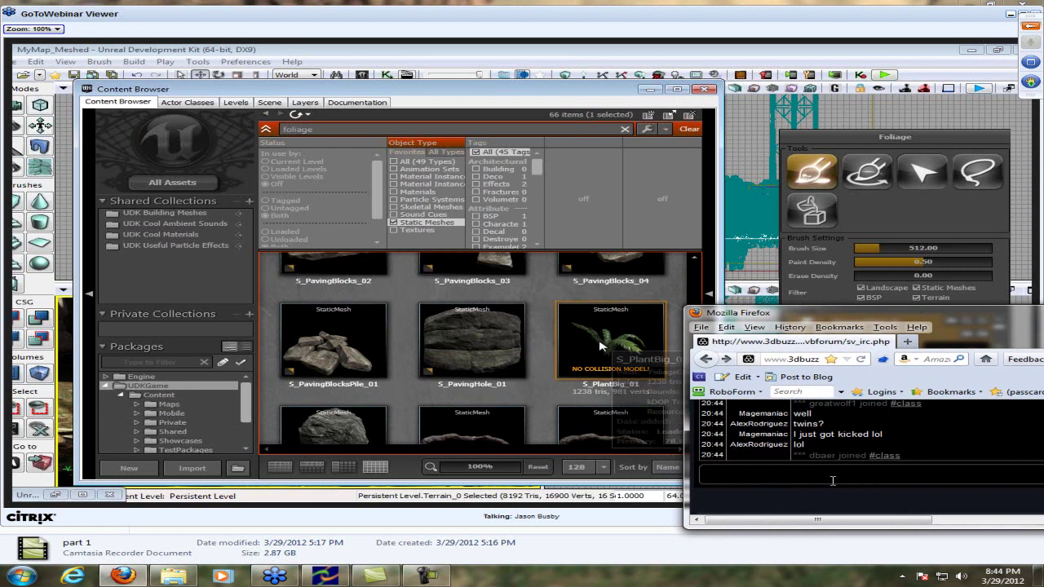
scroll(950, 451, "up", 1)
scroll(950, 451, "down", 1)
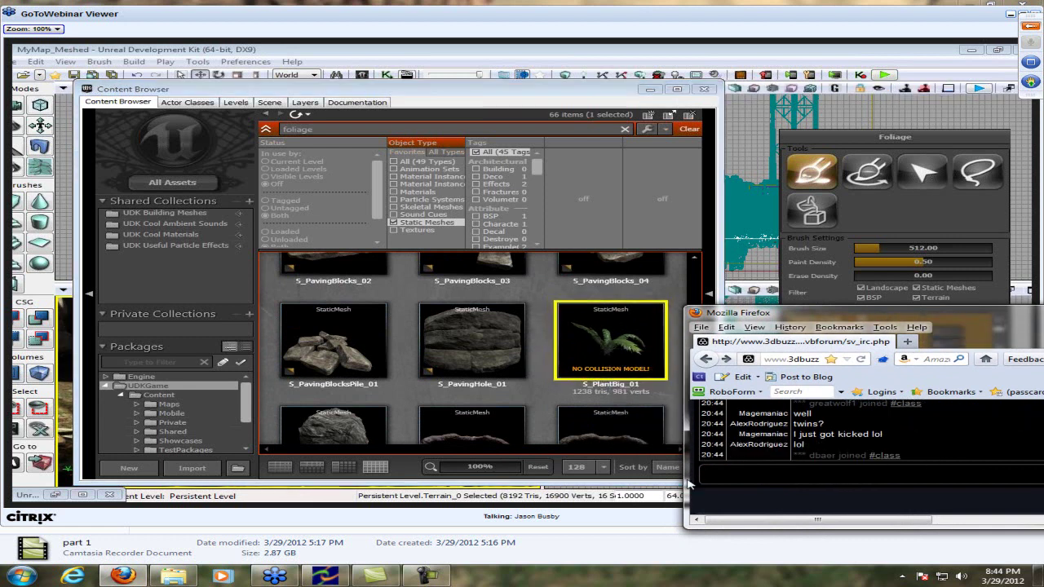
left_click(774, 499)
left_click(773, 499)
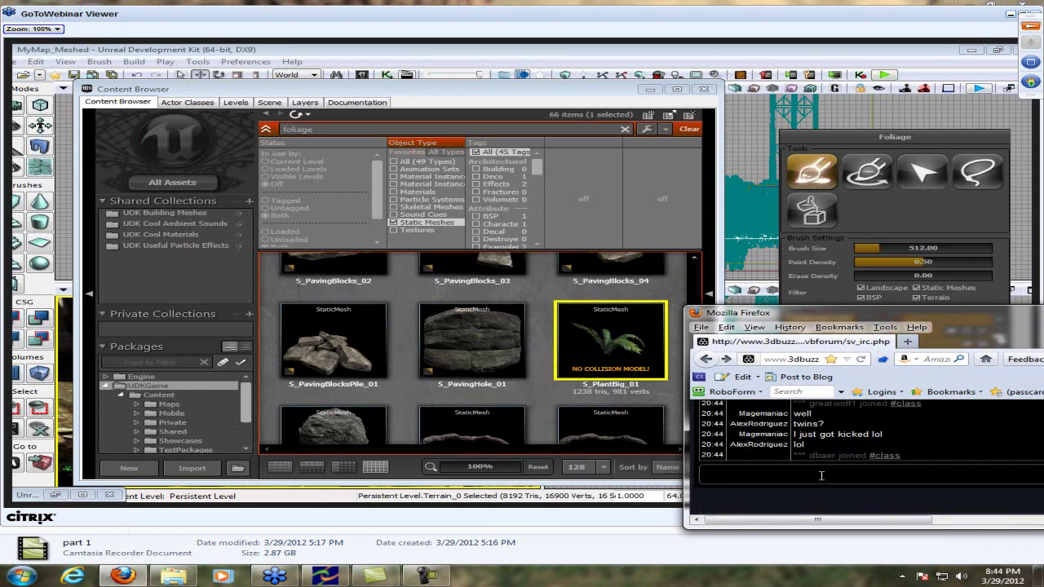
left_click_drag(966, 313, 279, 314)
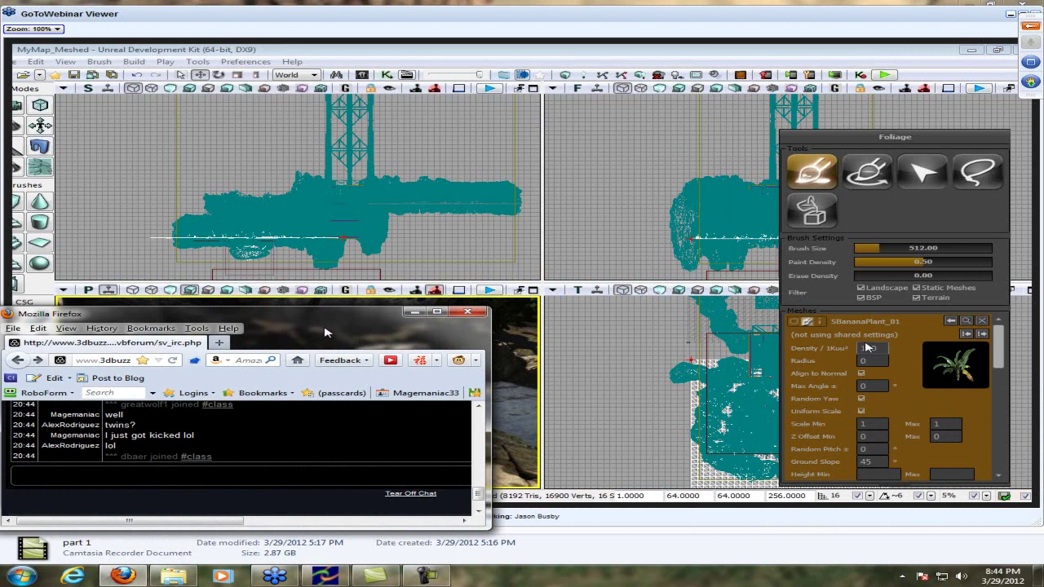
Post 'selecting 1,000's of grass sucks. Then it lags' and move the chat right off the viewport
left_click(407, 475)
left_click_drag(357, 329, 415, 490)
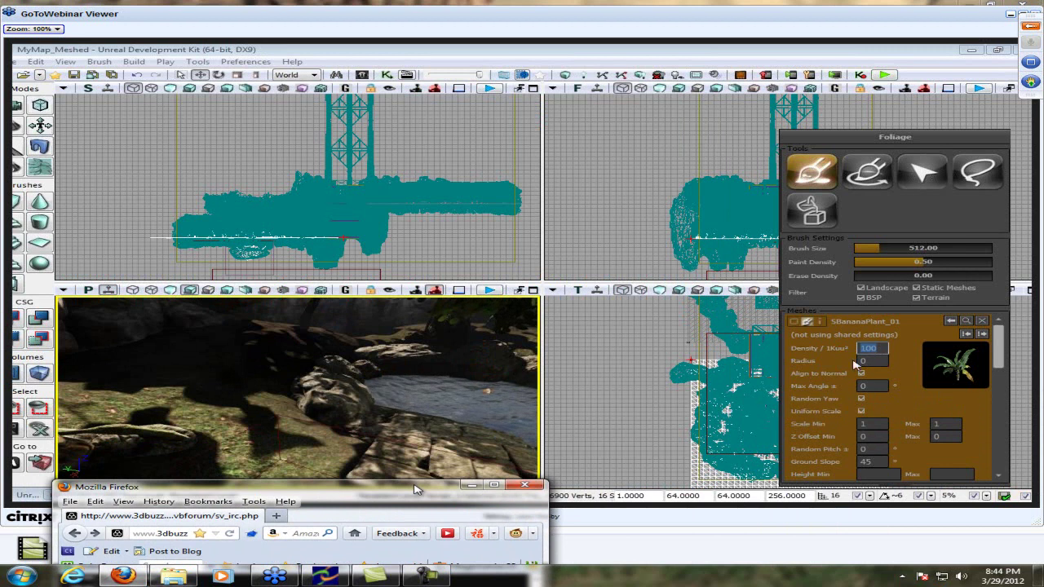
left_click_drag(416, 490, 430, 300)
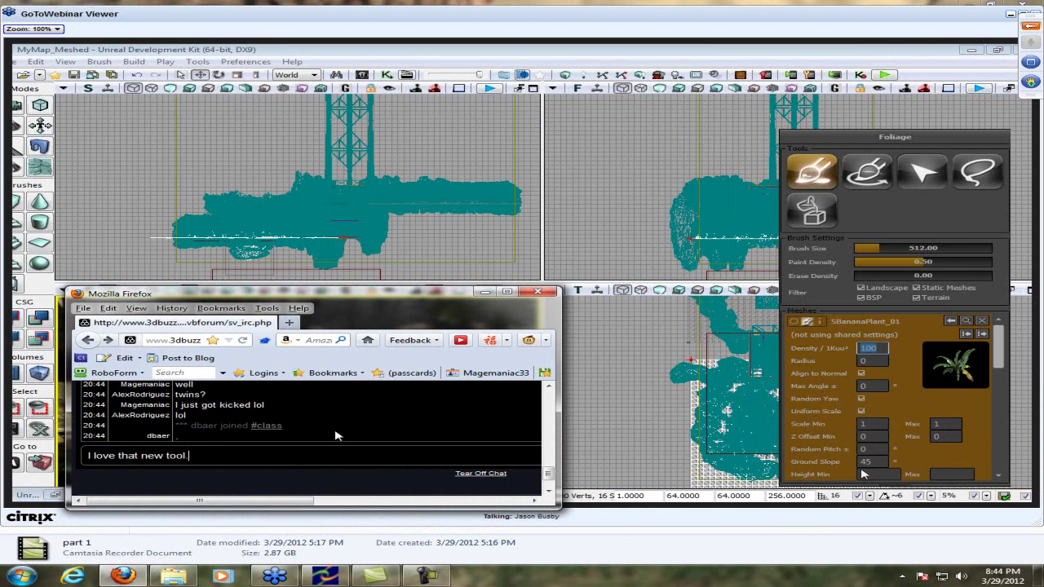
type("lecti")
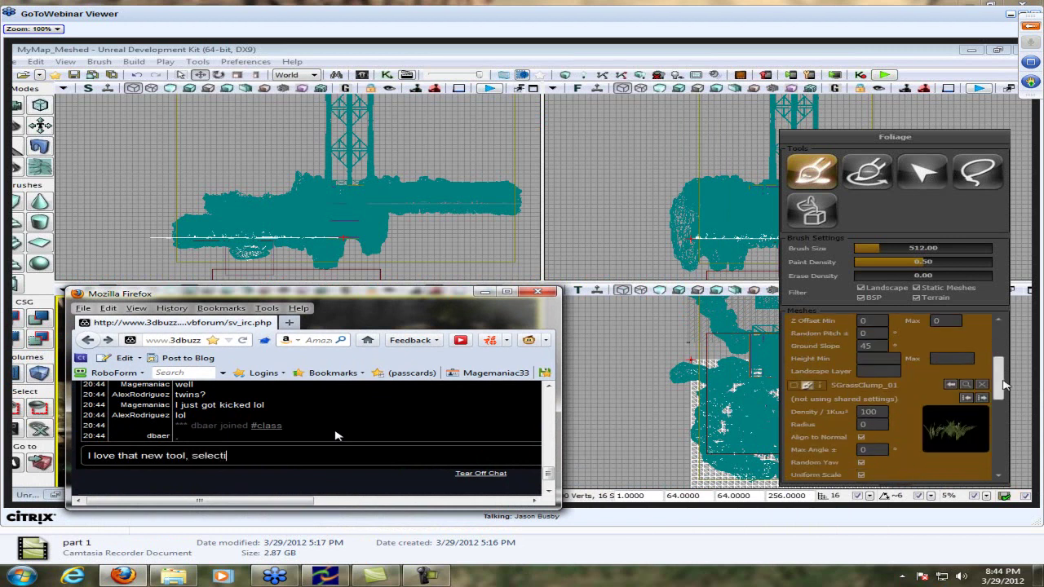
type("ng 1,00's of")
key("BackSpace")
key("BackSpace")
key("BackSpace")
key("BackSpace")
key("BackSpace")
key("BackSpace")
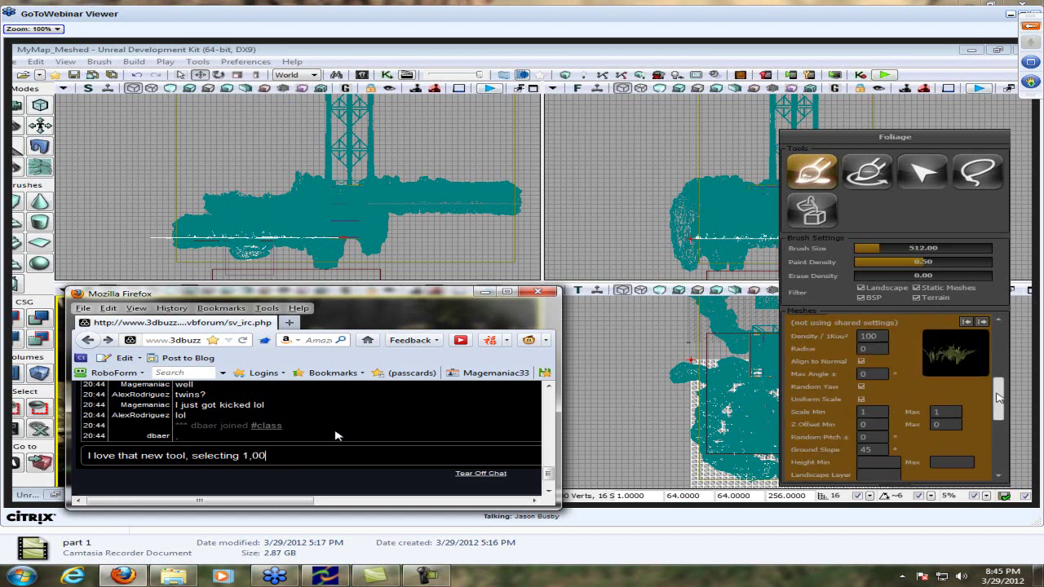
type("0's of ")
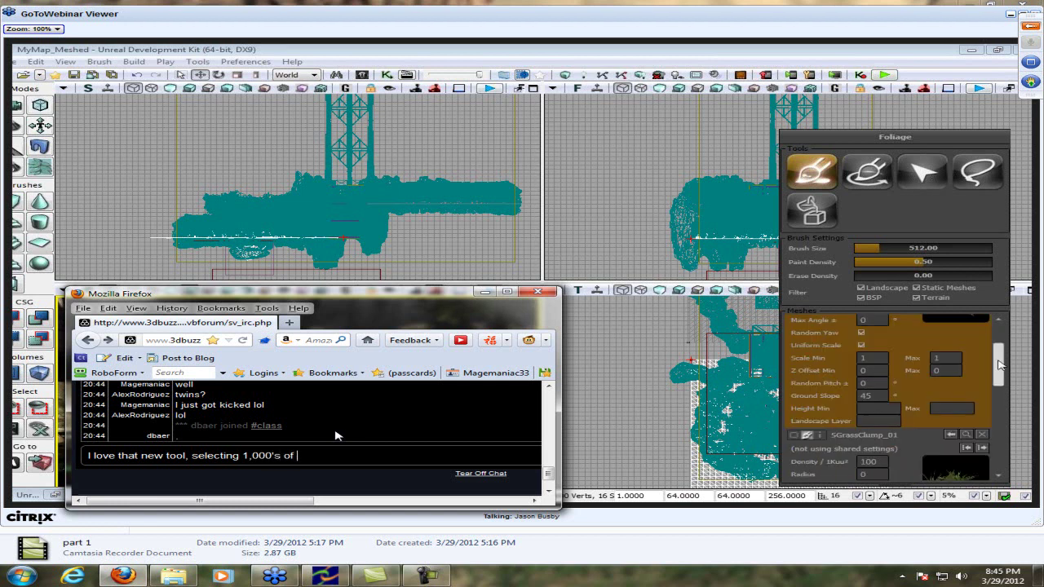
type("grass sucks")
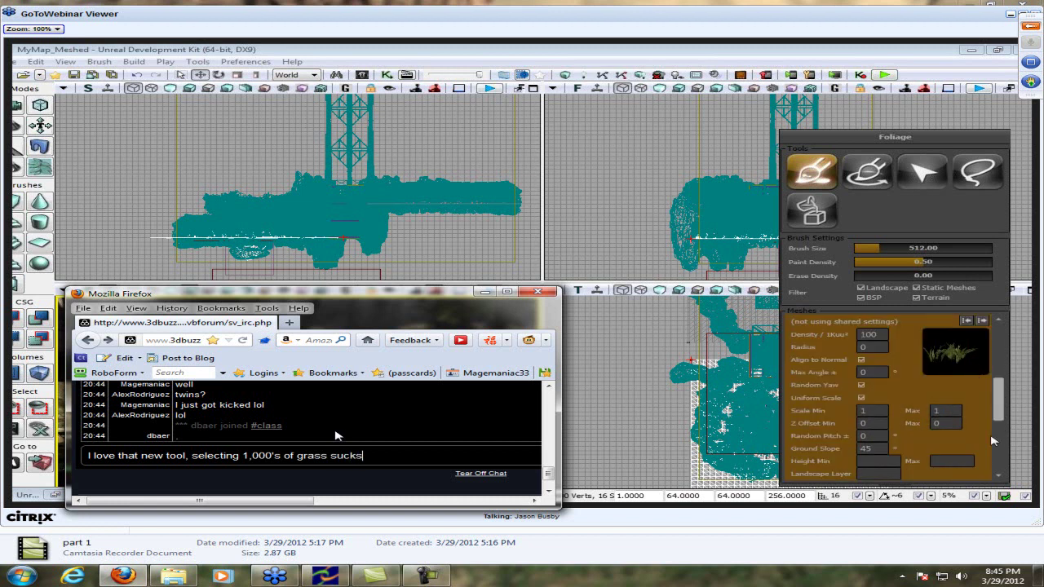
type(". Then it lags")
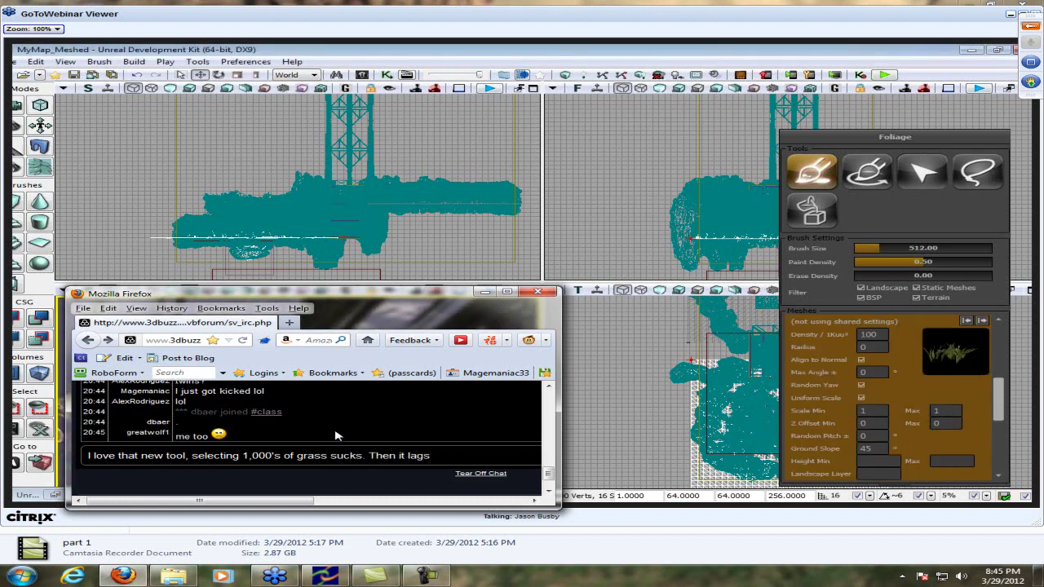
key("Return")
left_click_drag(369, 296, 877, 300)
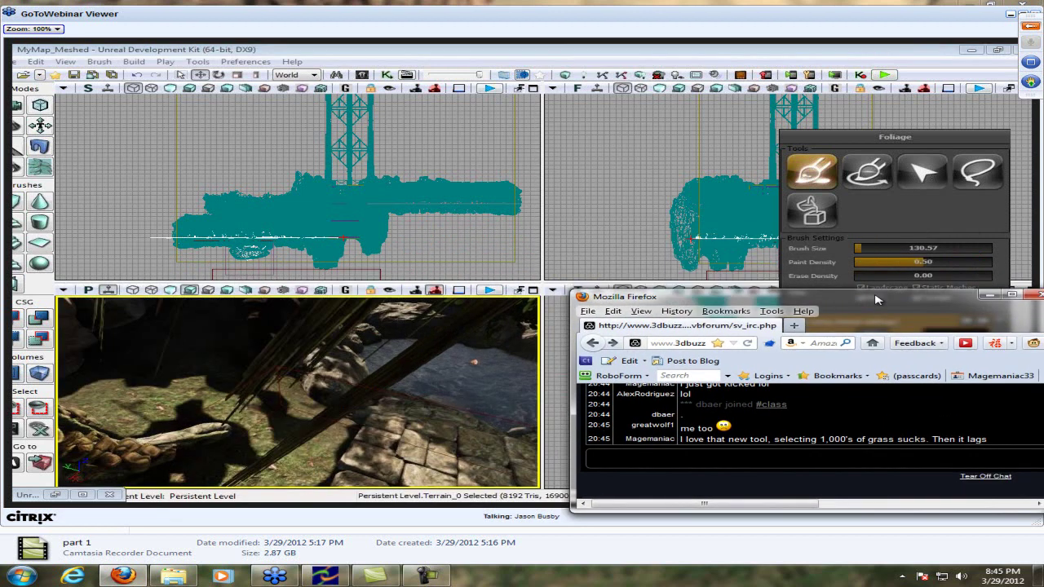
Ask 'so it creates one mesh I think?', say it is much easier, and move the chat upper left
type("so it create")
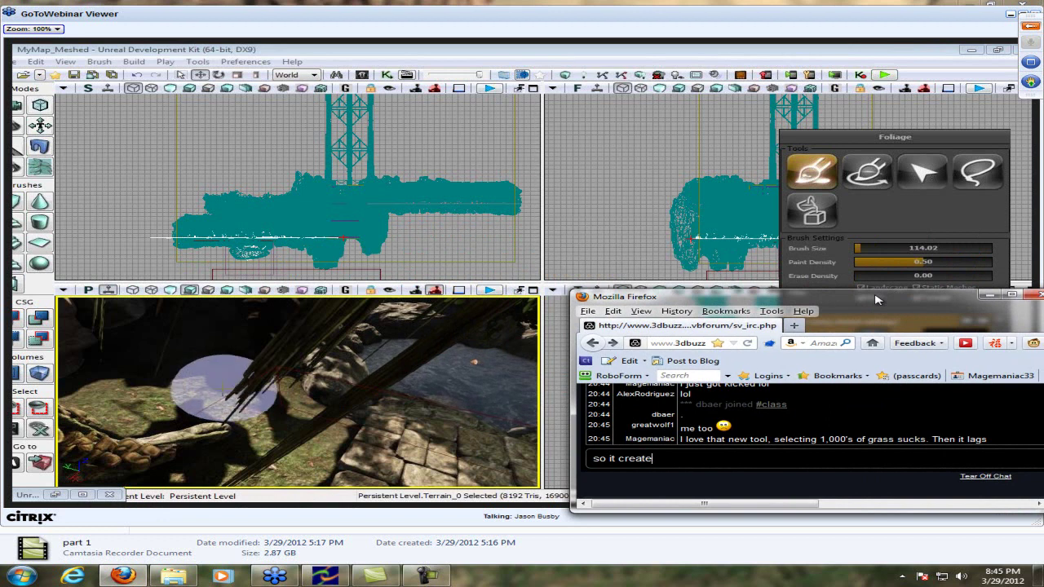
type("s one mesh l")
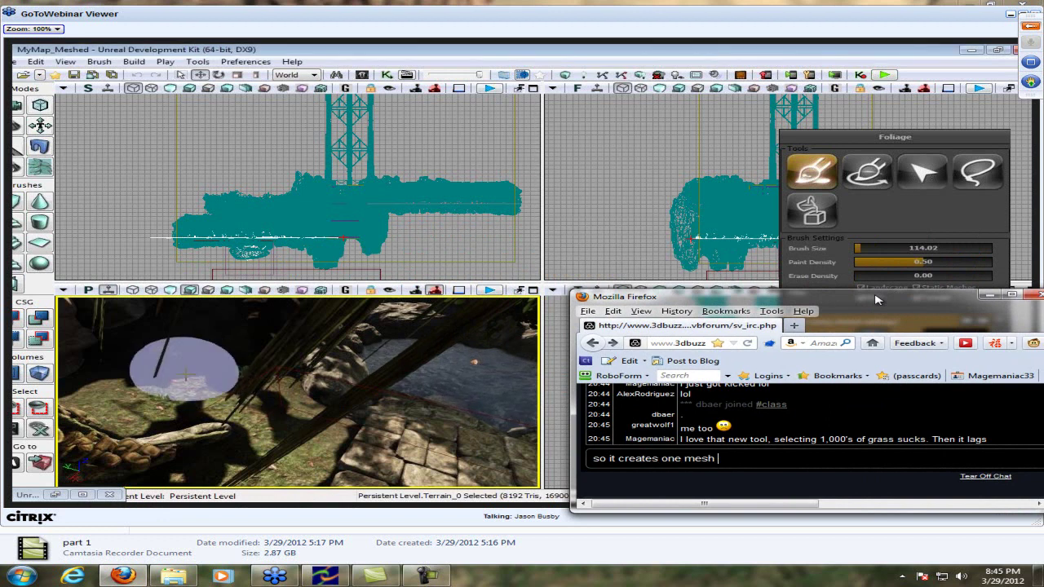
type(" think?")
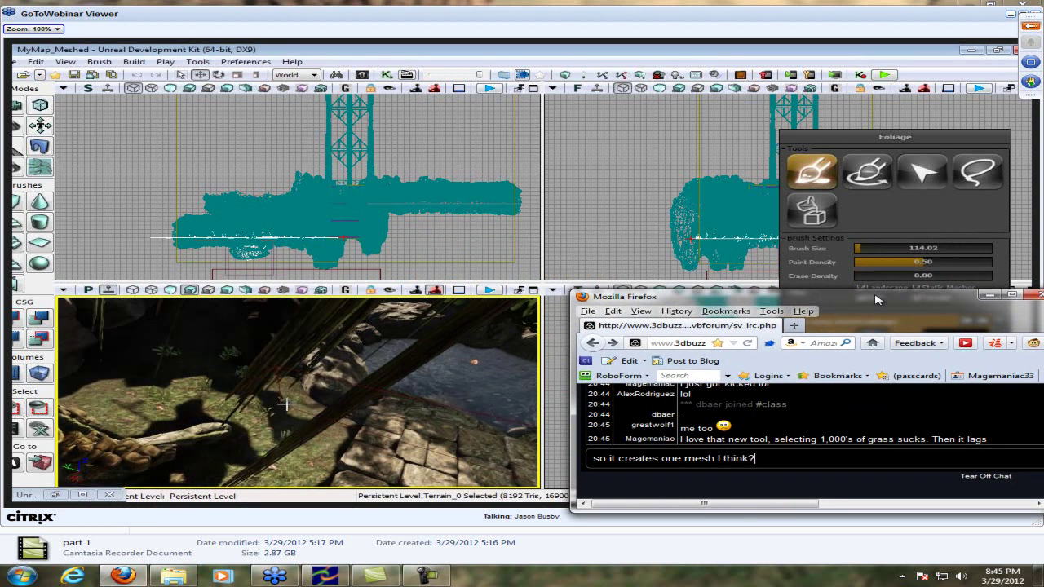
key("Return")
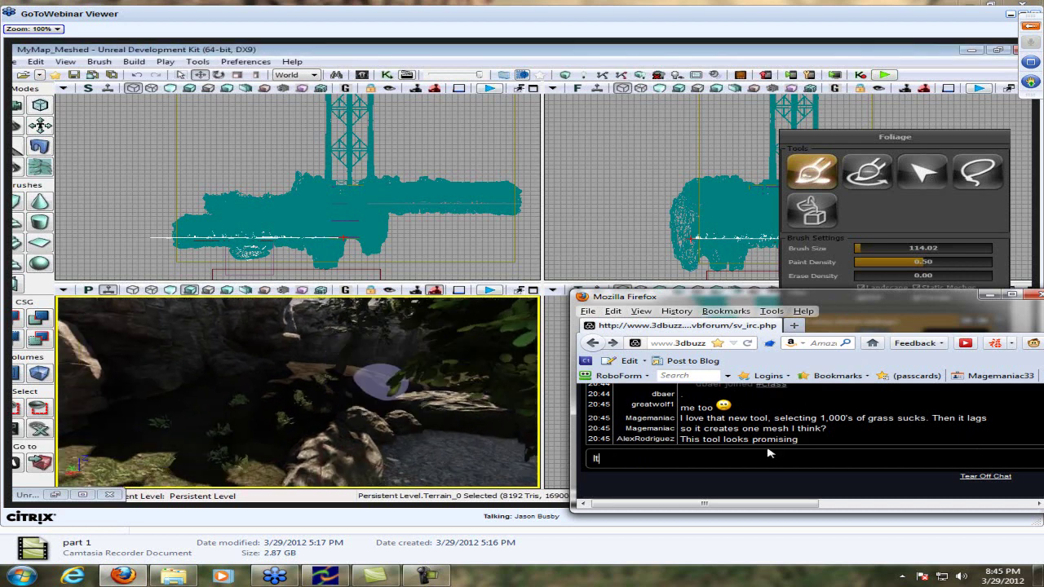
type("It is soooo")
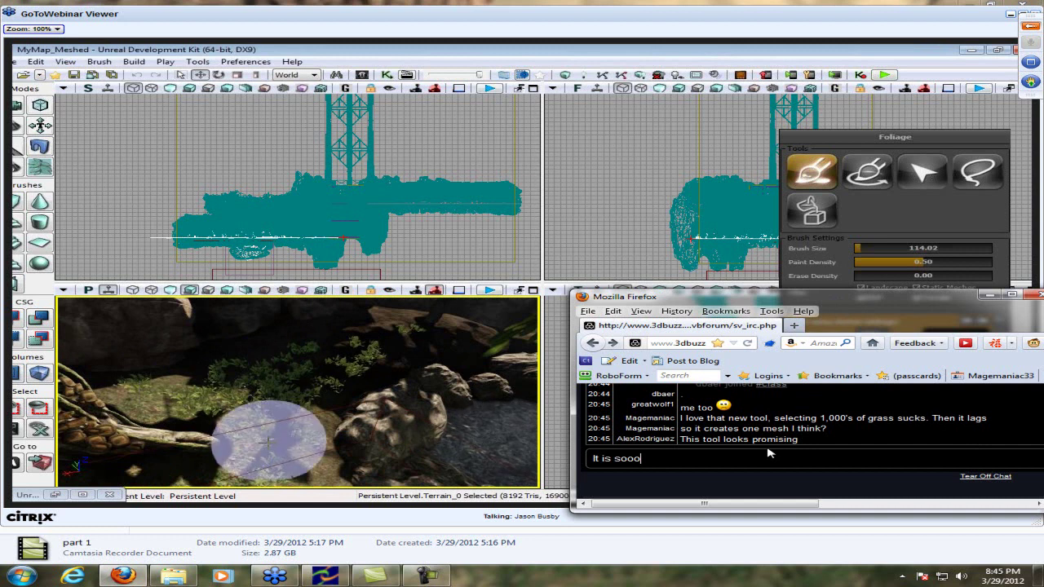
type("oo much easier")
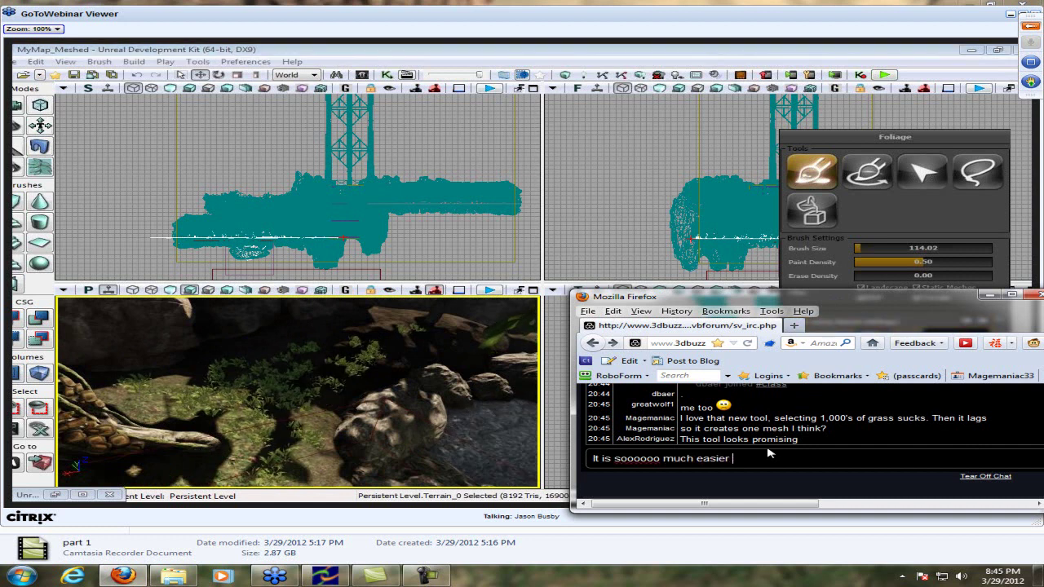
key("Return")
left_click_drag(854, 305, 446, 53)
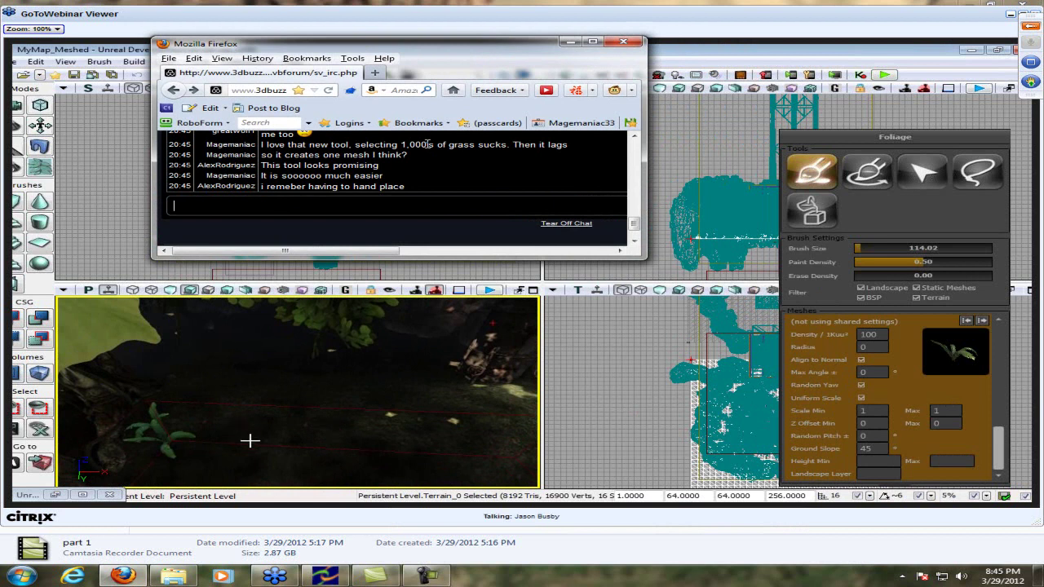
Post 'I did that with bad ram = crash' plus the follow-up about the next update
type("hff")
key("Return")
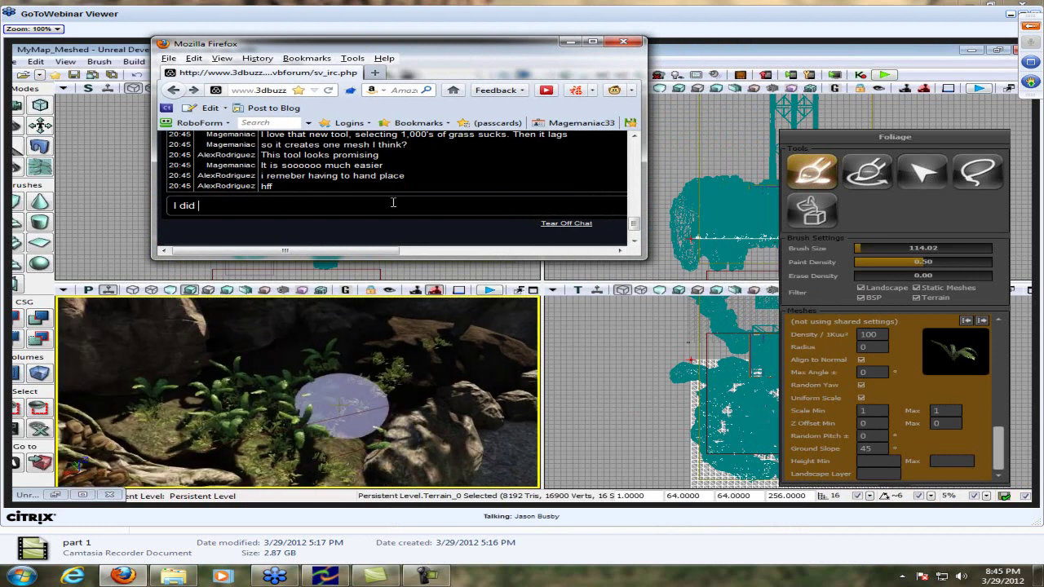
type("I did that with bad ram = cra")
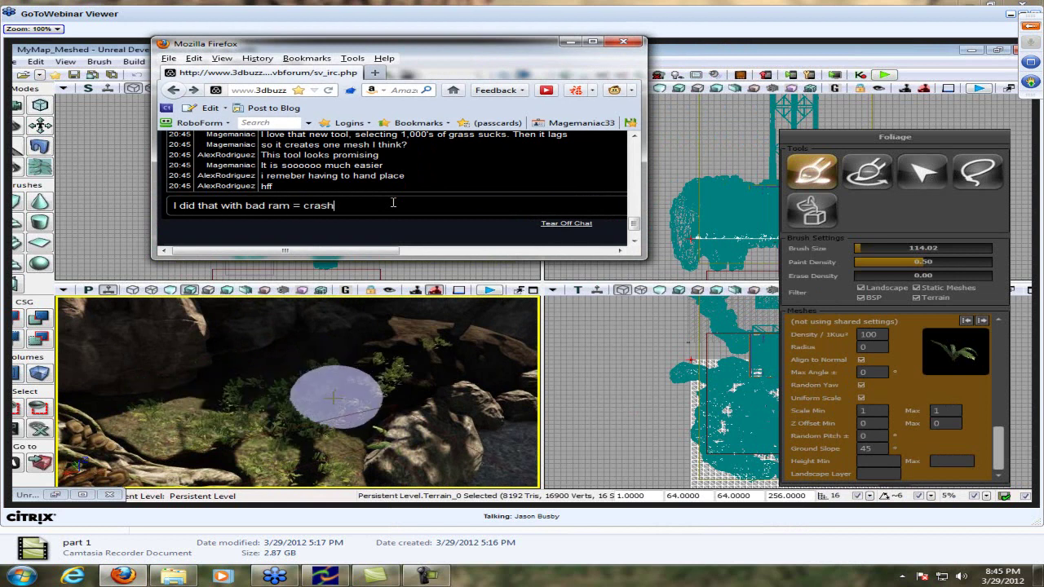
type("sh")
key("Return")
type("next update af")
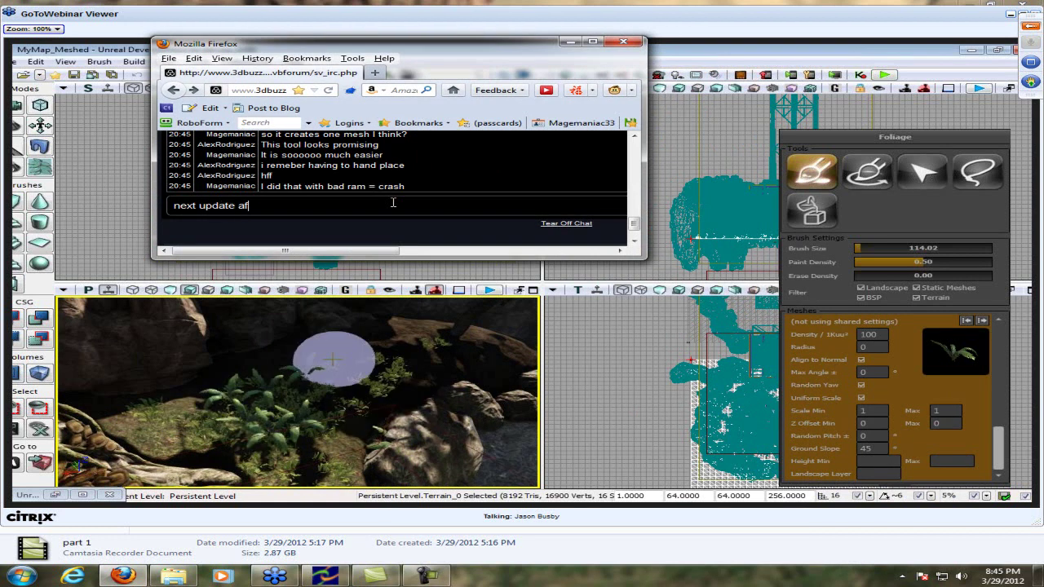
type("ter l got done with the map")
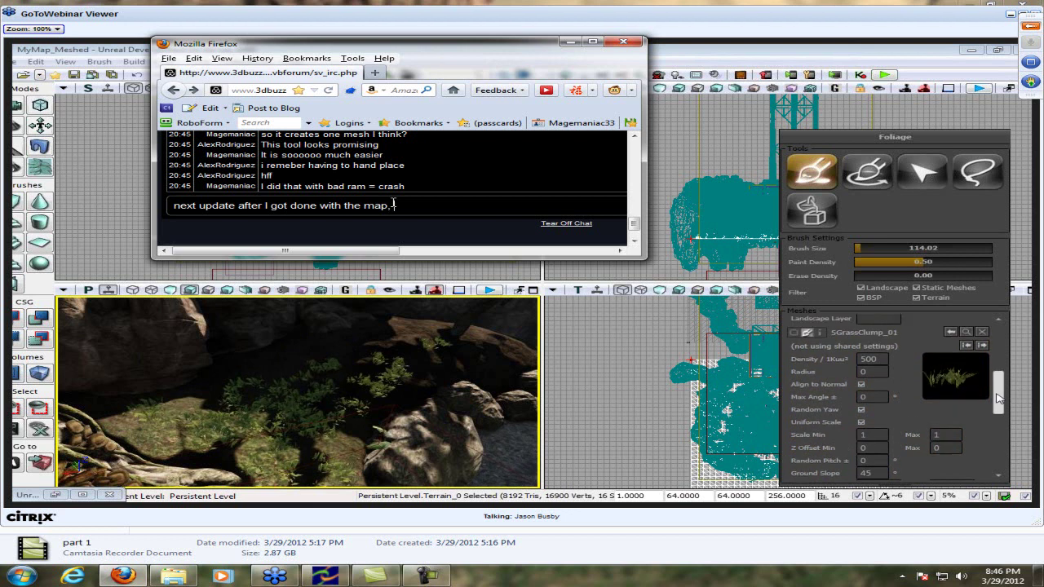
type(", it had that I was like -__-")
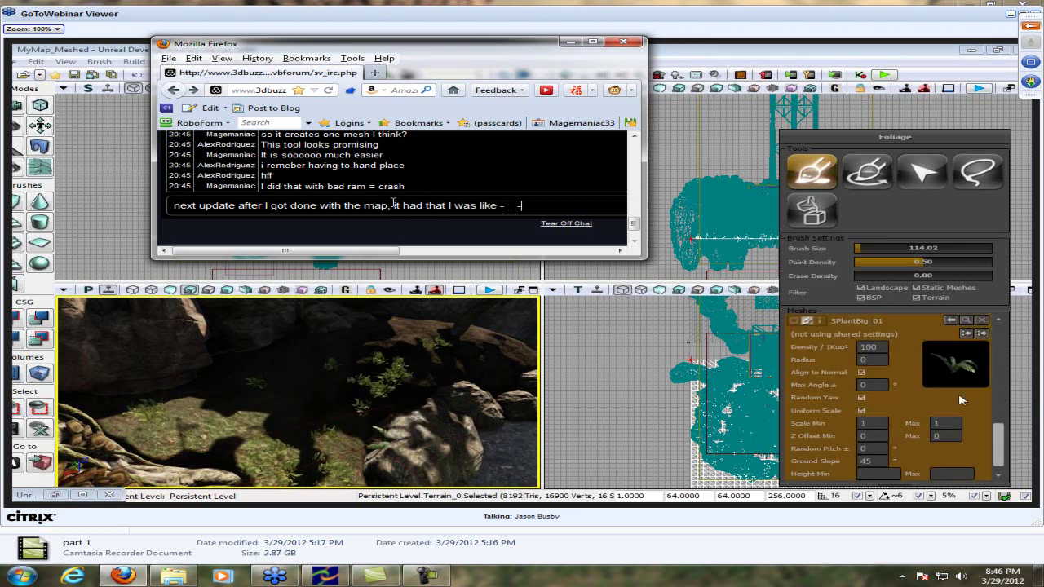
key("Return")
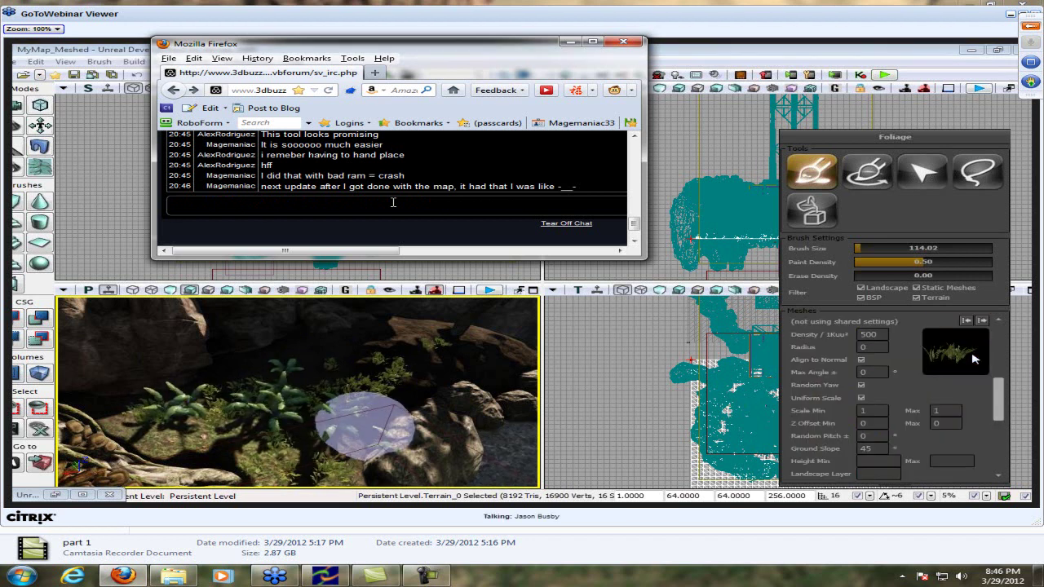
left_click(393, 202)
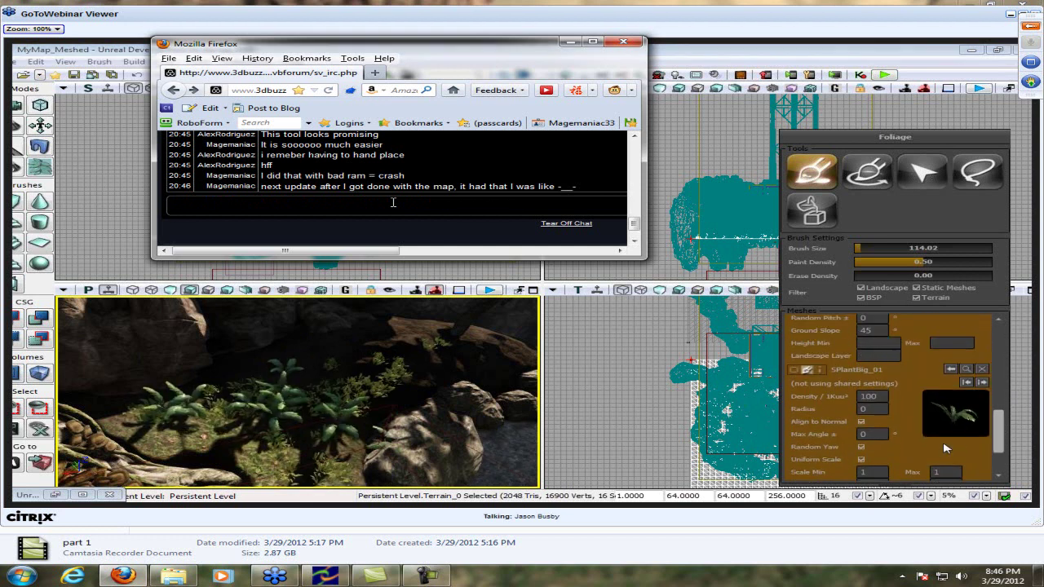
mouse_move(1000, 440)
left_mouse_down()
mouse_move(1002, 403)
mouse_move(1001, 415)
left_mouse_up()
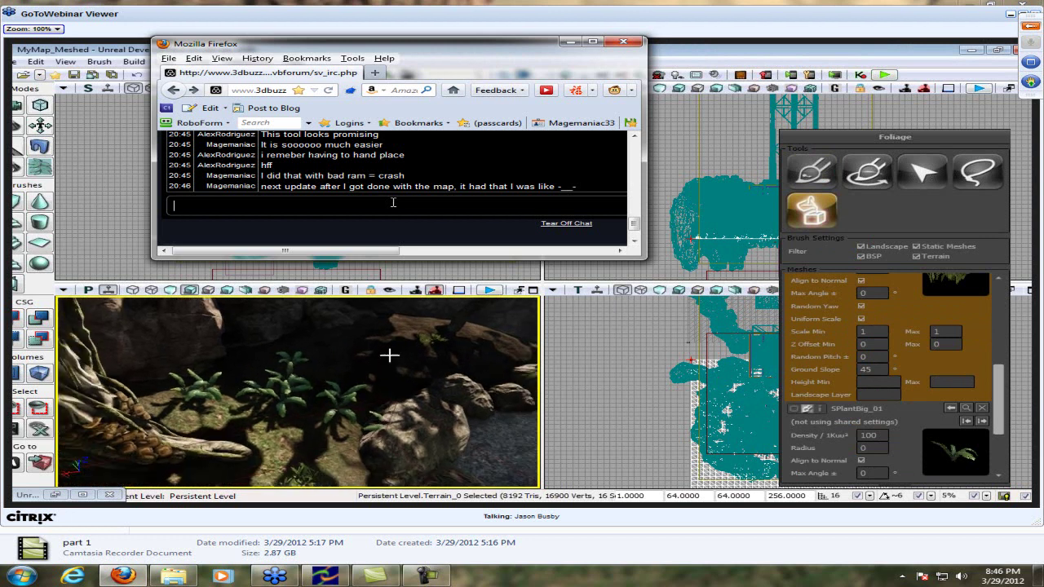
Ask 'You have like 15 minutes? or an hour and 15' in the chat
type("You ha")
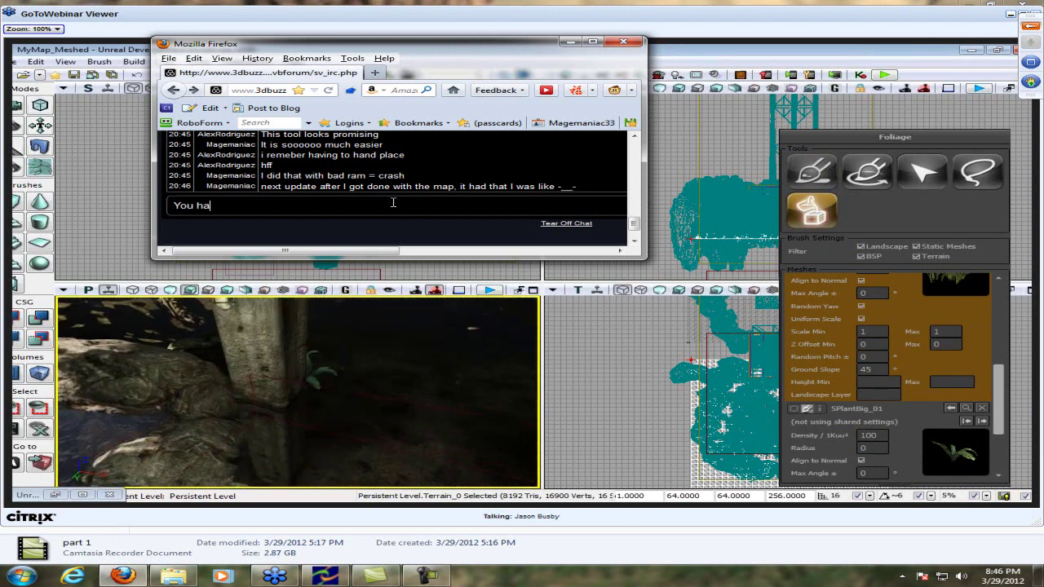
type("ve like 15 m")
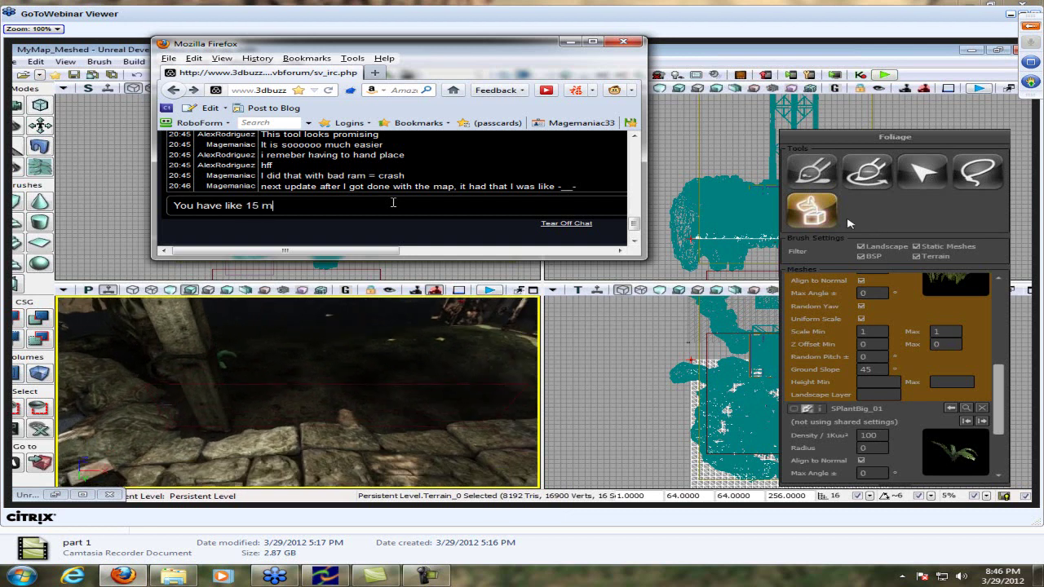
type("inutes? or an hour and 15")
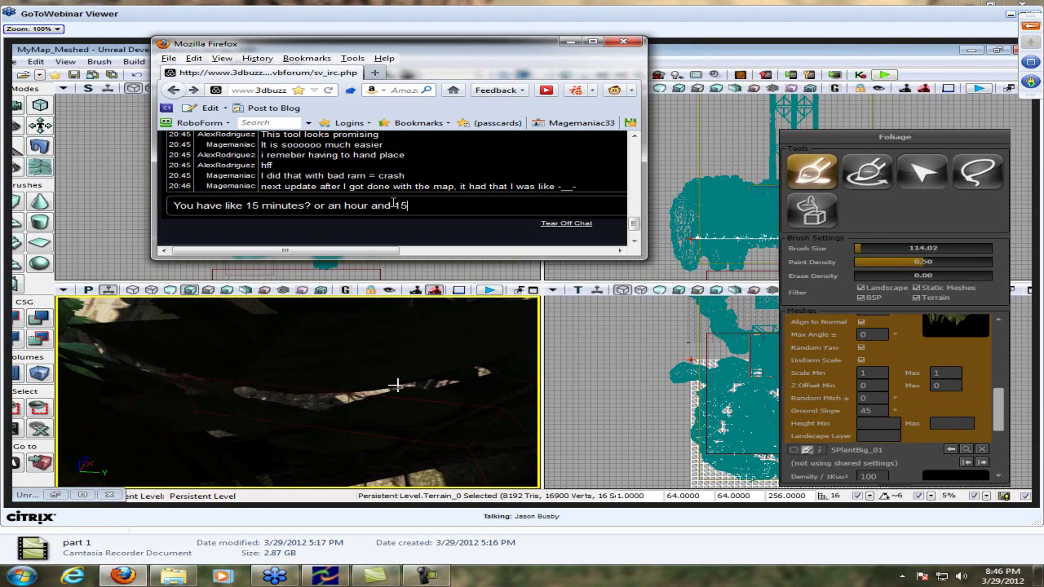
key("Return")
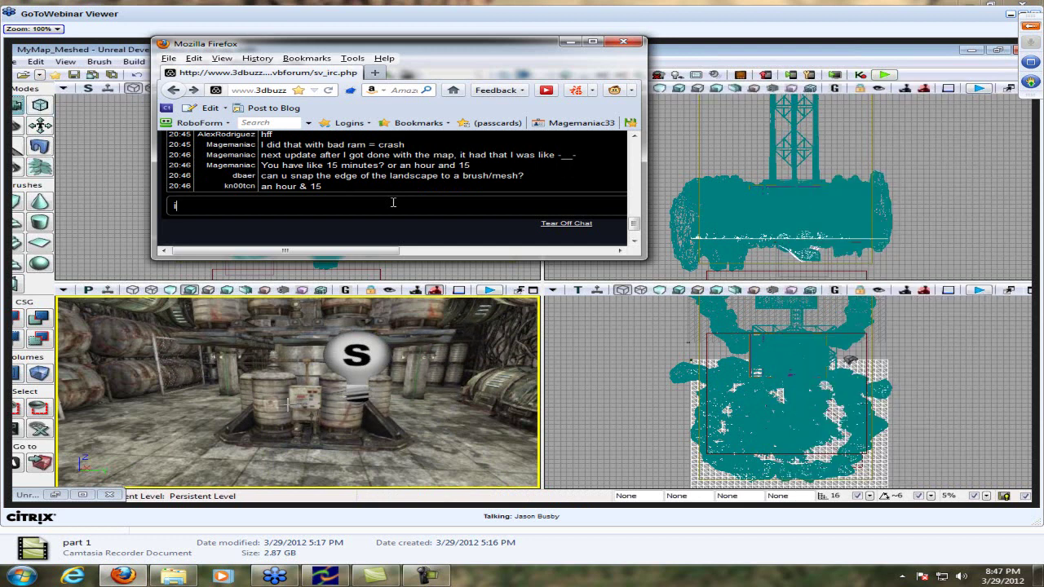
Reply that it's in the bottom part labelled 'Go to:'
type("it's in the bottom part that says Go to:")
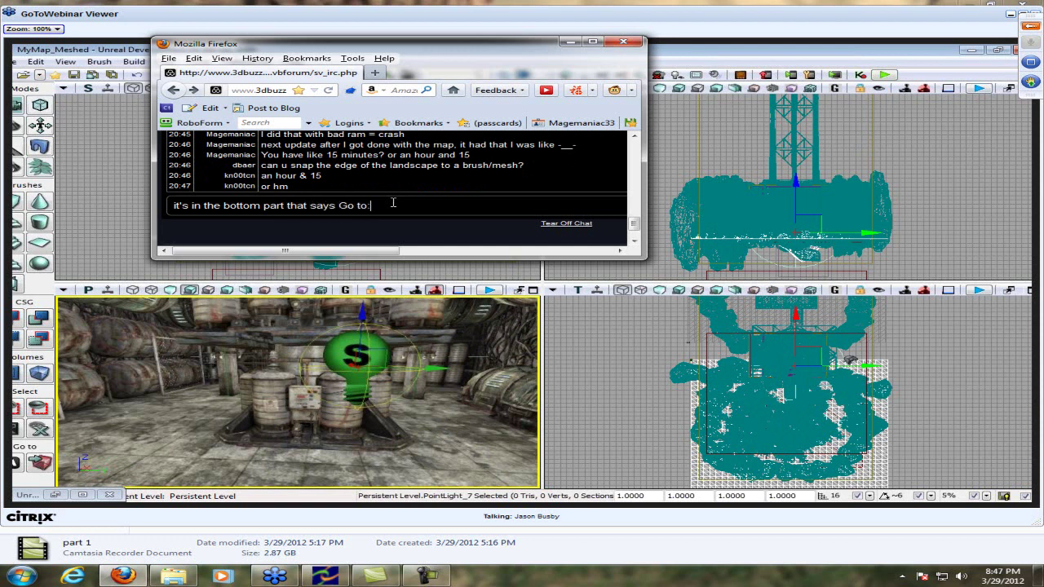
key("Return")
type("left")
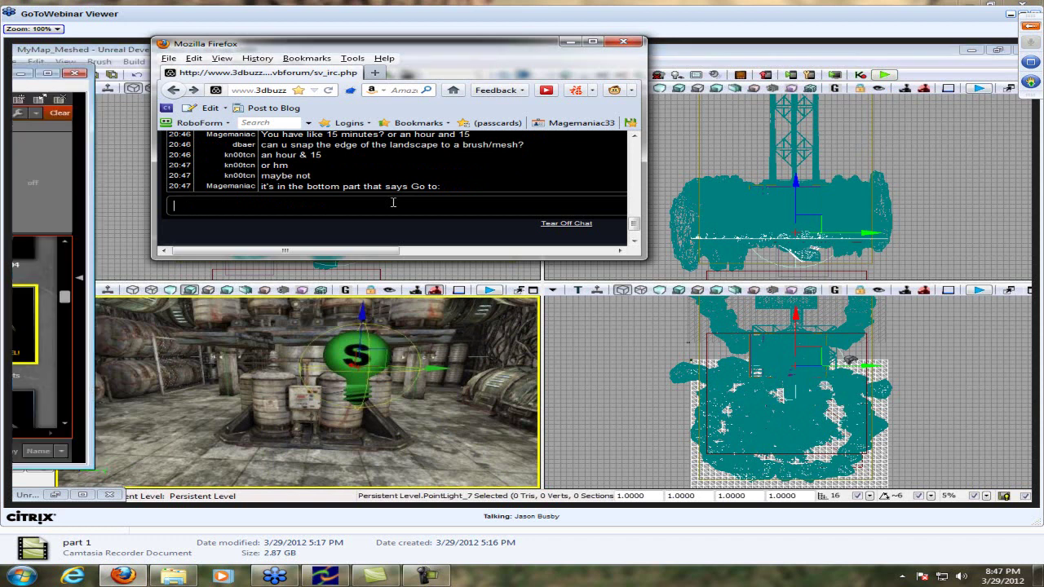
type(" part")
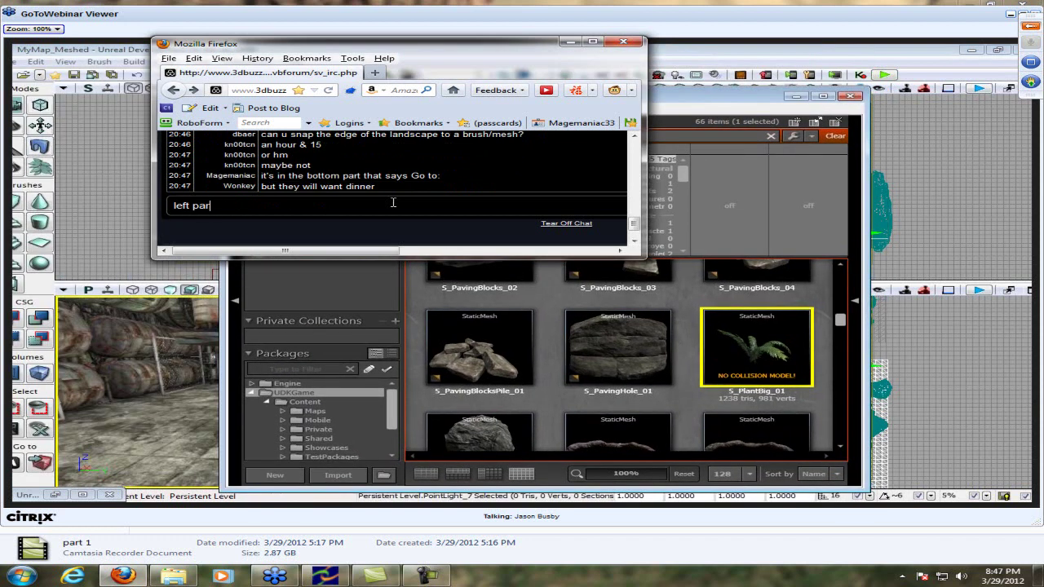
Send the 'left part' clarification and nudge the chat window to the right
key("Return")
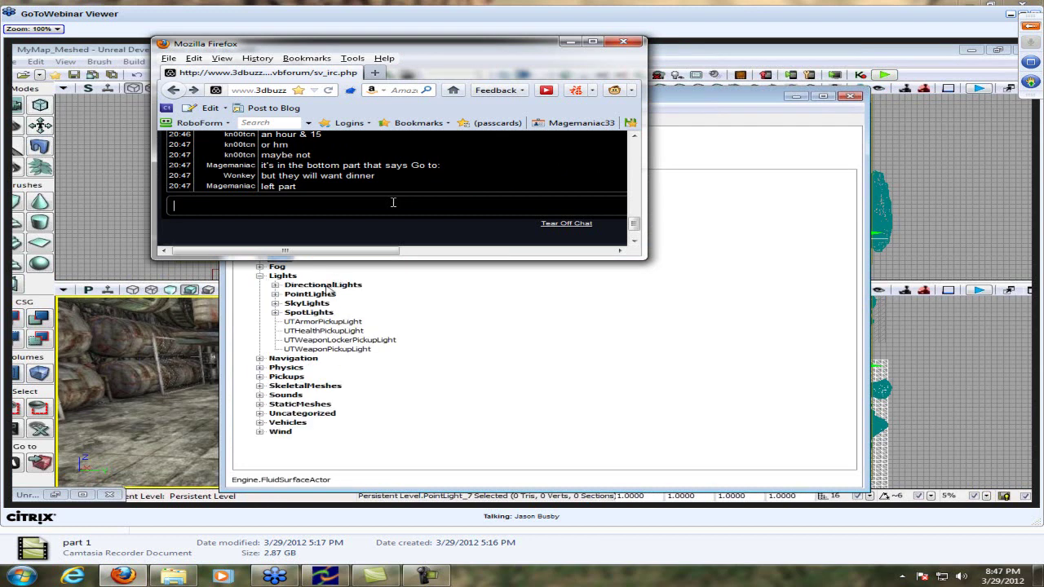
left_click_drag(422, 49, 901, 153)
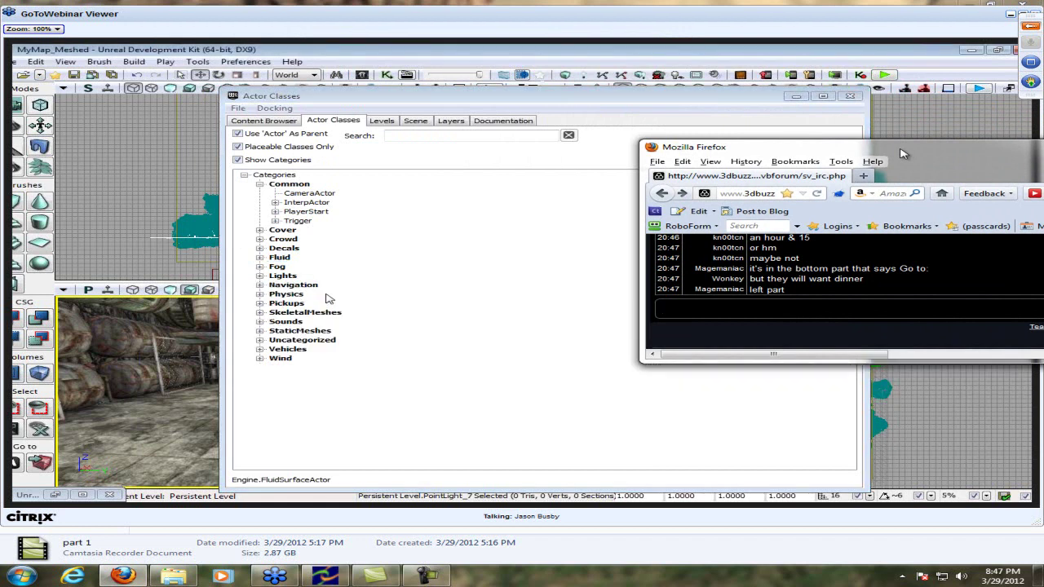
Move the chat to the lower right and post 'Spot light = flash light :D' and the moon message
left_click_drag(902, 153, 909, 218)
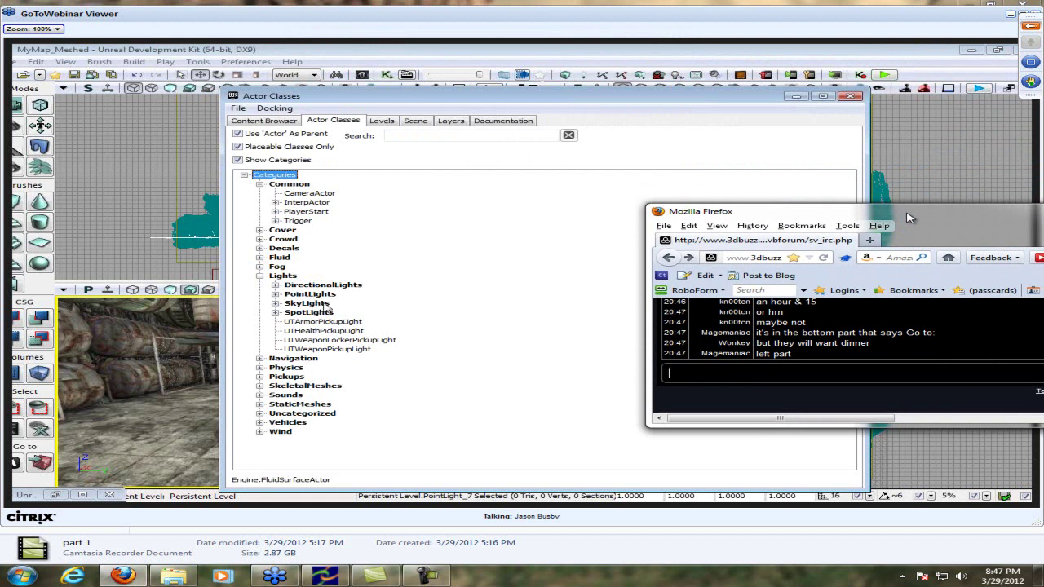
left_click_drag(910, 218, 976, 349)
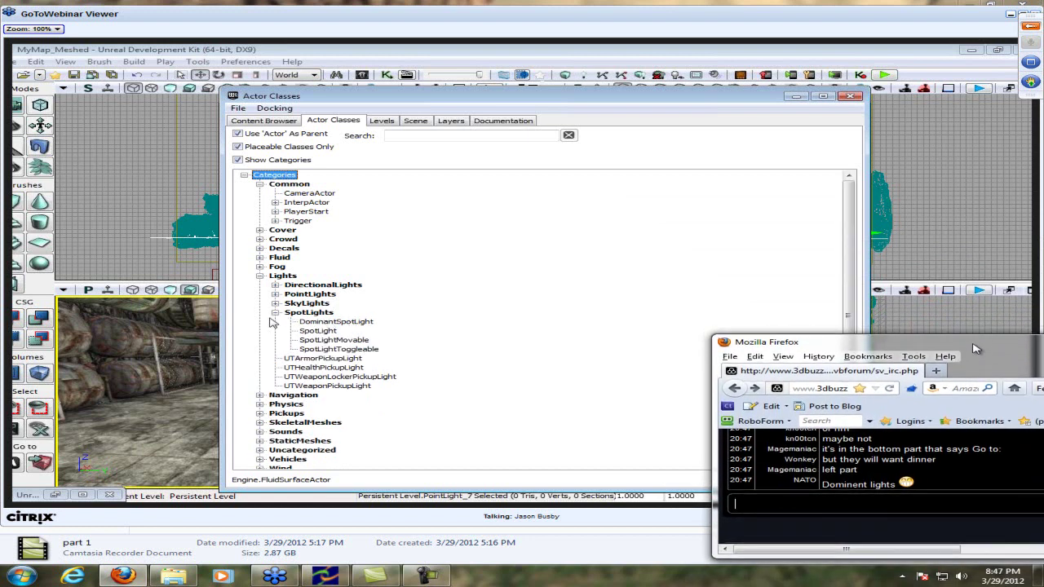
type("Spot li")
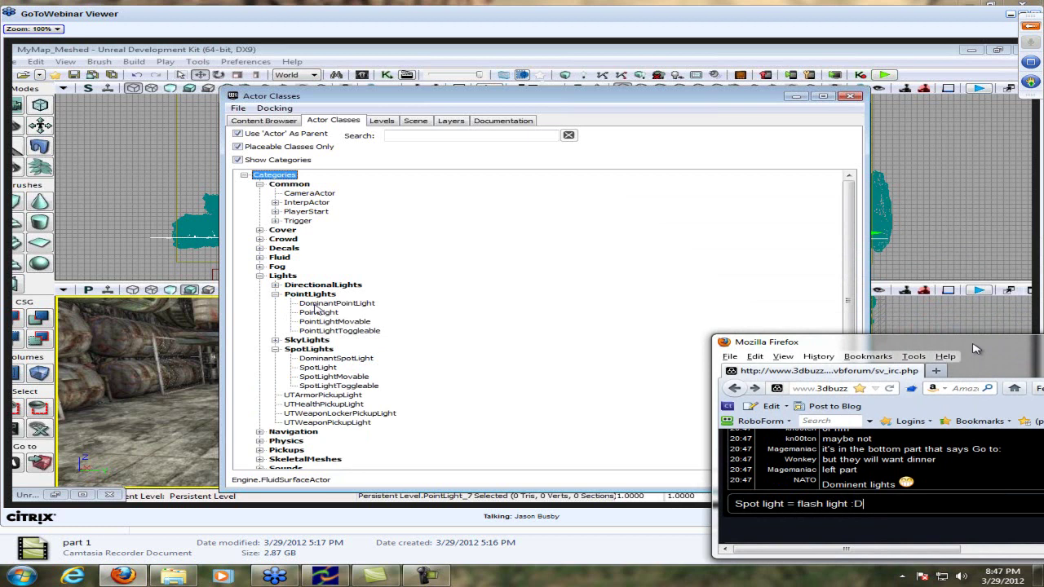
type("ght = flash light :D")
key("Return")
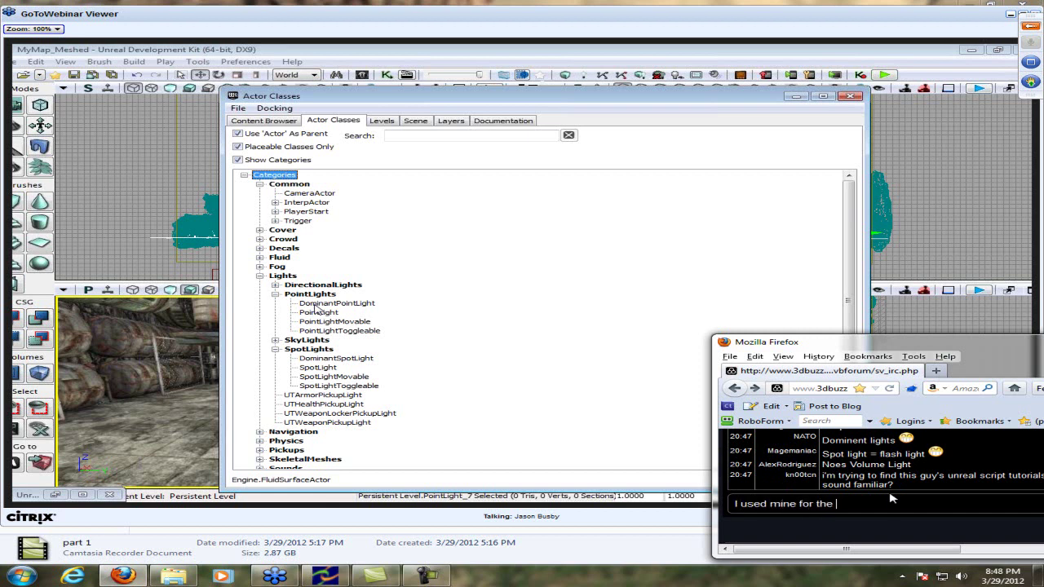
key("Return")
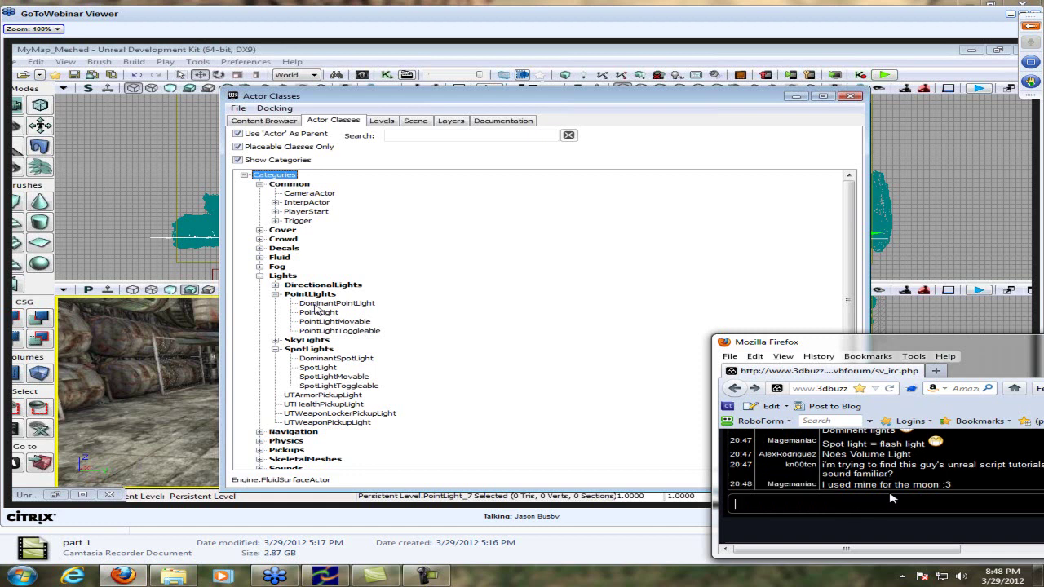
Post replies about UnrealScript and 'I'm saving that for last.'
left_click_drag(863, 550, 1043, 551)
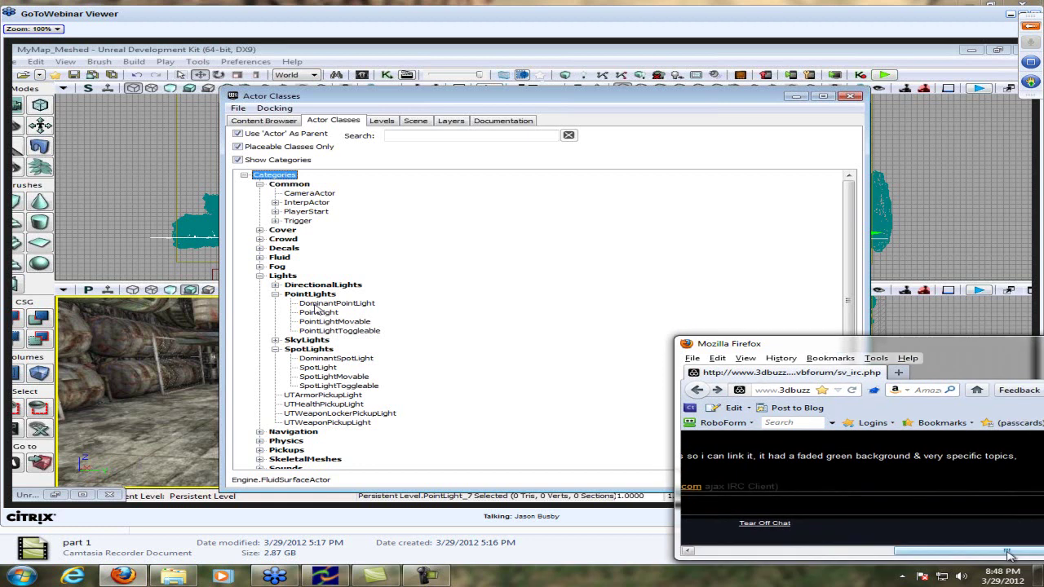
left_click_drag(954, 555, 750, 555)
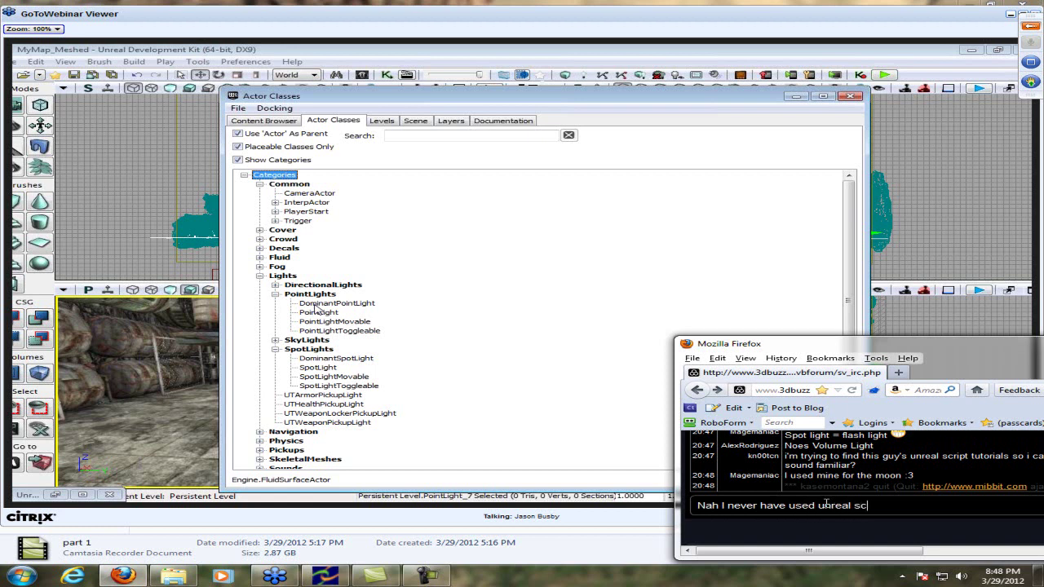
type("et")
key("Return")
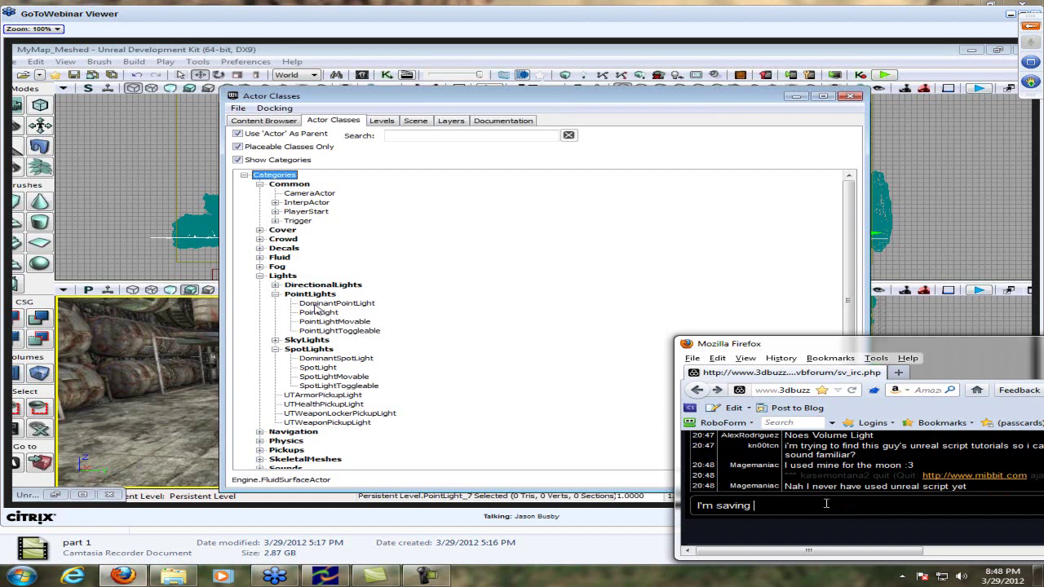
key("Return")
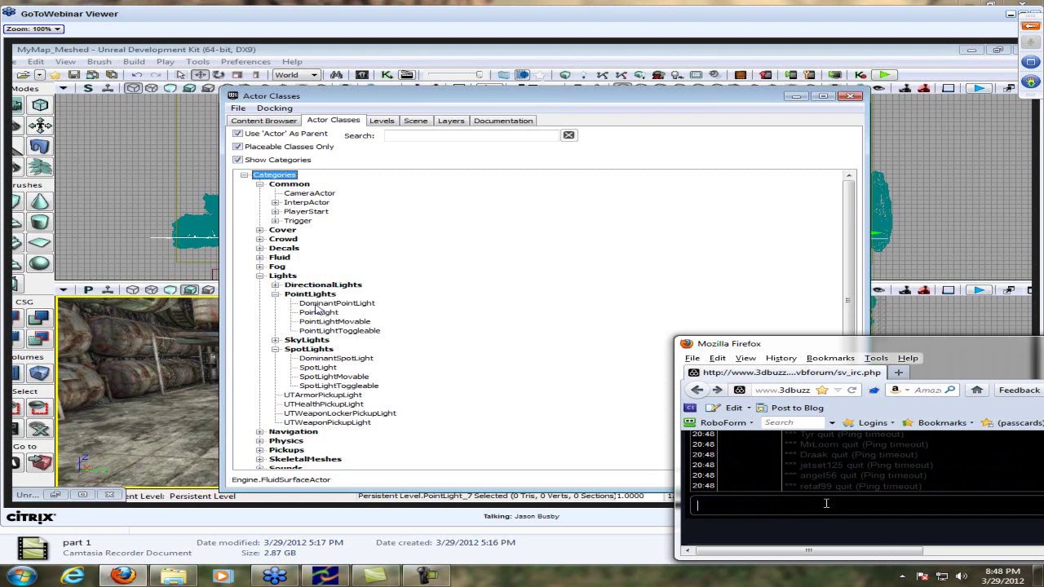
Send a chat message addressed to a user, fixing the duplicated nickname first
type("raven67854 Raven67854")
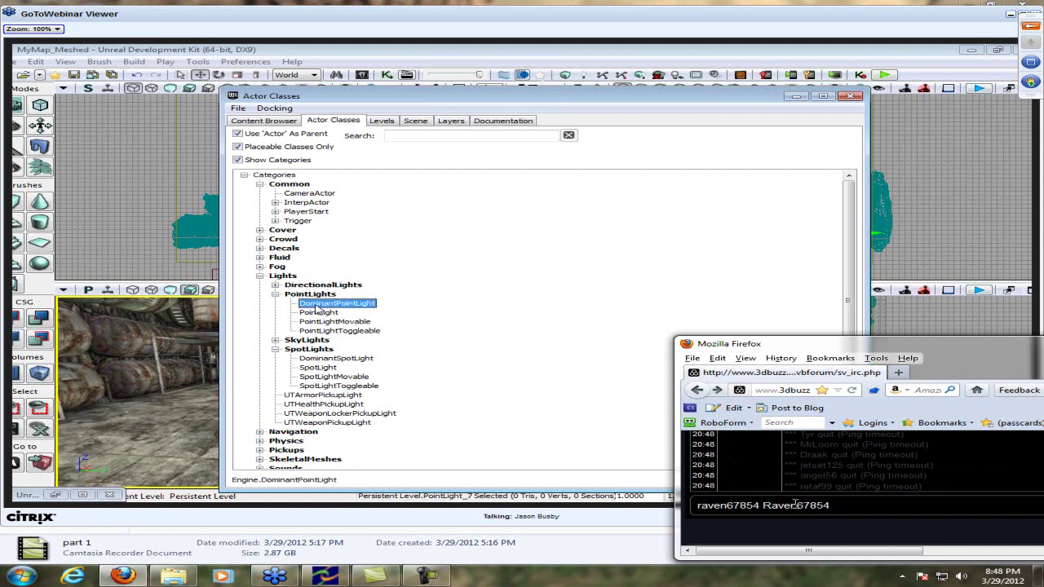
left_click_drag(762, 505, 584, 505)
key("BackSpace")
left_click(790, 506)
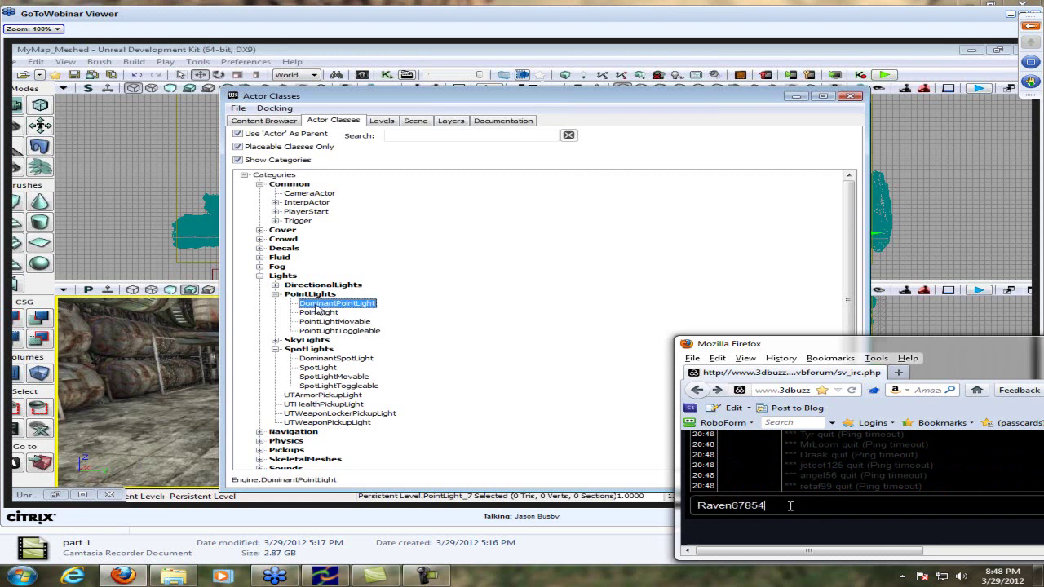
type("TheNewboston")
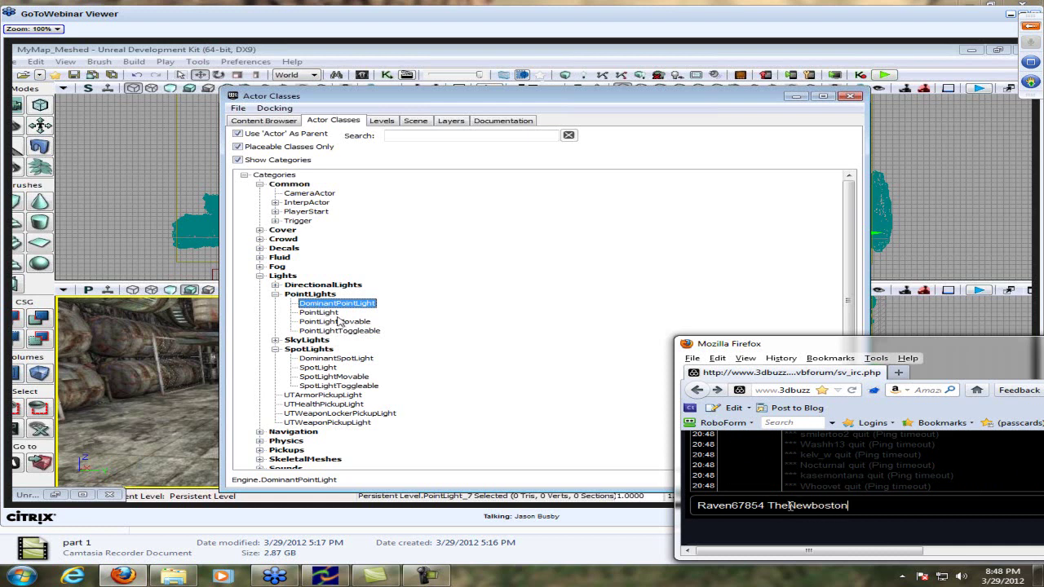
key("Return")
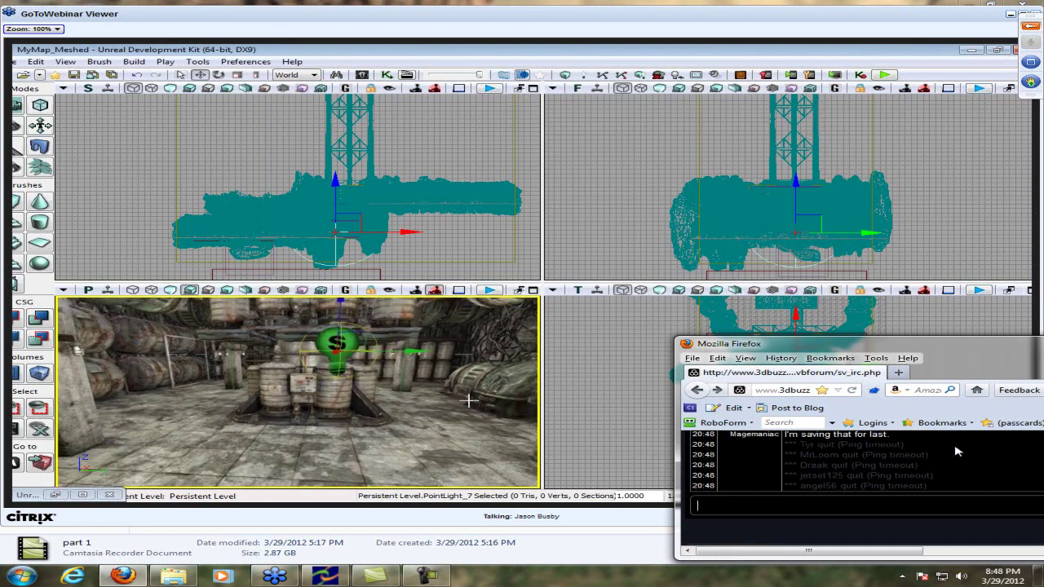
Scroll through the chat log and start a reply addressed to a user's nickname
scroll(956, 449, "up", 1)
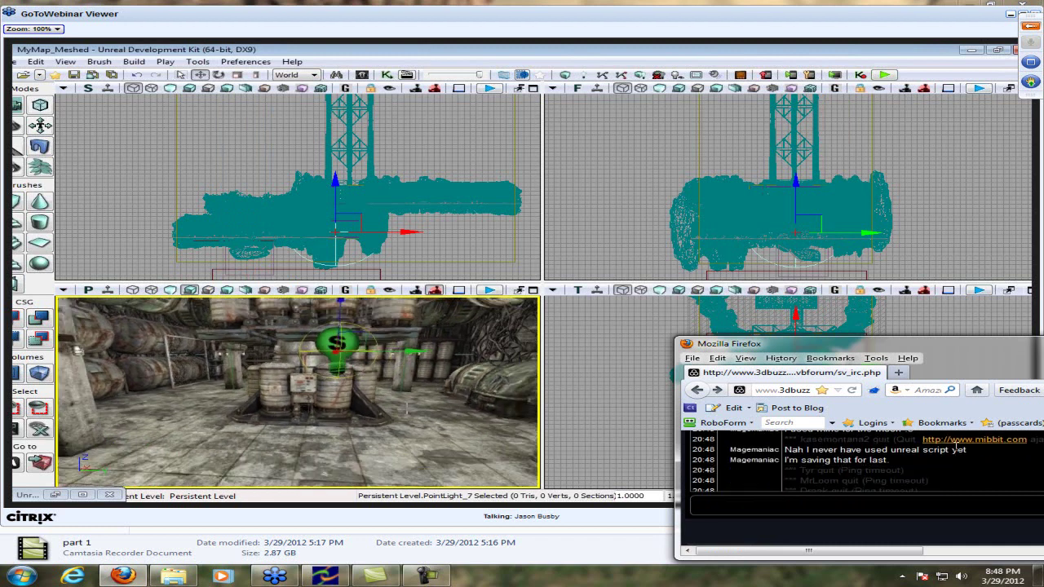
scroll(956, 451, "up", 1)
scroll(956, 451, "down", 4)
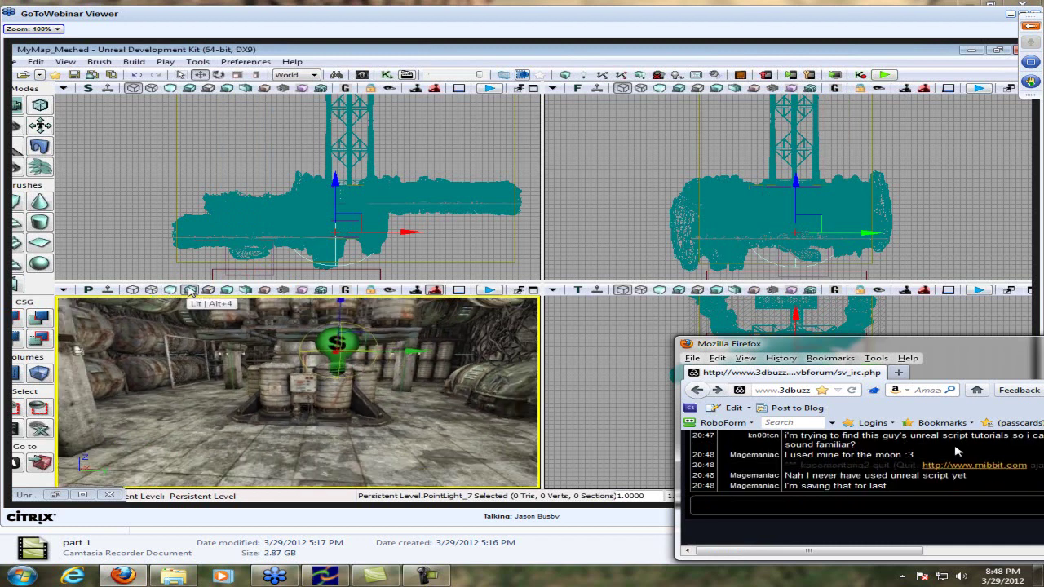
scroll(956, 453, "down", 2)
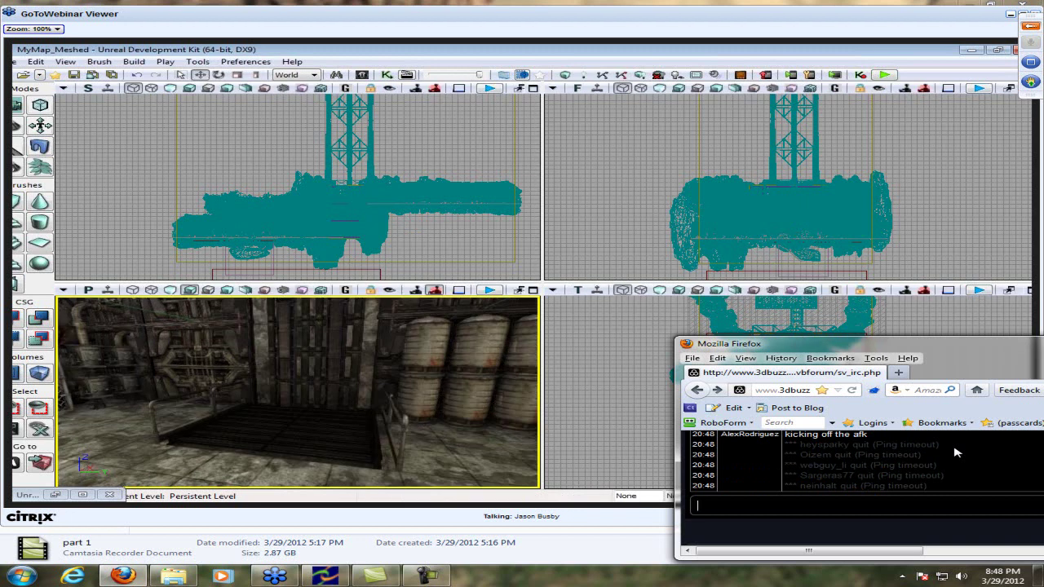
scroll(956, 453, "up", 1)
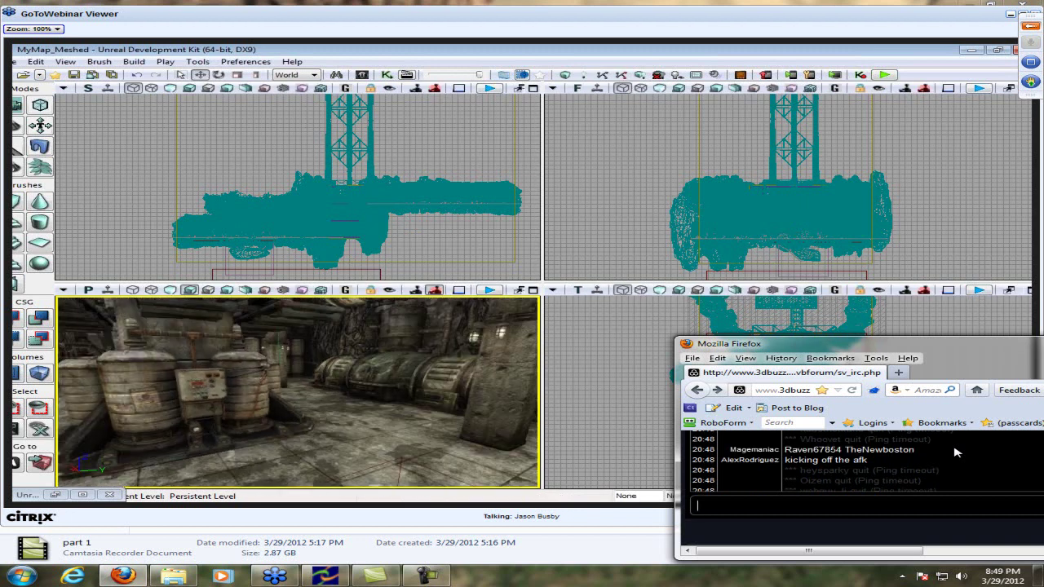
scroll(954, 454, "down", 2)
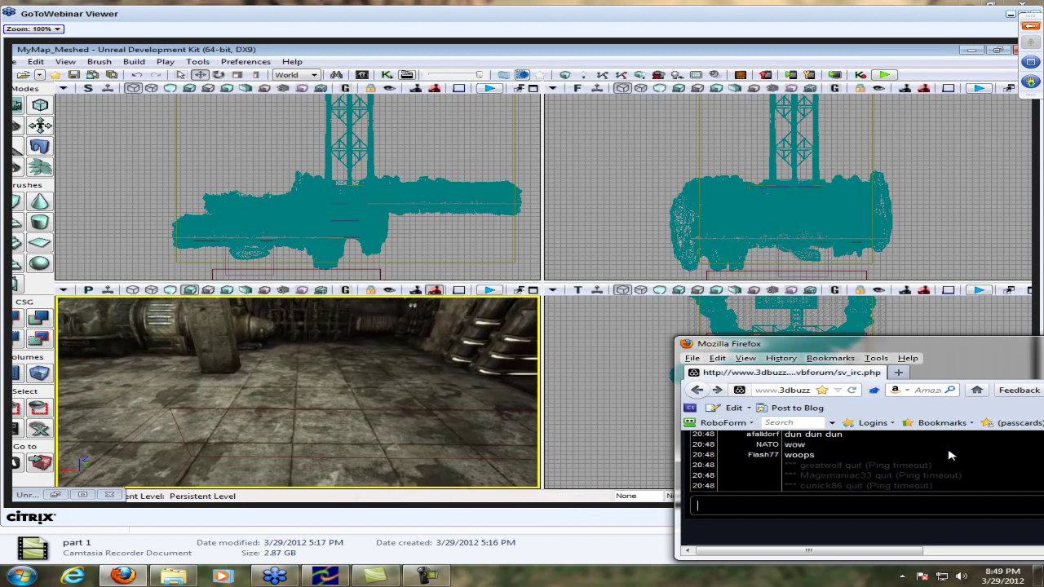
type("raven67854 Raven67854")
Send the nickname-addressed reply, then remark that a user is an admin
left_click_drag(760, 505, 610, 507)
key("BackSpace")
left_click(841, 509)
type("Th")
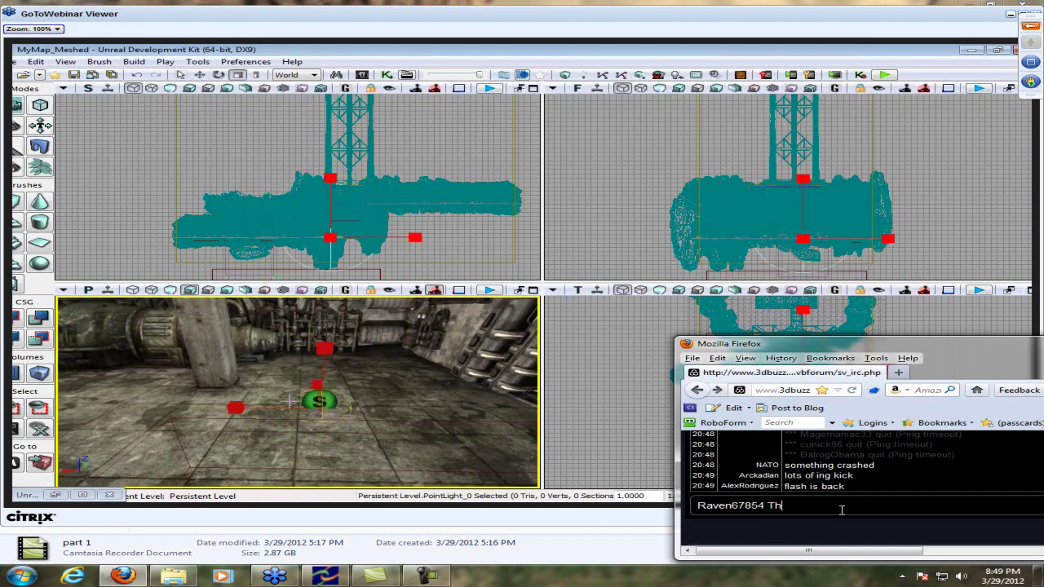
type("enewboston")
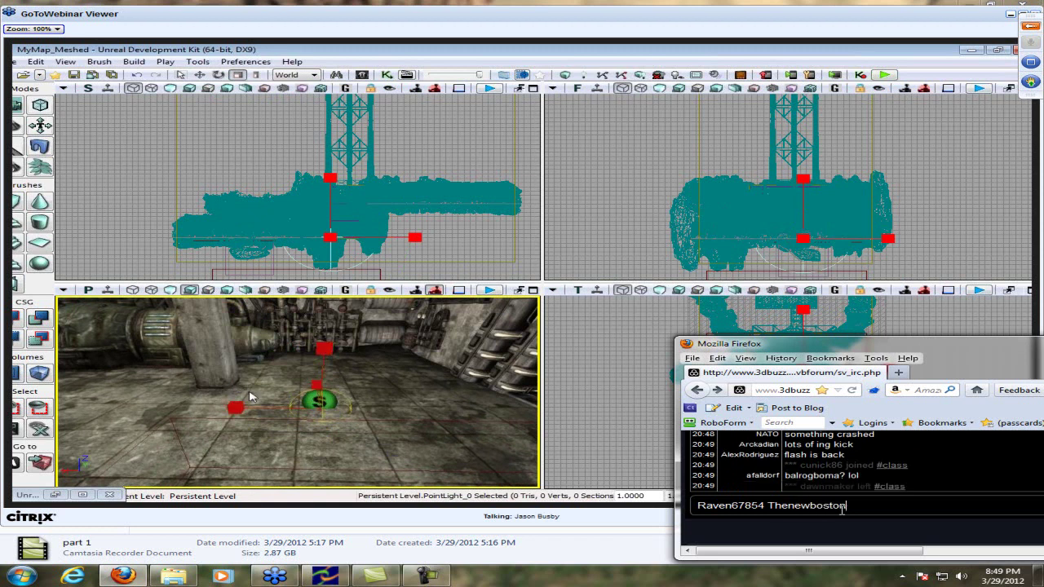
key("Return")
type("Alex")
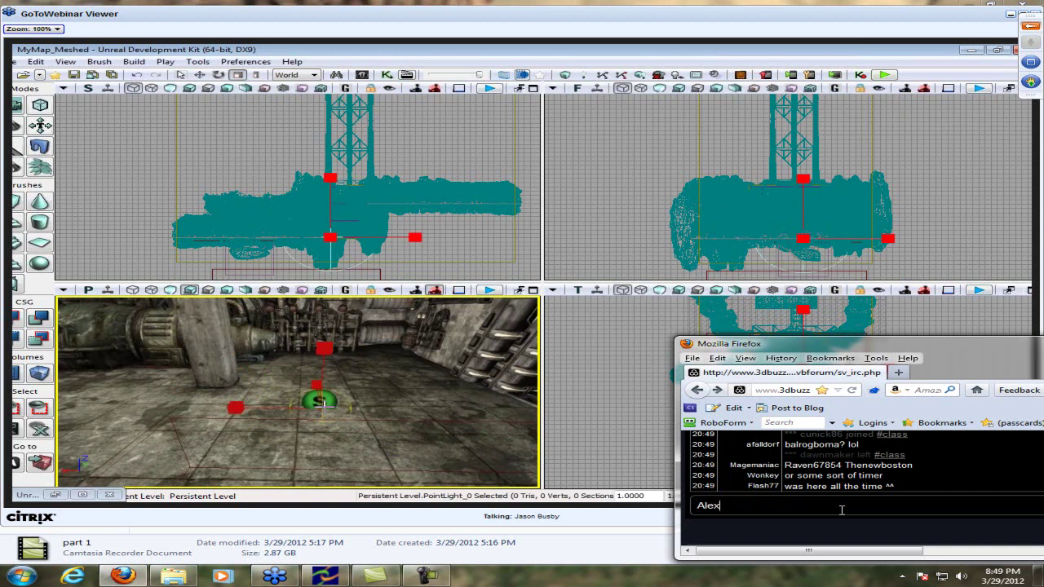
type(" is an admin lol")
key("Return")
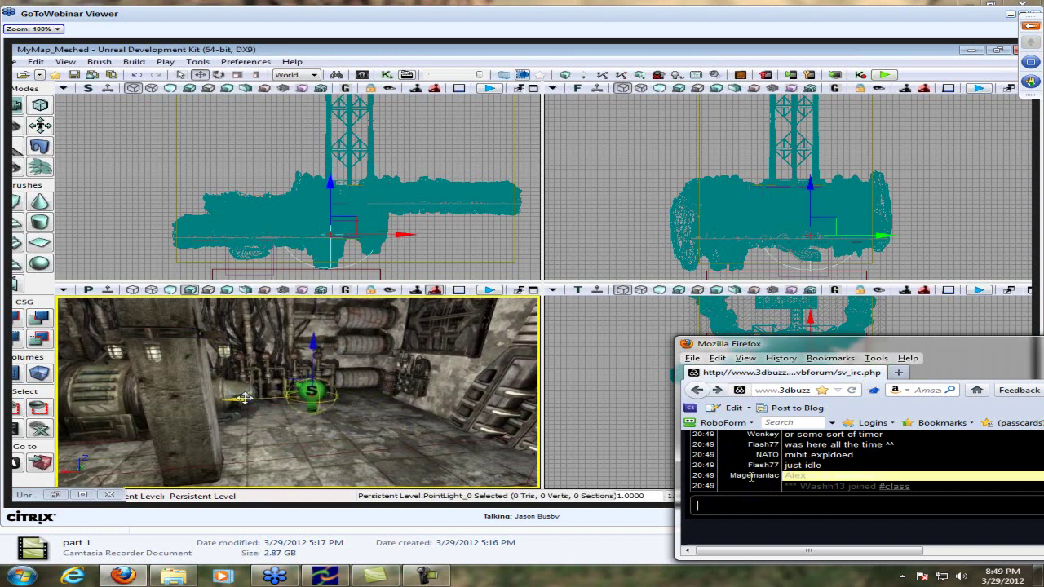
Ask whether that user is a speaker on the show
left_click(821, 503)
type("Ale")
type("x is")
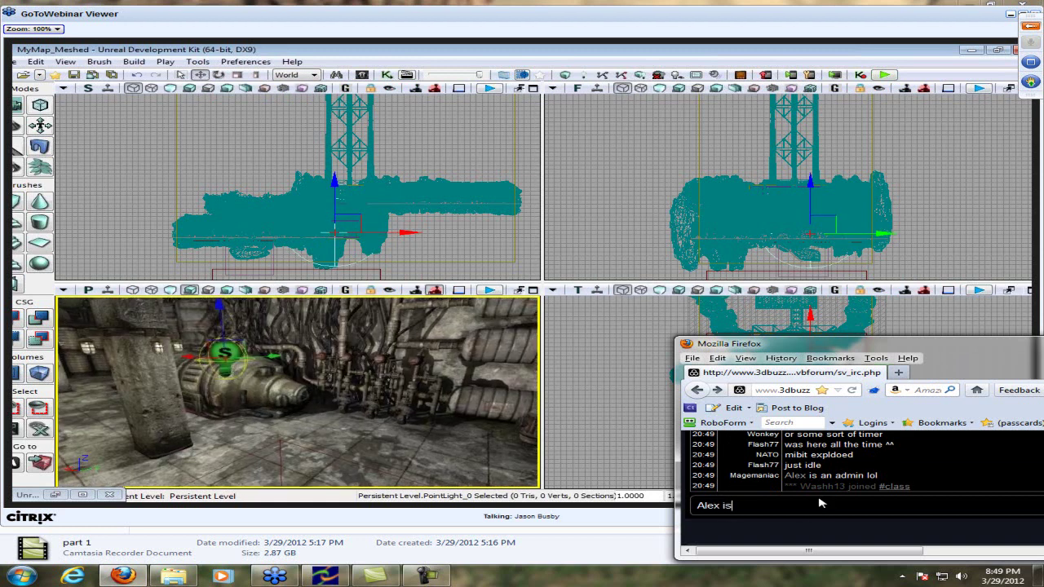
type(" a speaker ")
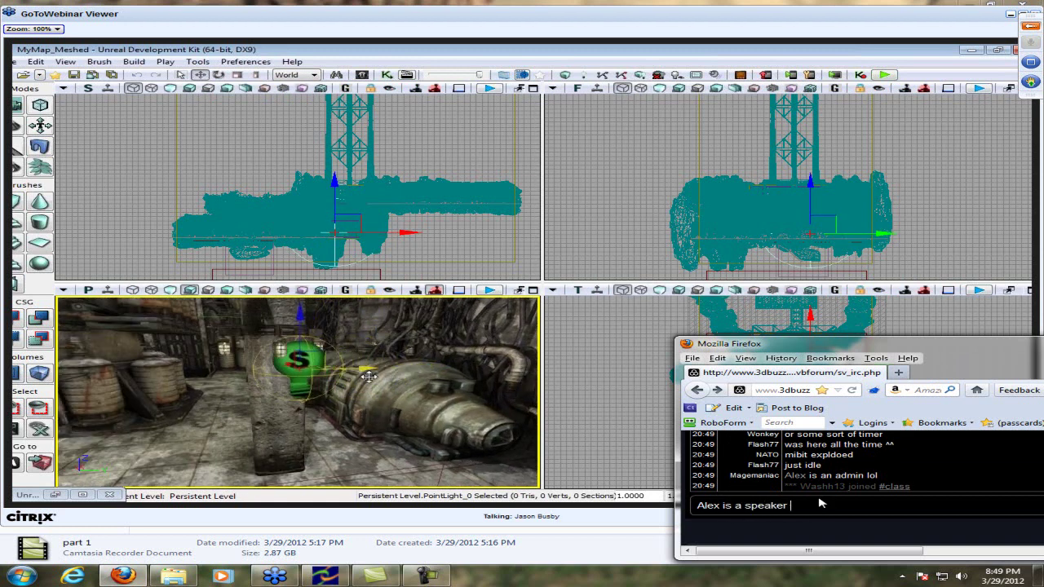
type("on the show?")
key("Return")
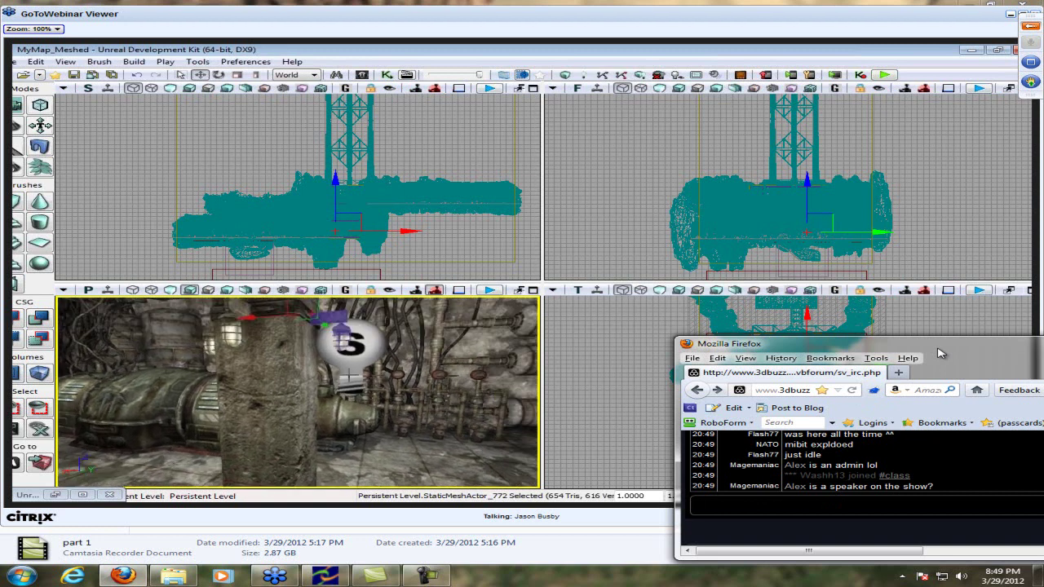
type("ke i")
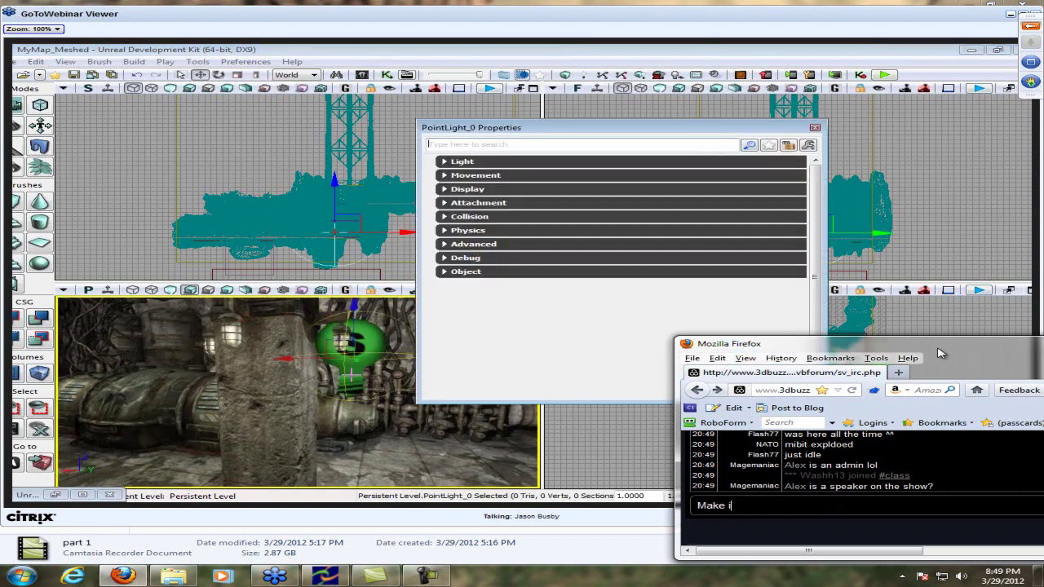
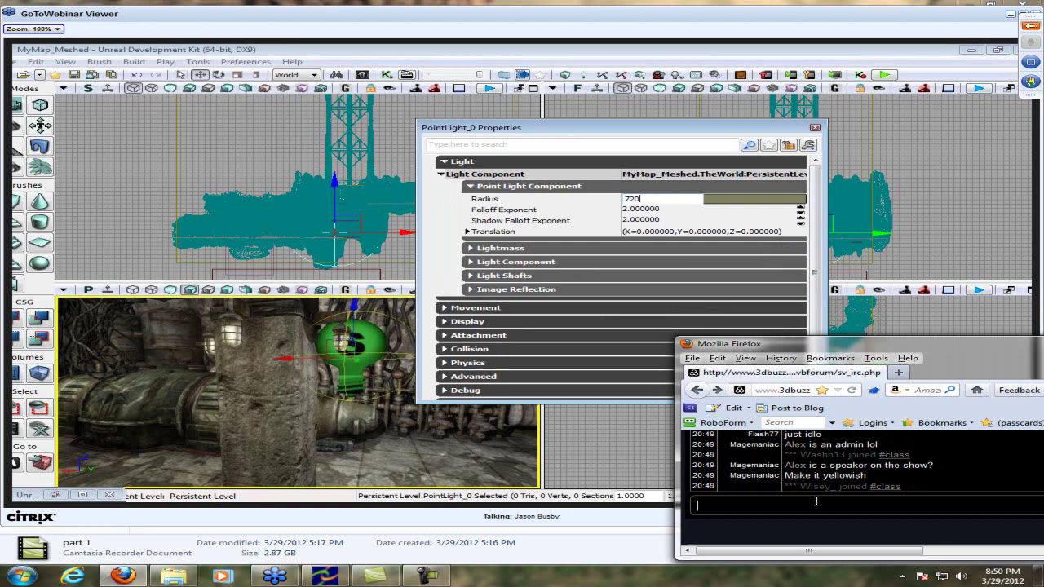
Set the point light's radius to 720 and select the falloff exponent field
type("0")
key("Return")
left_click(650, 209)
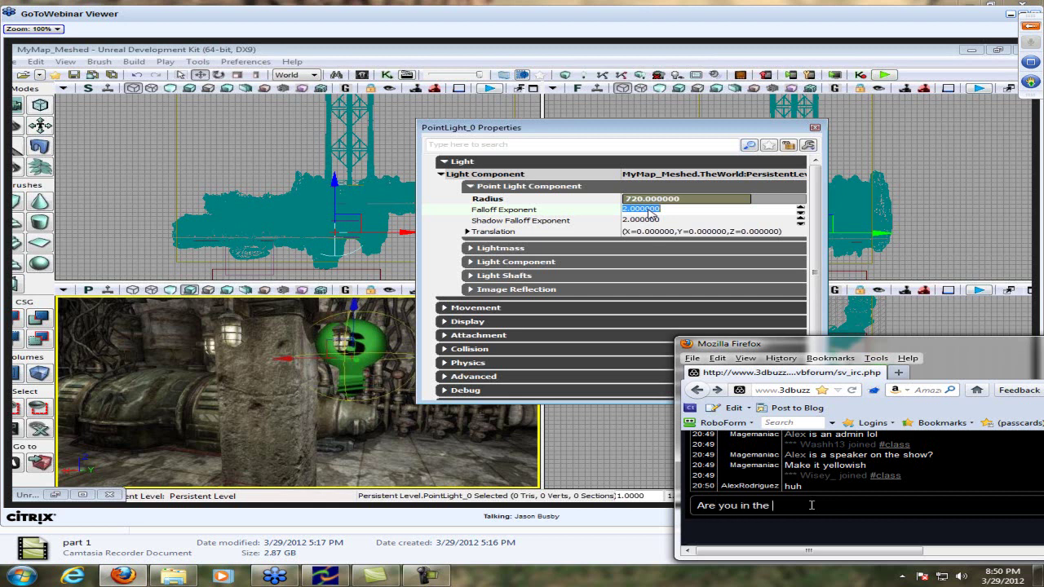
Post chat messages asking about speaking, then 'Ooo' and 'you, since your an admin lol'
type("ar speaking?")
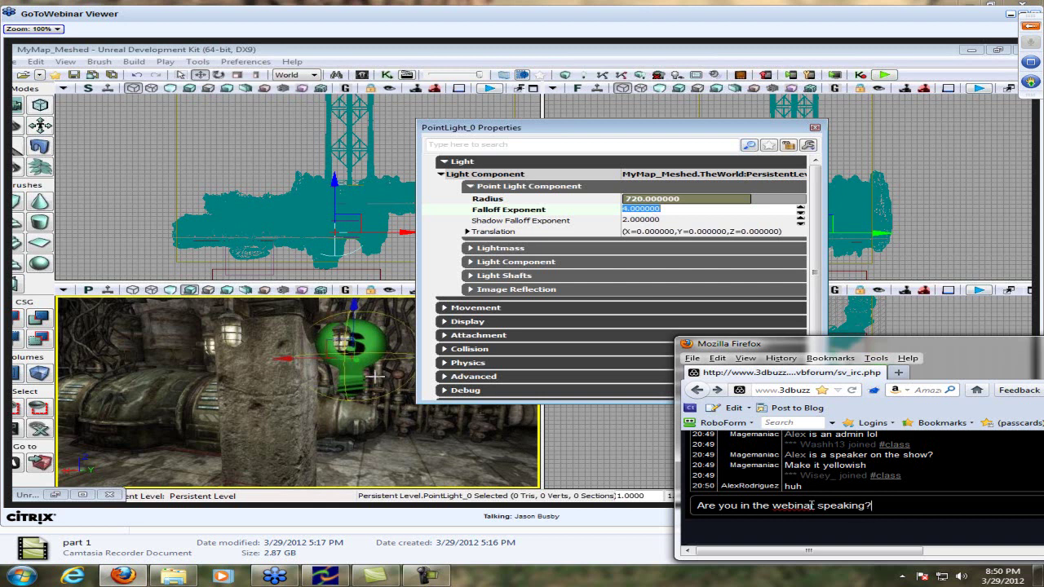
key("Return")
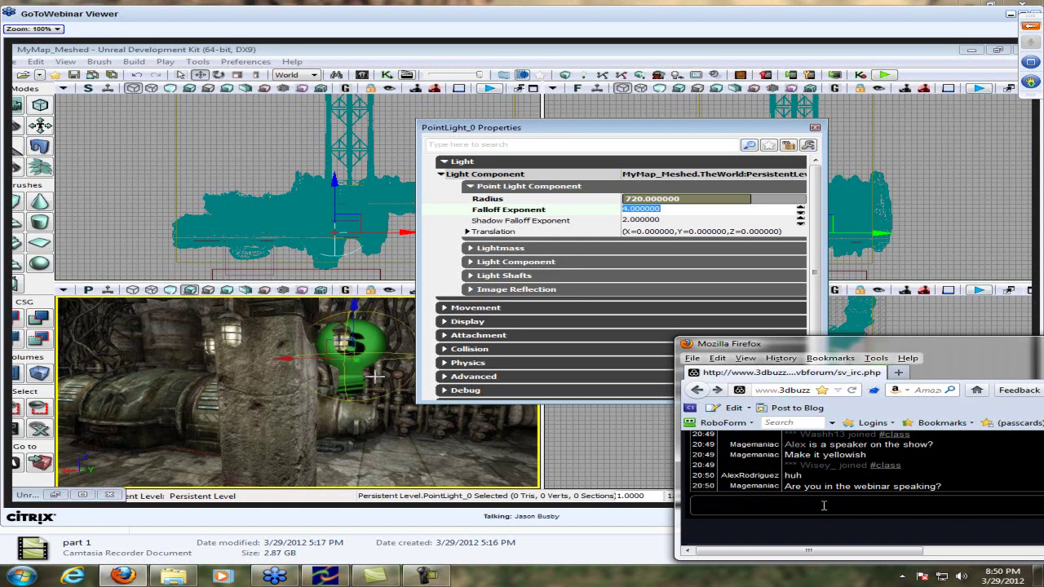
left_click(426, 578)
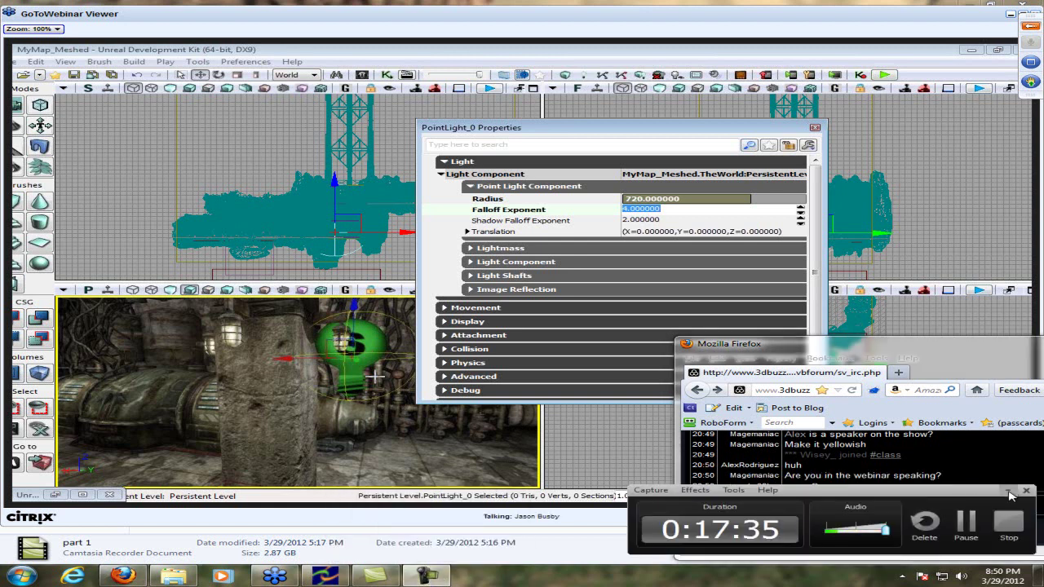
left_click(1009, 491)
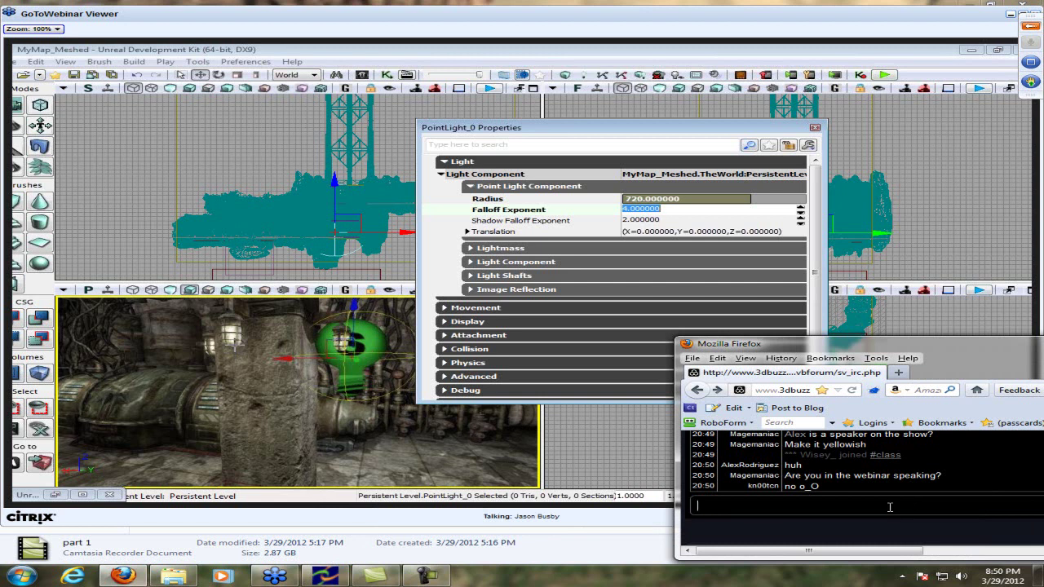
key("Return")
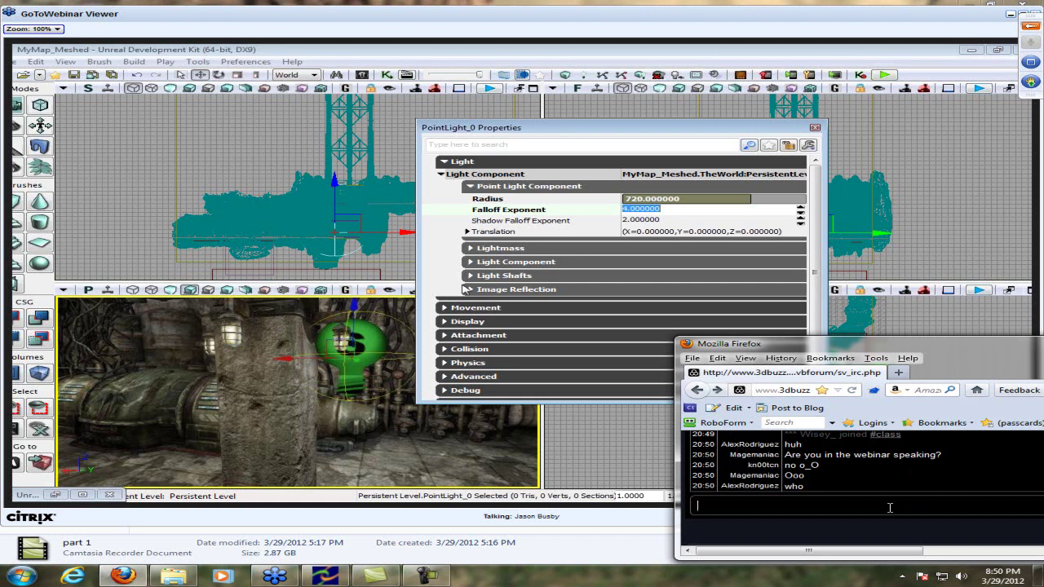
type("you, since your an ad")
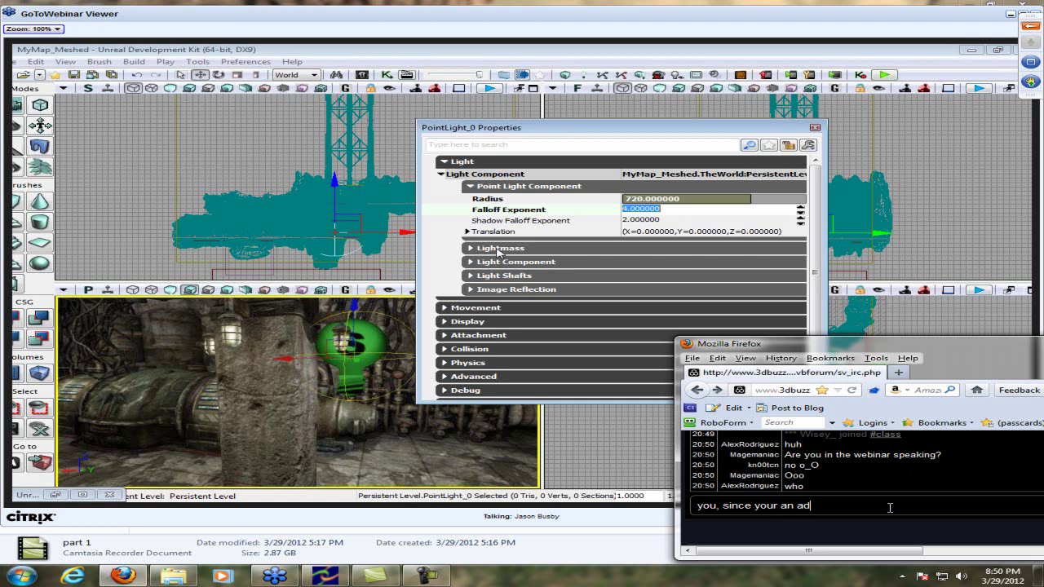
type("min lol")
key("Return")
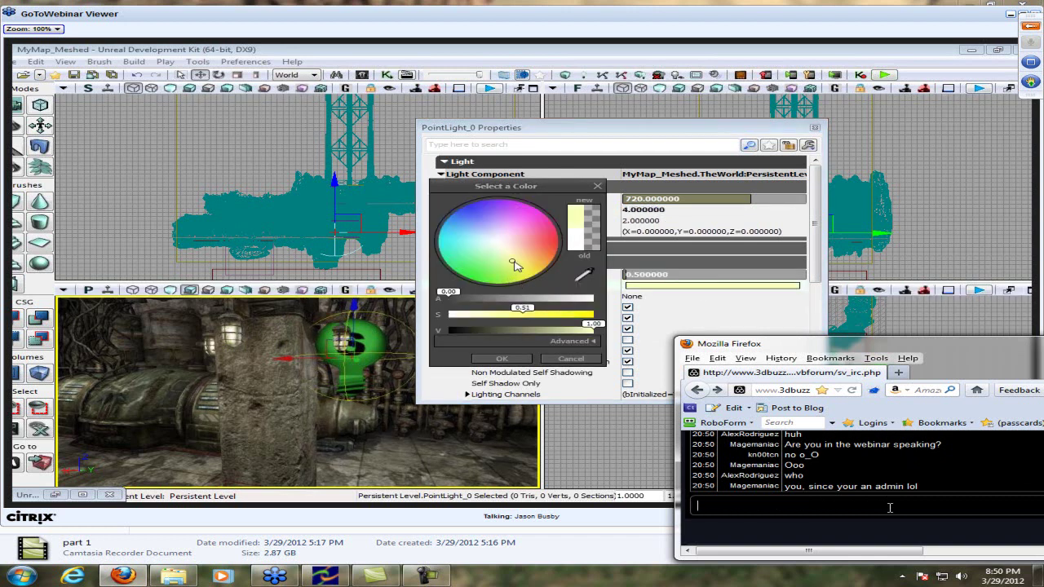
Post the chat replies 'Yey yellowish' and 'How did you kick the idle? lol'
type("Yey yel")
key("BackSpace")
type("y yell")
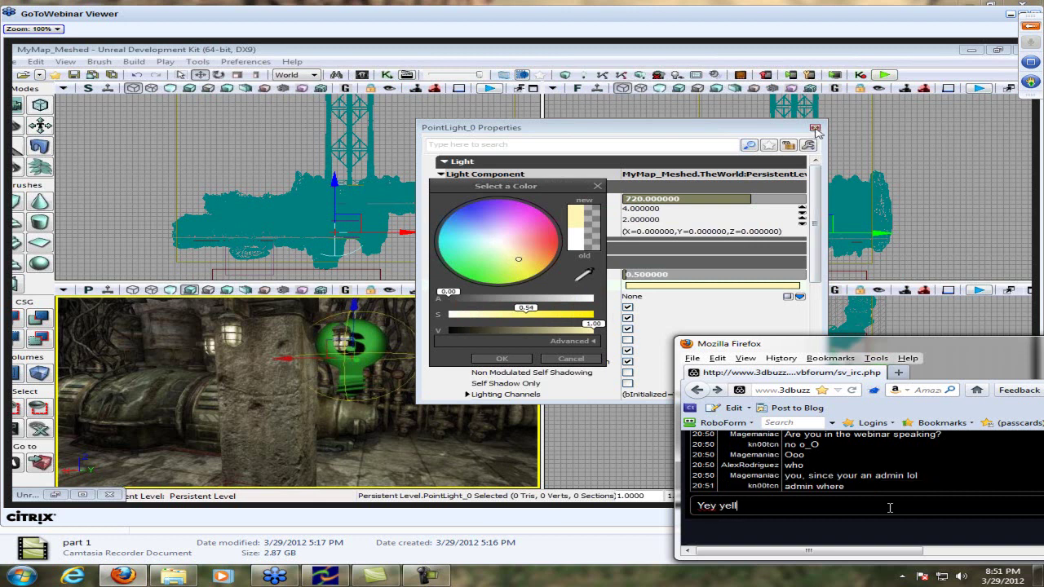
type("owish")
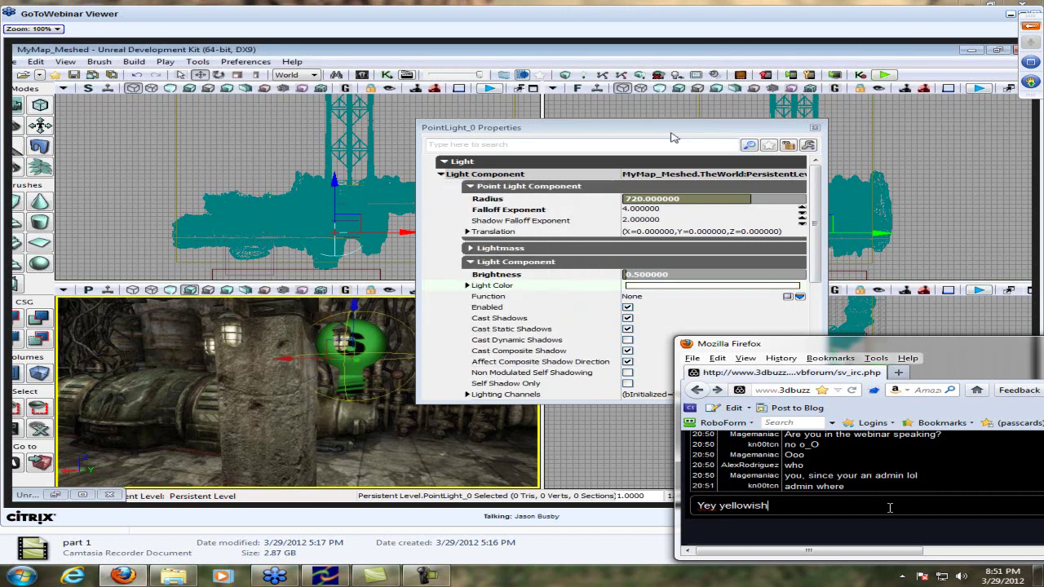
key("Return")
type("How ")
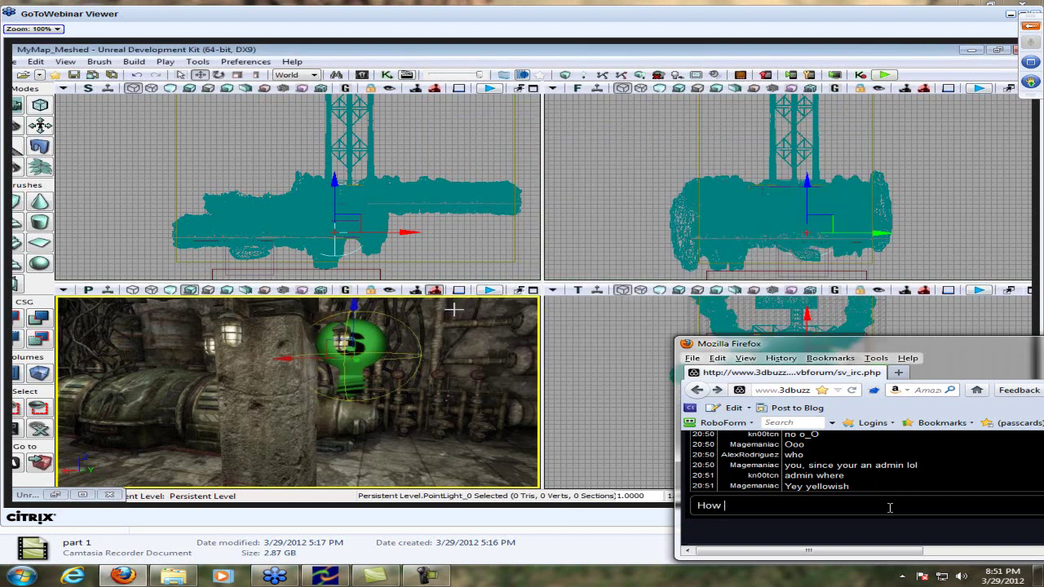
type("did you kick the ")
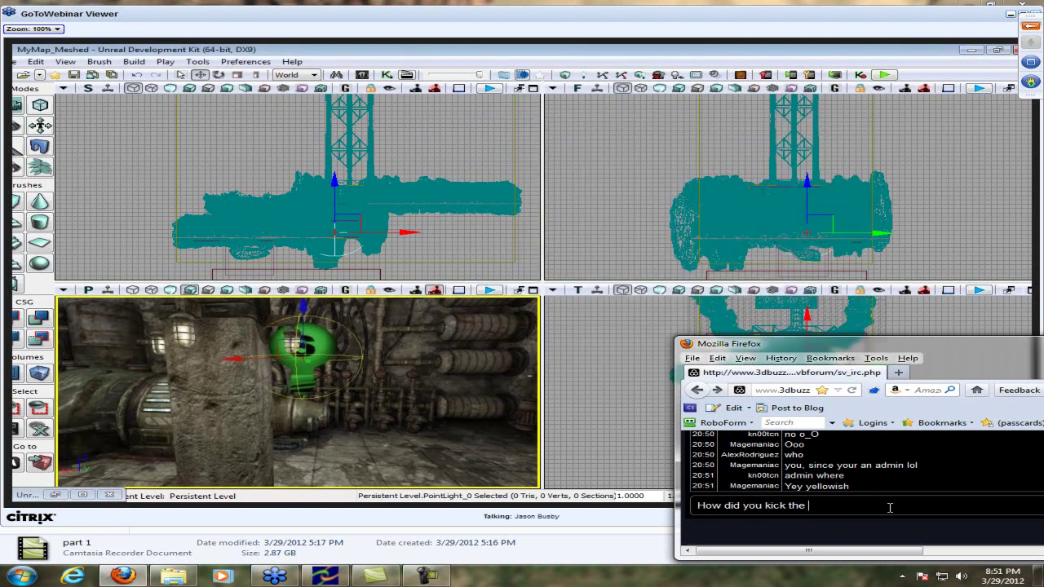
type("idle? lol")
key("Return")
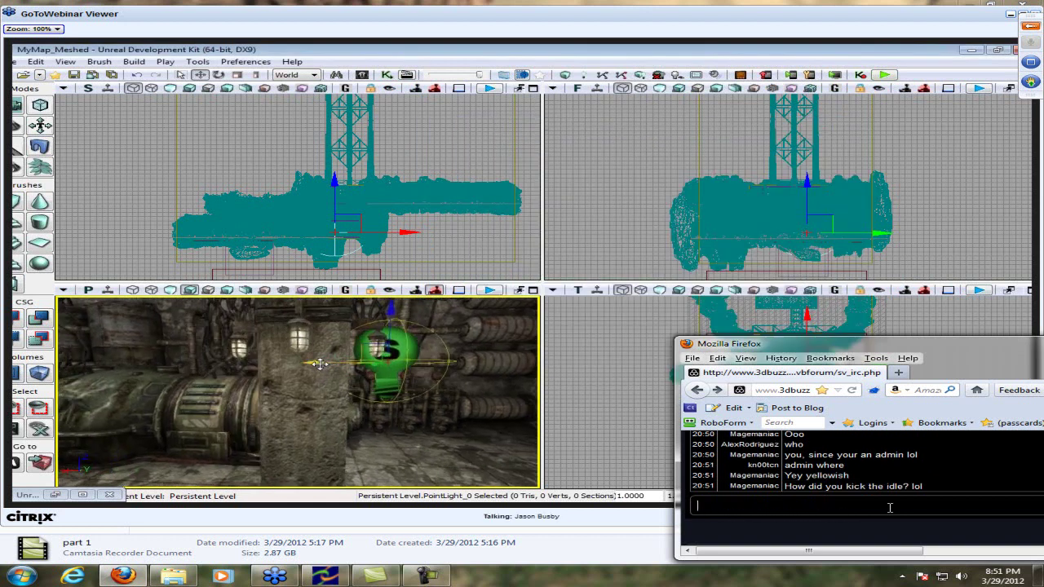
Maximize the chat window to scroll through messages, then restore it to reveal the editor
double_click(991, 344)
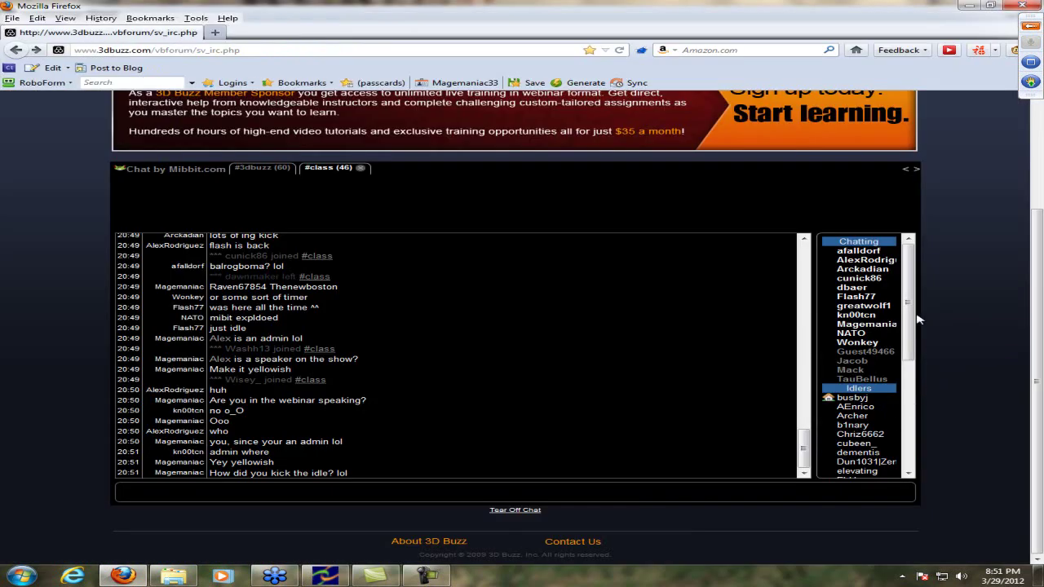
scroll(890, 388, "up", 3)
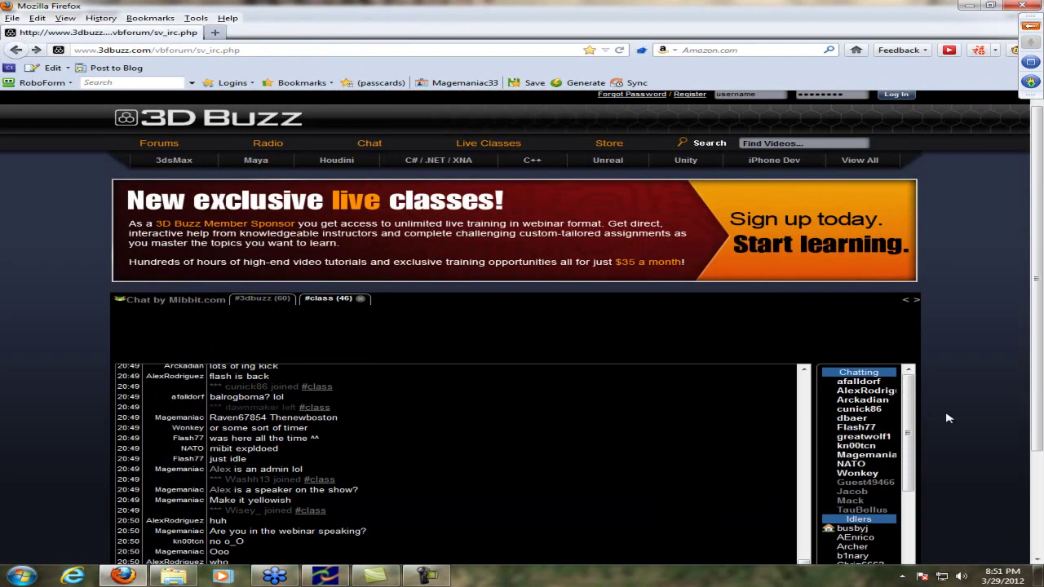
scroll(993, 400, "down", 3)
scroll(905, 310, "down", 5)
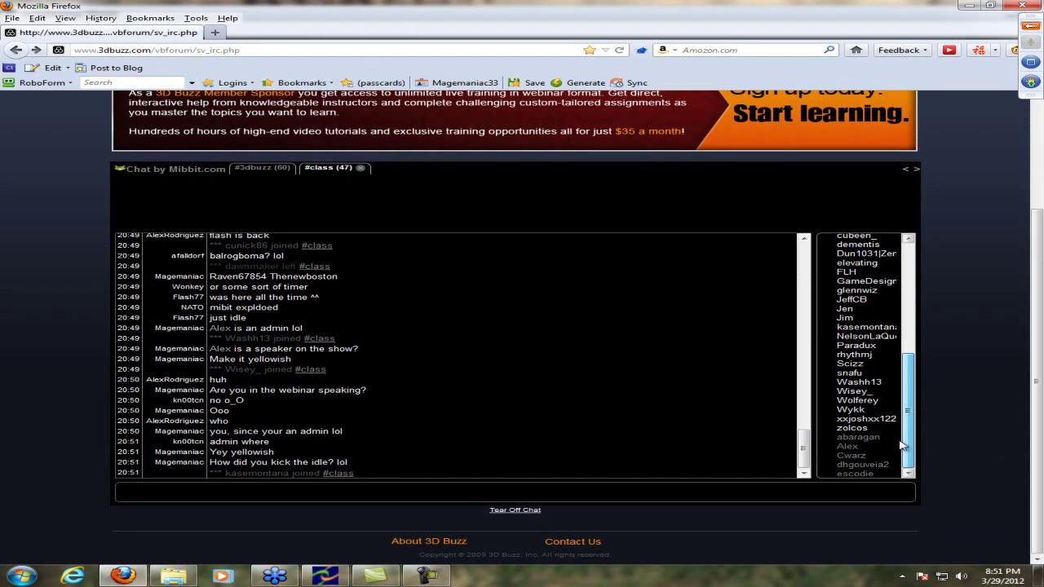
scroll(905, 310, "up", 5)
double_click(552, 6)
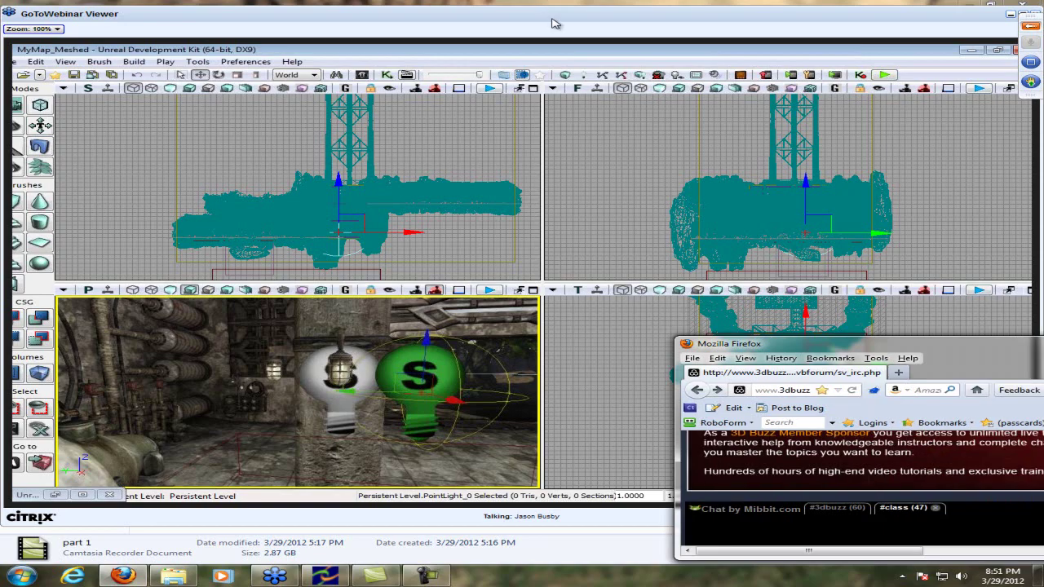
Discard the draft reply and send 'Ahh' and 'I see lol' to the chat
scroll(865, 505, "down", 5)
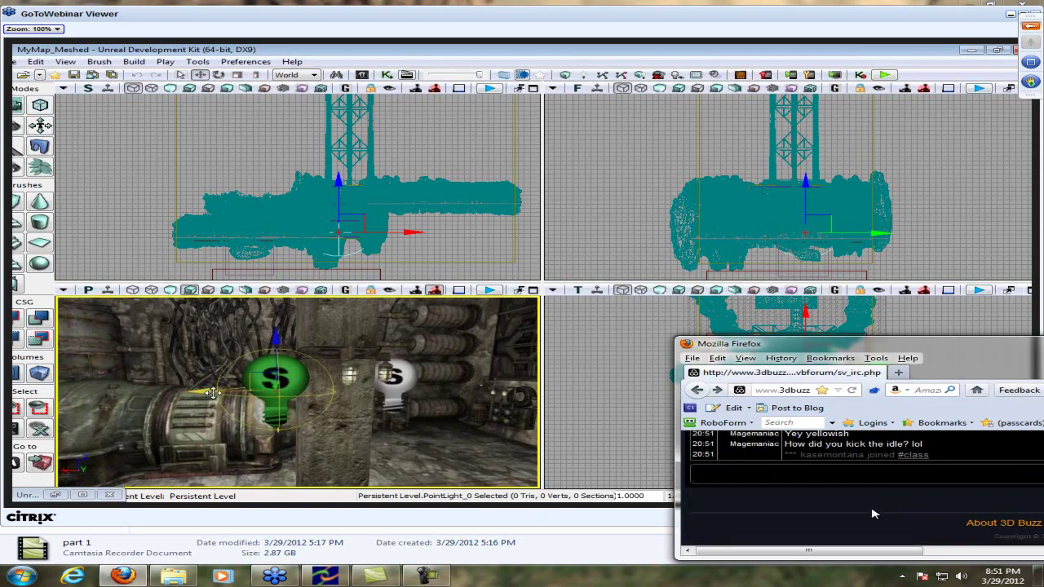
scroll(868, 530, "up", 3)
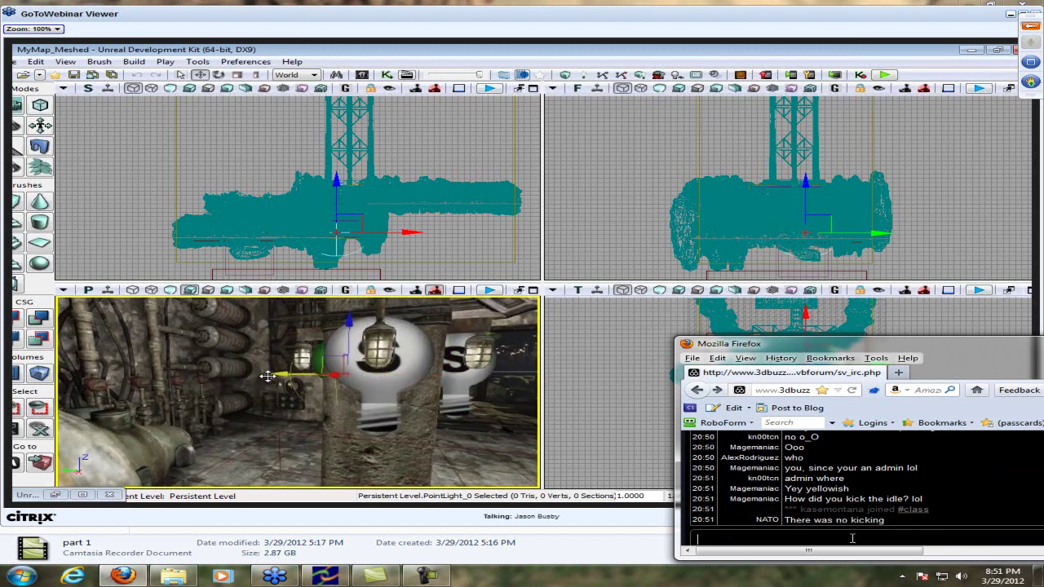
left_click(853, 538)
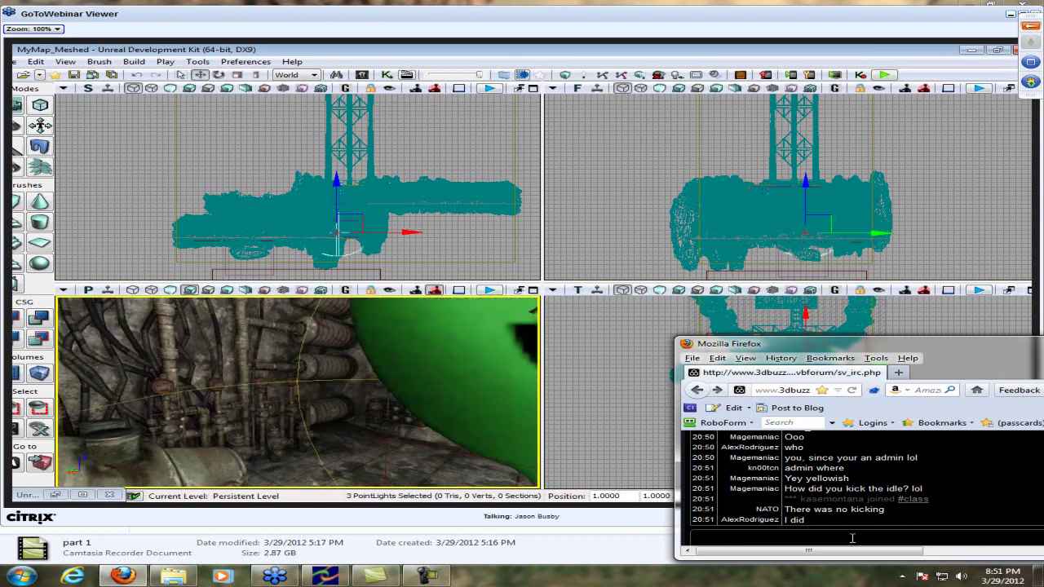
type("you are")
key("ctrl+a")
key("BackSpace")
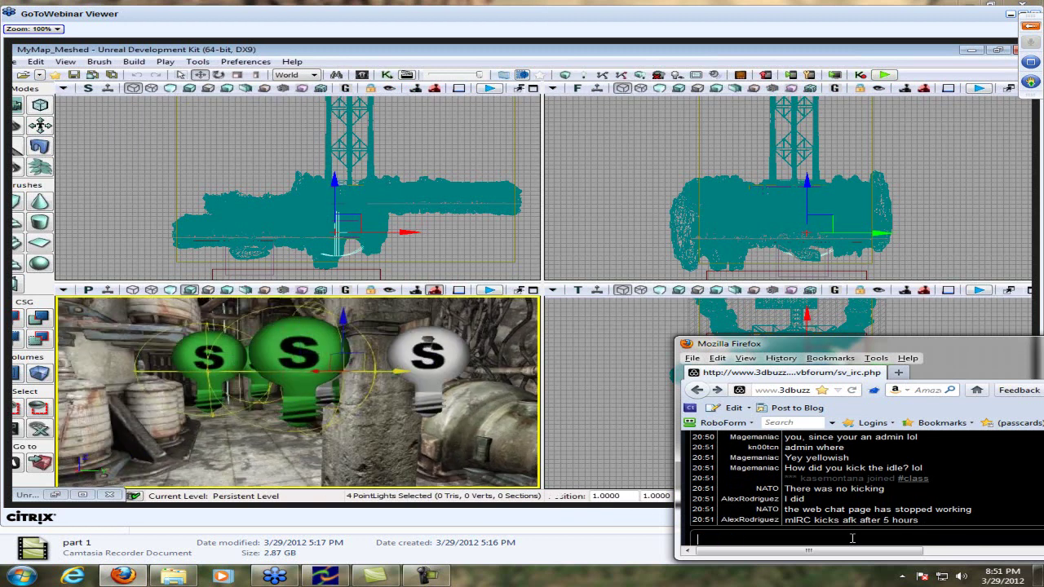
type("Ahh")
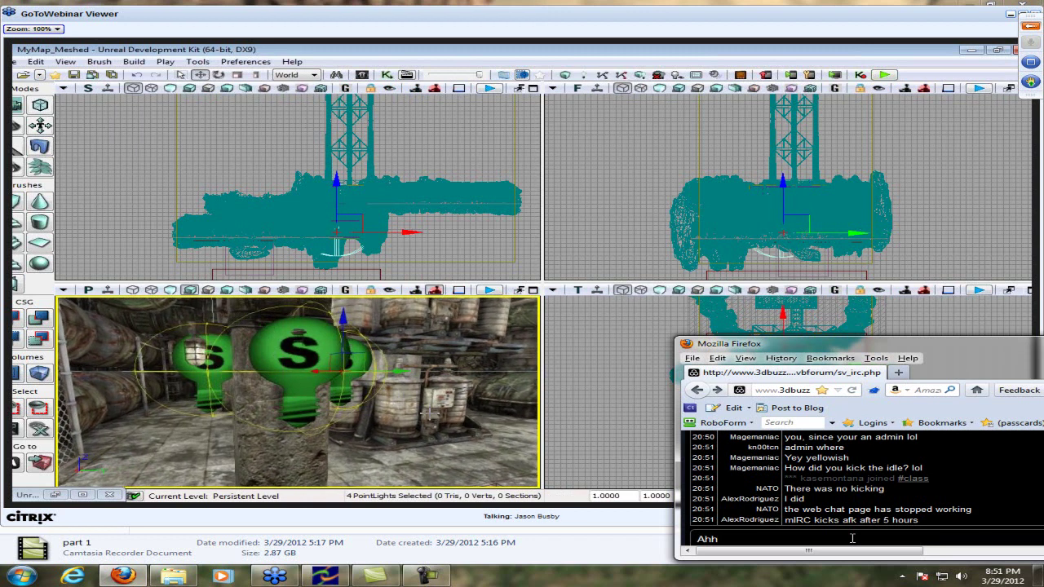
key("Return")
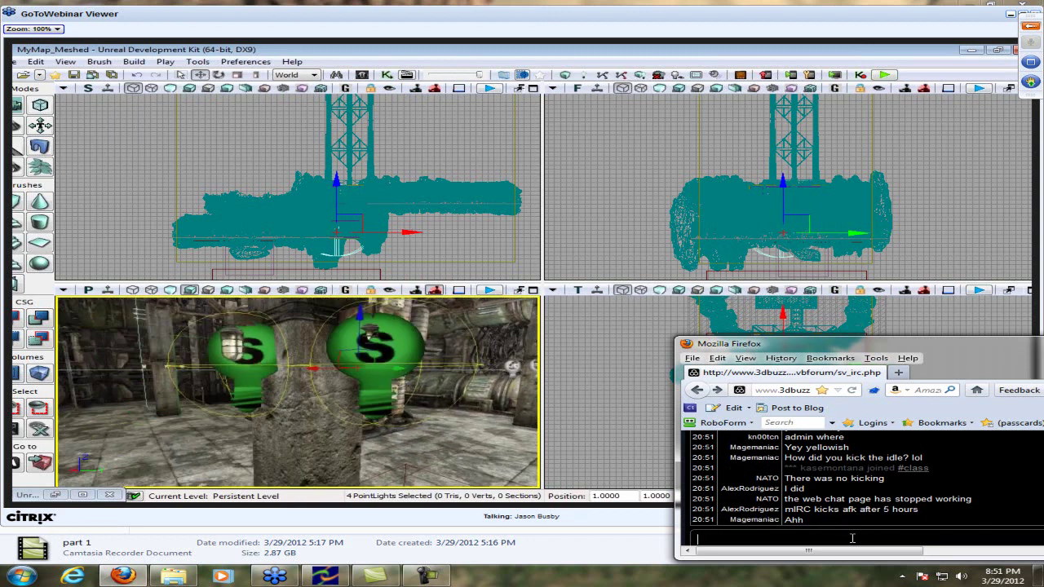
type("I see lol")
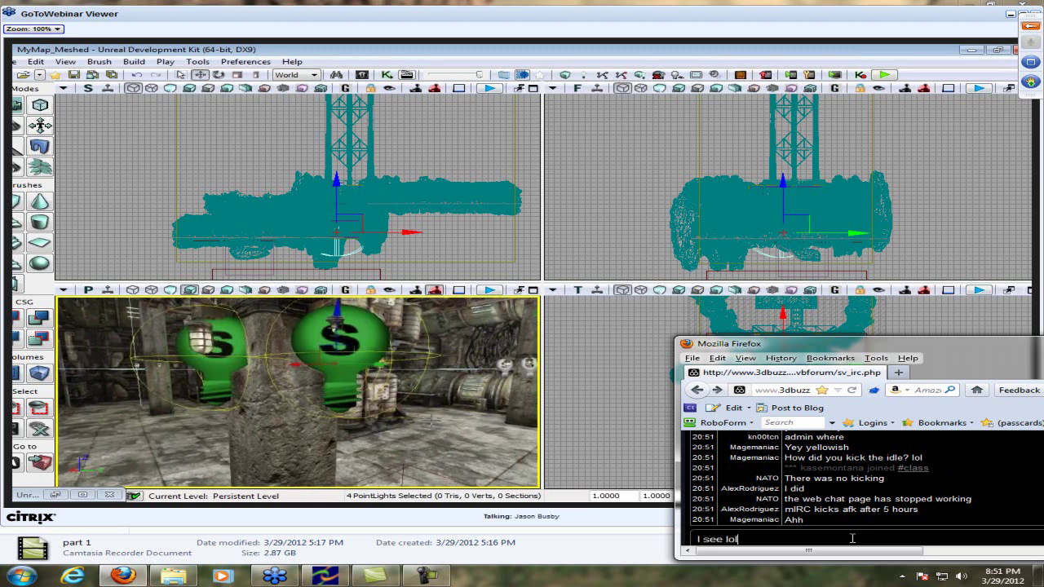
key("Return")
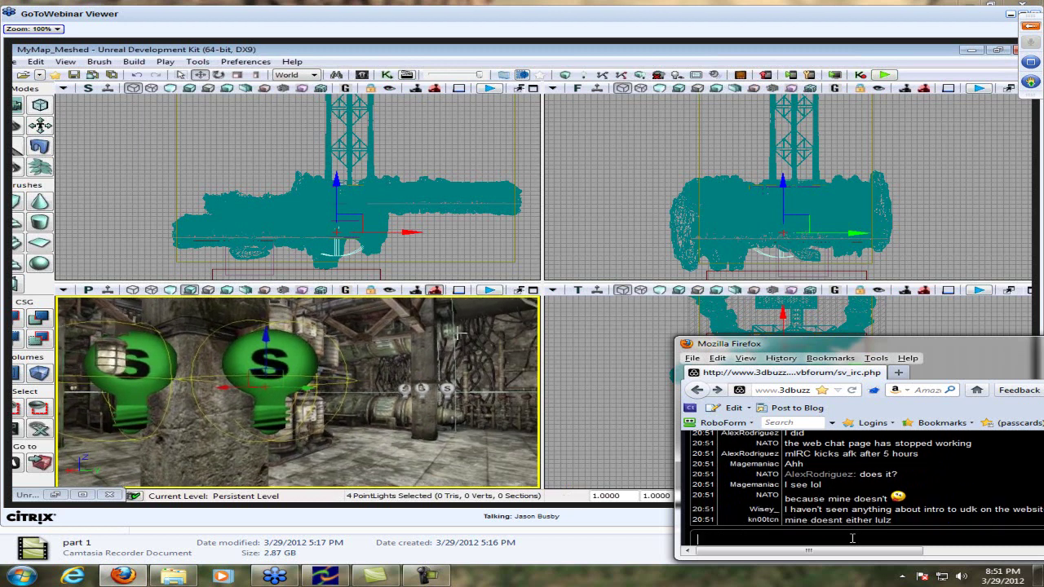
Post 'This is a super intro to UDK' in the chat
left_click_drag(845, 553, 837, 552)
type("This is")
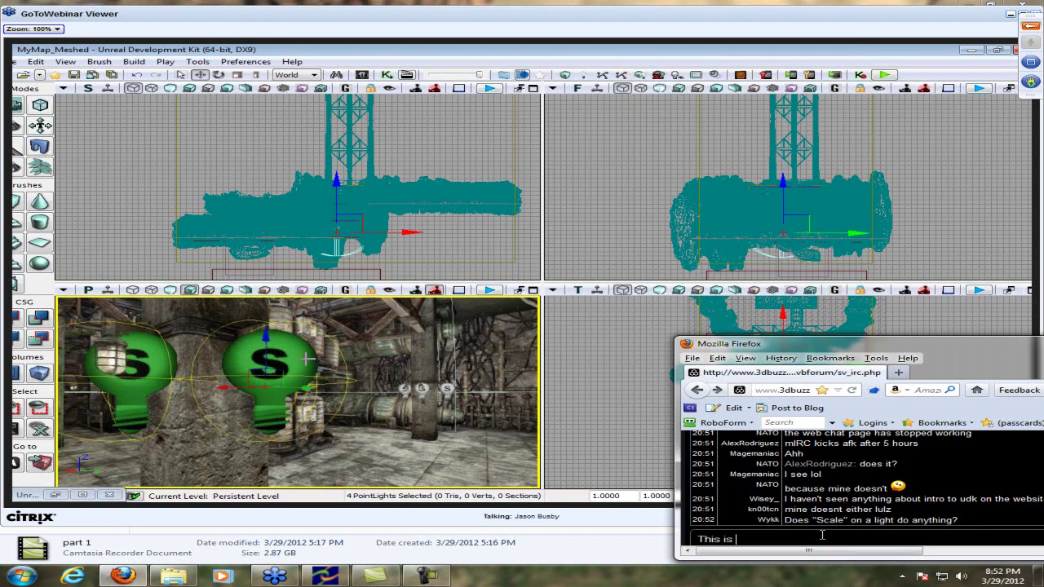
type(" a super intro to UDK")
key("Return")
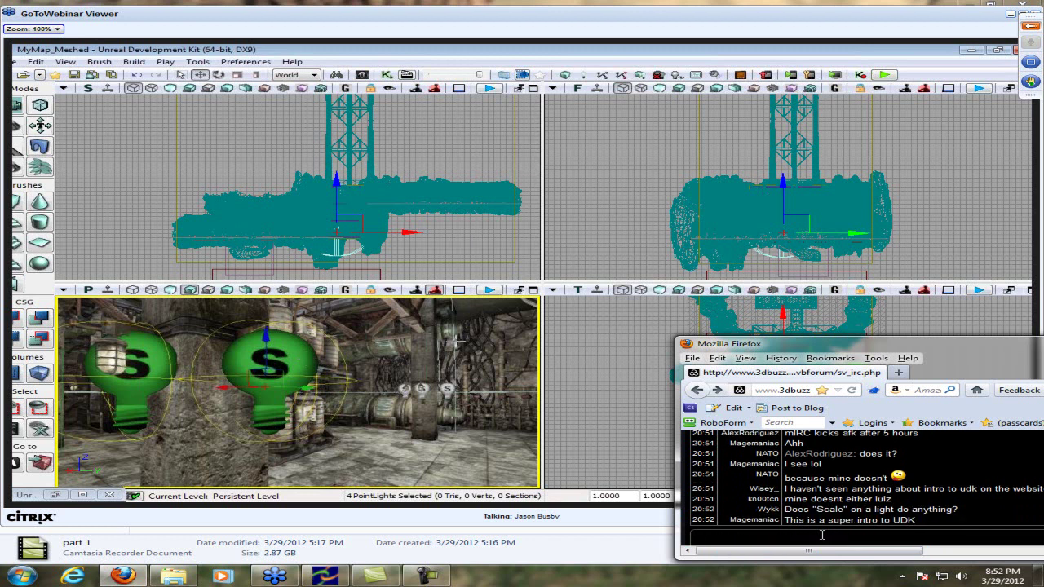
Reply that scaling is annoyish and that lights have a giant scale needing zoom-out
type("t does, but it's like")
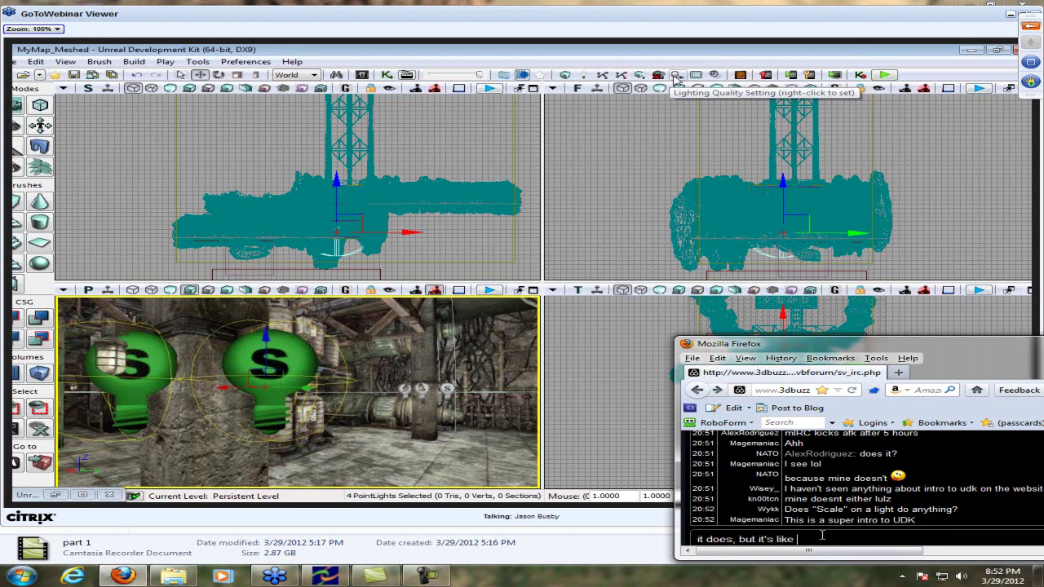
type("...")
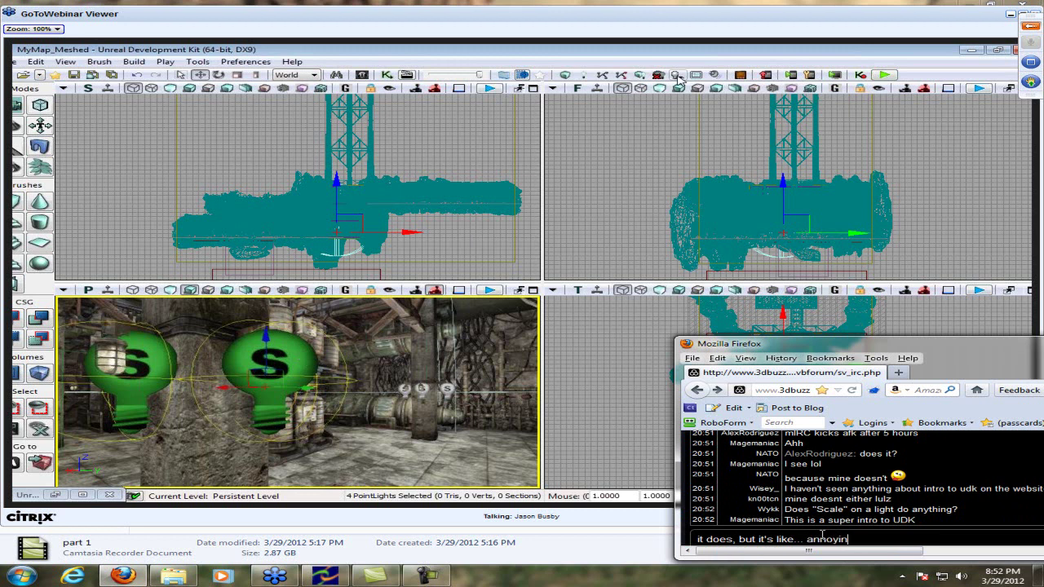
type(" annoyish")
key("Return")
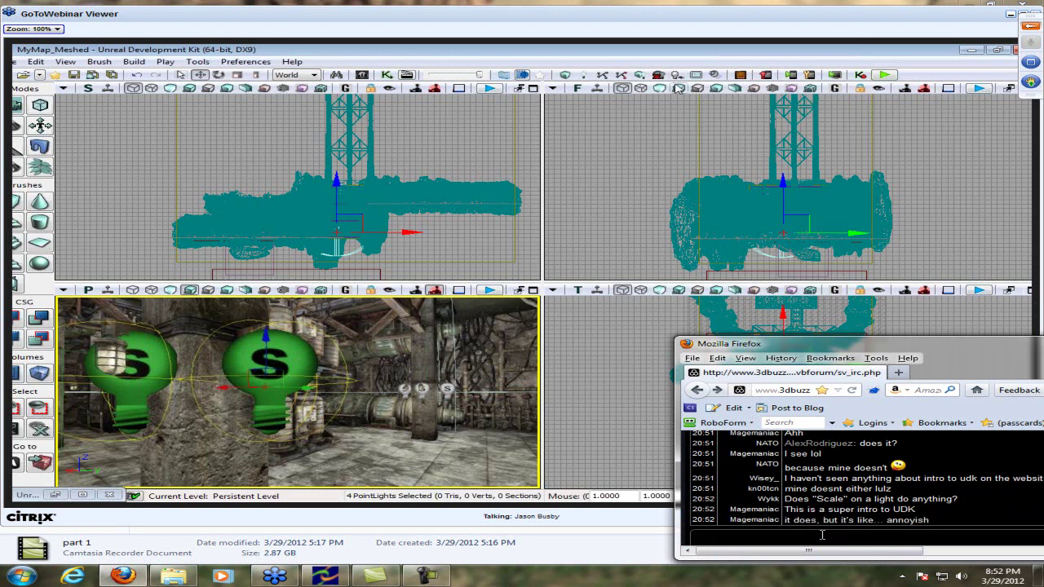
type("It has a giant scal")
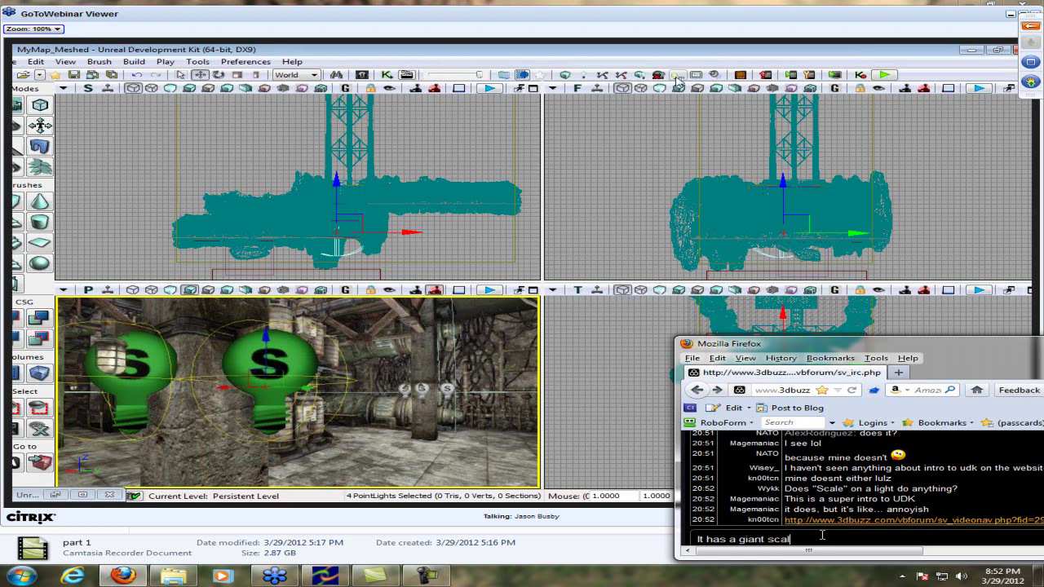
type("e that you gotta zo")
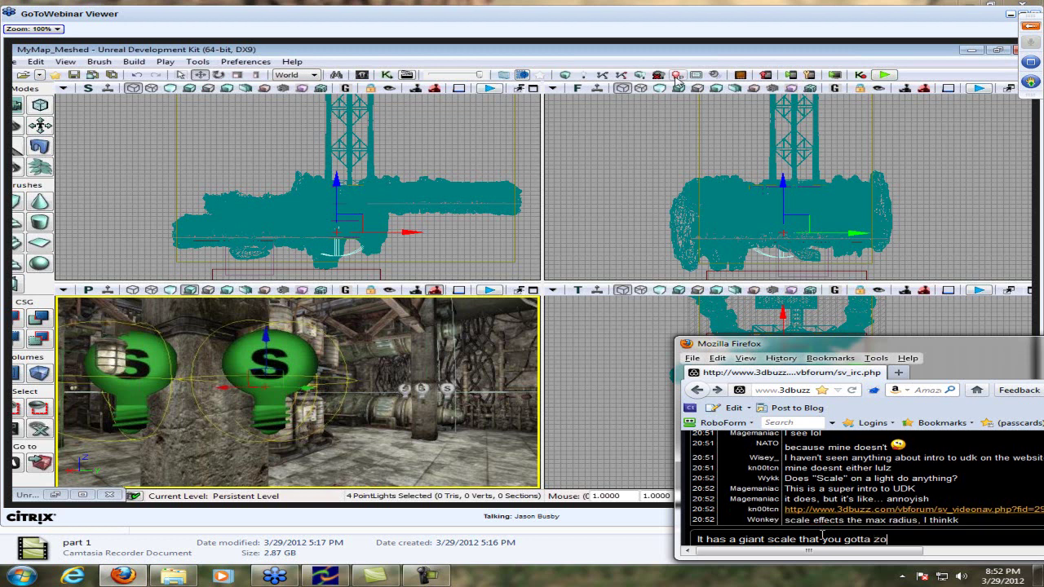
type("om out to find")
key("Return")
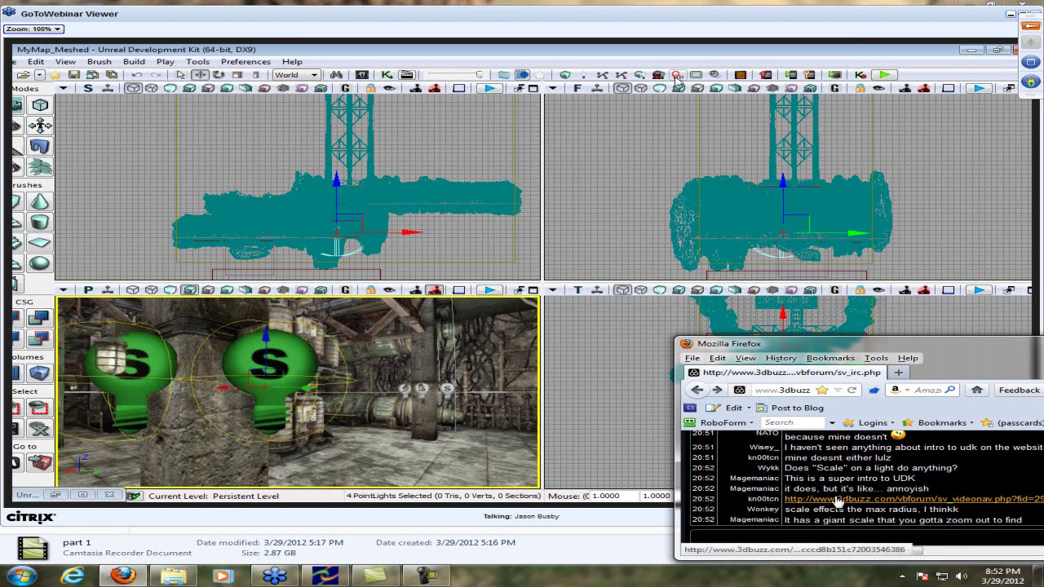
Open the chat's 3D Buzz tutorials link in a new tab, bookmark it, and close the tab
right_click(832, 499)
left_click(960, 315)
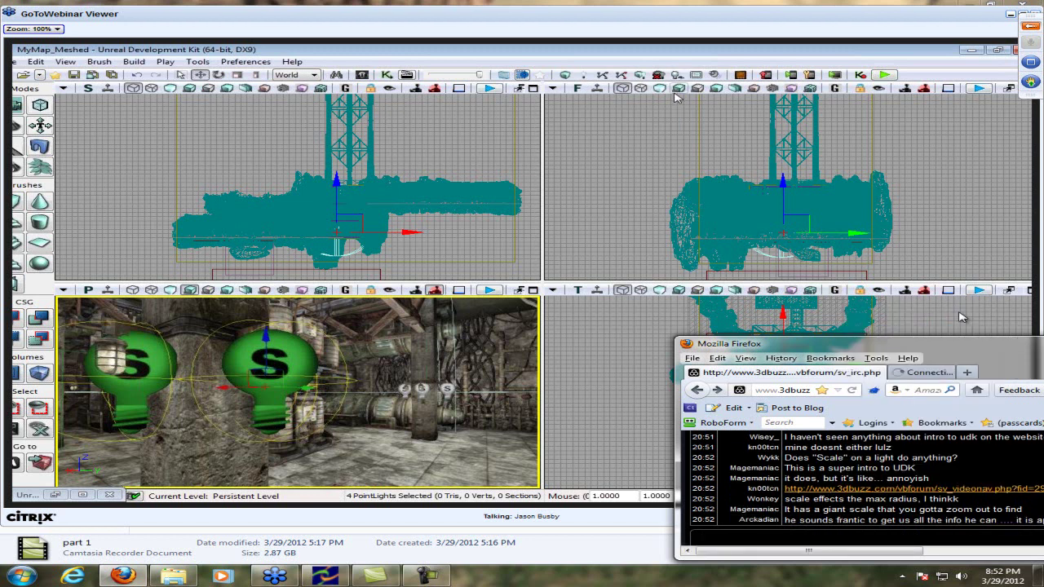
left_click(946, 373)
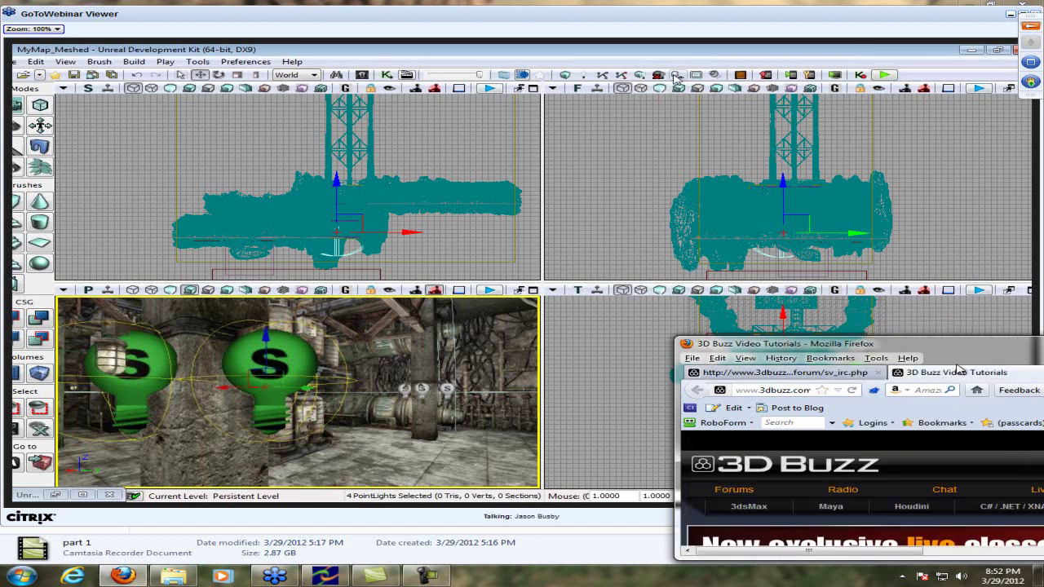
left_click_drag(962, 350, 907, 334)
scroll(934, 436, "down", 5)
scroll(934, 437, "up", 5)
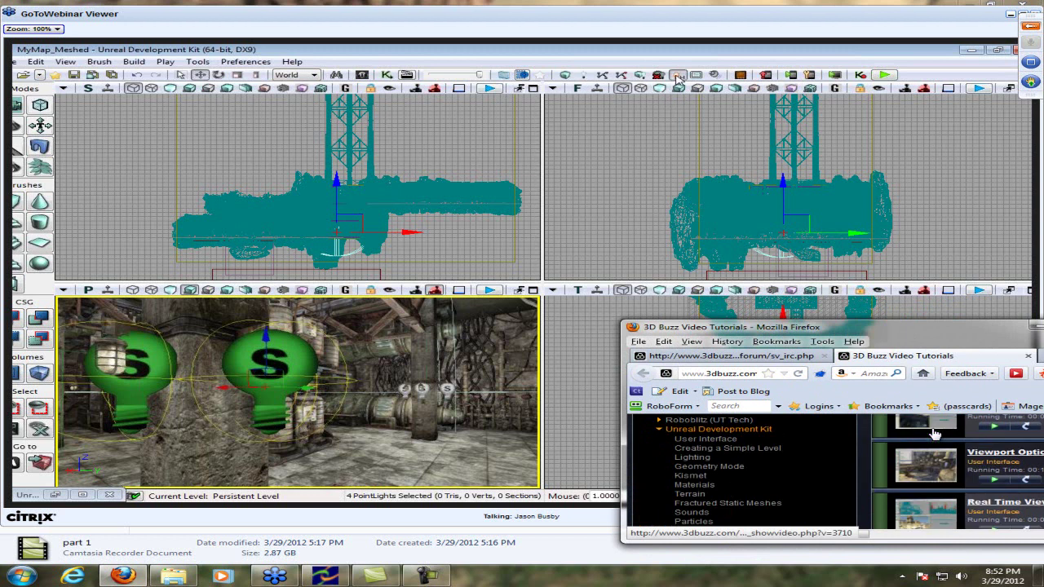
key("ctrl+d")
key("Return")
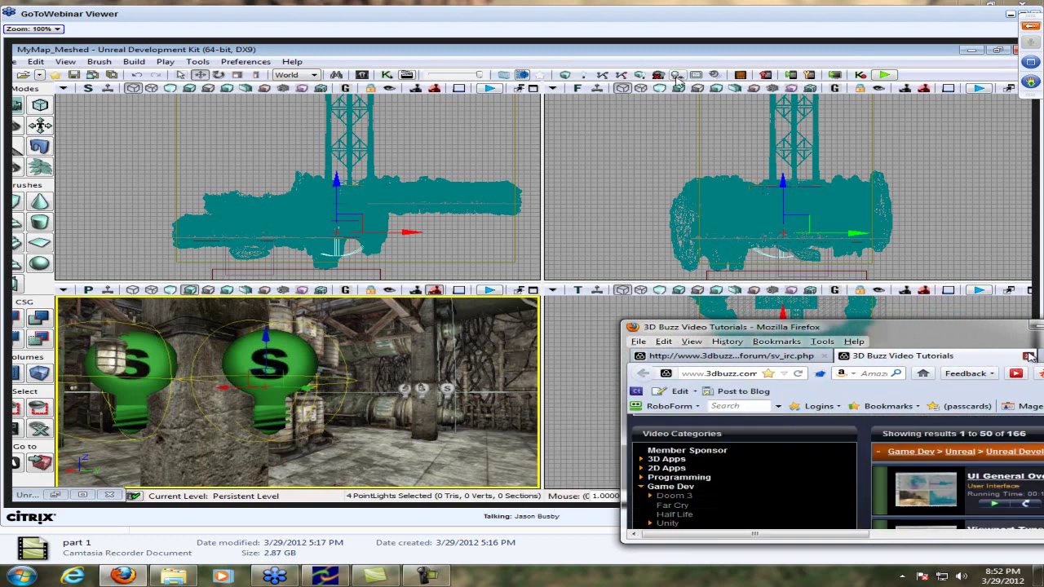
left_click(1028, 356)
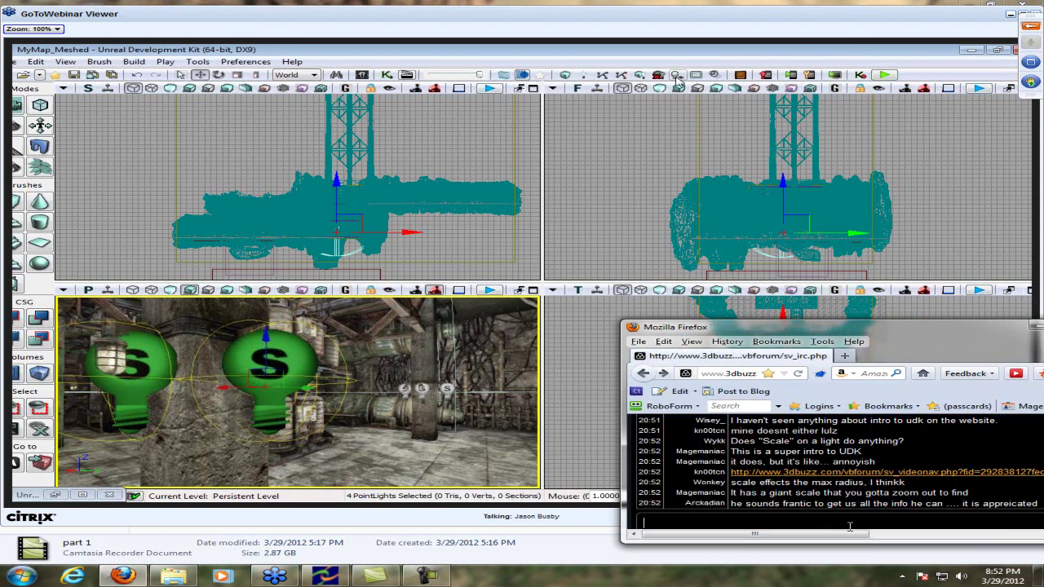
Replace the chat draft with 'Ambient sounds, epix' and send it
left_click_drag(833, 535, 823, 536)
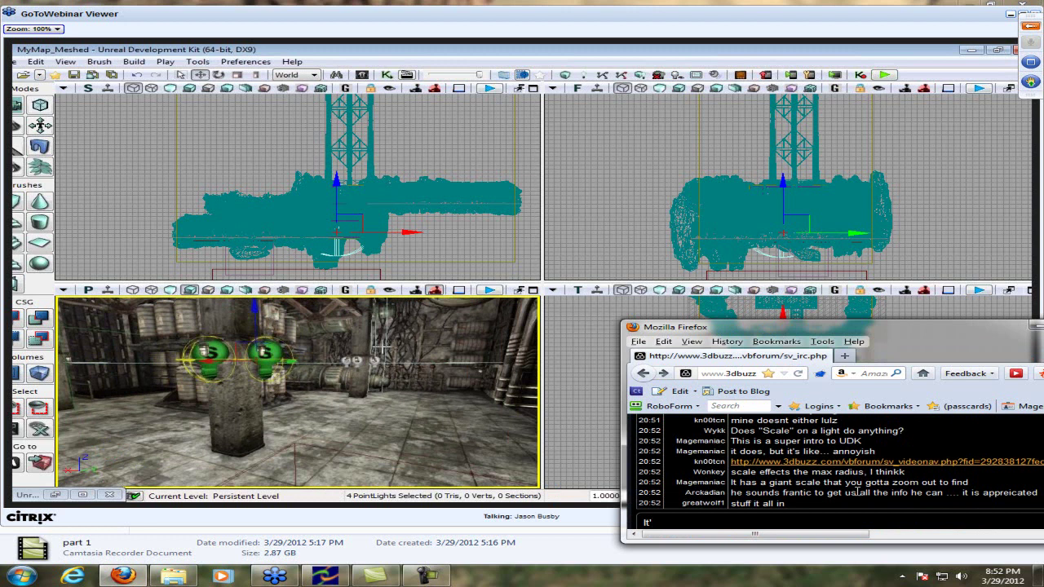
key("BackSpace")
key("BackSpace")
key("BackSpace")
key("BackSpace")
key("BackSpace")
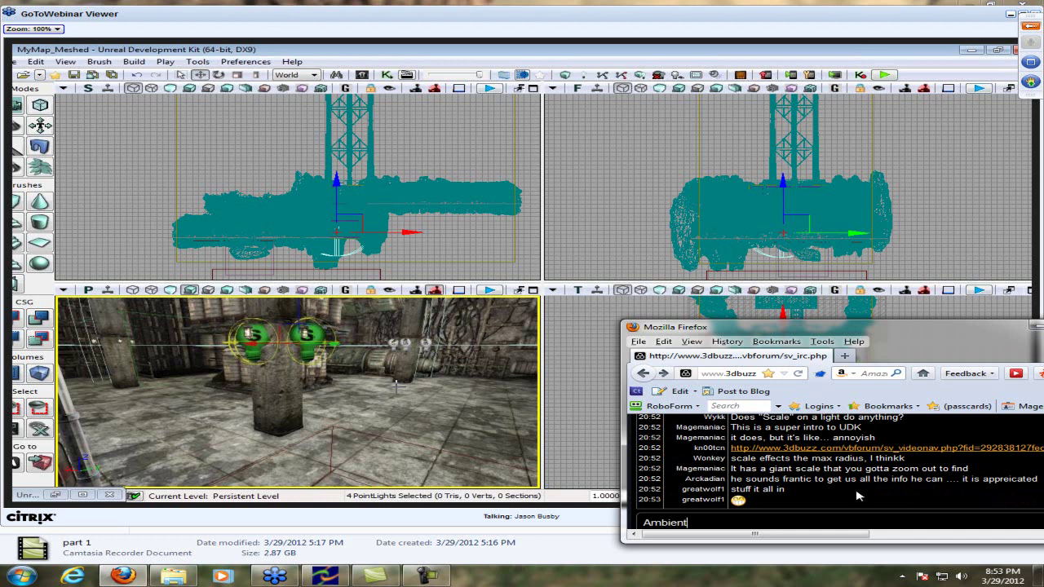
type("sounds")
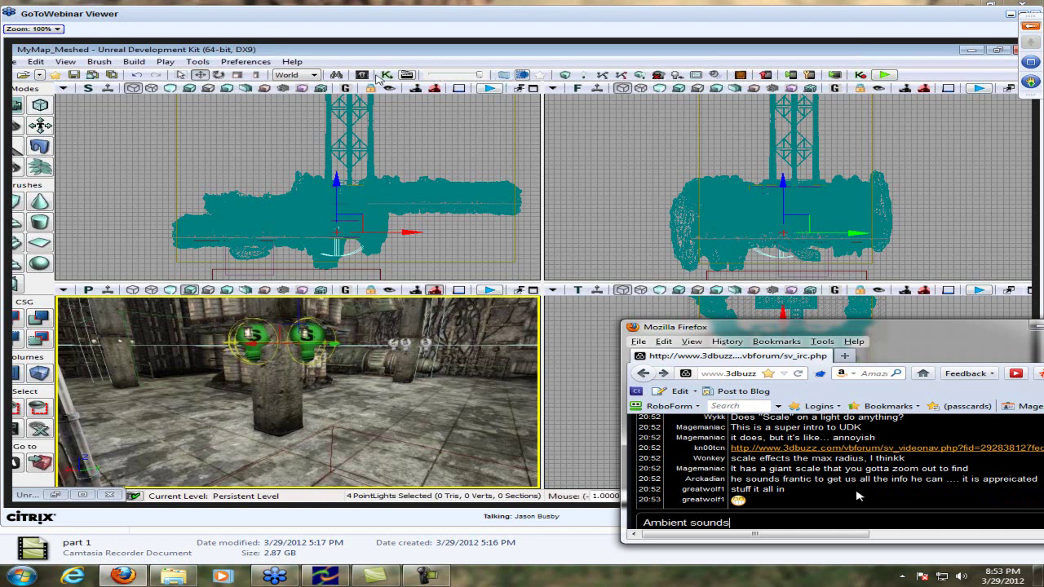
type(", epix")
key("Return")
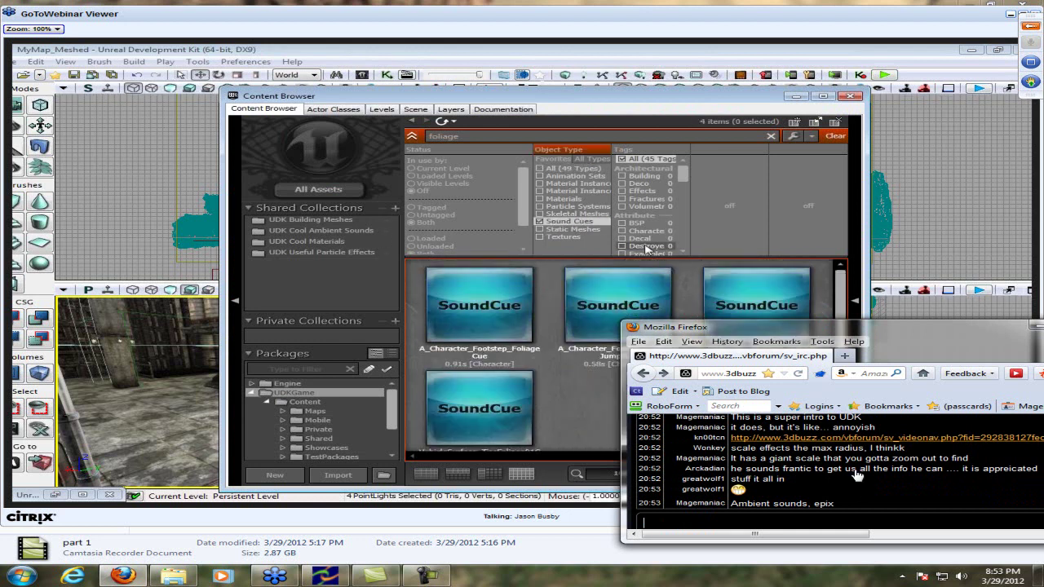
Move the chat window and send the reply 'it's more of a material'
left_click_drag(819, 331, 736, 350)
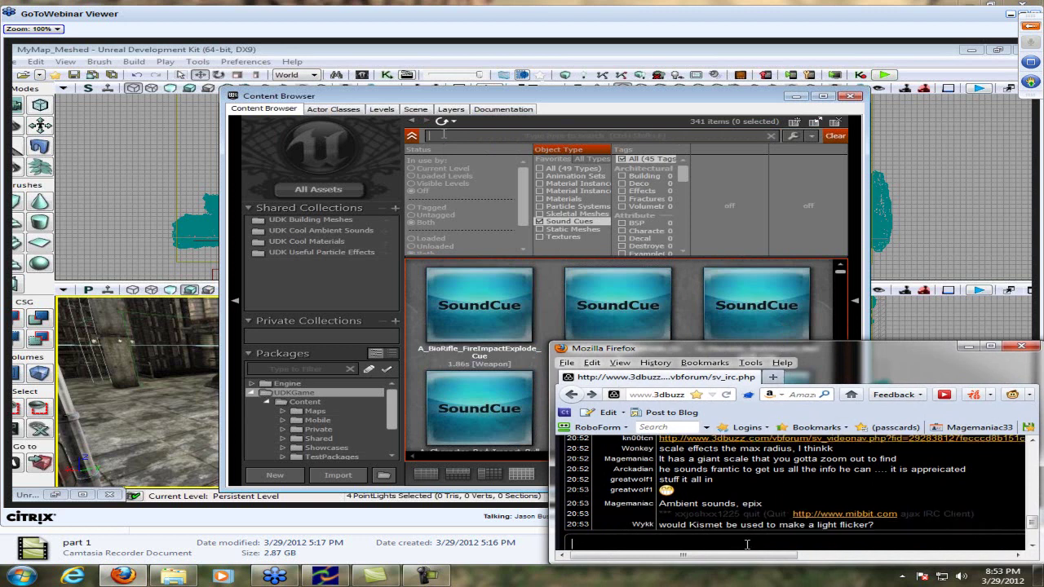
left_click(539, 222)
type("l")
key("ctrl+a")
key("Right")
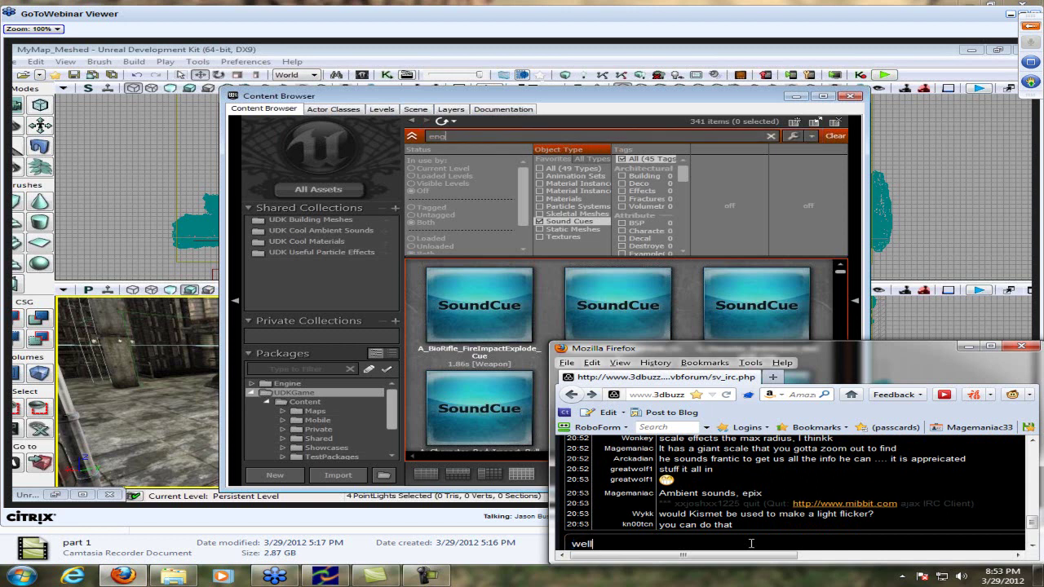
type(", it's m")
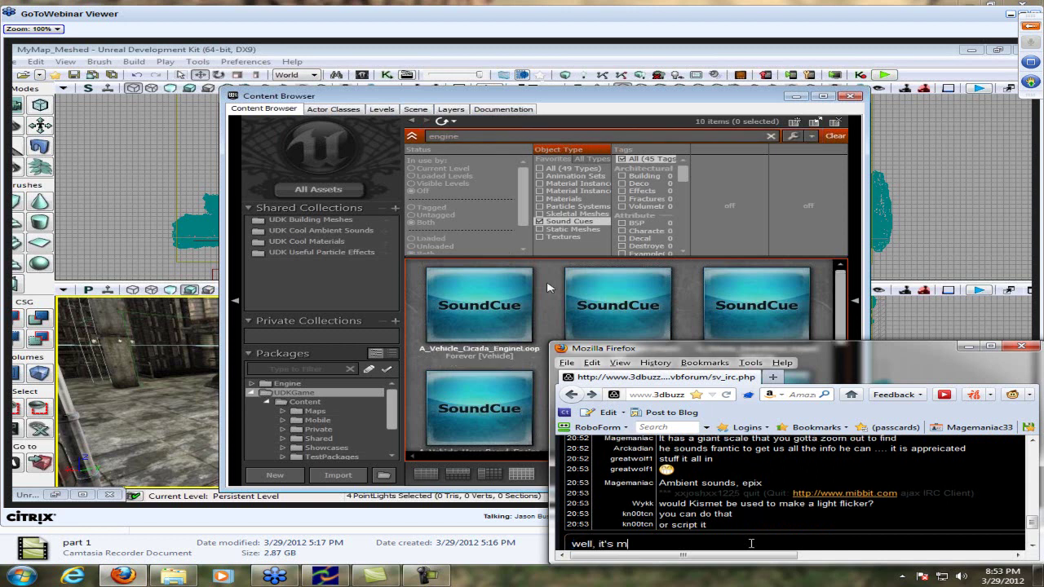
type("ore of a material")
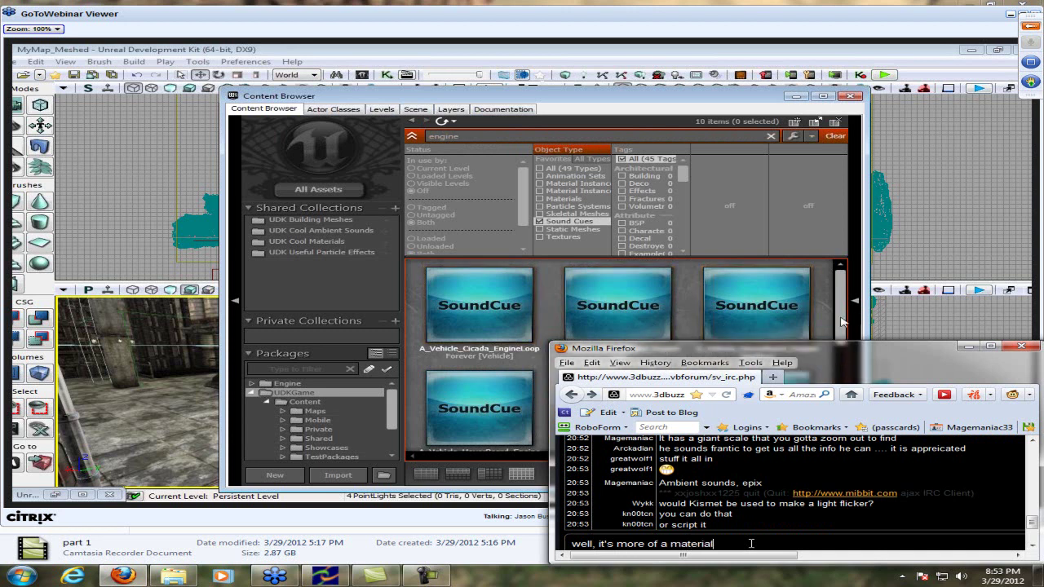
key("Return")
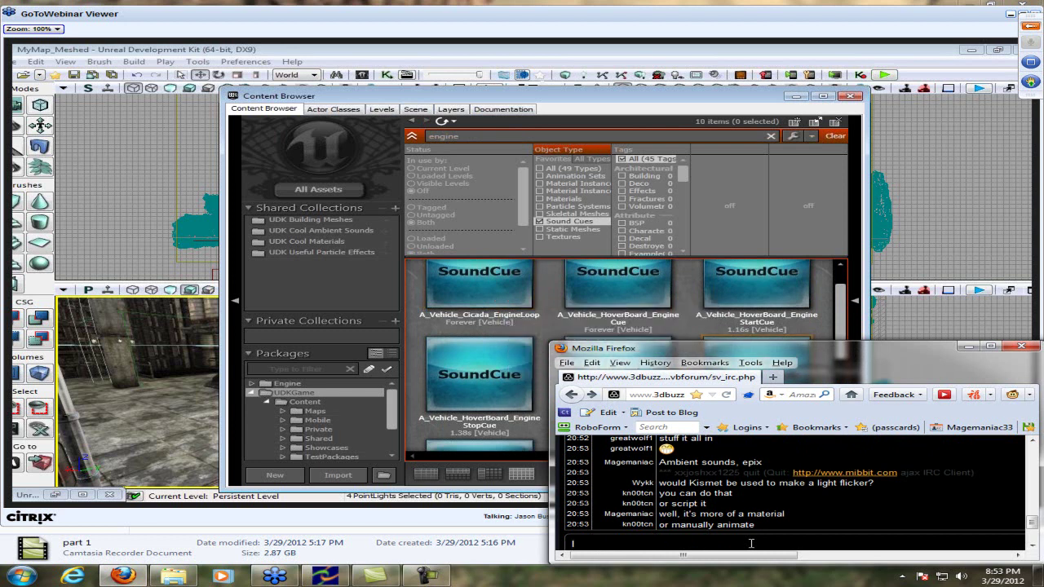
Post that an Eat3D author's material flickered, then type 'Ahh lemme find you a link'
type("This guy in")
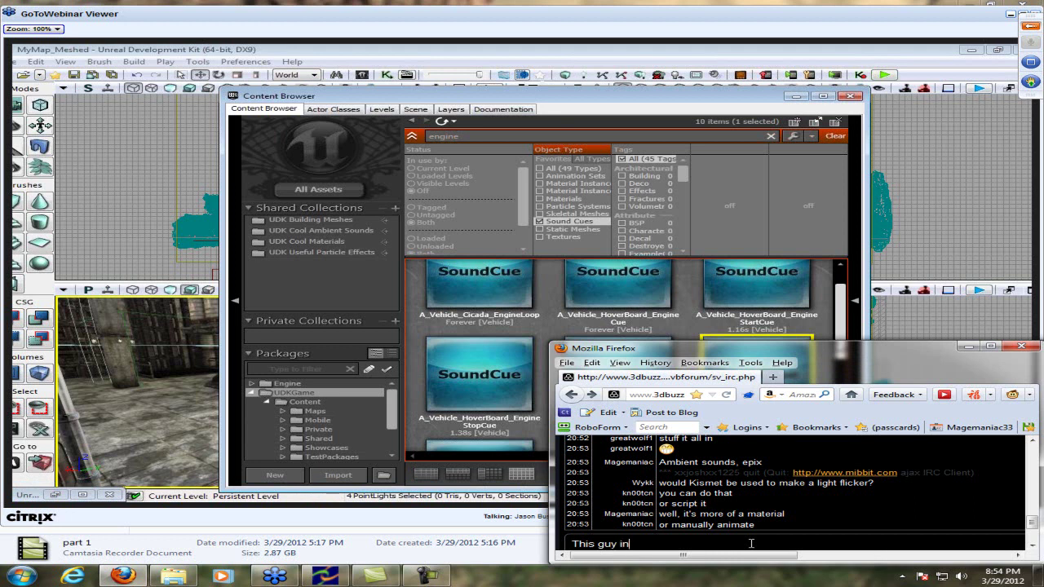
type(" Eat#")
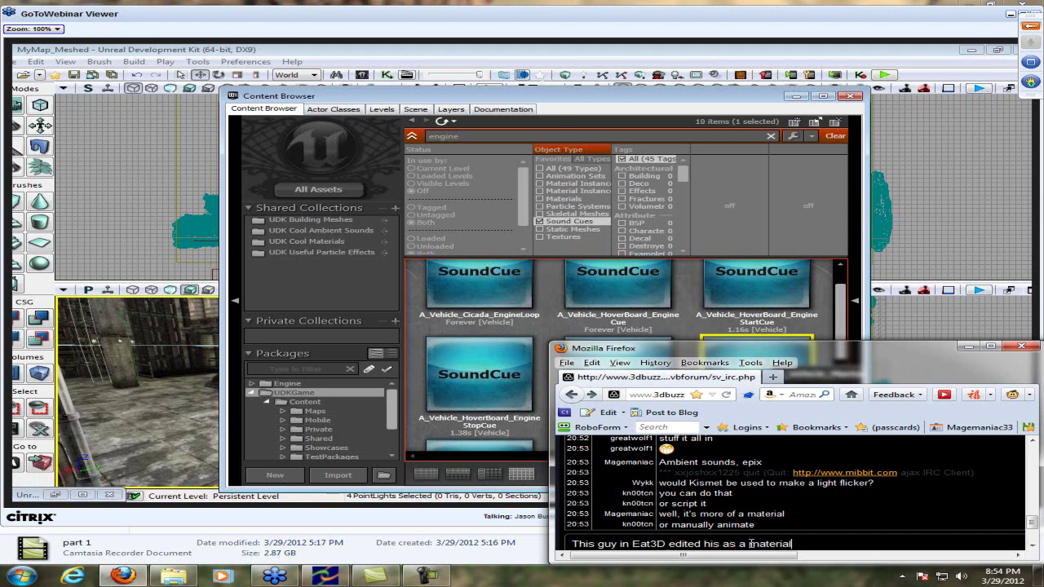
type("t flickered")
key("Return")
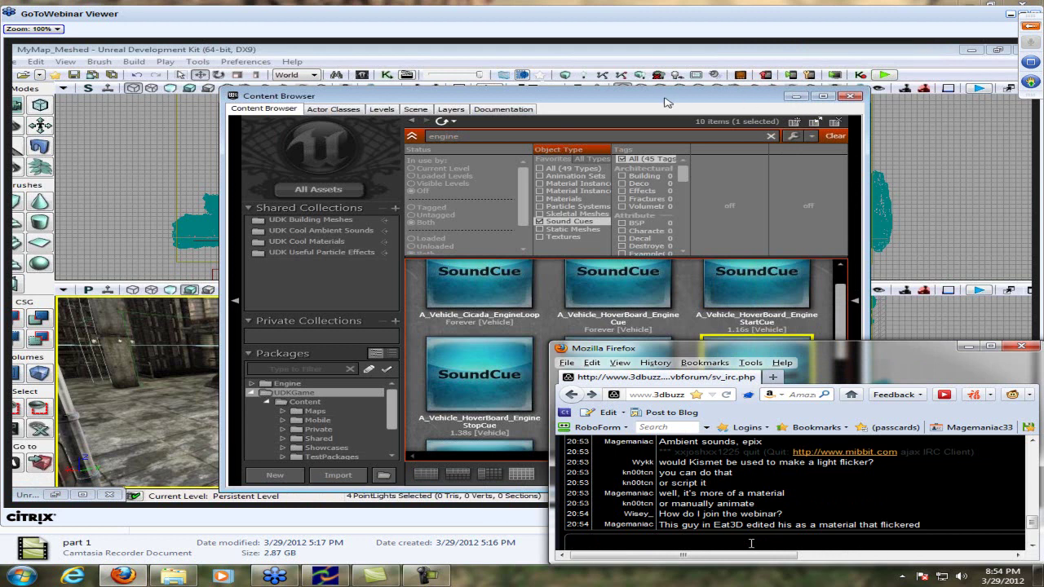
type("Ahh le")
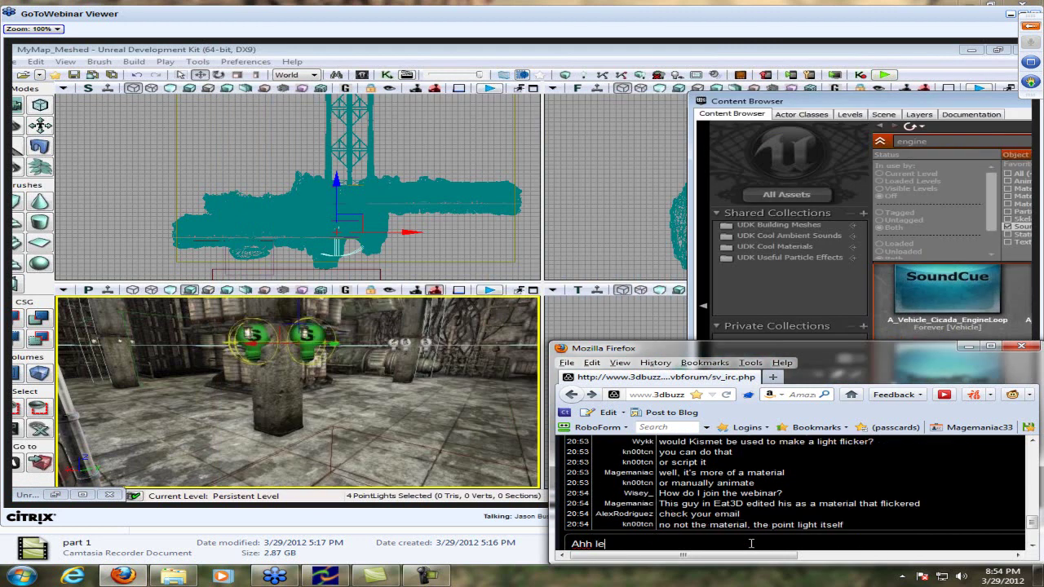
type("mme find you a link")
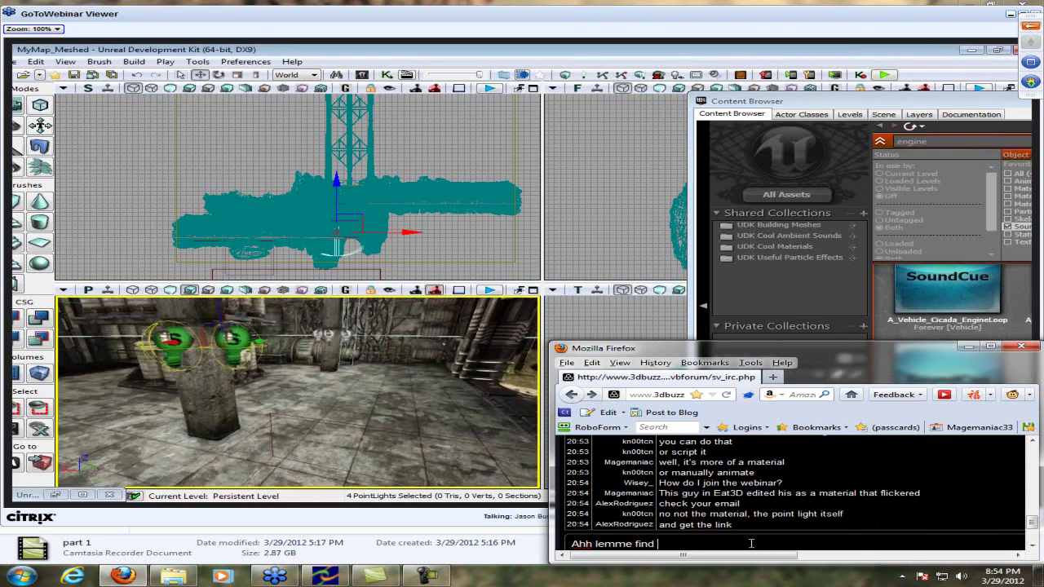
Send the link-promise message, load hotmail.com in a new tab, and start the 'one of the' reply
key("Return")
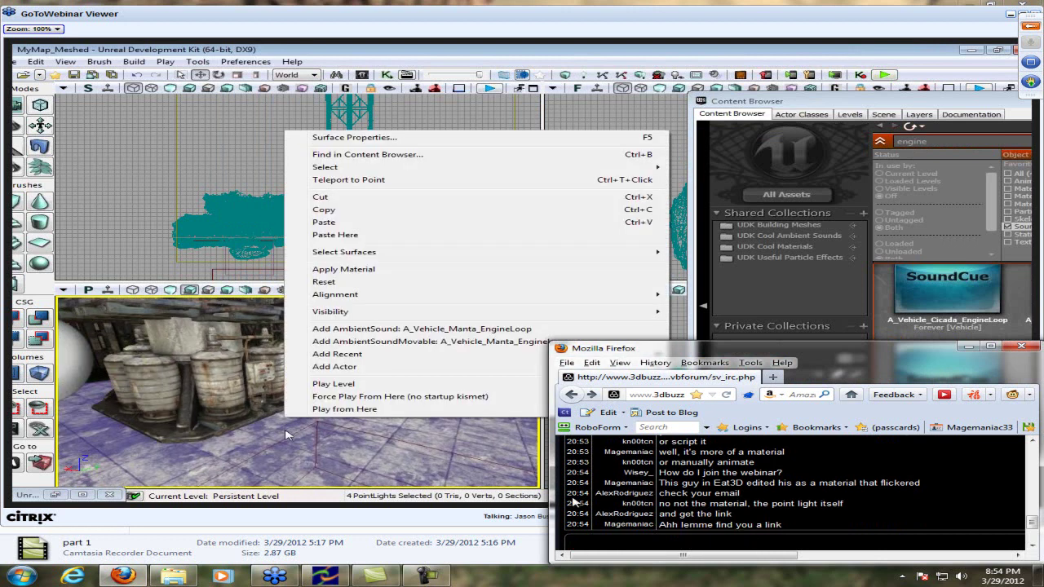
left_click(772, 376)
type("hotmail.com")
key("Return")
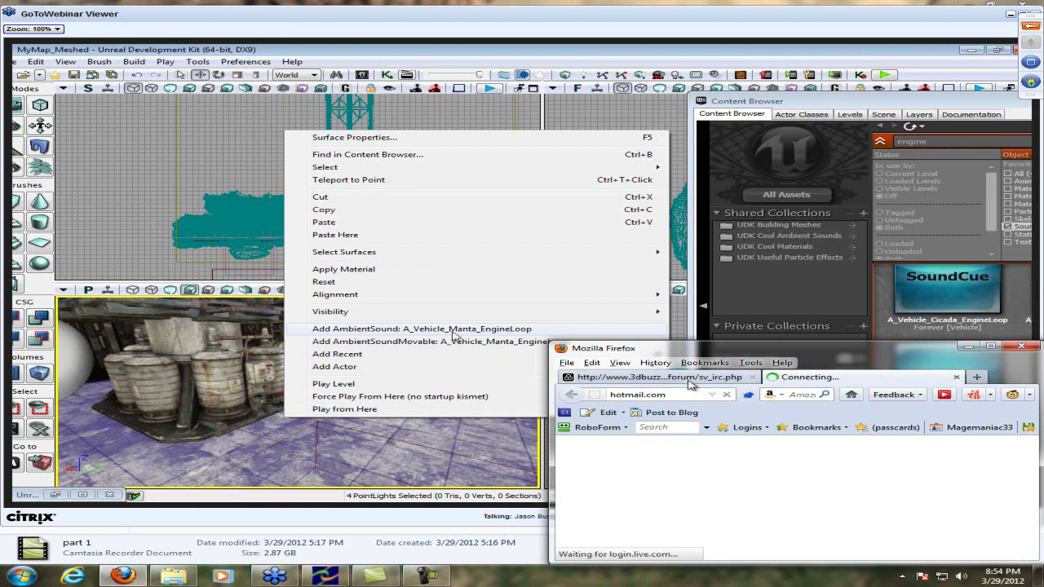
left_click(702, 378)
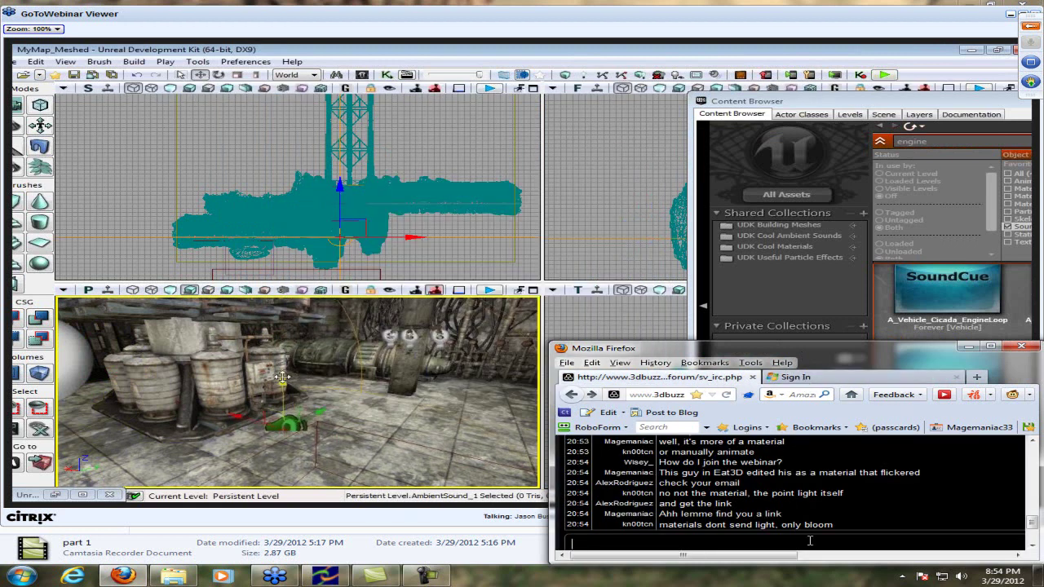
type("one ")
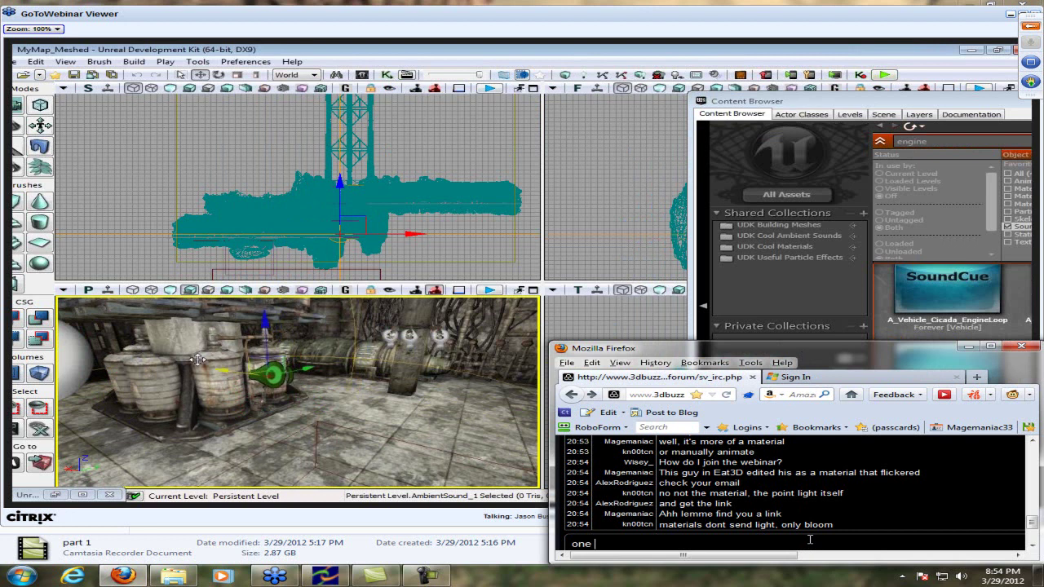
type("of the")
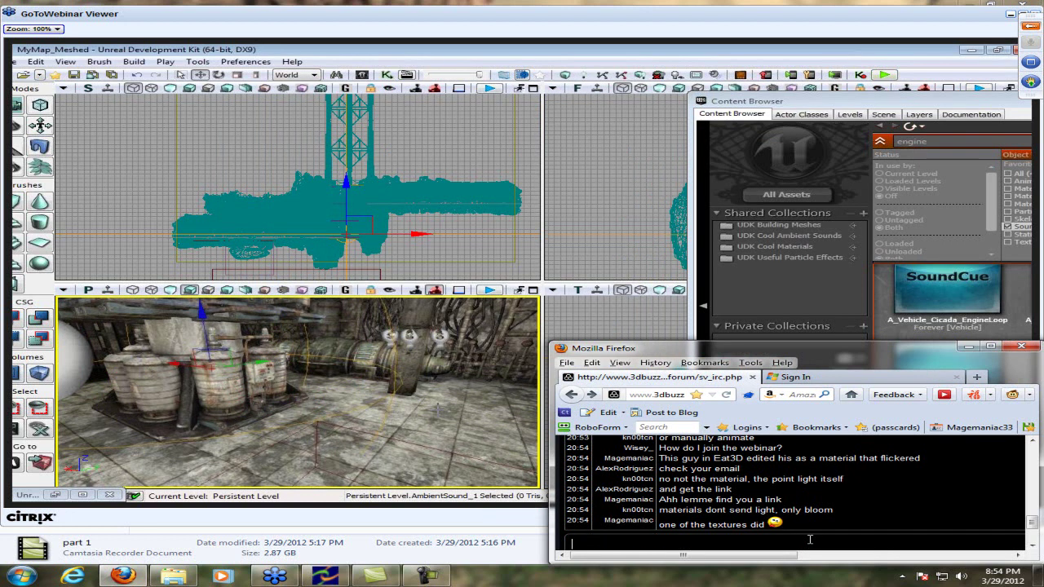
Sign in to Hotmail with the account e-mail address and password
left_click(808, 380)
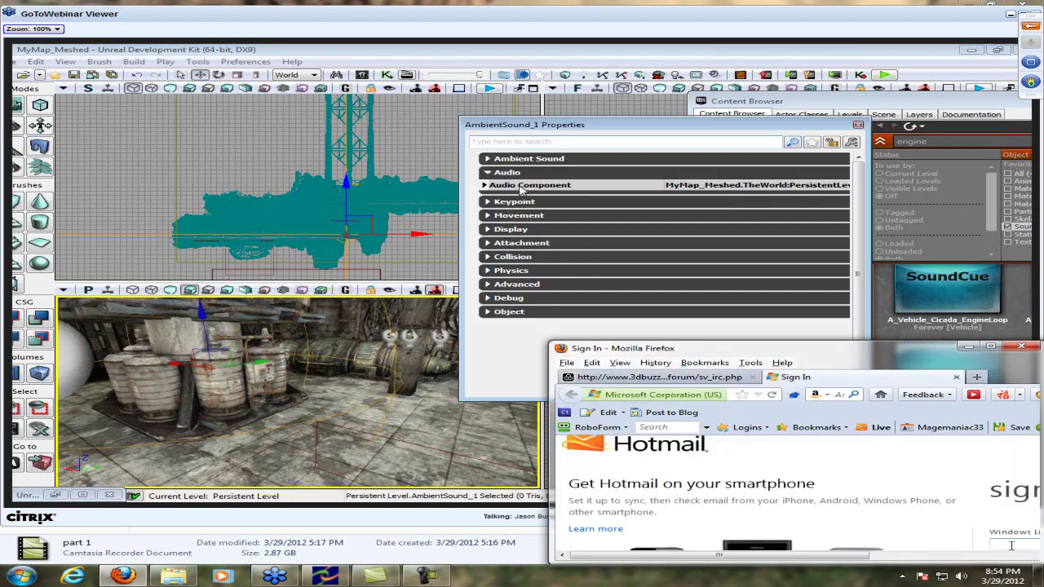
key("Tab")
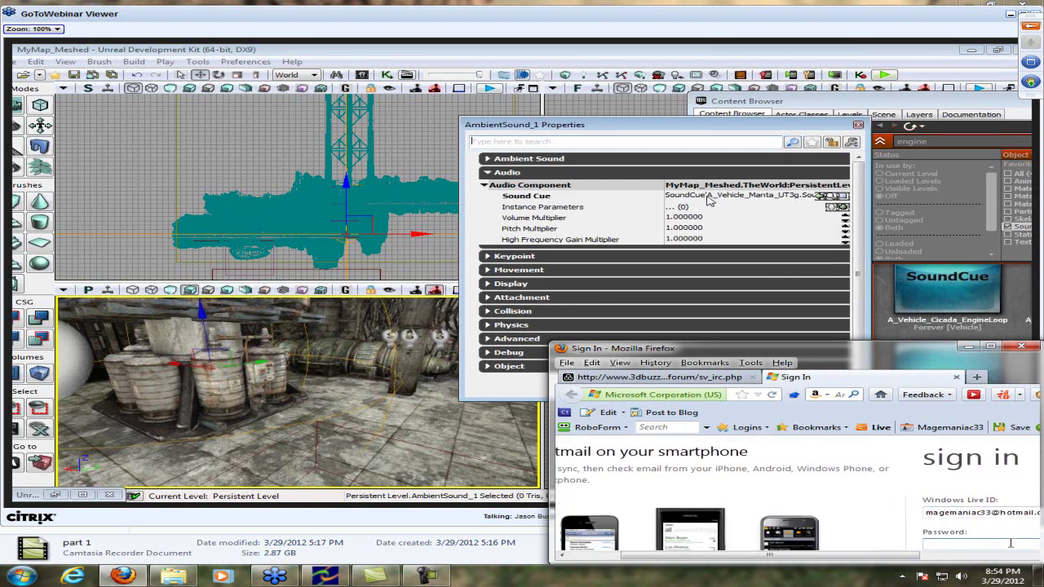
type("••••••••••")
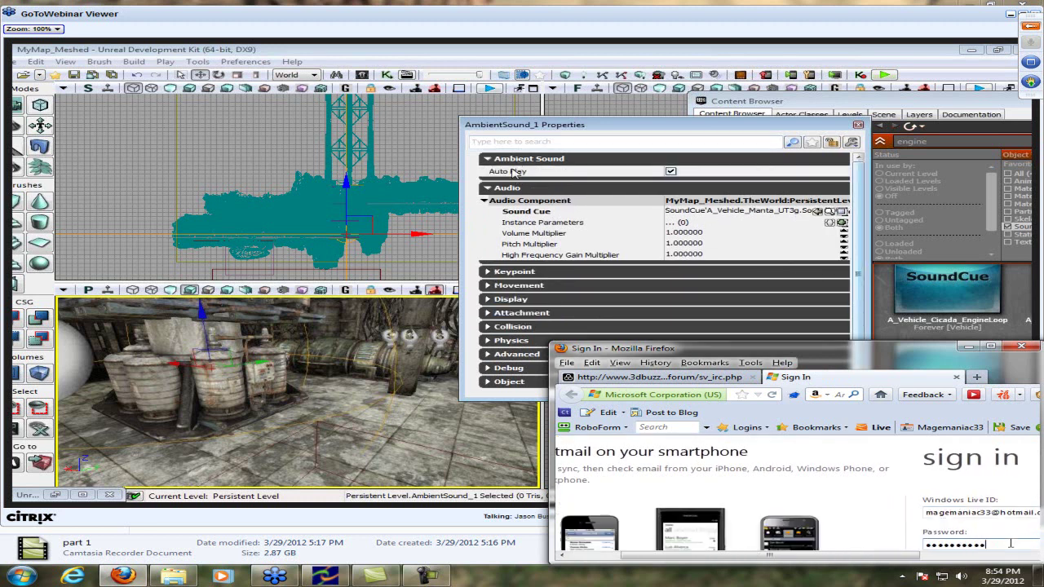
key("Return")
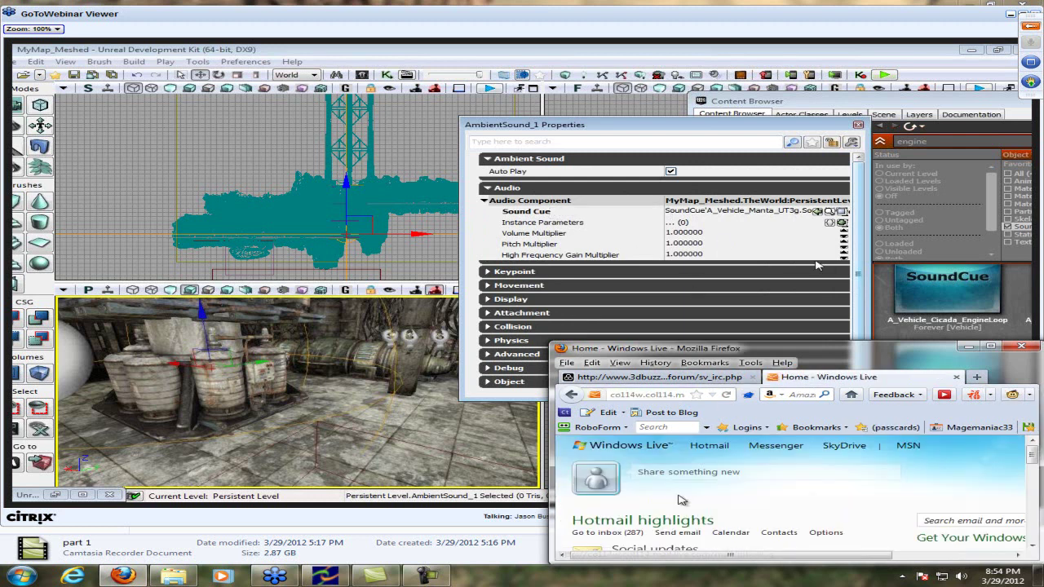
Go to the inbox's stuff folder and open the 3DBuzz Newsletter message
left_click(706, 444)
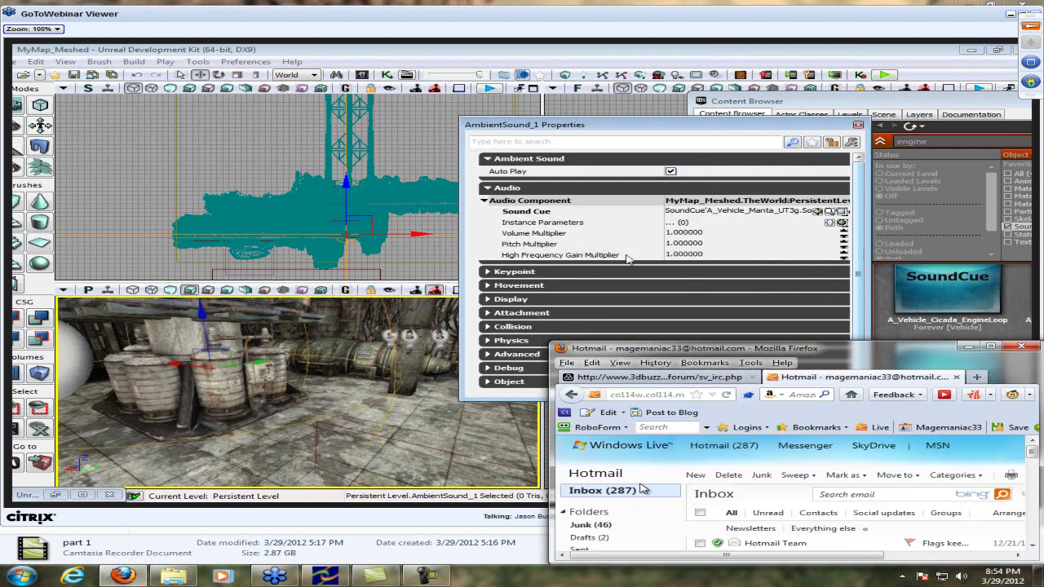
scroll(617, 535, "down", 5)
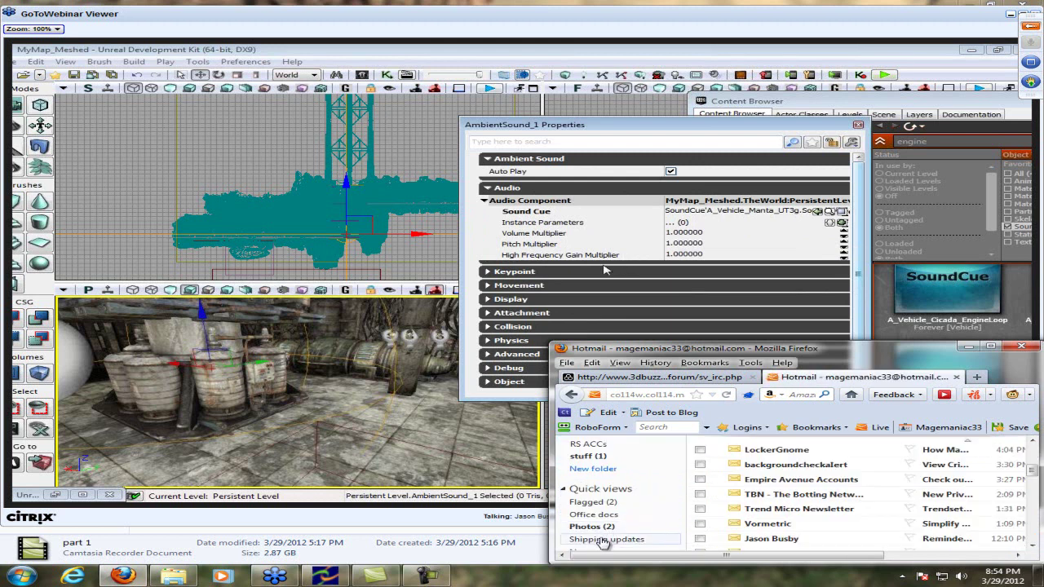
scroll(612, 522, "down", 3)
scroll(615, 481, "up", 3)
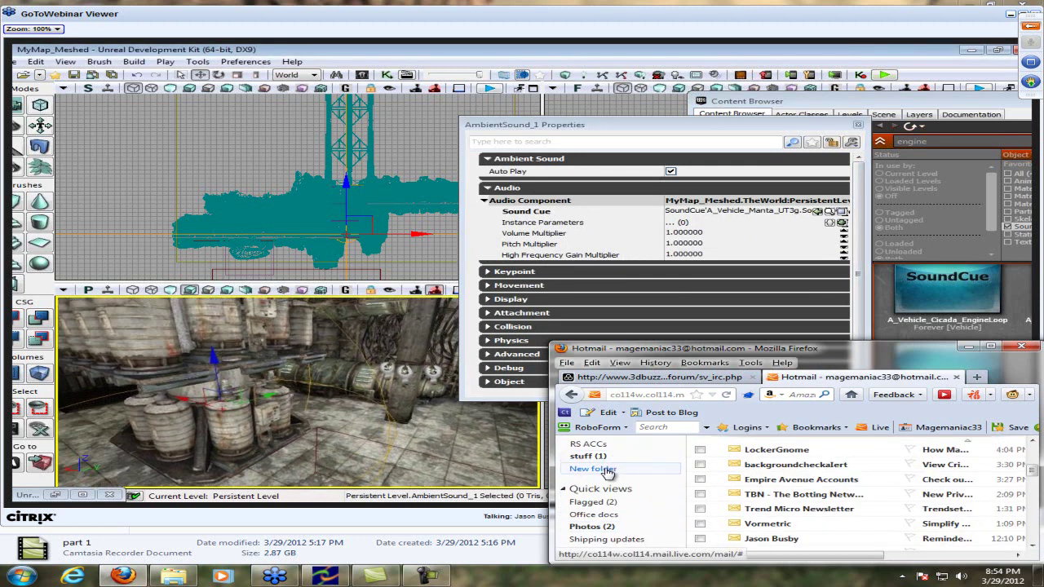
left_click(617, 457)
left_click(820, 494)
left_click_drag(820, 494, 812, 495)
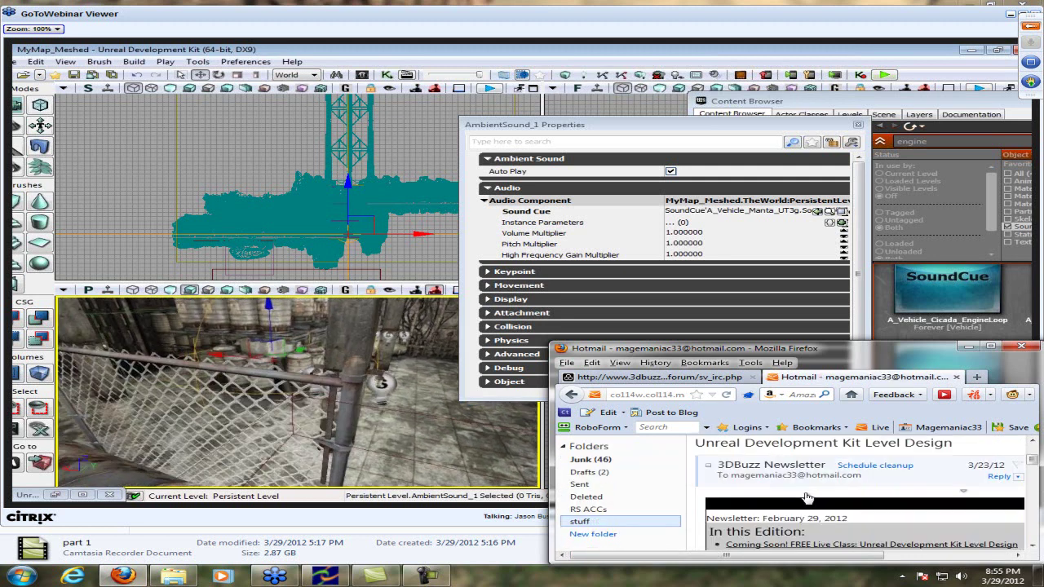
scroll(806, 496, "down", 10)
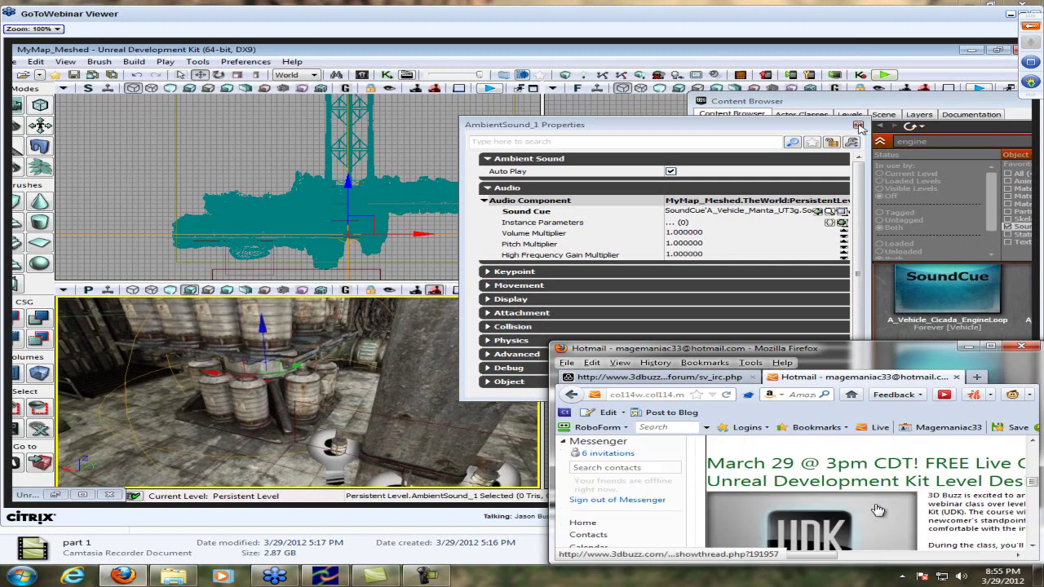
Paste and post the newsletter's GoToMeeting registration link in the class chat
scroll(903, 518, "down", 10)
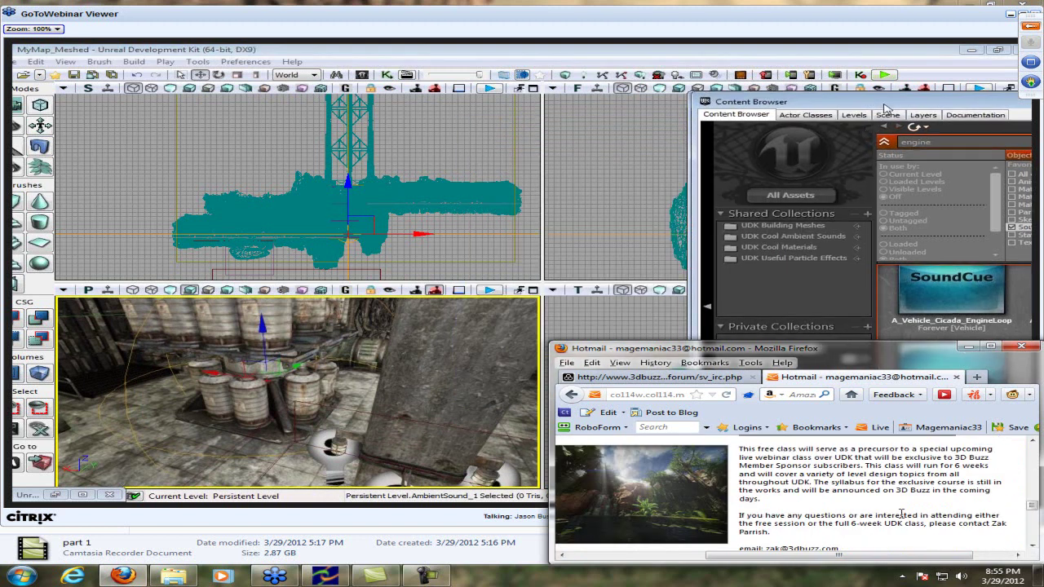
scroll(903, 518, "up", 5)
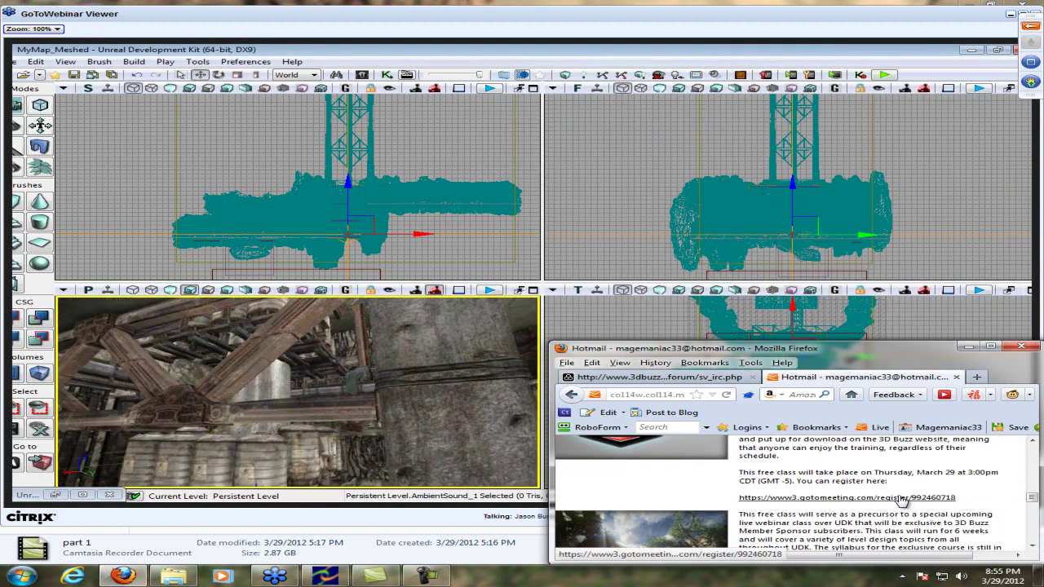
left_click(659, 377)
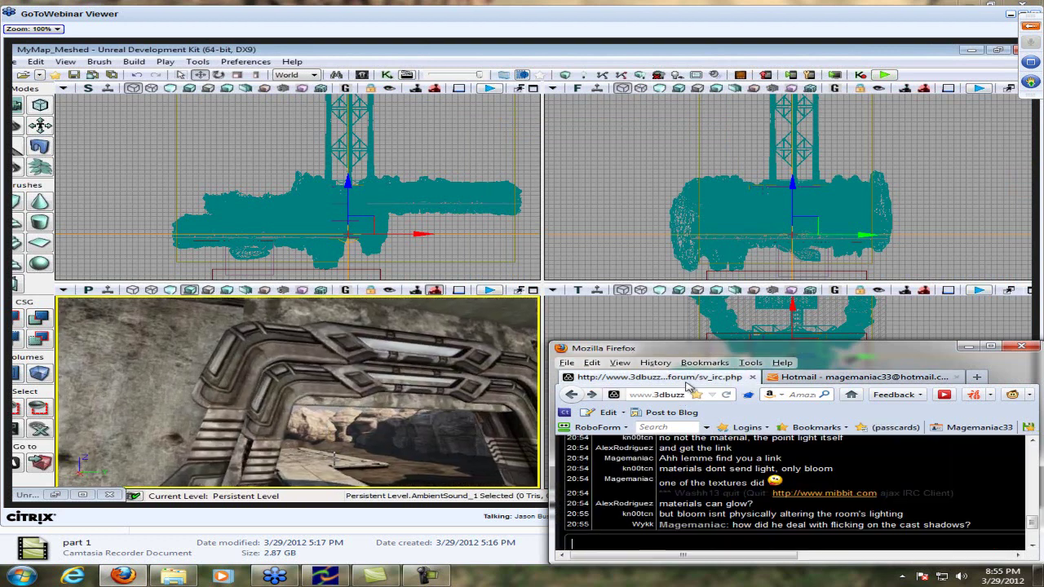
type("https://www3.gotomeeting.com/register/992460718")
key("Return")
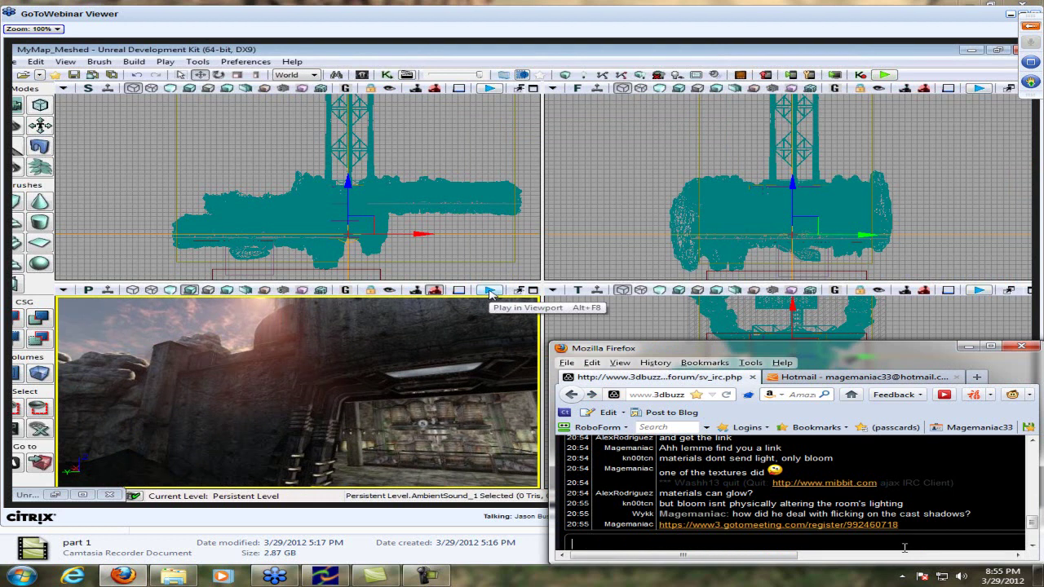
Send the replies 'He didn't do that' and 'I hear nothing'
type("He didn't do that")
key("Return")
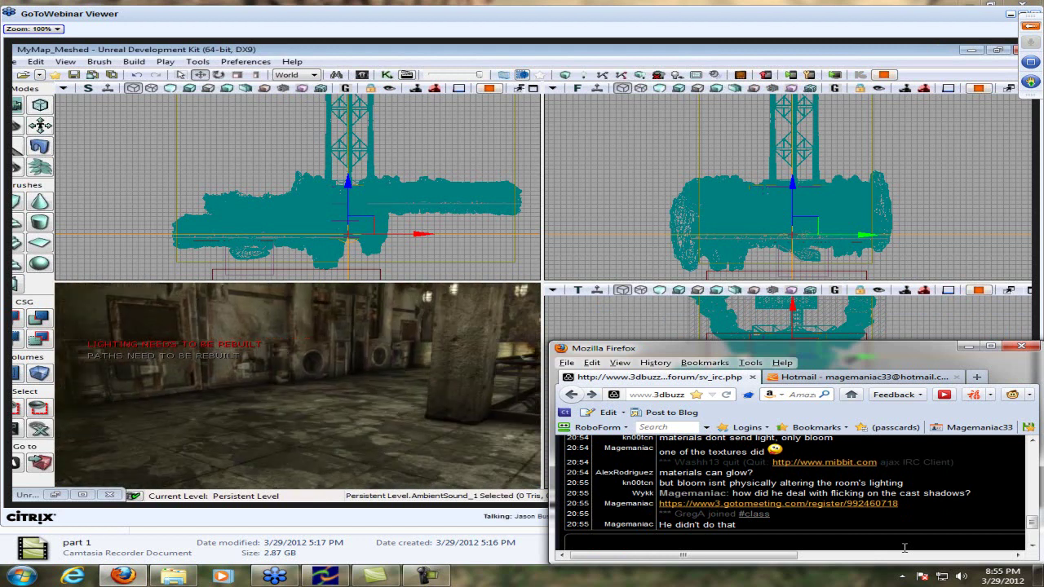
type("I hear nothing")
key("Return")
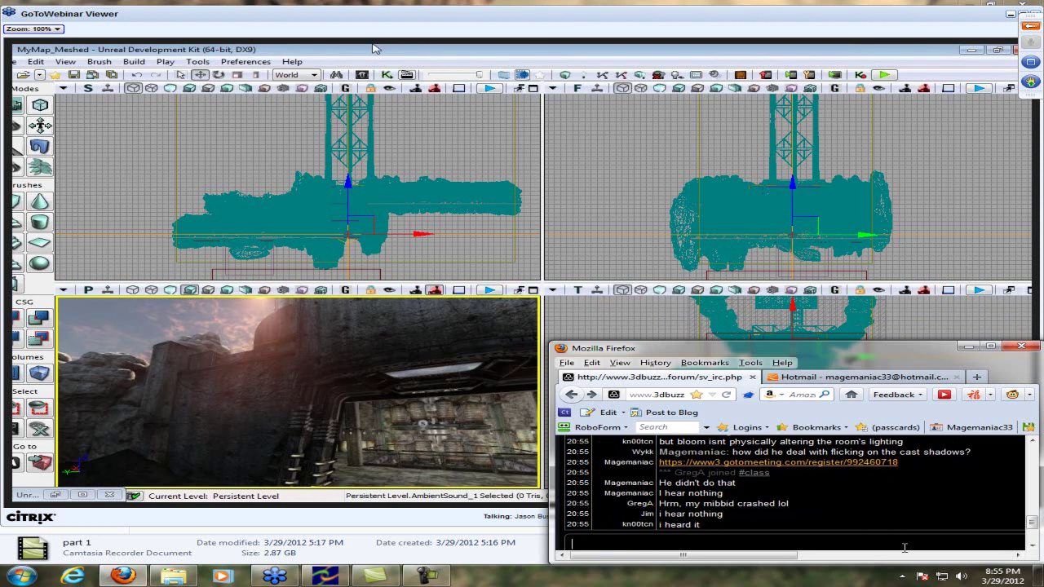
Send 'Lol it's fine xD', 'Record Stereo mix' with Stero corrected, and a 'checkeddd' follow-up
type("Lol it's fine xD")
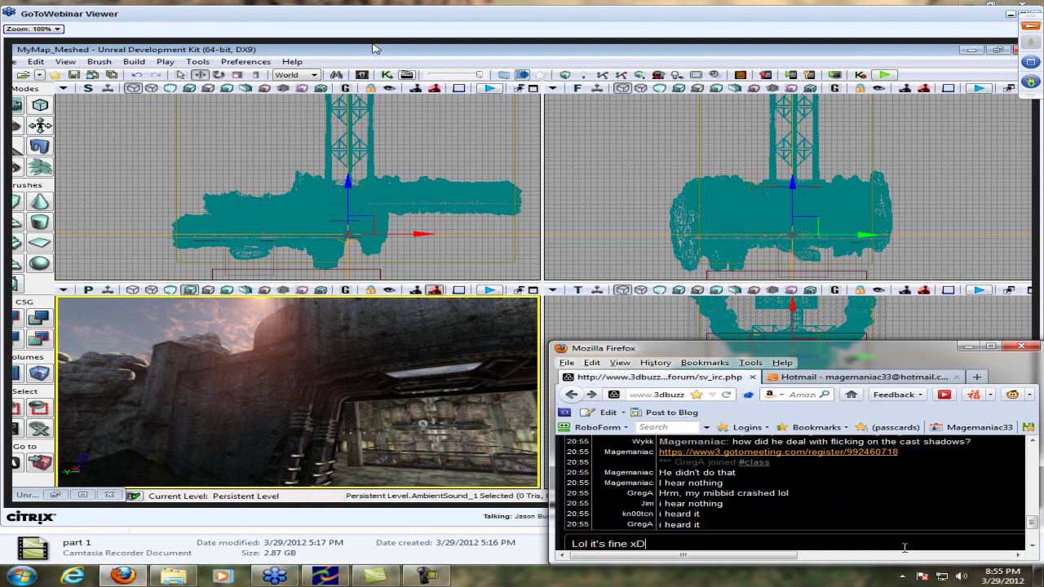
key("Return")
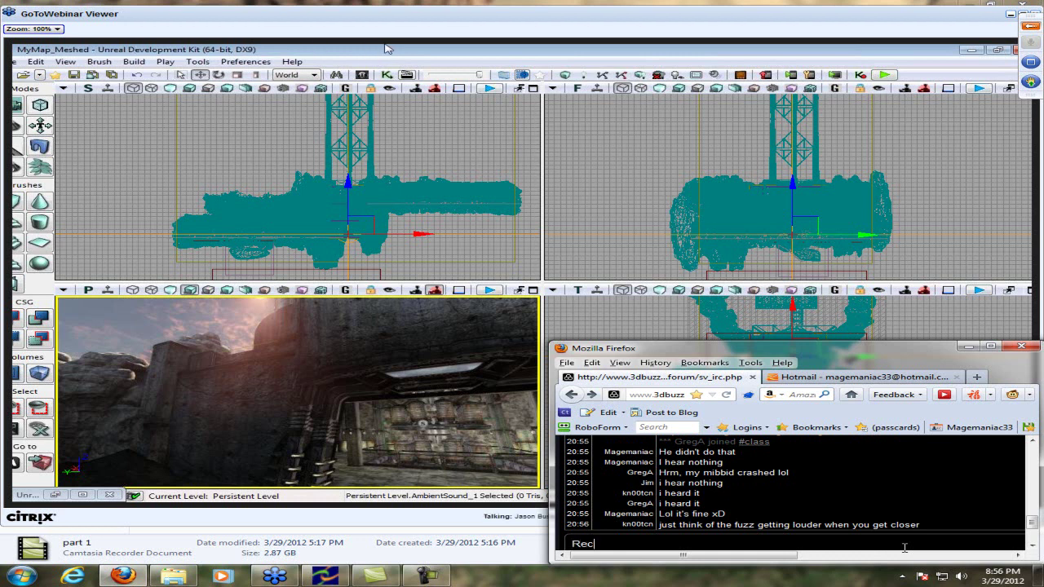
type("cord Stero mix")
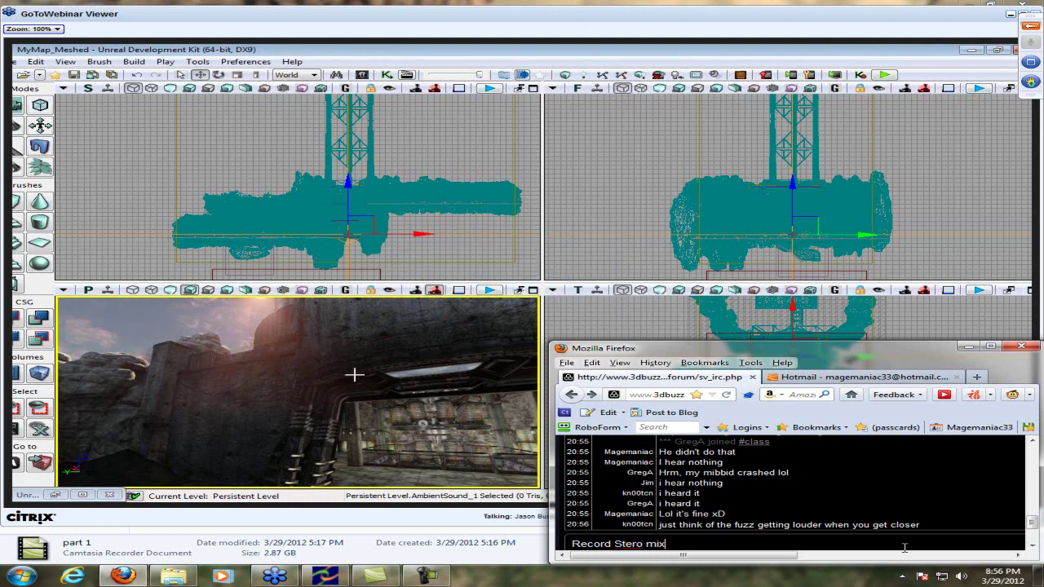
key("BackSpace")
type("ix")
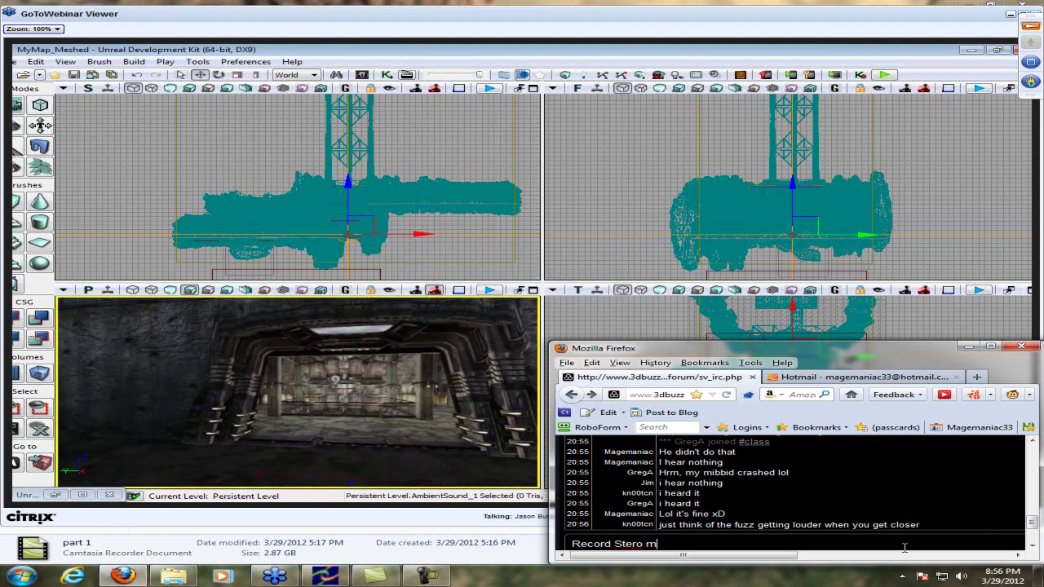
right_click(637, 549)
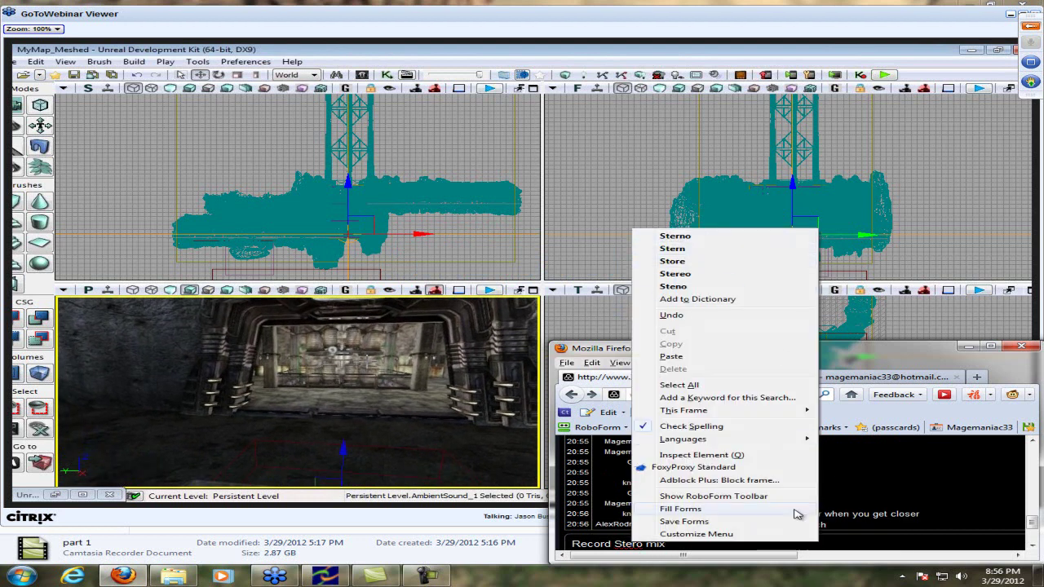
left_click(795, 274)
key("Return")
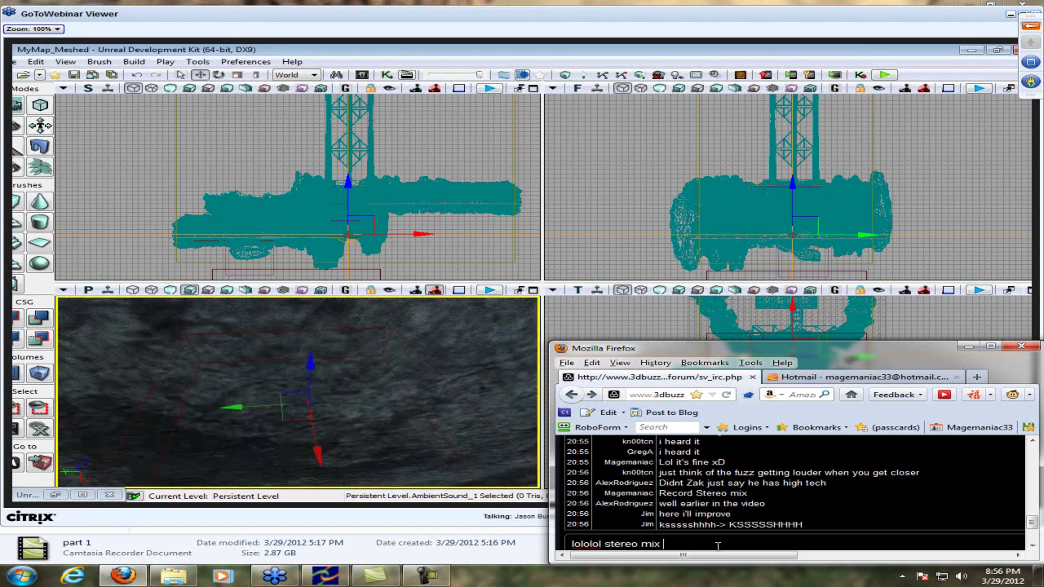
type("checkeddd")
key("Return")
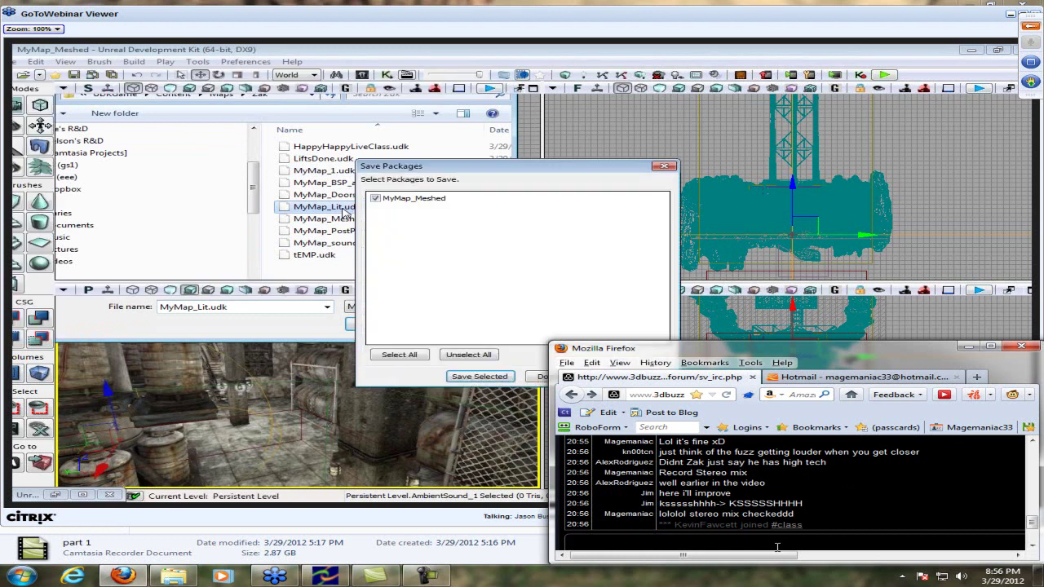
Open the registration link's Introduction to UDK page in a new tab, review it, then close it
scroll(803, 506, "up", 3)
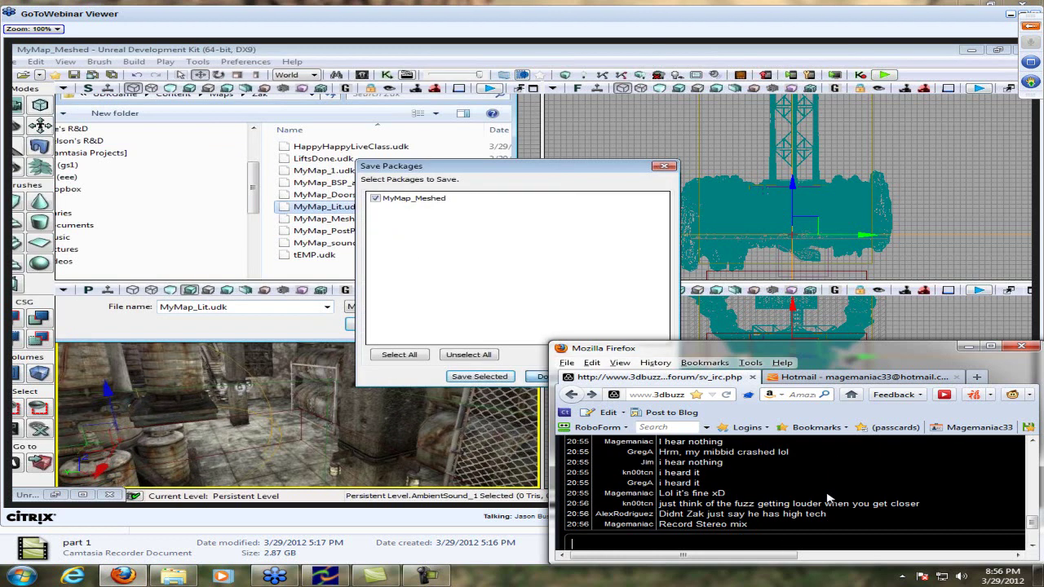
right_click(785, 463)
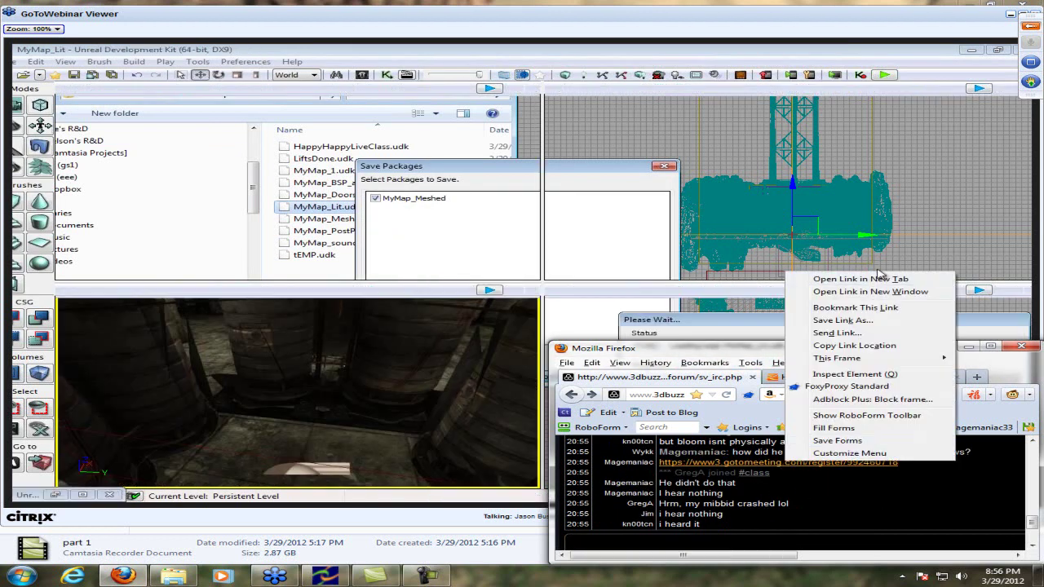
left_click(861, 279)
left_click(783, 377)
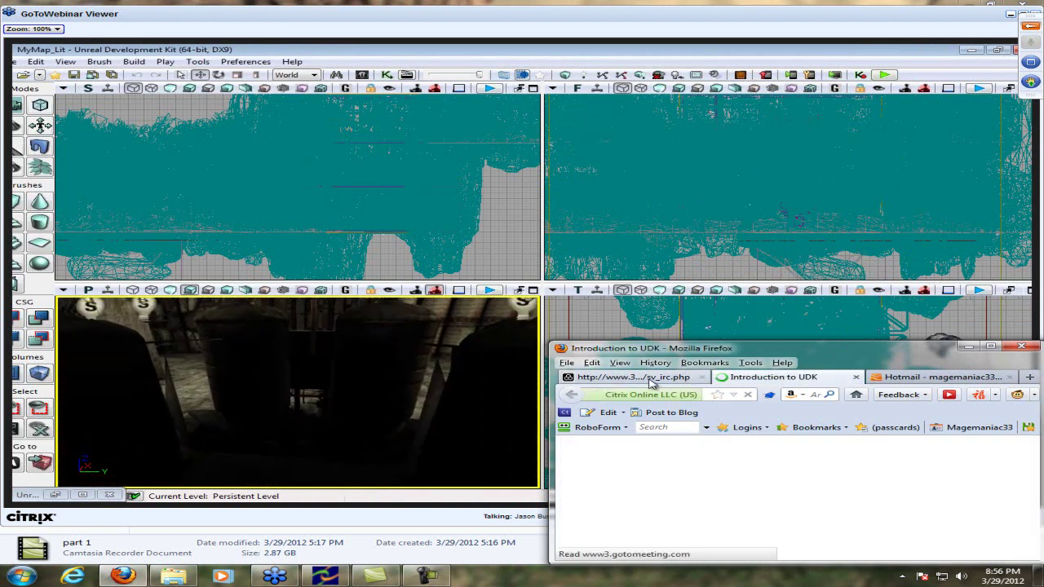
scroll(778, 457, "down", 5)
scroll(771, 482, "up", 2)
scroll(770, 481, "up", 3)
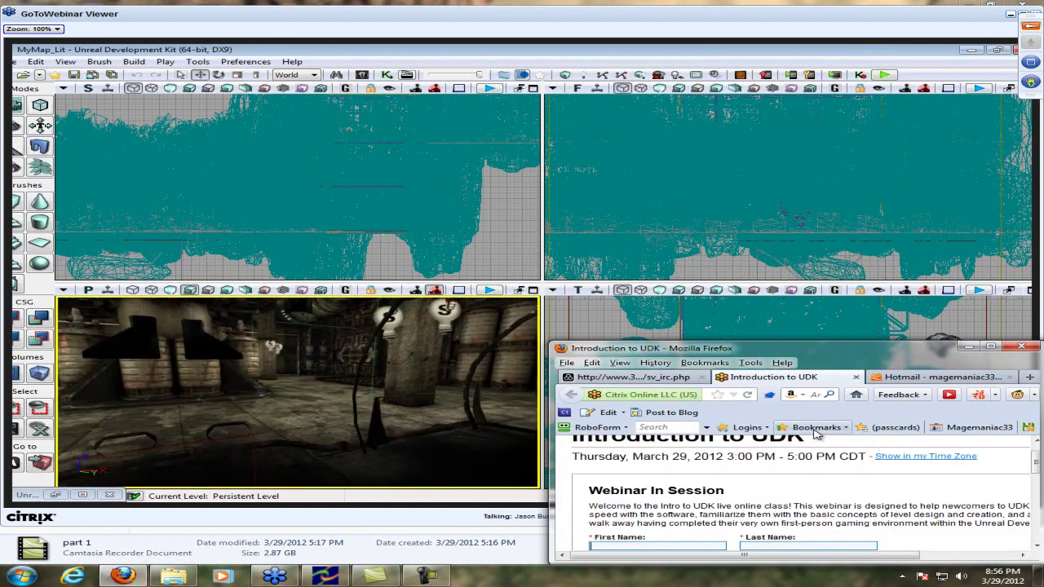
left_click(855, 377)
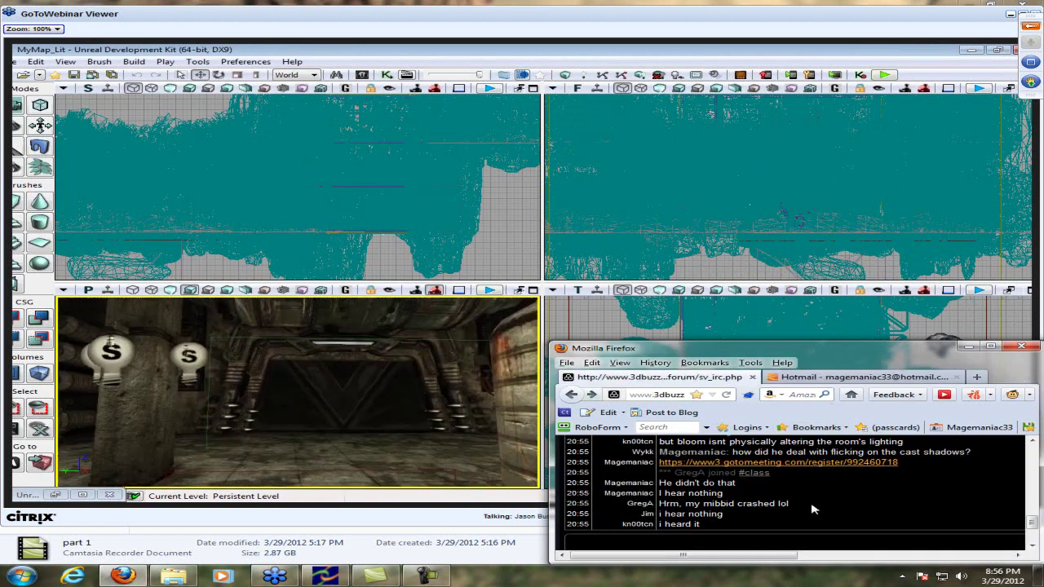
Paste the registration link into the class chat again and send it
left_click(763, 540)
type("https://www3.gotomeeting.com/register/992460718")
key("Return")
left_click_drag(751, 560, 798, 559)
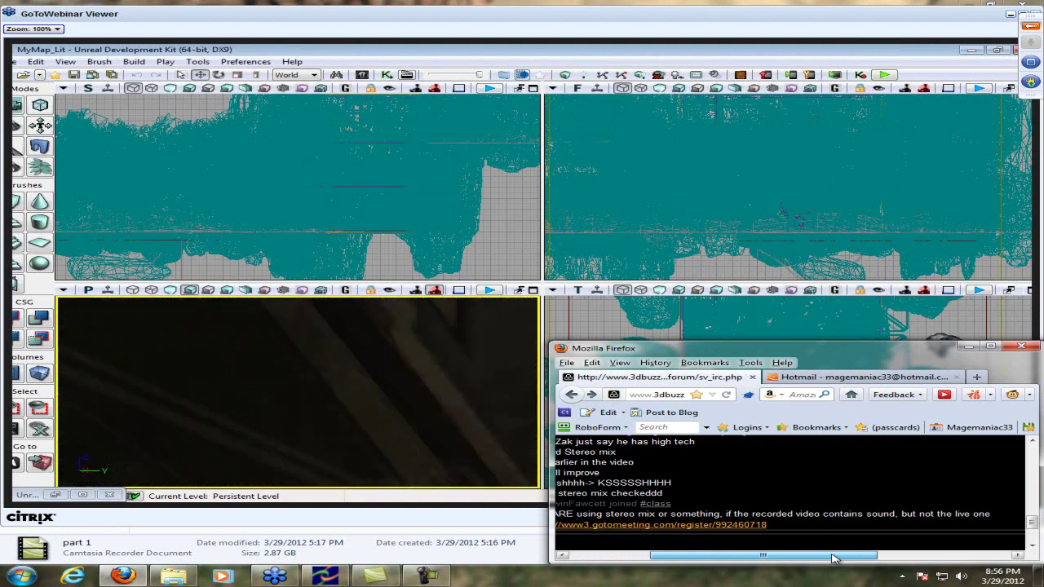
left_click_drag(826, 559, 750, 558)
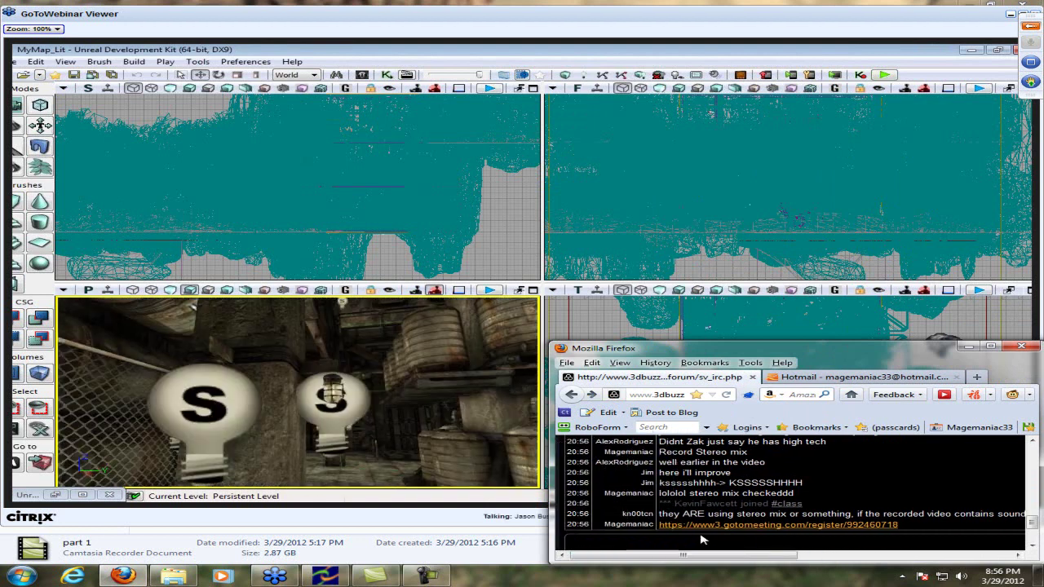
Send 'Ahhh', 'just not in webinar' and 'worked for me :P' as separate chat messages
scroll(693, 539, "down", 2)
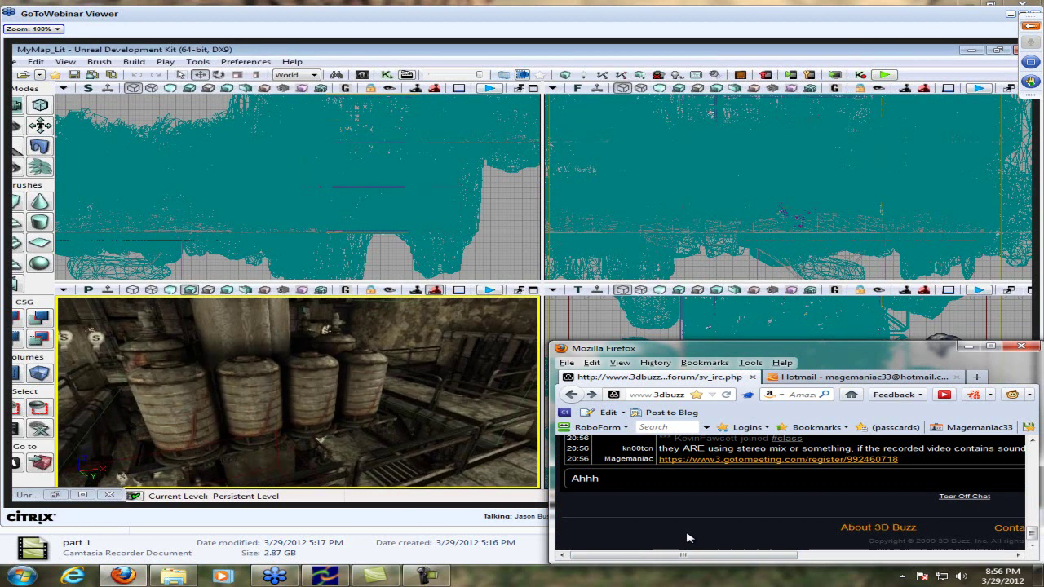
key("Return")
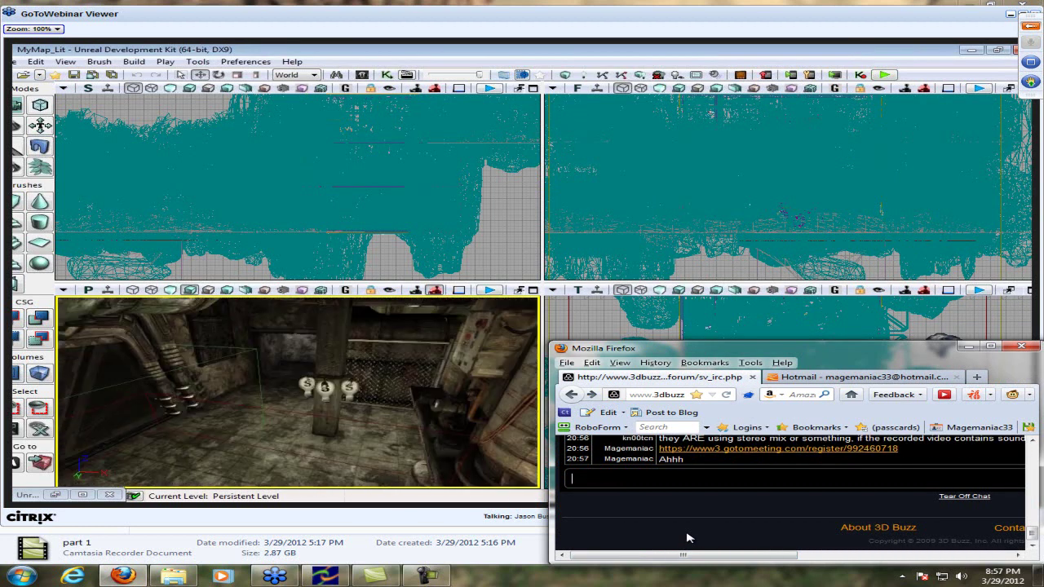
type("just not in ")
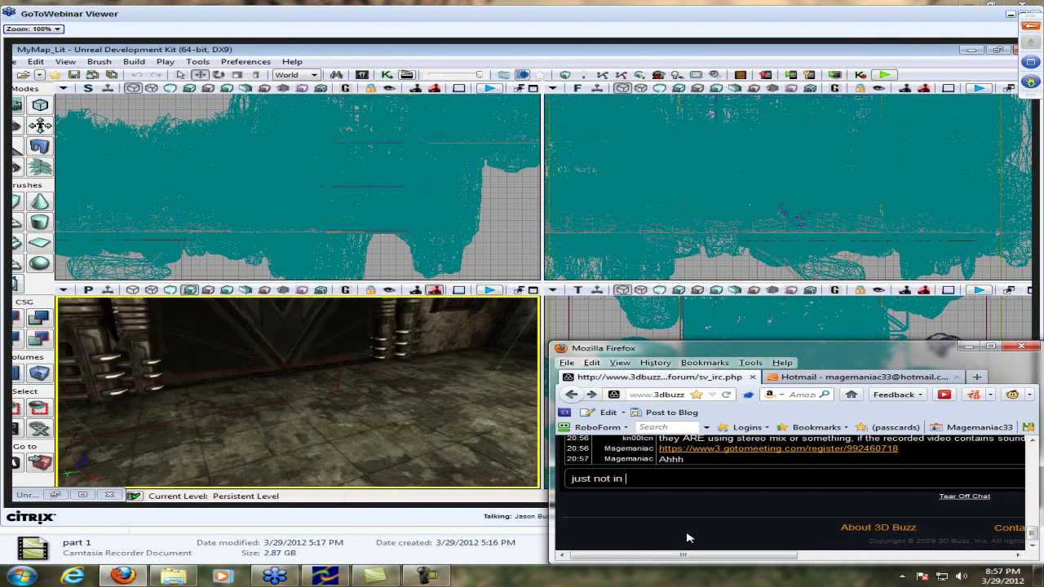
type("webinar")
key("Return")
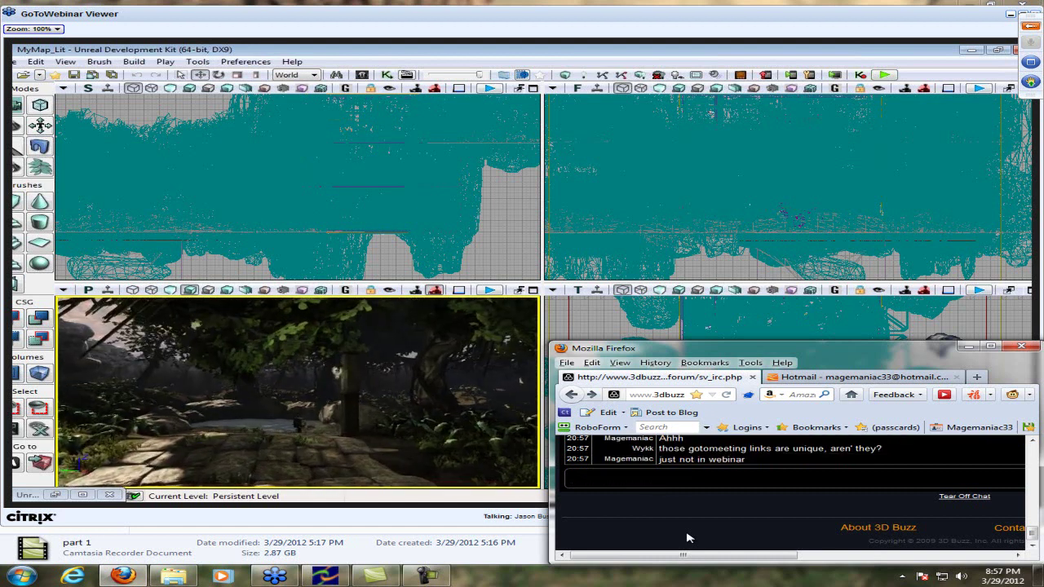
scroll(687, 539, "up", 2)
scroll(688, 539, "down", 2)
type("worked for me")
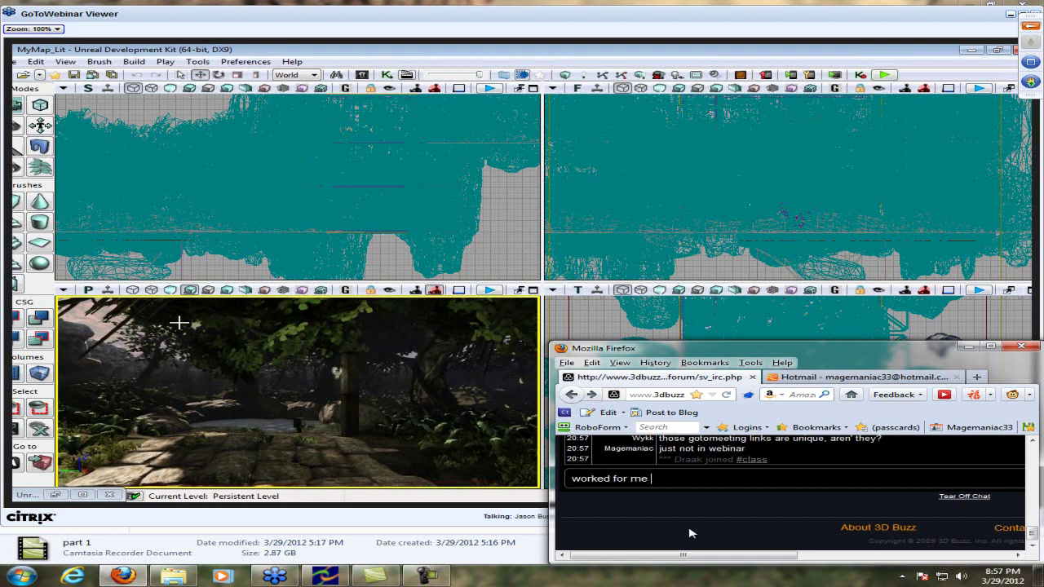
type(" :P")
key("Return")
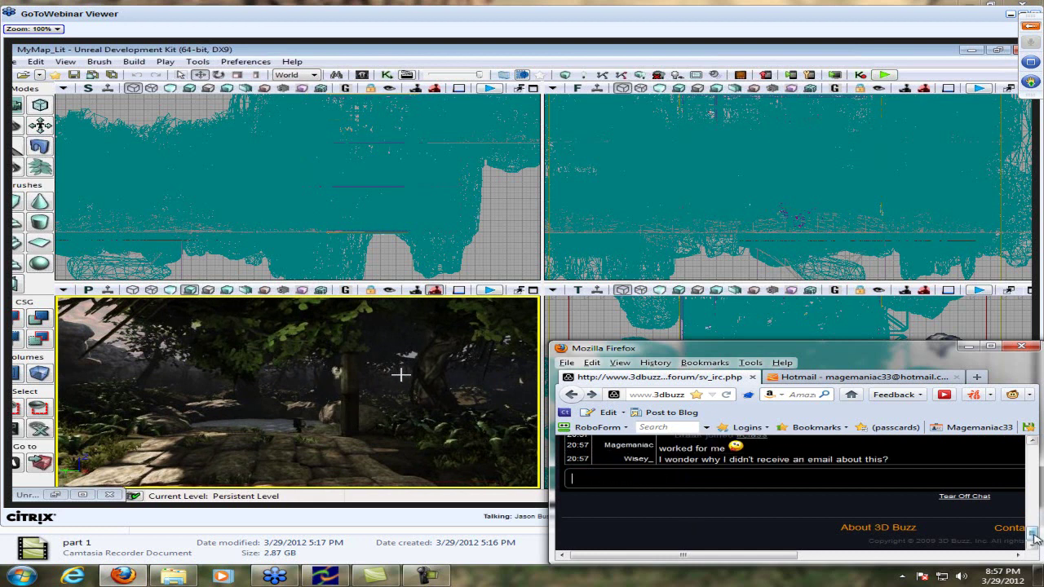
scroll(1033, 532, "up", 1)
scroll(1034, 532, "up", 1)
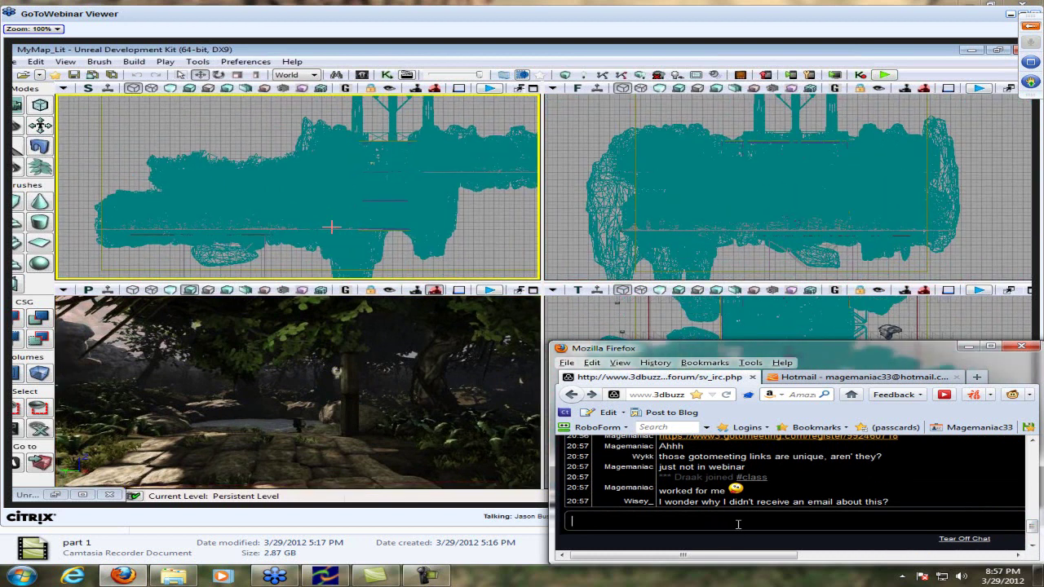
Reply about checking 'send me updates', then paste and send the meeting registration link
type("idk I")
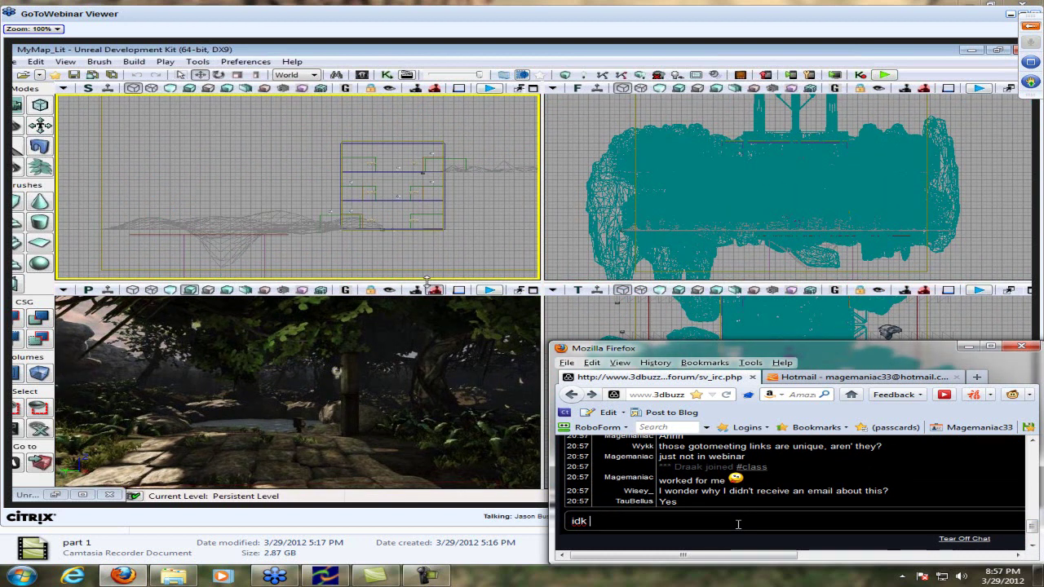
type(" wouldn't be here if I d")
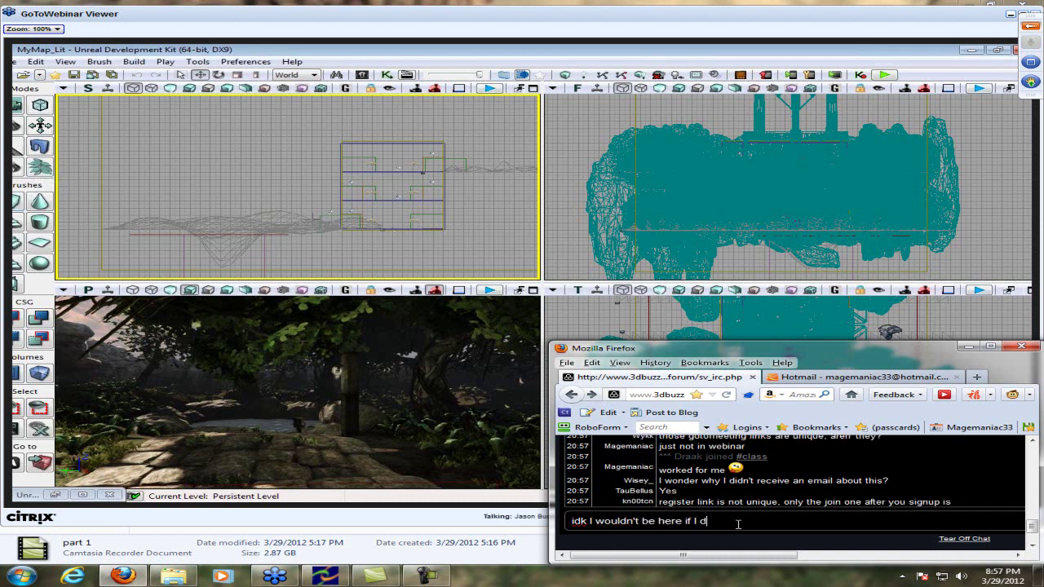
type("idn't che")
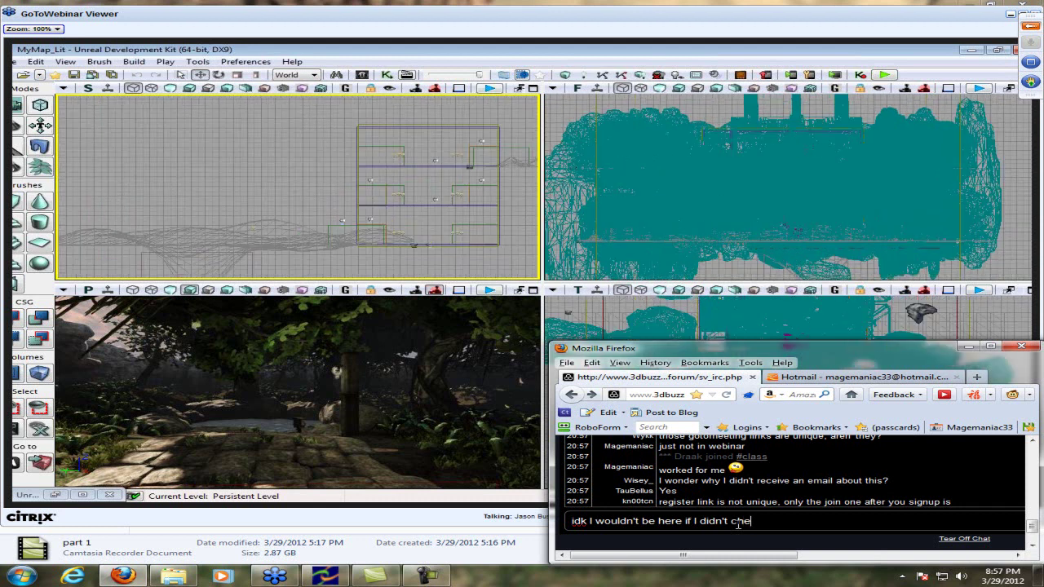
type("ck the send me updates")
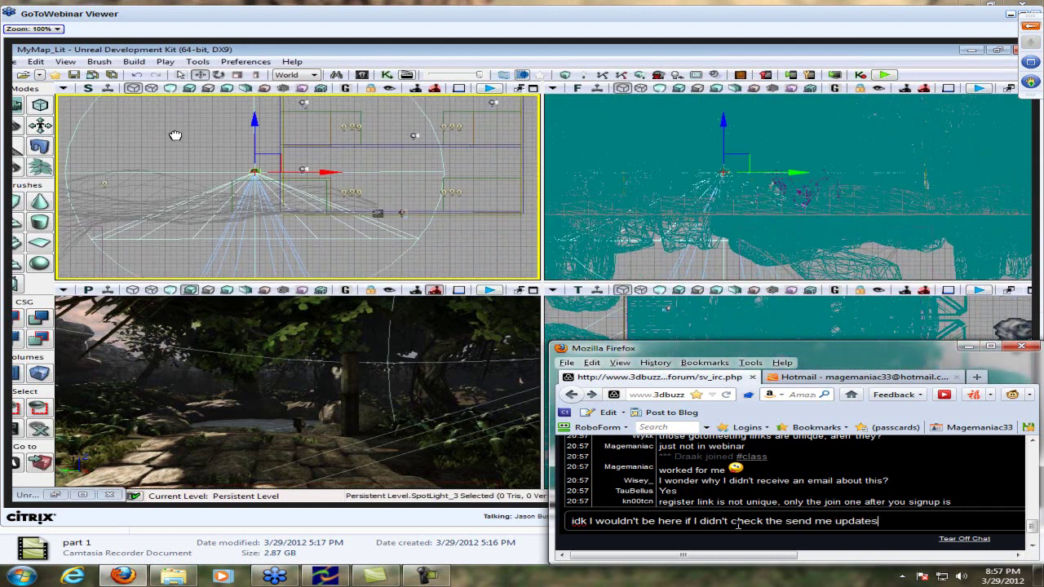
key("Return")
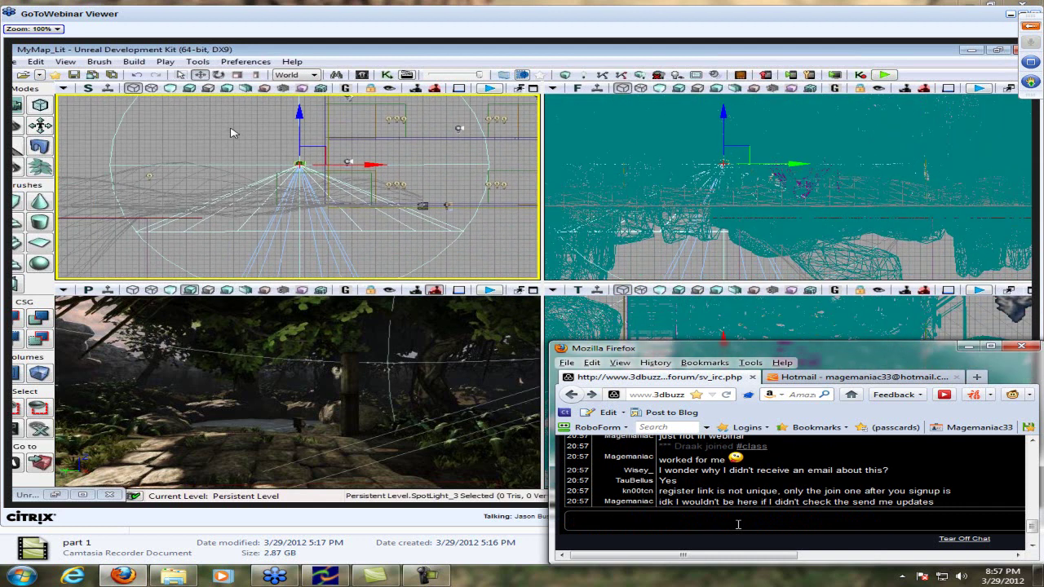
type("https://www3.gotomeeting.com/register/992460718")
key("Return")
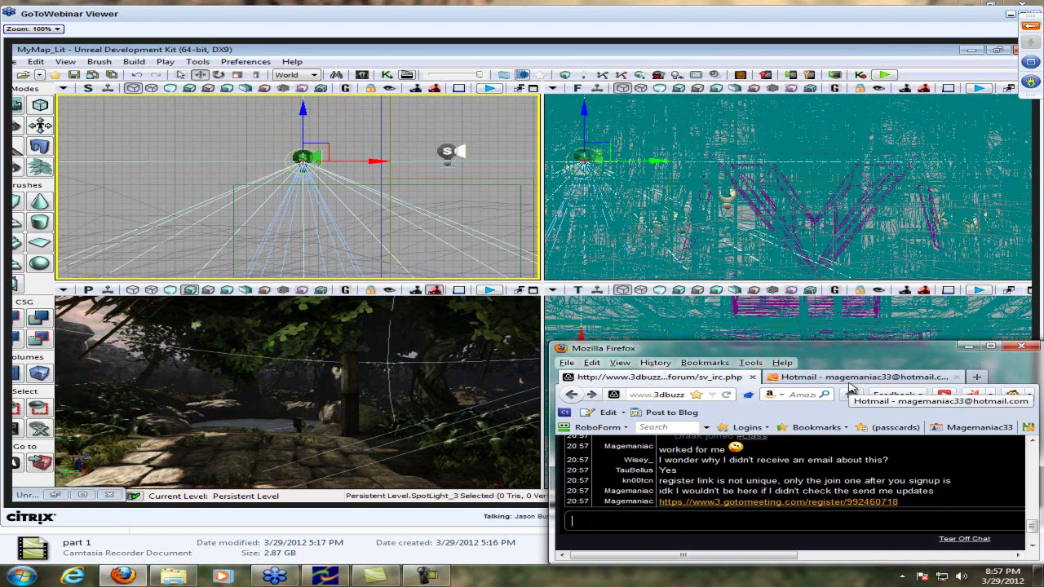
Post 'I think it registers just this meeting' and glance at the mail tab
type("I think it register")
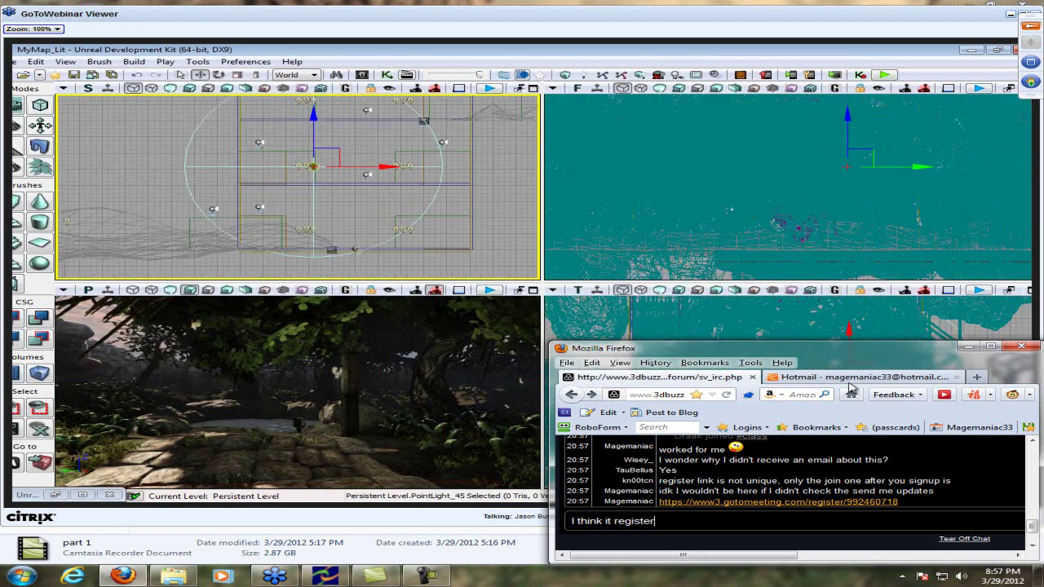
type("esj")
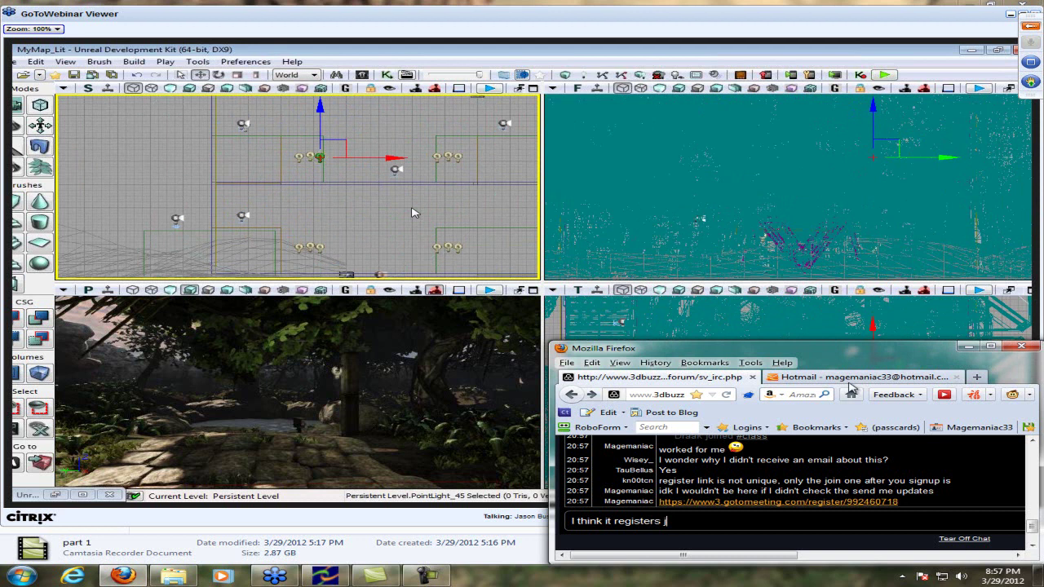
type("ust this meeting")
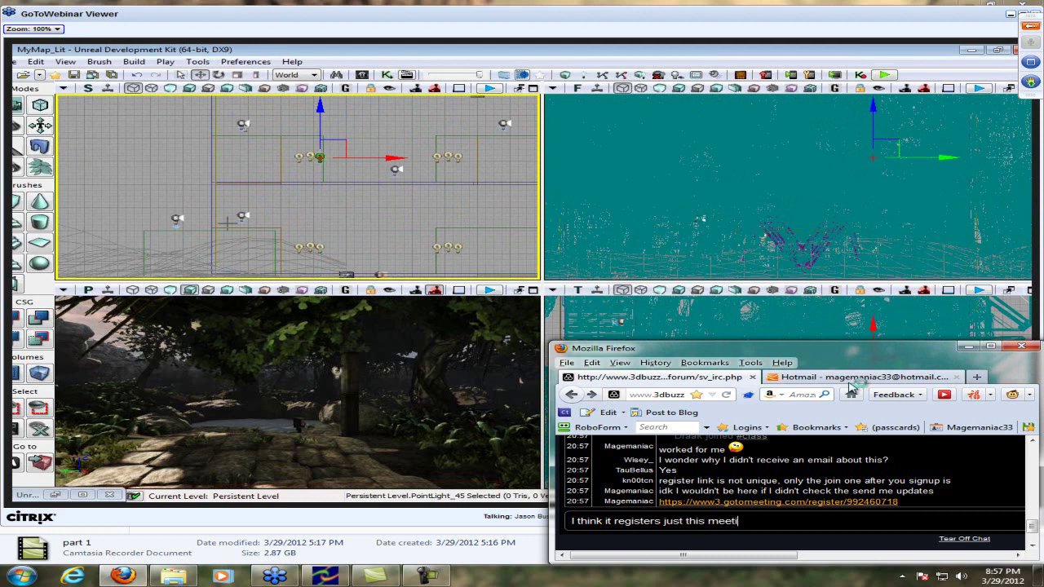
key("Return")
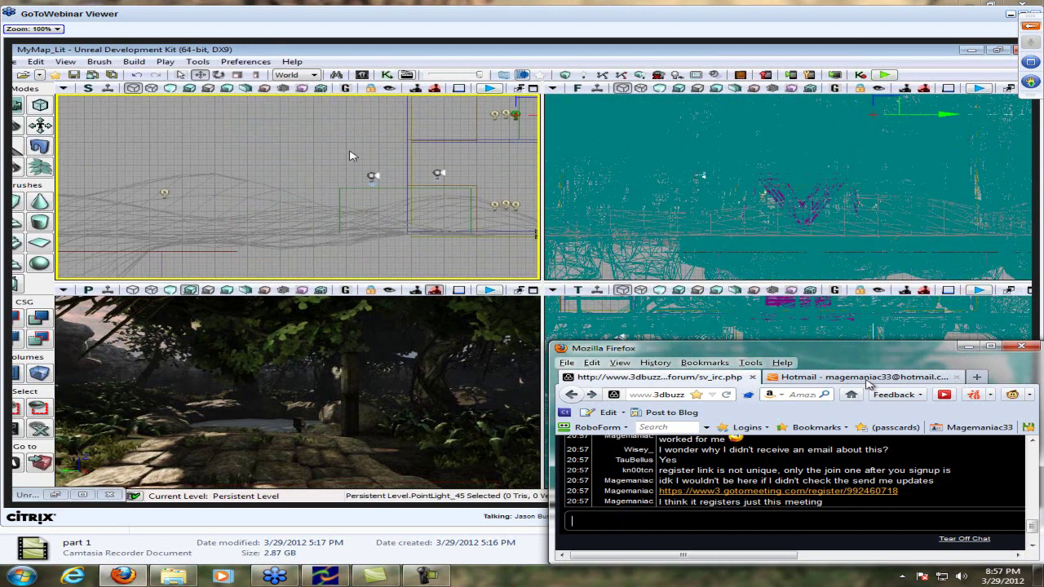
left_click(870, 378)
left_click(656, 375)
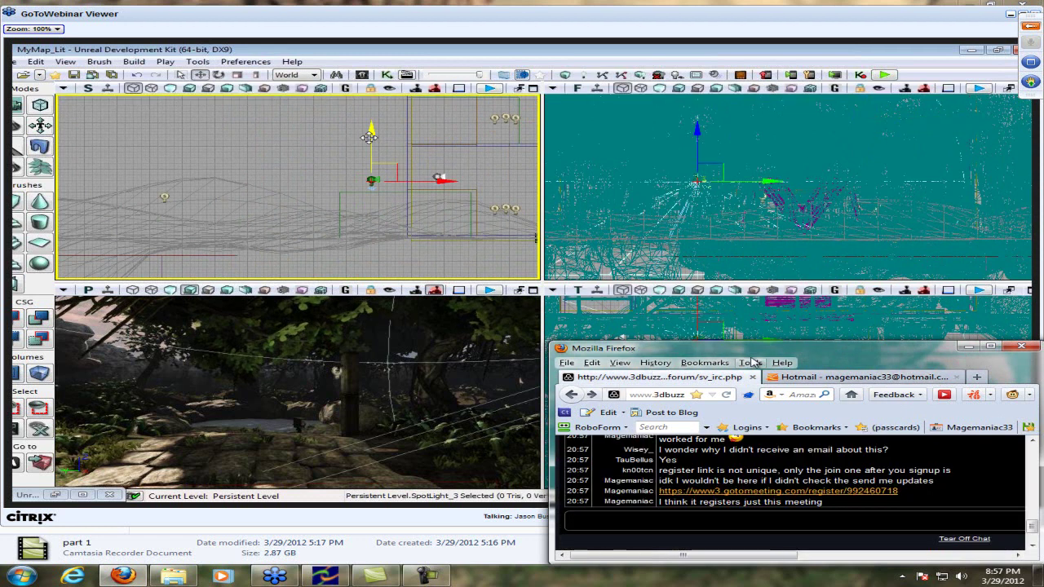
Move the chat window slightly right and reply 'nah'
left_click_drag(806, 351, 842, 346)
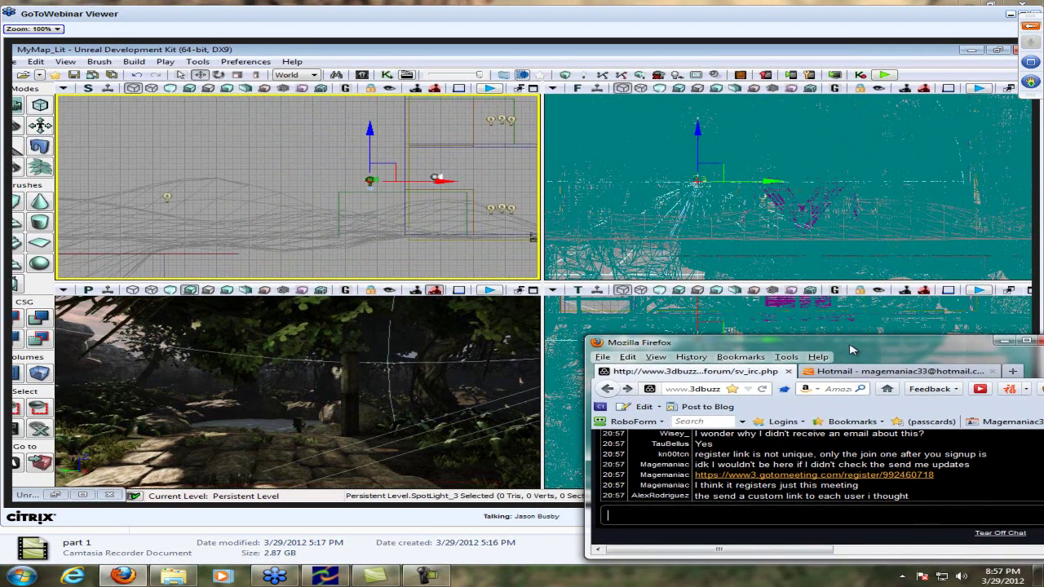
type("nah")
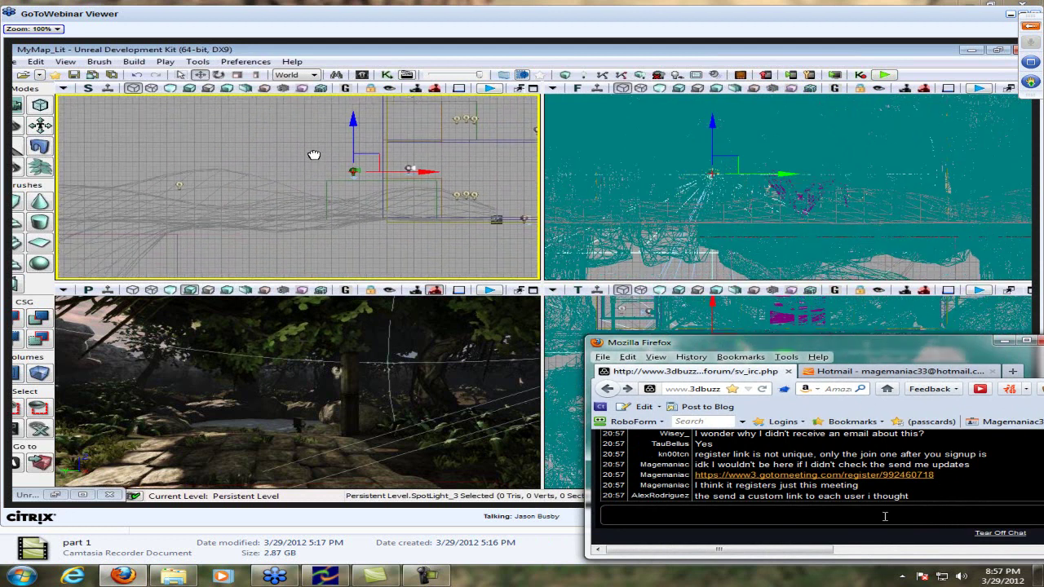
key("Return")
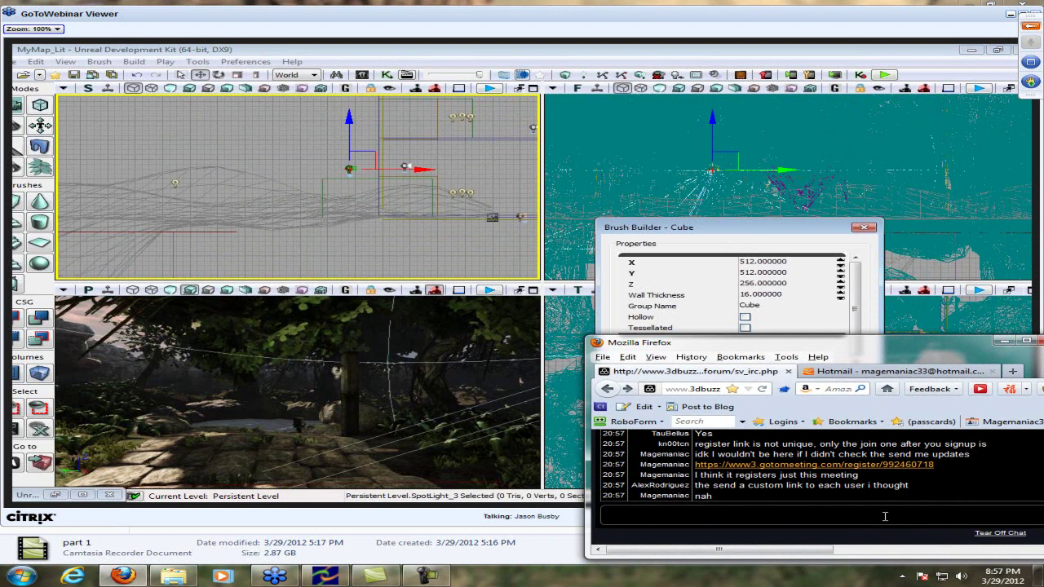
Post the chat reply that the number there is unique to the meeting
type("the number")
type(" the")
key("BackSpace")
type("there in")
type(" un")
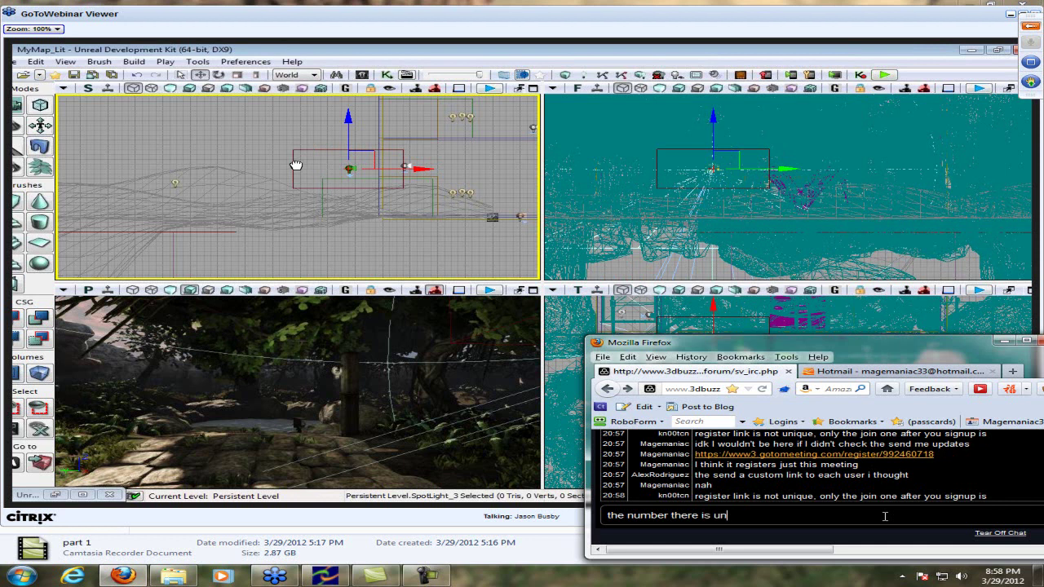
type("ique tothe meet")
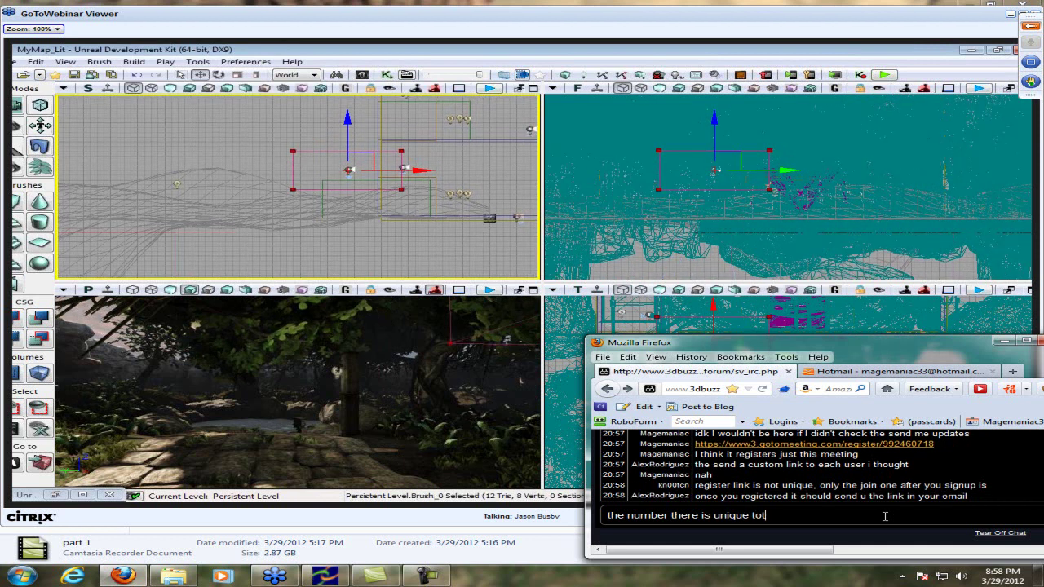
key("BackSpace")
key("BackSpace")
key("BackSpace")
key("BackSpace")
key("BackSpace")
key("BackSpace")
key("BackSpace")
key("BackSpace")
key("BackSpace")
type("o the me")
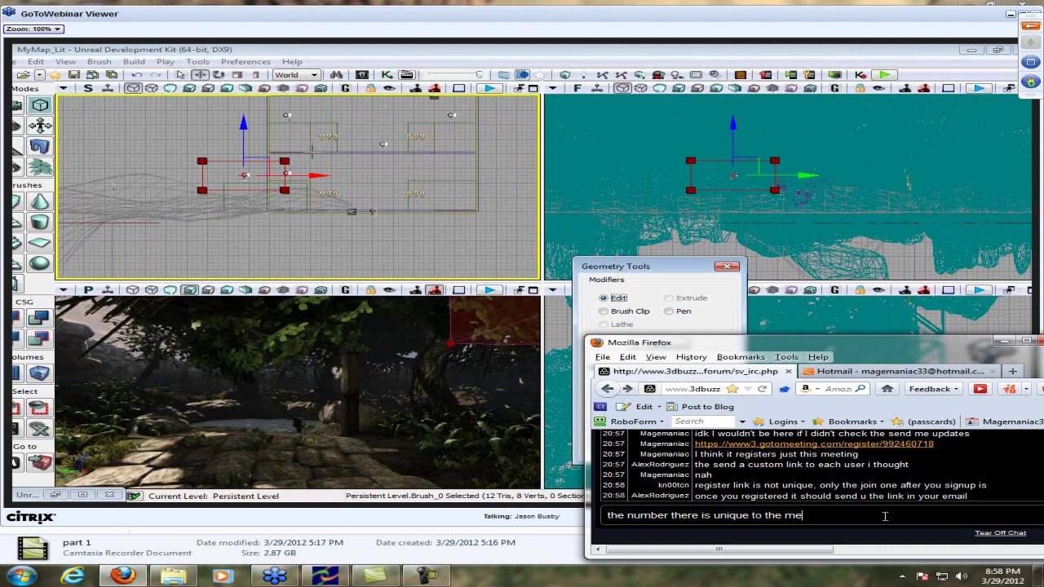
type("eting")
key("Return")
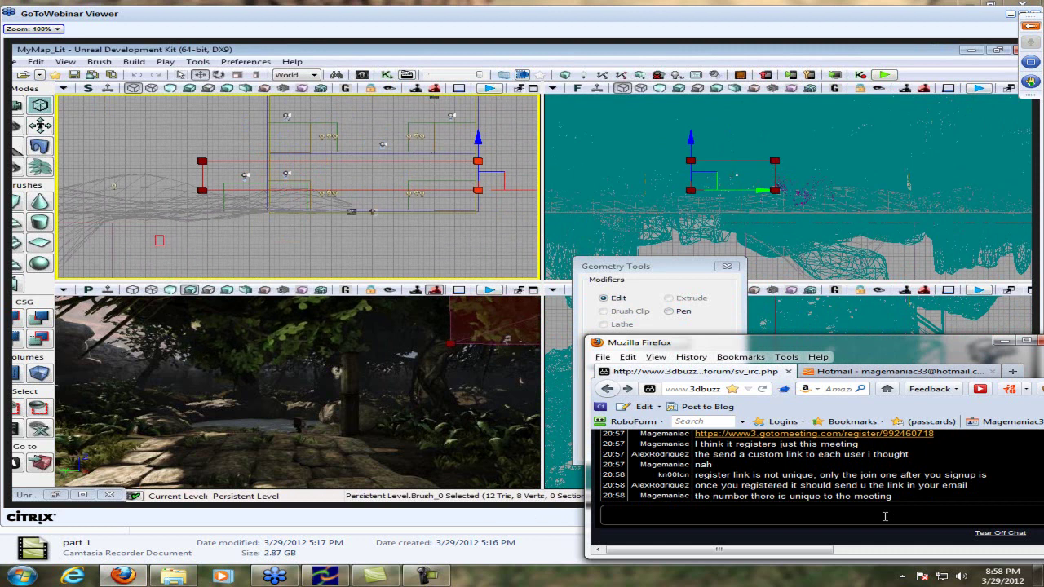
Look through the Hotmail Junk folder, briefly returning to chat before switching back
left_click(919, 375)
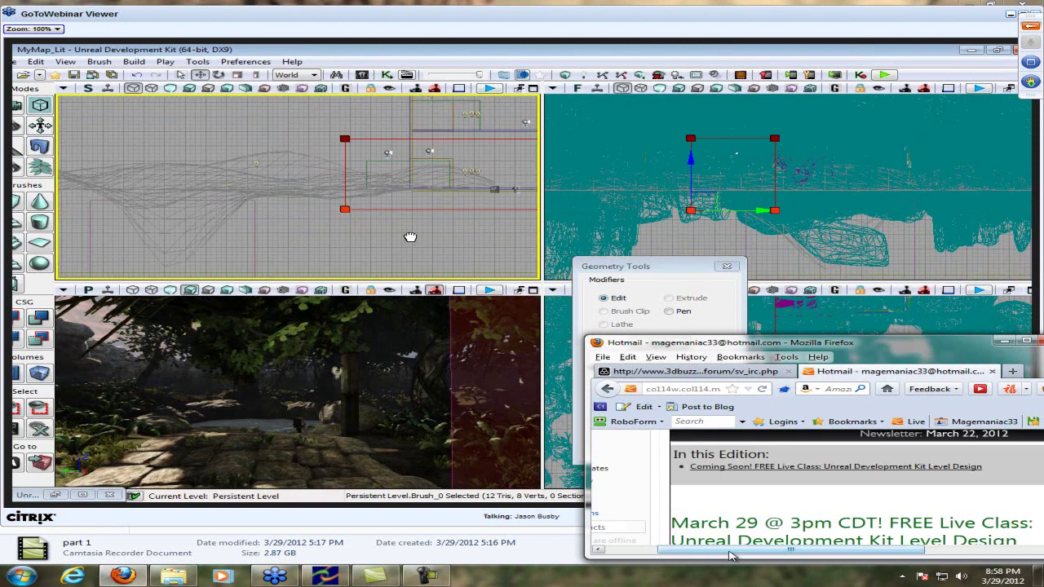
left_click(643, 456)
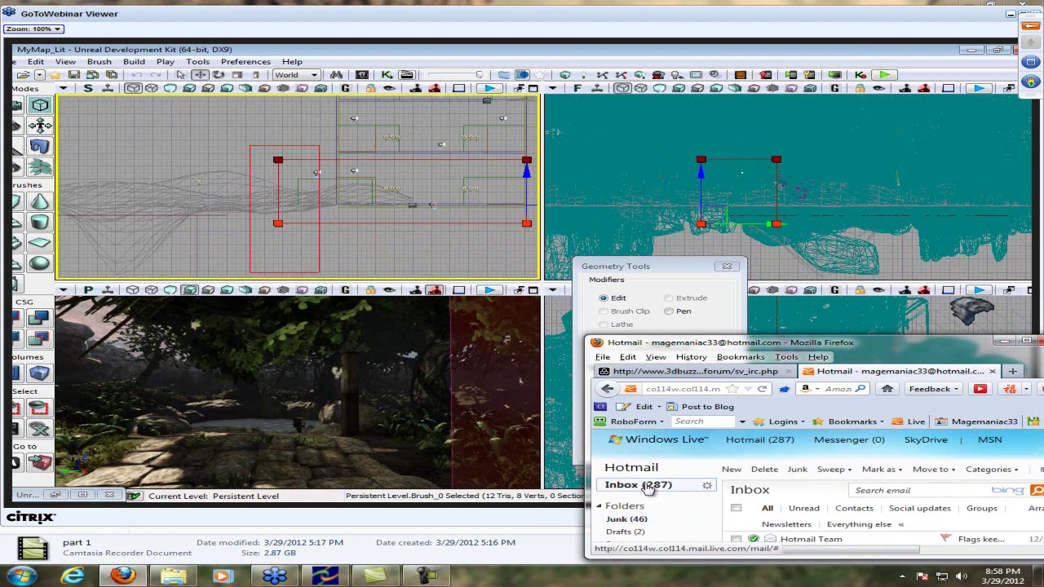
scroll(648, 486, "down", 2)
scroll(679, 471, "down", 10)
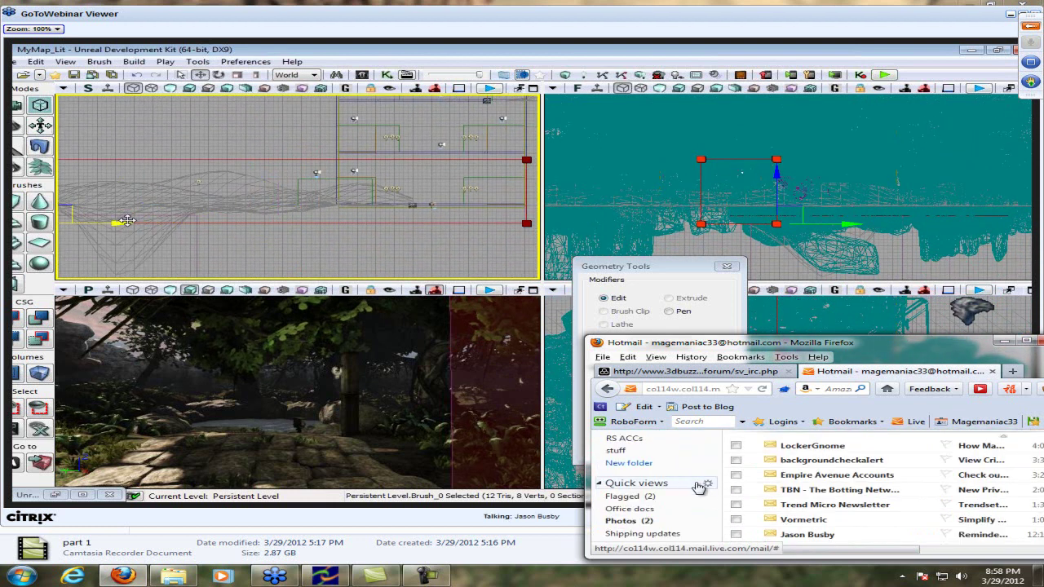
scroll(868, 499, "up", 2)
scroll(869, 499, "down", 2)
scroll(883, 515, "down", 3)
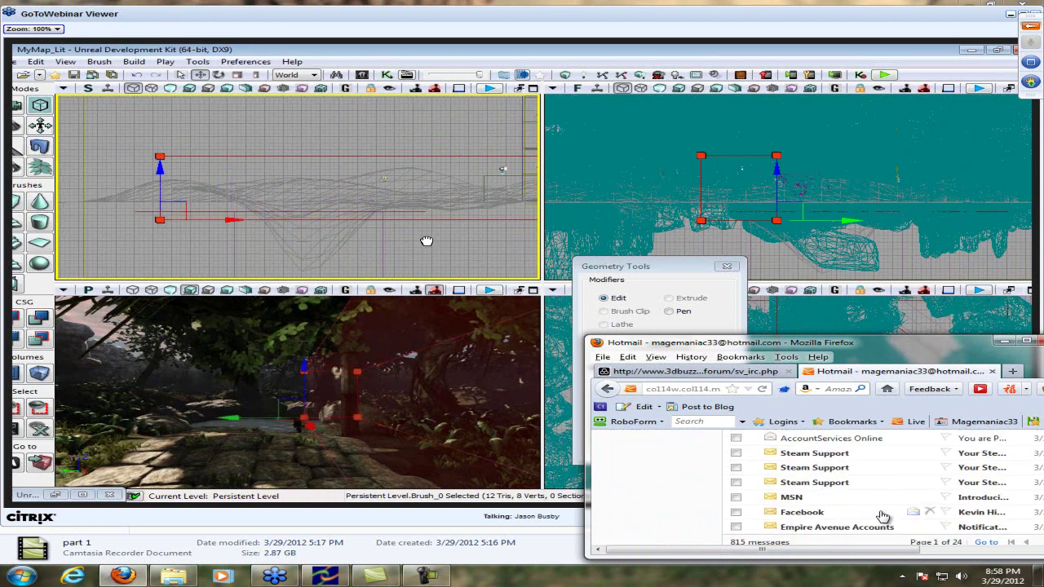
scroll(882, 515, "up", 5)
scroll(882, 514, "up", 2)
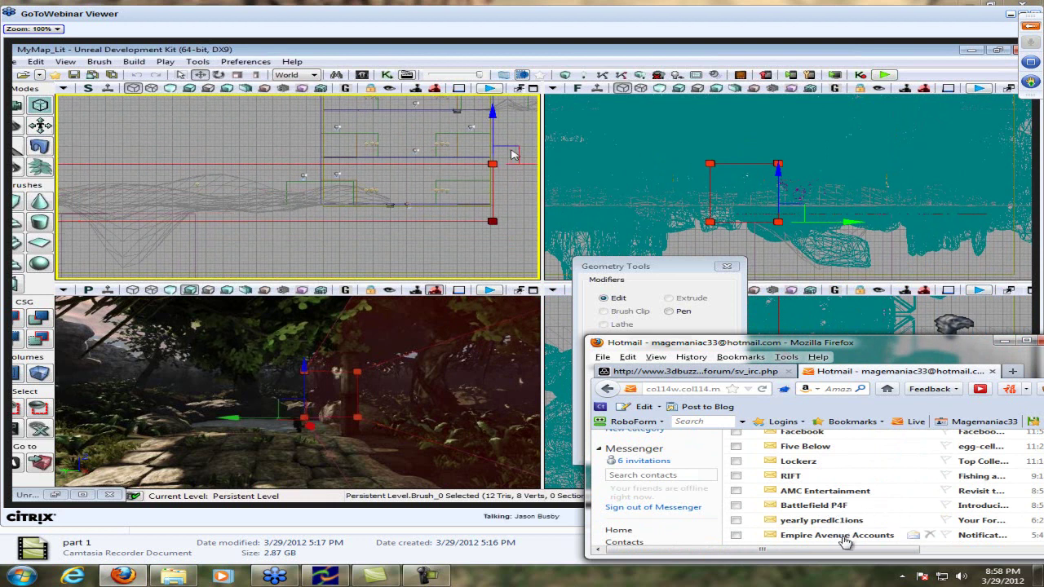
scroll(844, 518, "right", 3)
scroll(832, 523, "down", 3)
scroll(832, 523, "left", 3)
scroll(832, 523, "up", 3)
left_click(734, 372)
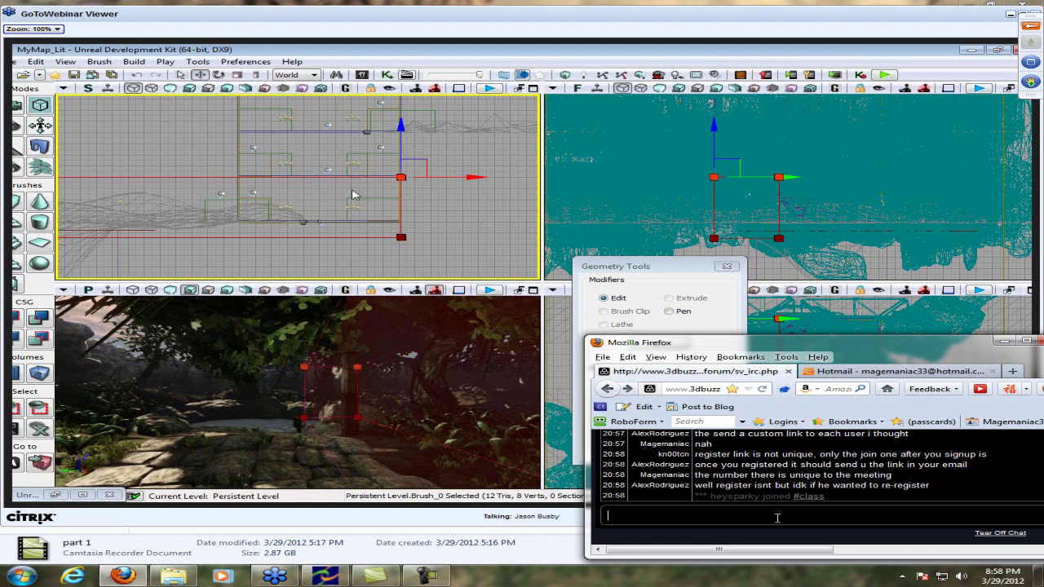
left_click(898, 371)
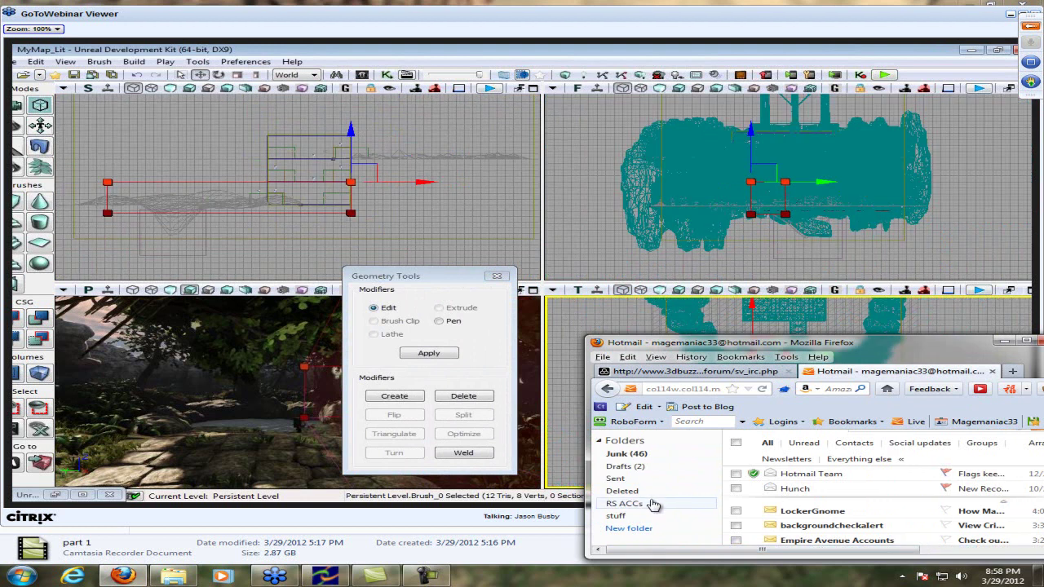
Read the 3DBuzz Newsletter email in the Hotmail stuff folder
left_click(638, 517)
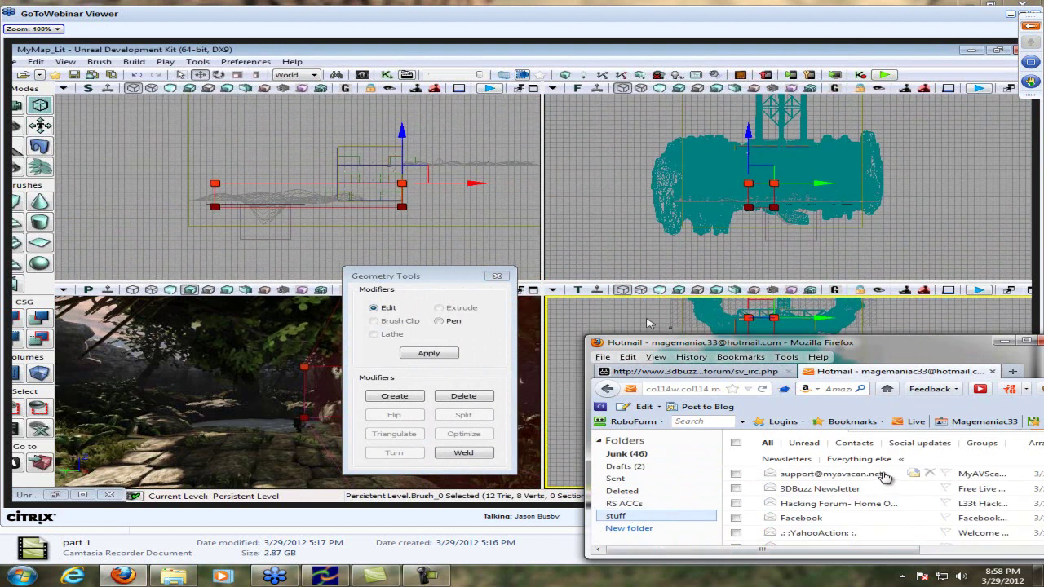
left_click(867, 492)
scroll(848, 522, "down", 5)
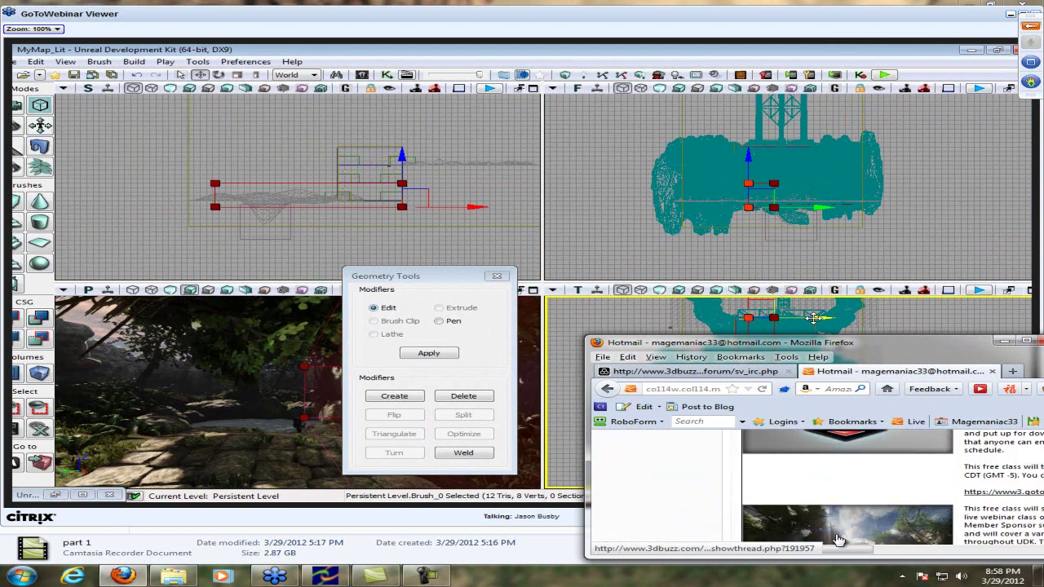
scroll(840, 538, "up", 3)
scroll(807, 513, "up", 2)
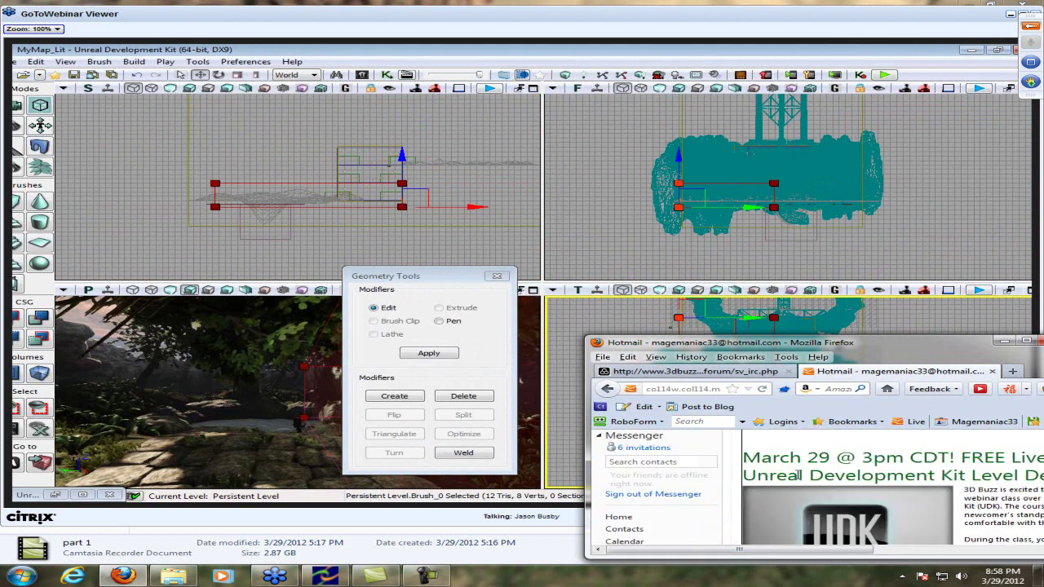
scroll(800, 499, "up", 2)
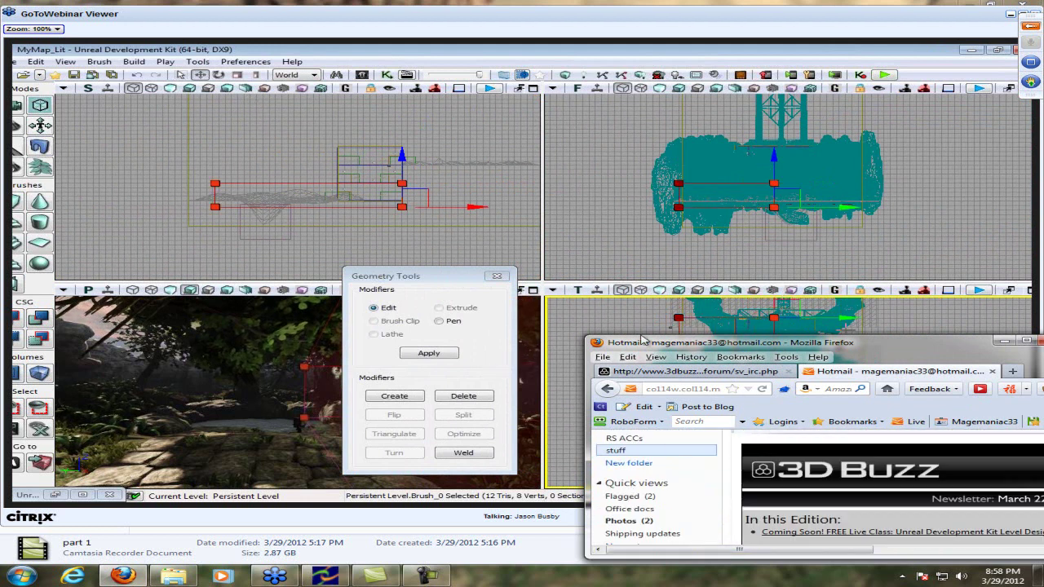
Post 'idk how to get the link now' and start the 'yey the post-process volume' reply
left_click(695, 372)
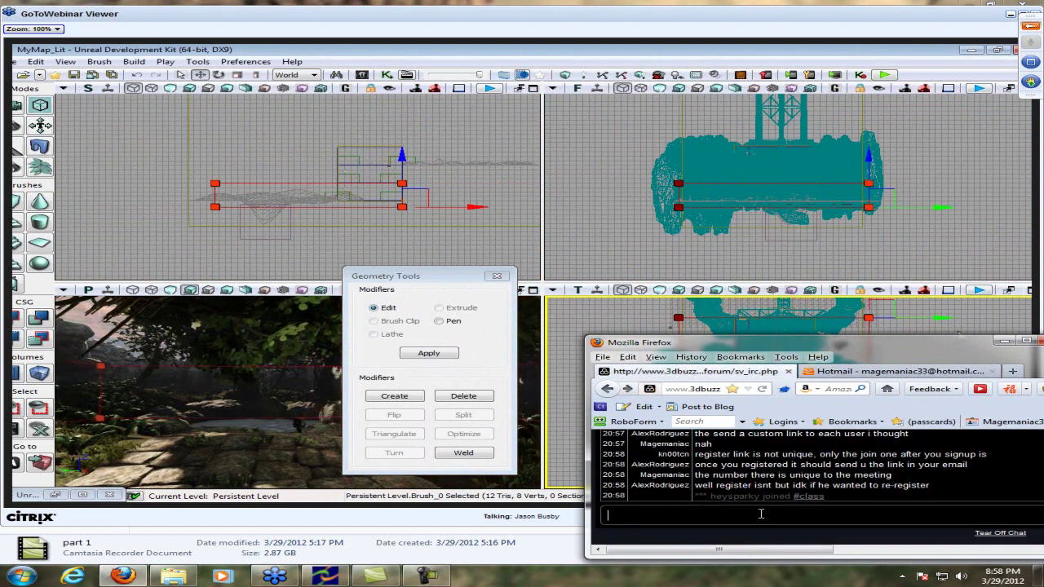
type("idk ")
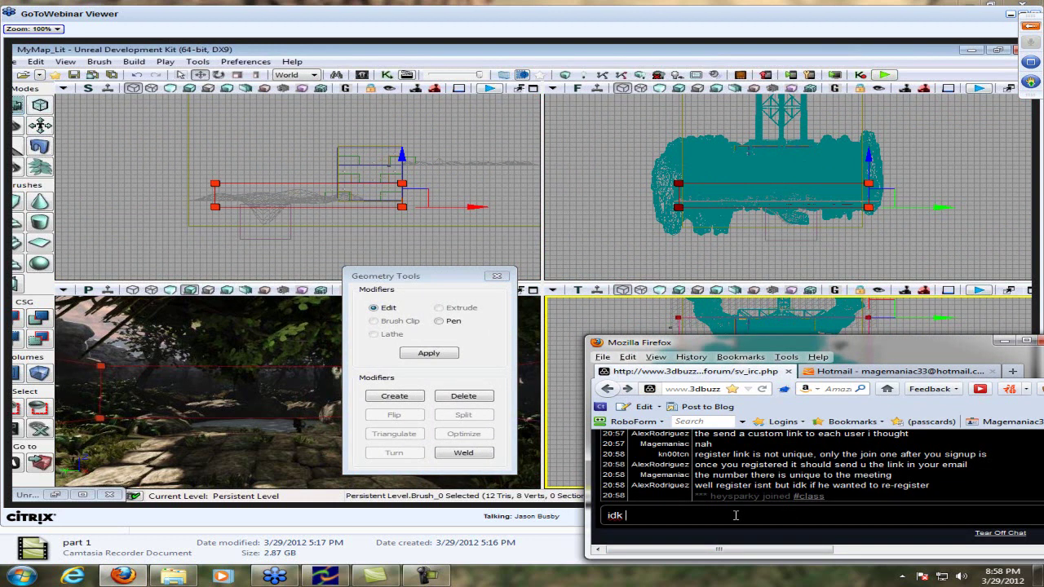
type("how to get the link now")
key("Return")
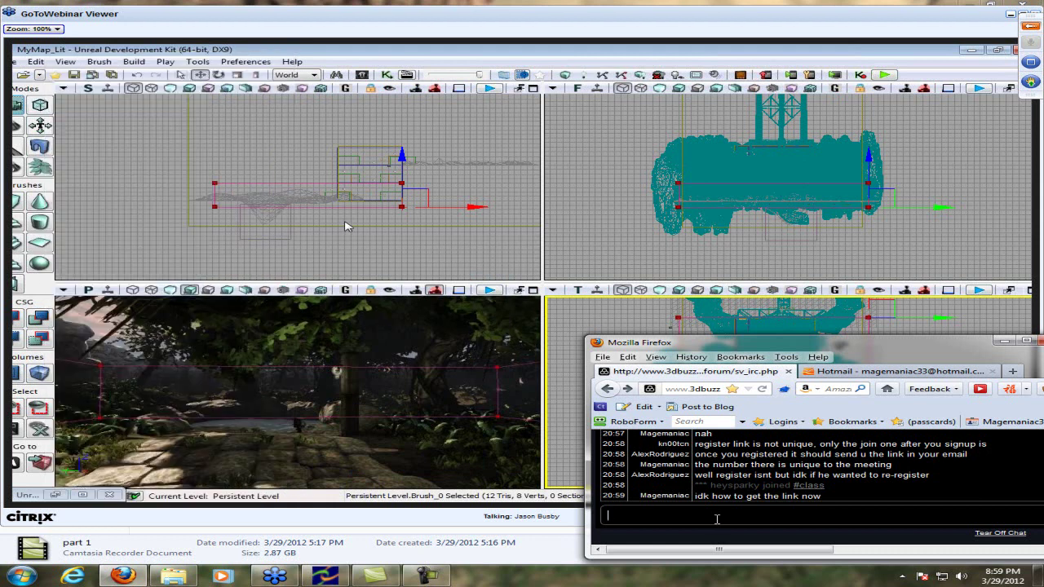
type("yey the ")
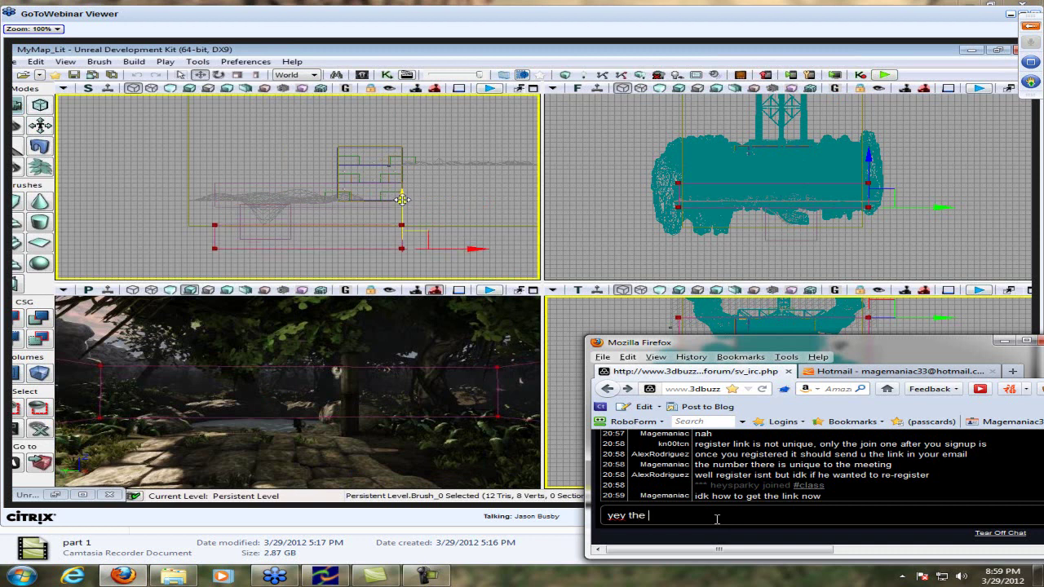
type("post-")
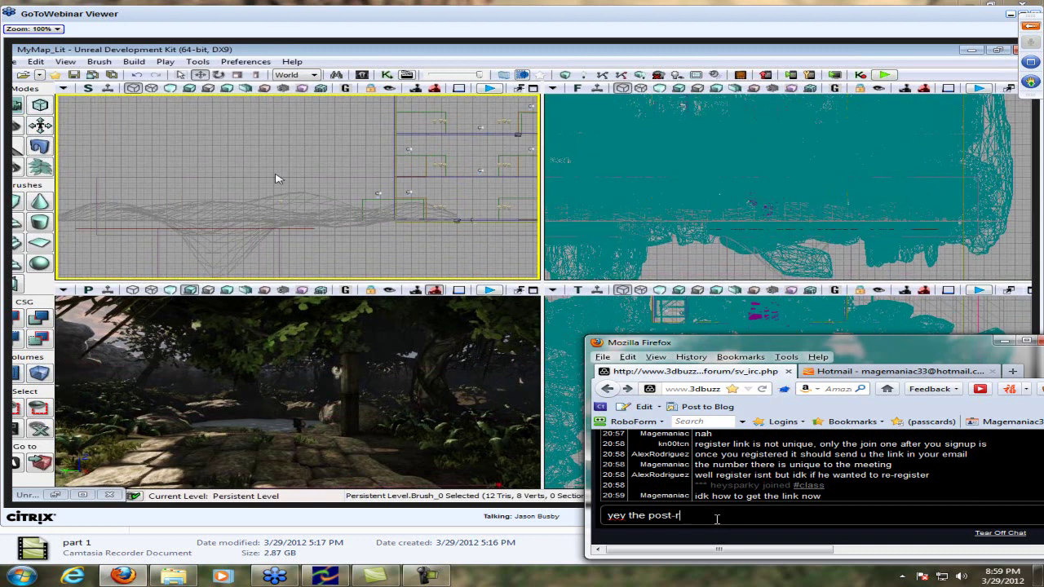
type("process")
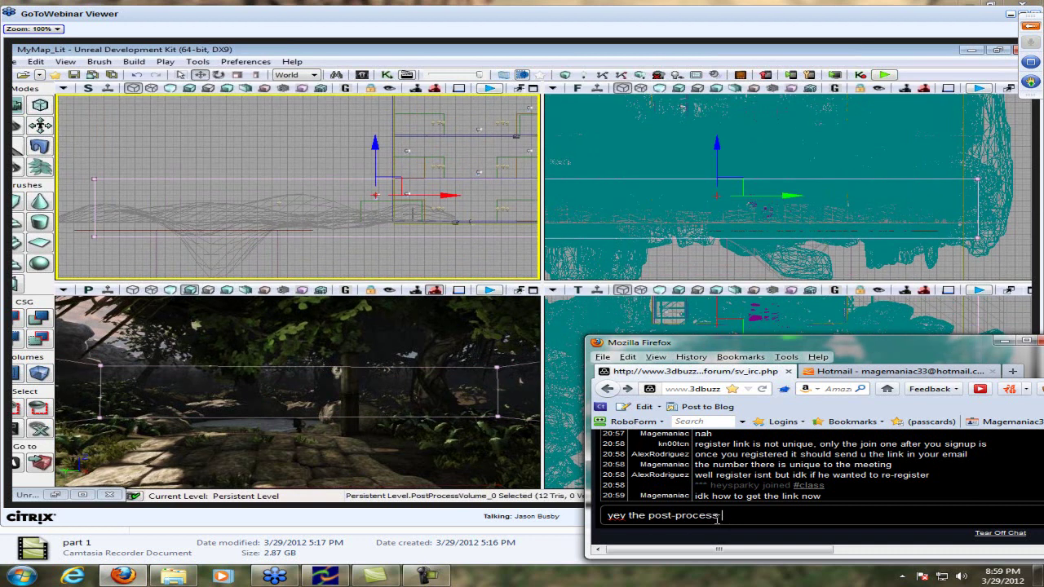
type(" volume")
Send the chat remark 'yey the post-process volume'
key("Return")
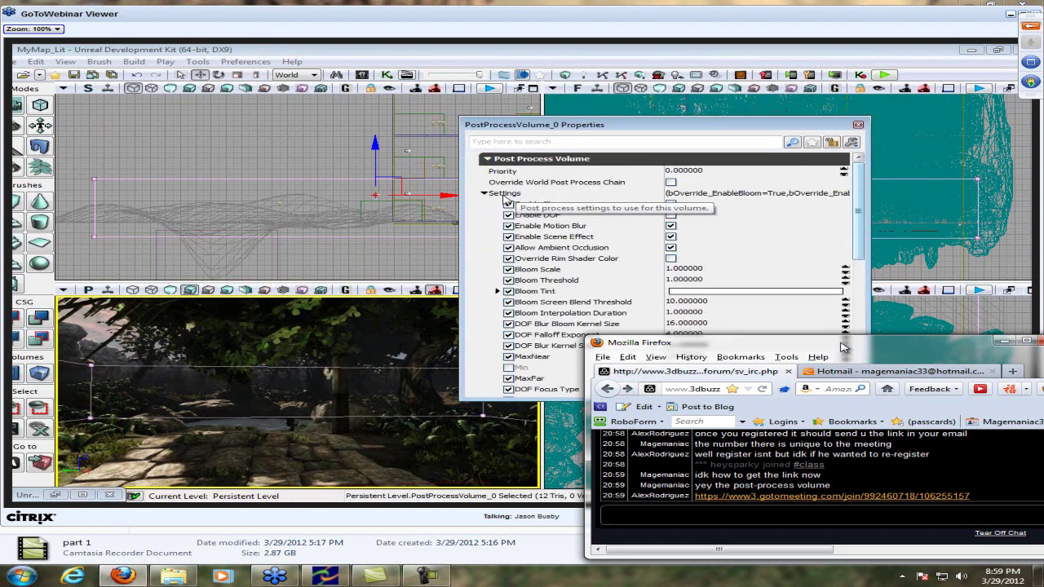
Test the posted meeting link in a new tab, then close the Citrix Online tab
left_click_drag(843, 347, 834, 381)
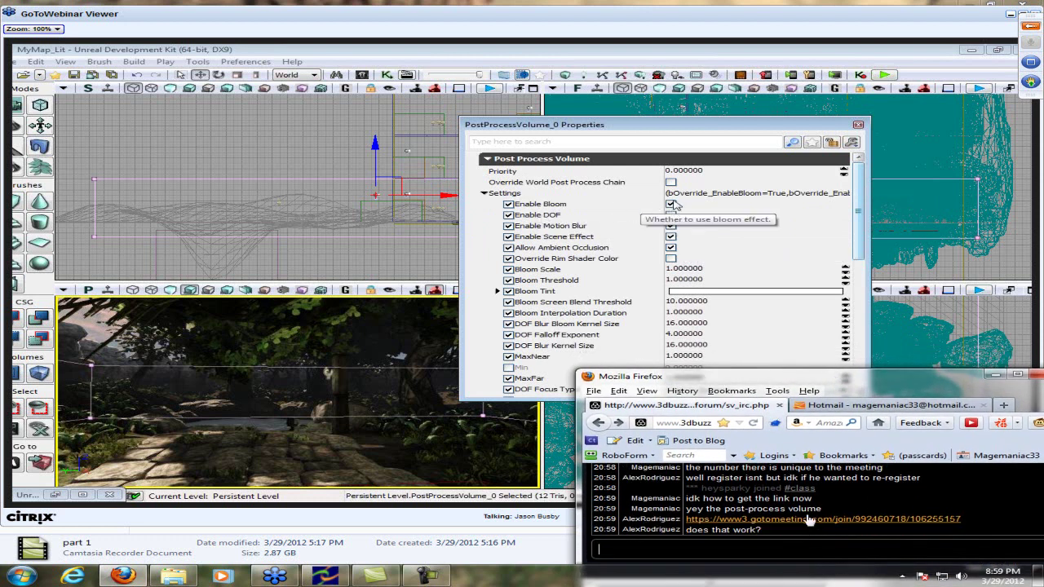
right_click(808, 519)
left_click(791, 516)
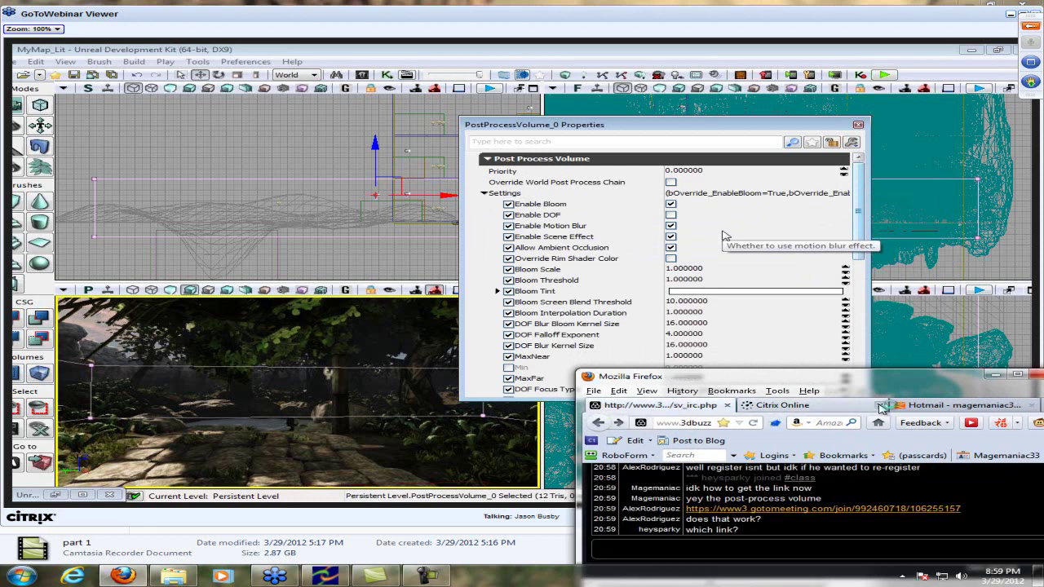
left_click(755, 547)
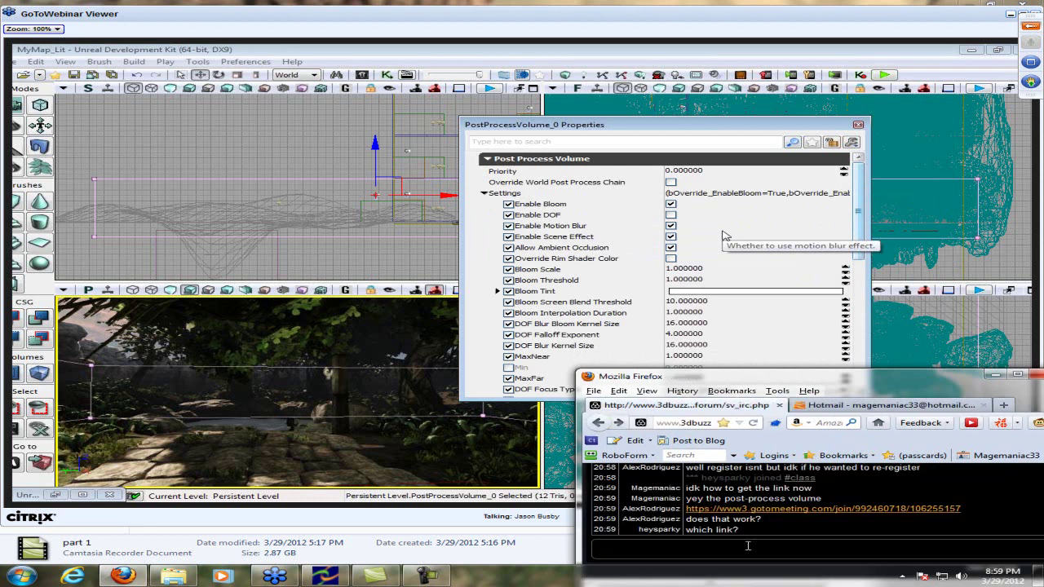
Post 'it works' and 'run java', dismissing the another-session warning in between
type("it works")
key("Return")
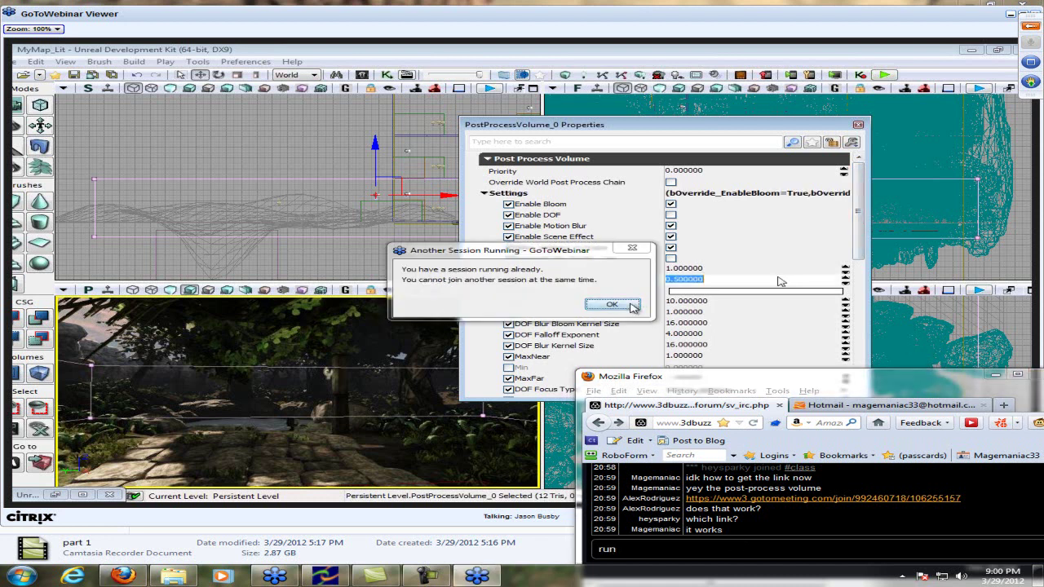
left_click(614, 305)
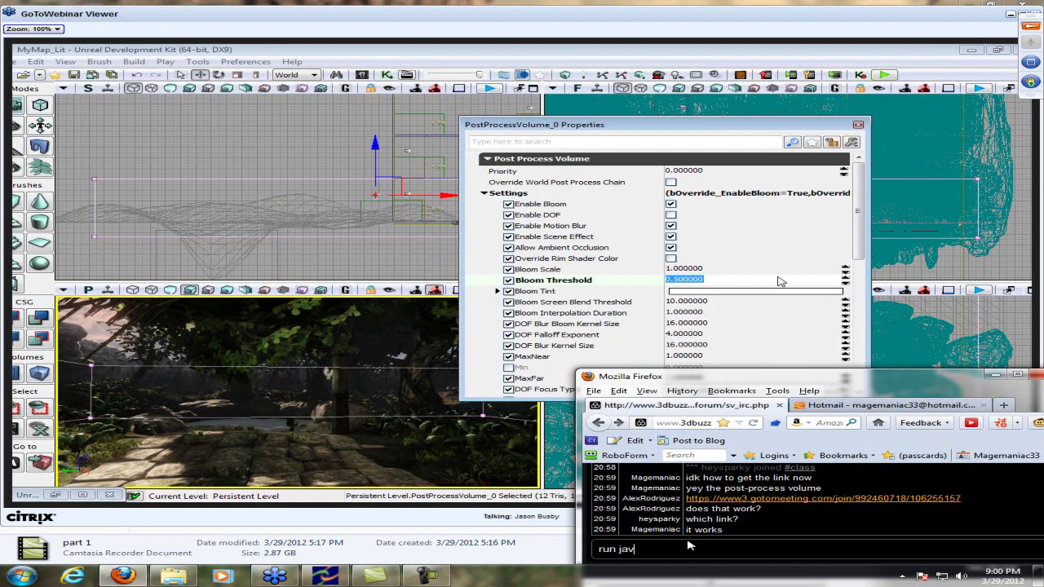
type("run java")
key("Return")
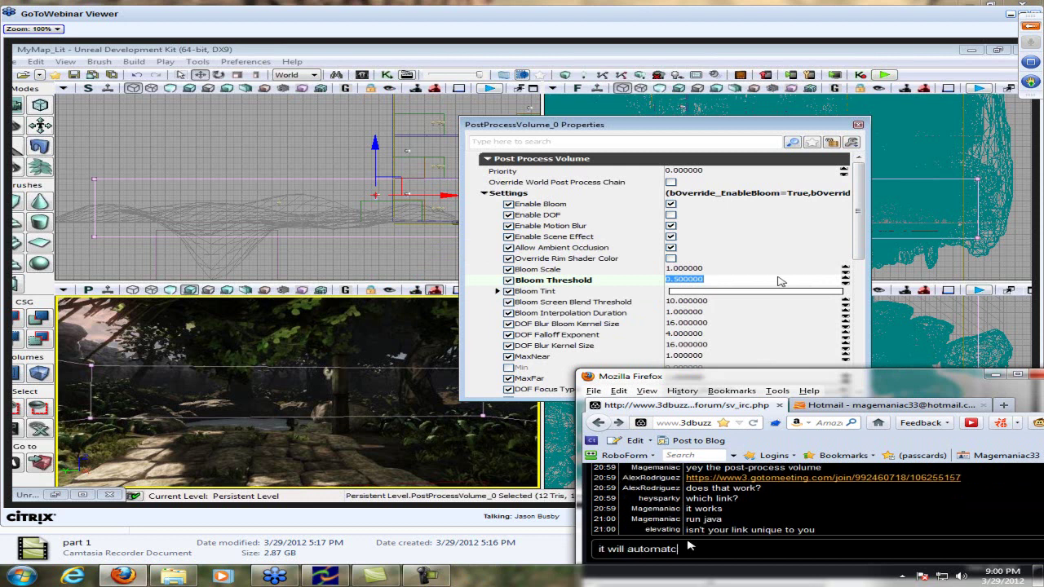
type("it will automatically jo")
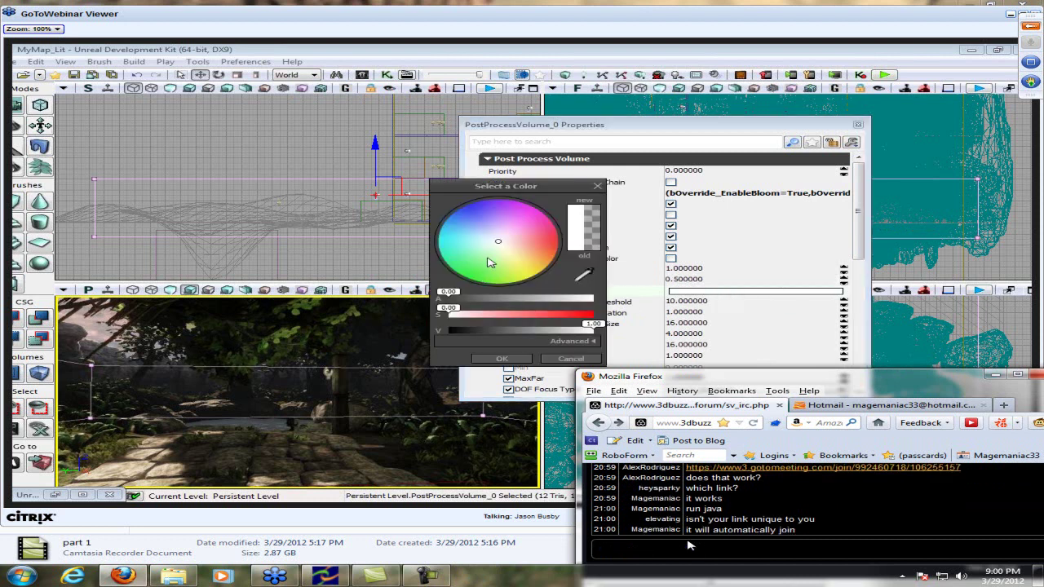
Post 'It will still work :)' and 'mine just tried to reconnect' in chat
type("It")
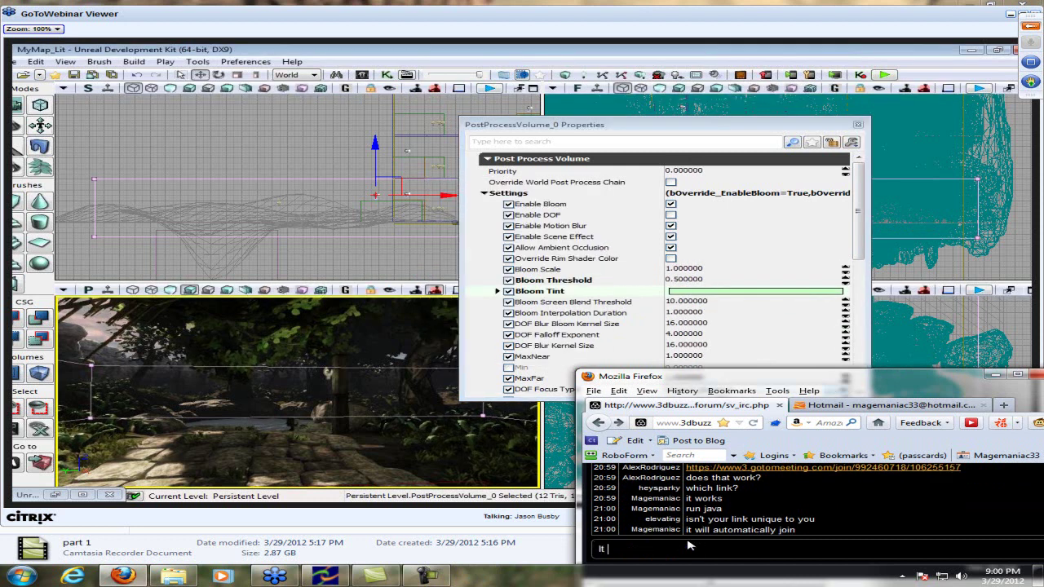
type(" will still")
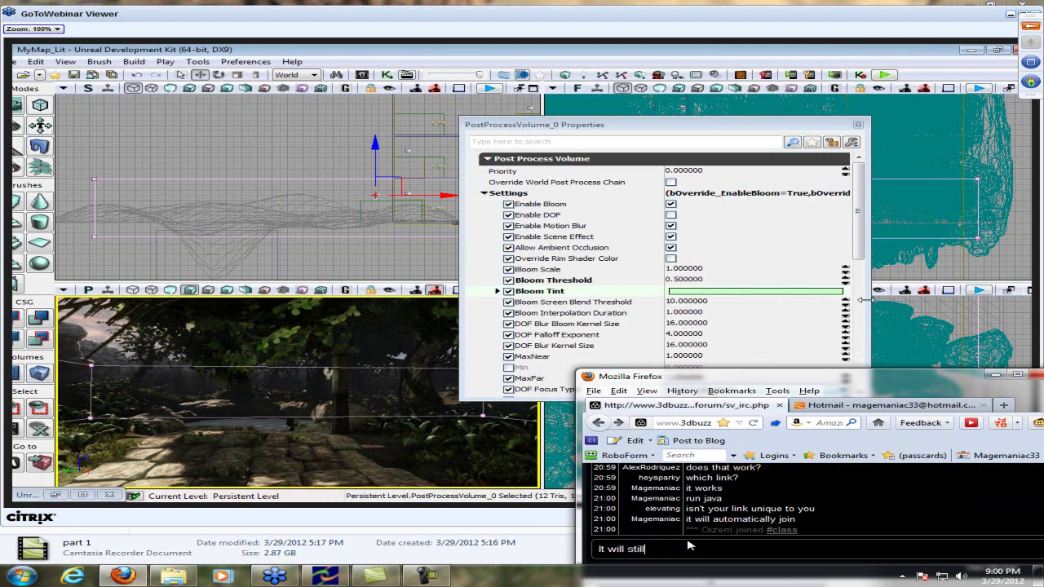
type(" work :)")
key("Return")
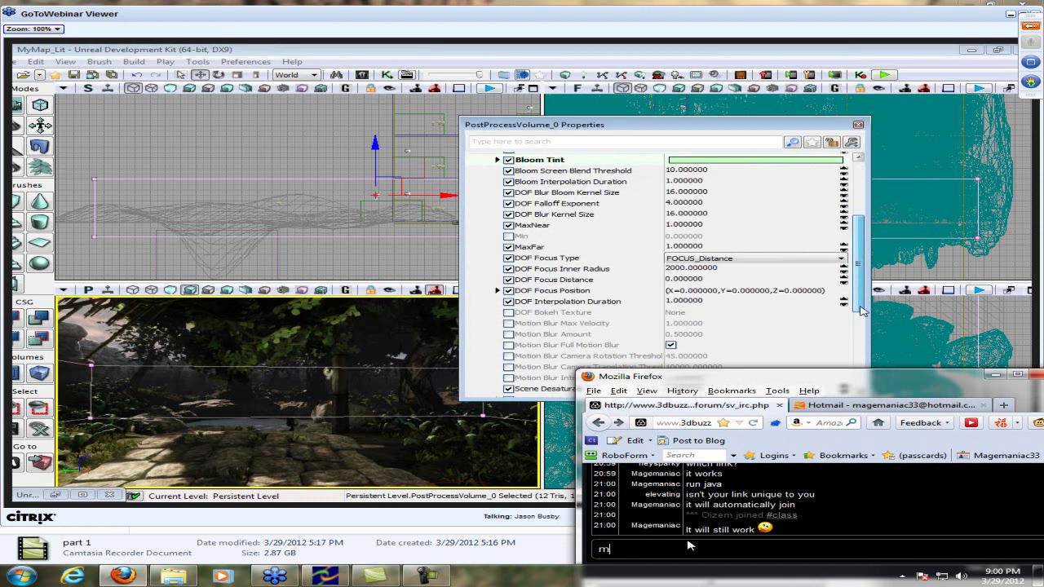
type("mine just tr")
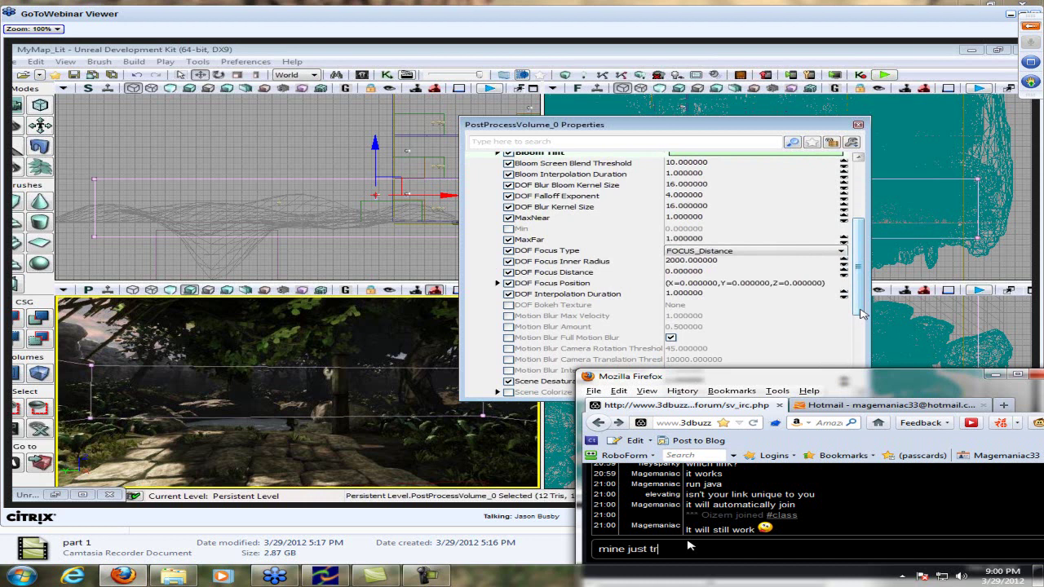
type("ied to reconnect")
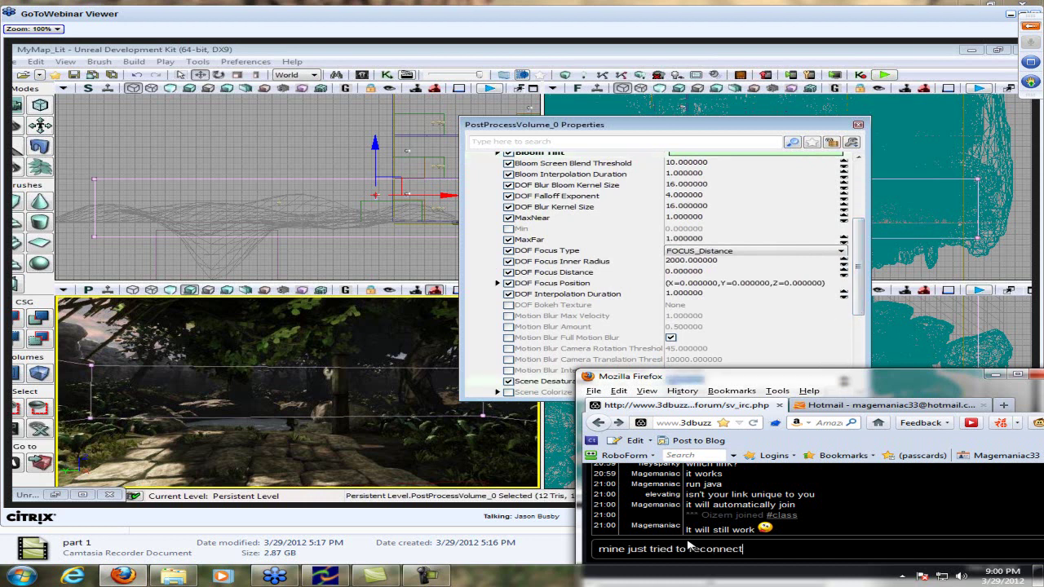
key("Return")
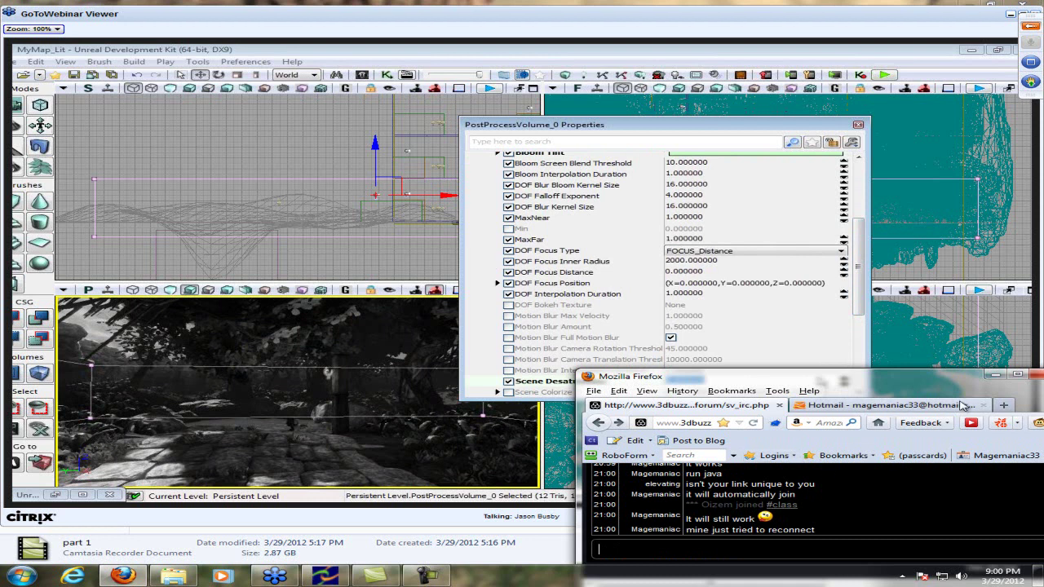
Close the Hotmail tab, reposition the chat window, and post 'xyz = rgb'
left_click(982, 405)
left_click_drag(870, 386, 871, 410)
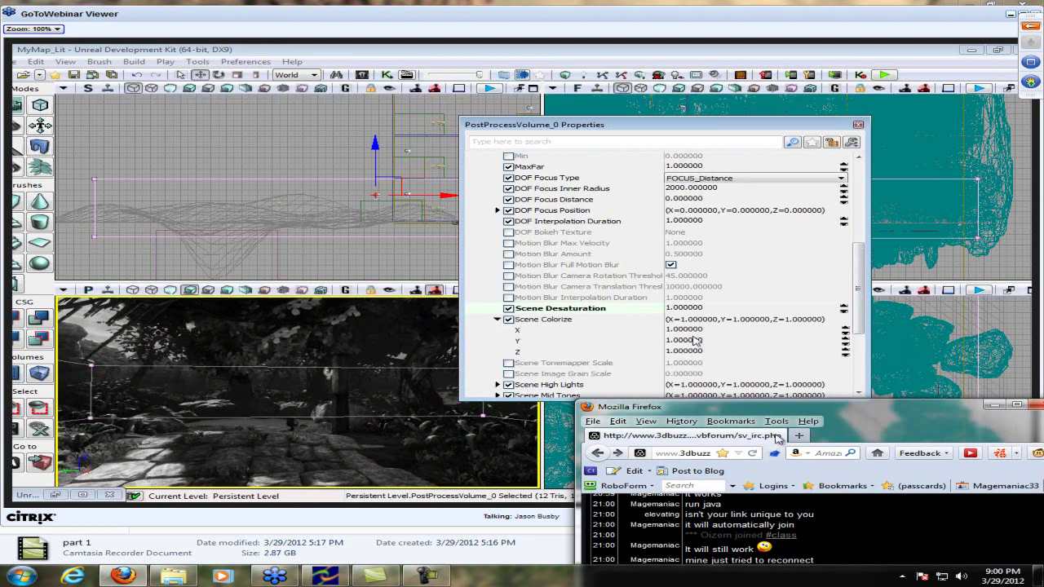
left_click_drag(858, 412, 869, 402)
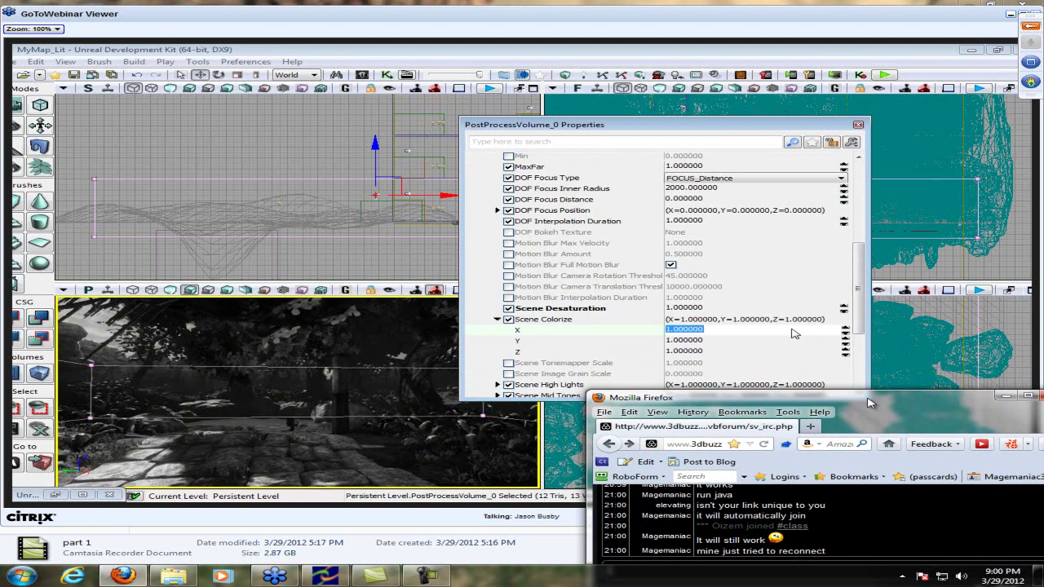
left_click_drag(869, 402, 866, 375)
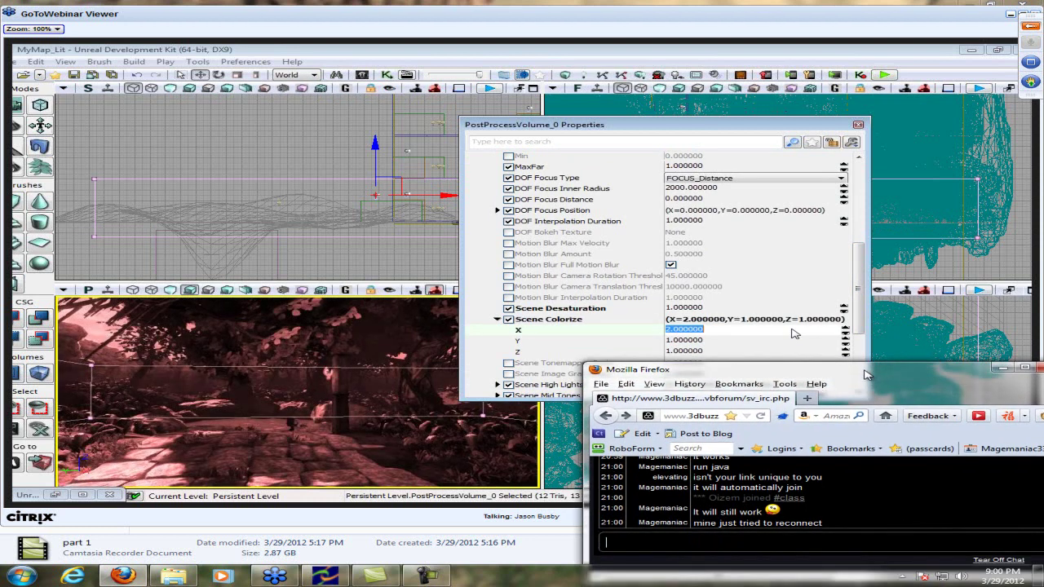
type("yz = rgb")
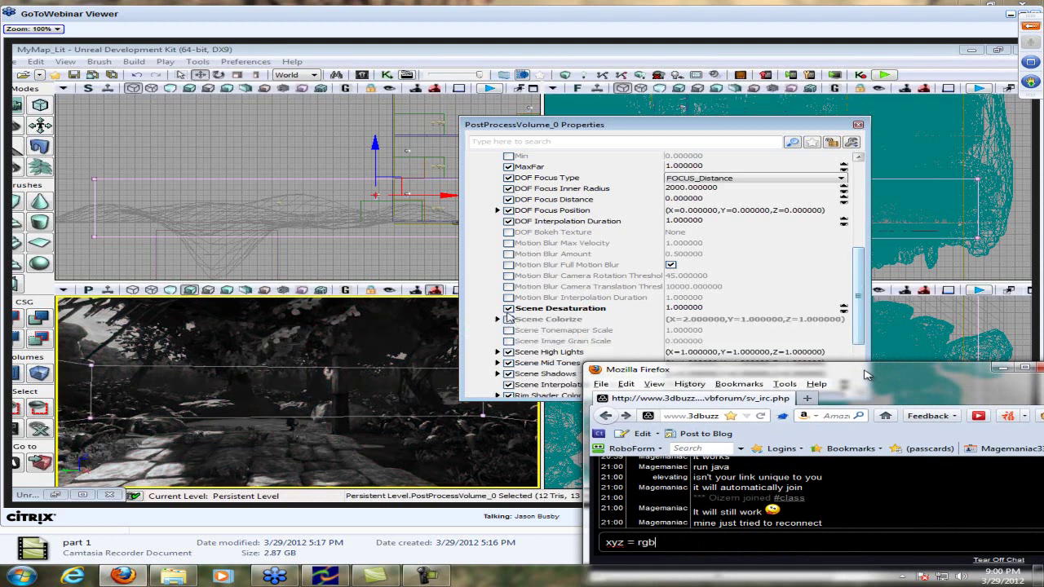
key("Return")
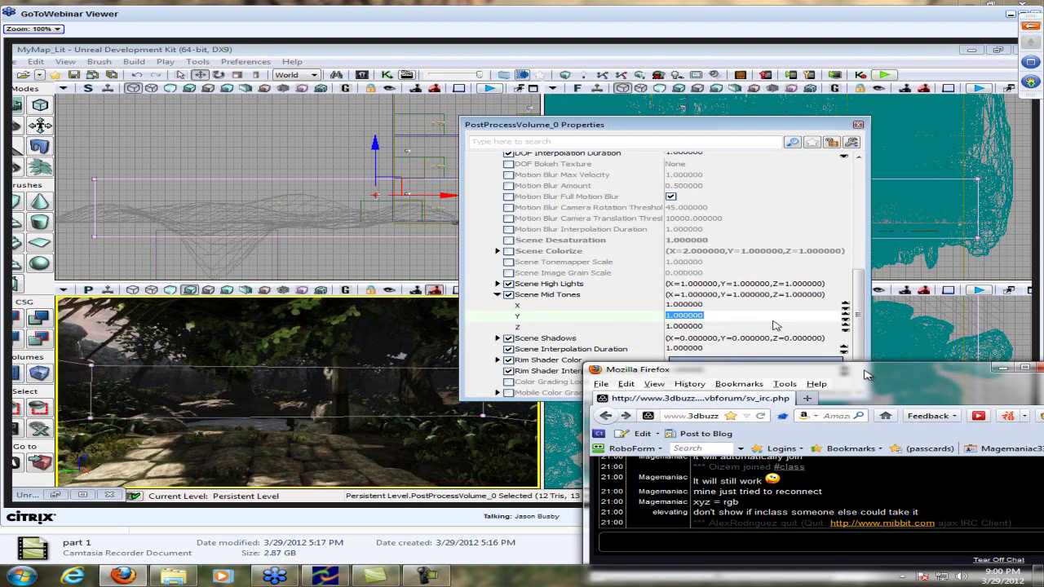
Post '-lol hes already in lol' and 'thats browser, not meeting :3' in chat
type("-")
type("lol")
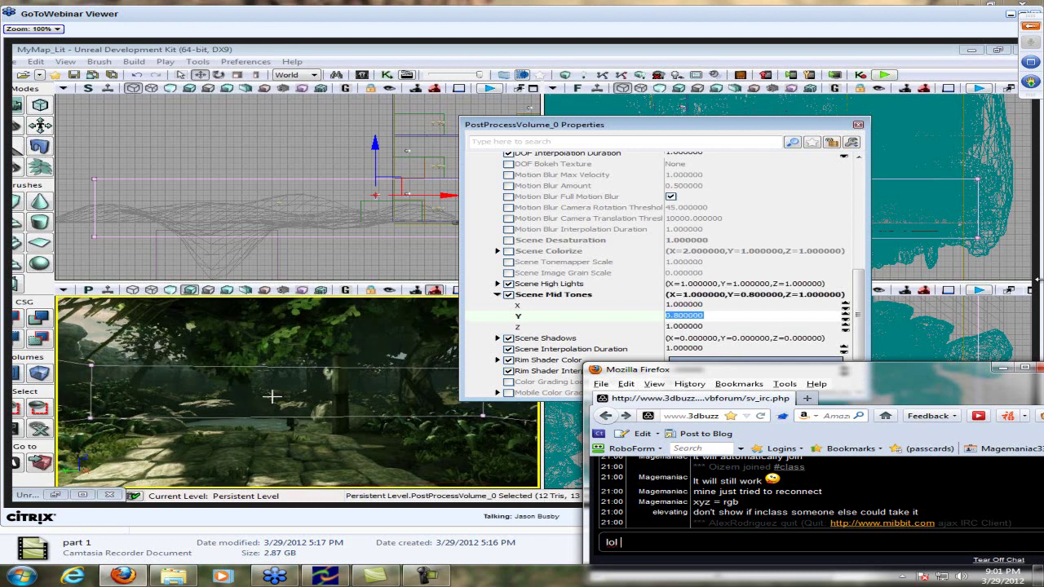
type(" hes already in lol")
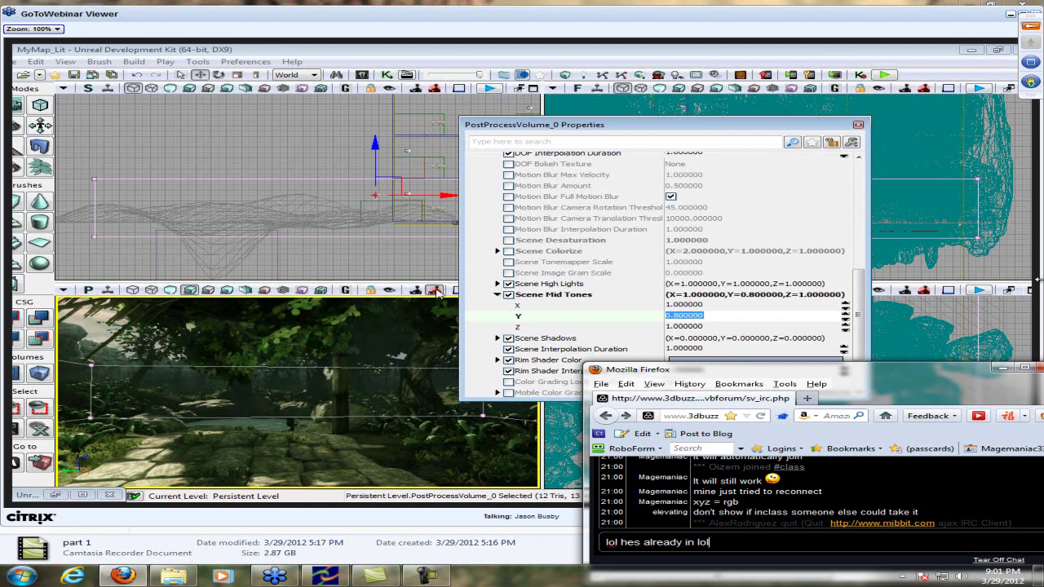
key("Return")
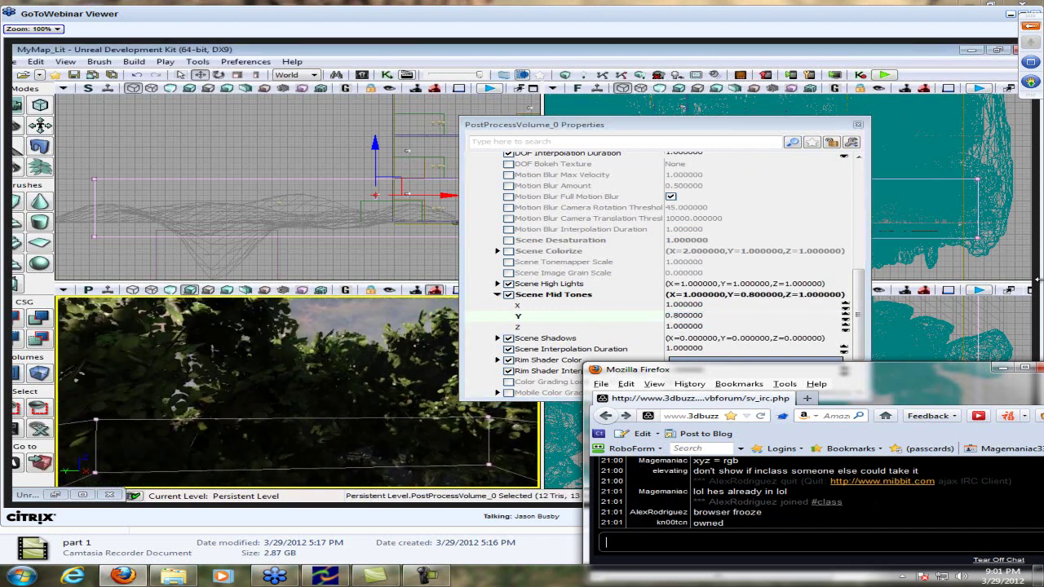
type("thats browser, not meeting :")
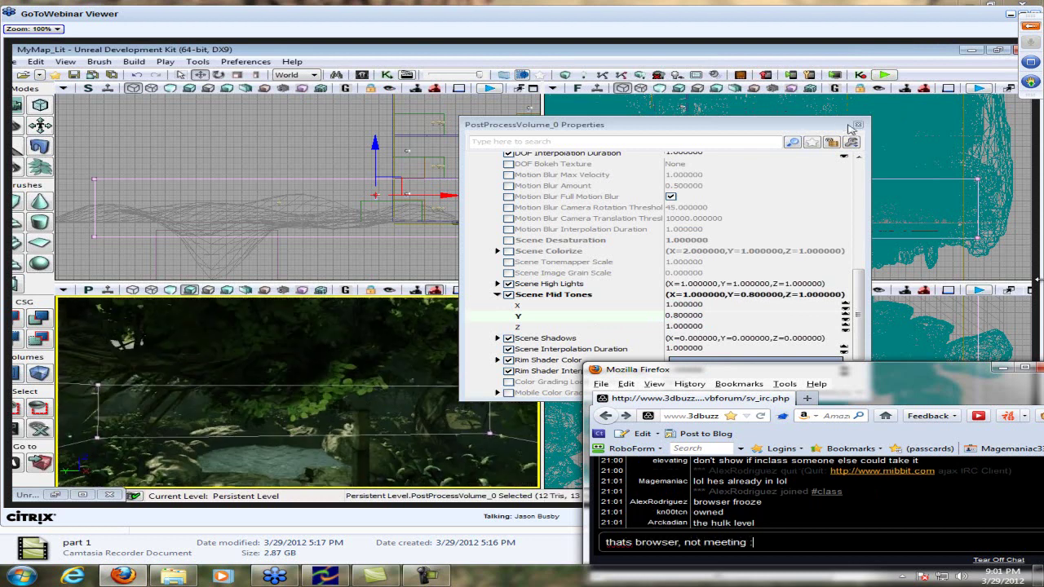
type("3")
key("Return")
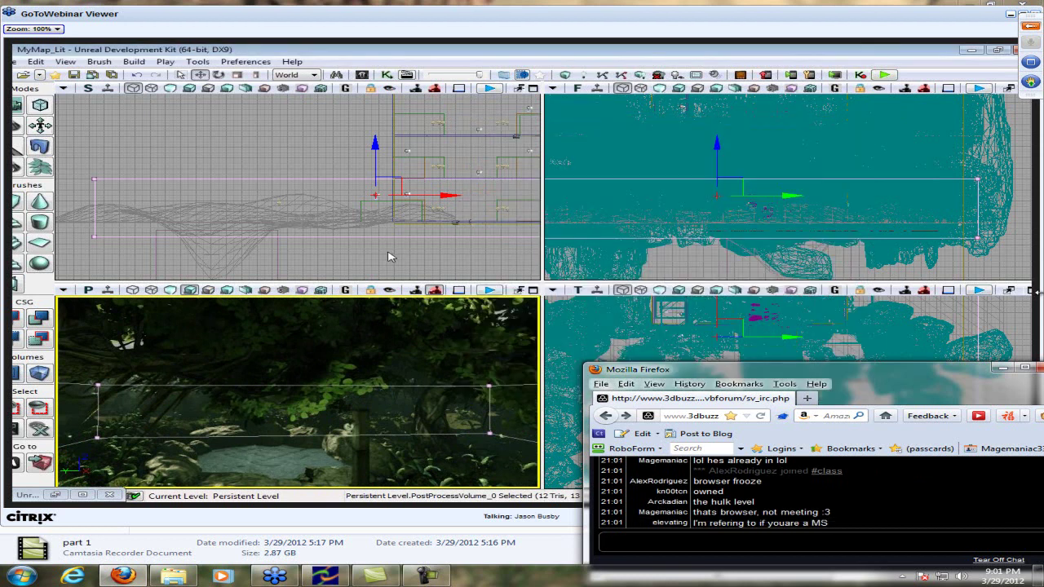
Reposition the chat window alongside the Unreal Development Kit editor
left_click_drag(869, 378, 870, 385)
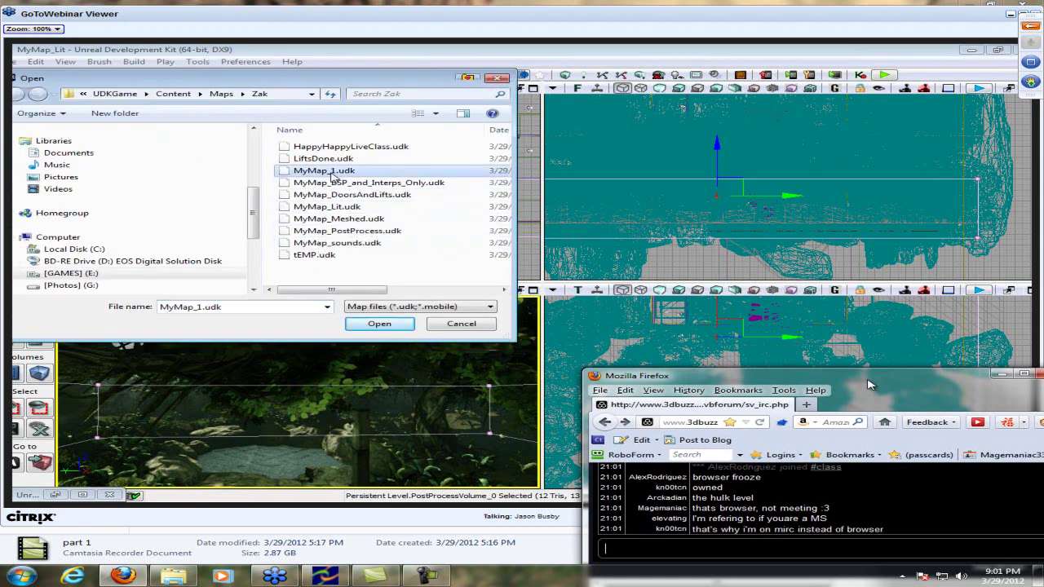
left_click_drag(869, 385, 861, 372)
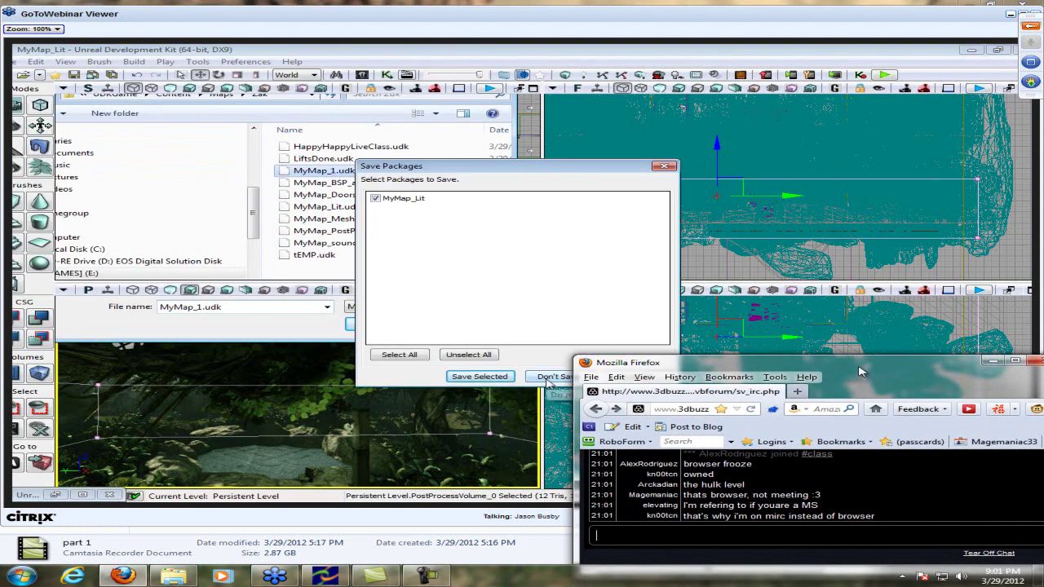
left_click_drag(861, 372, 858, 333)
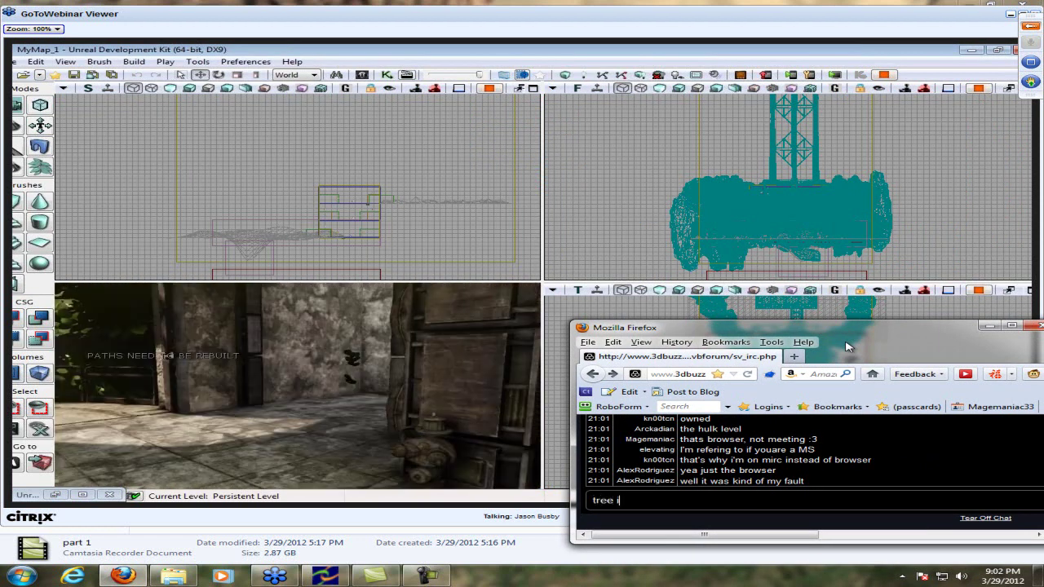
key("Return")
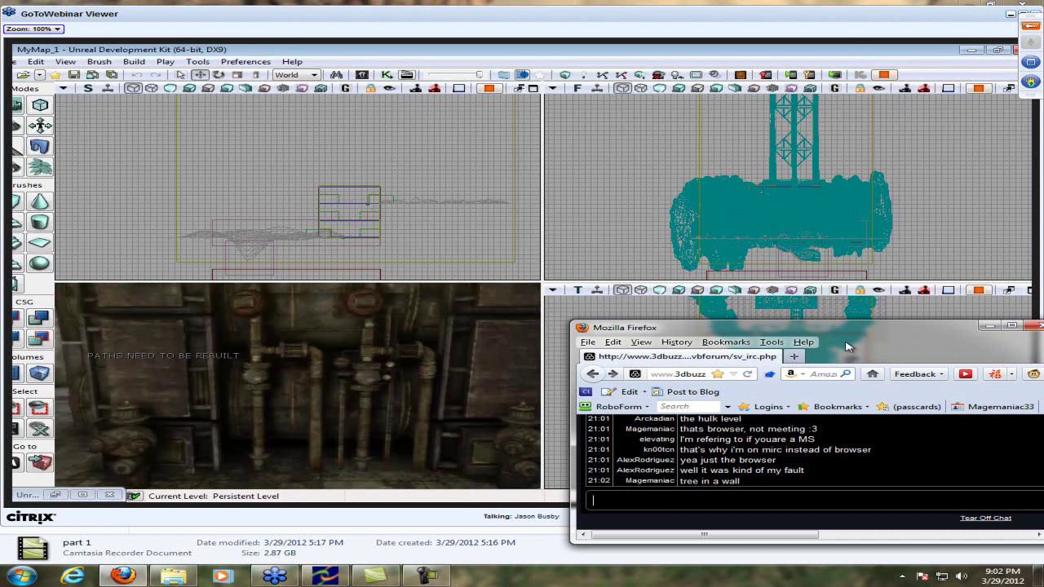
type("rea")
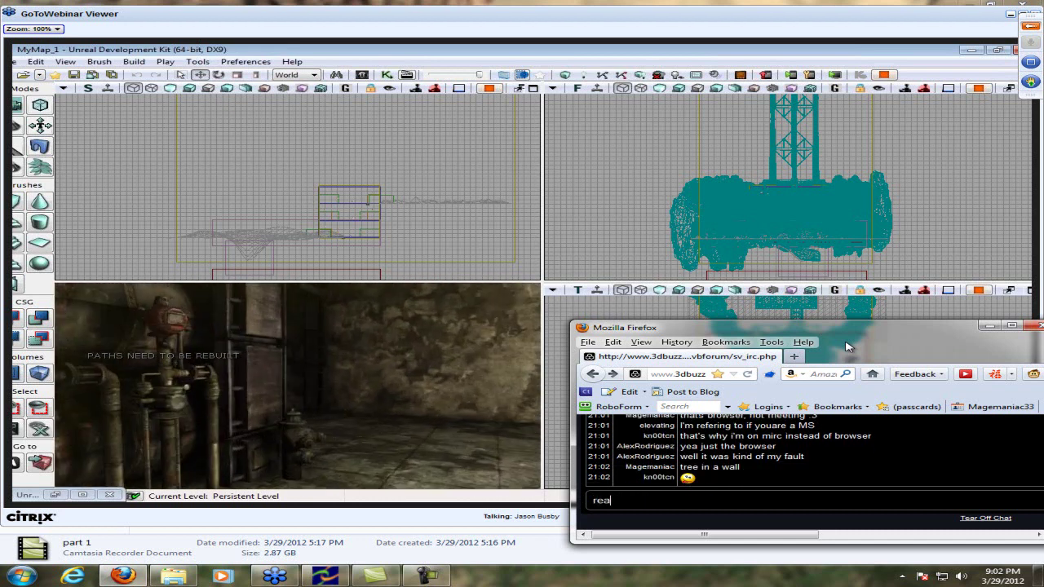
type("lly?")
key("Return")
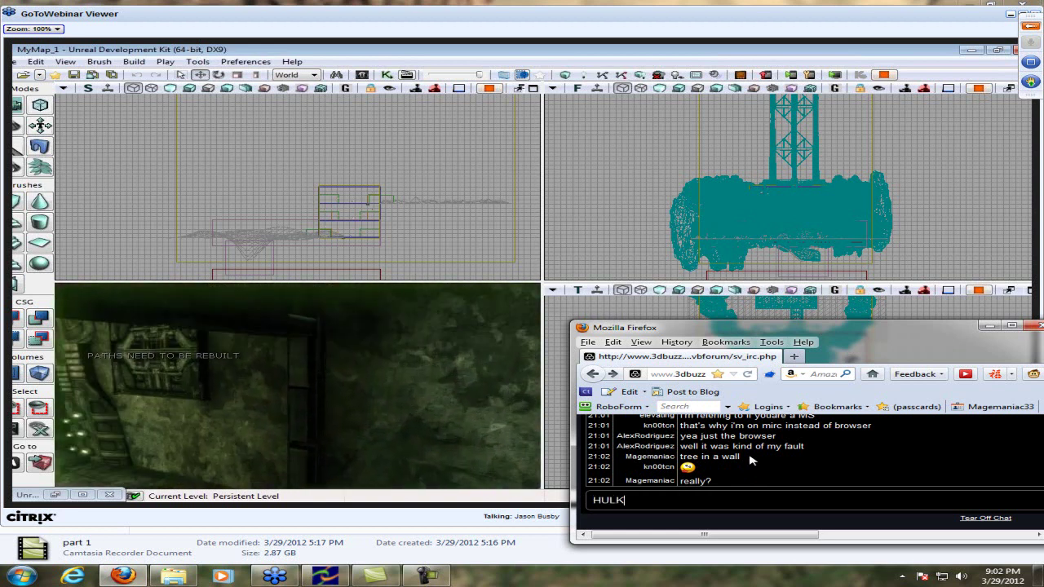
type("MAD")
key("Return")
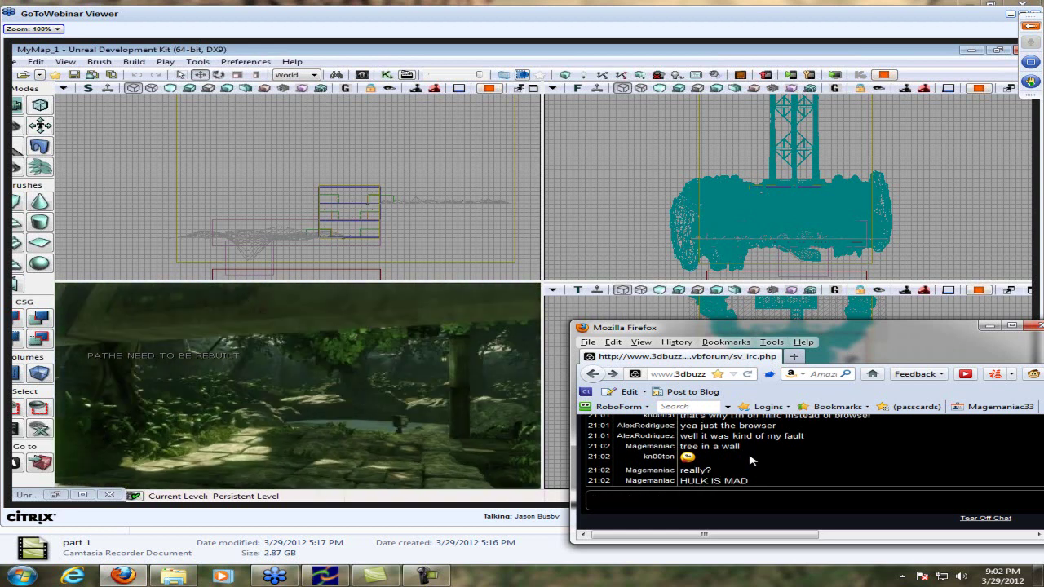
scroll(752, 461, "up", 3)
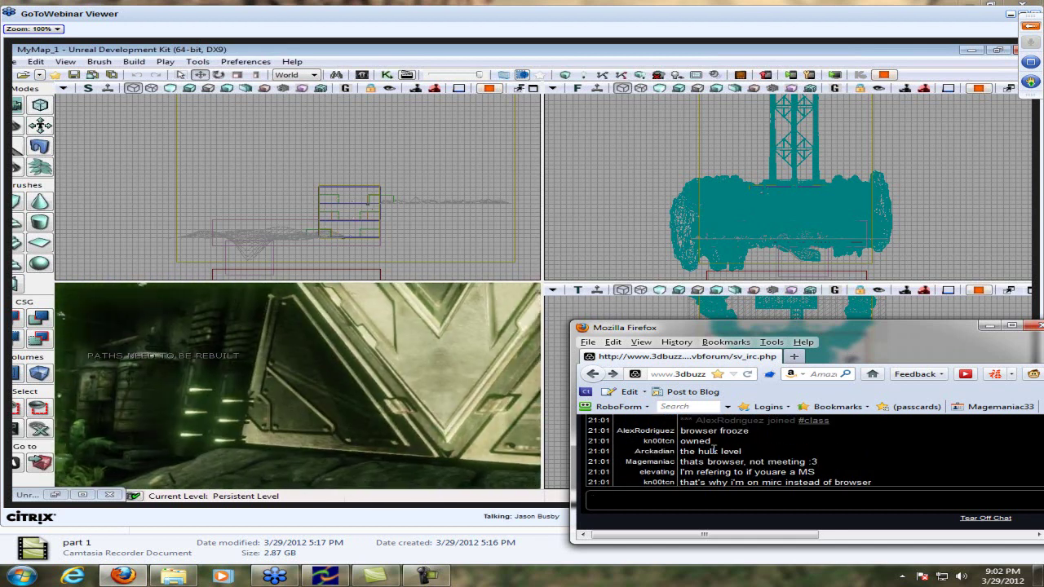
scroll(714, 448, "down", 5)
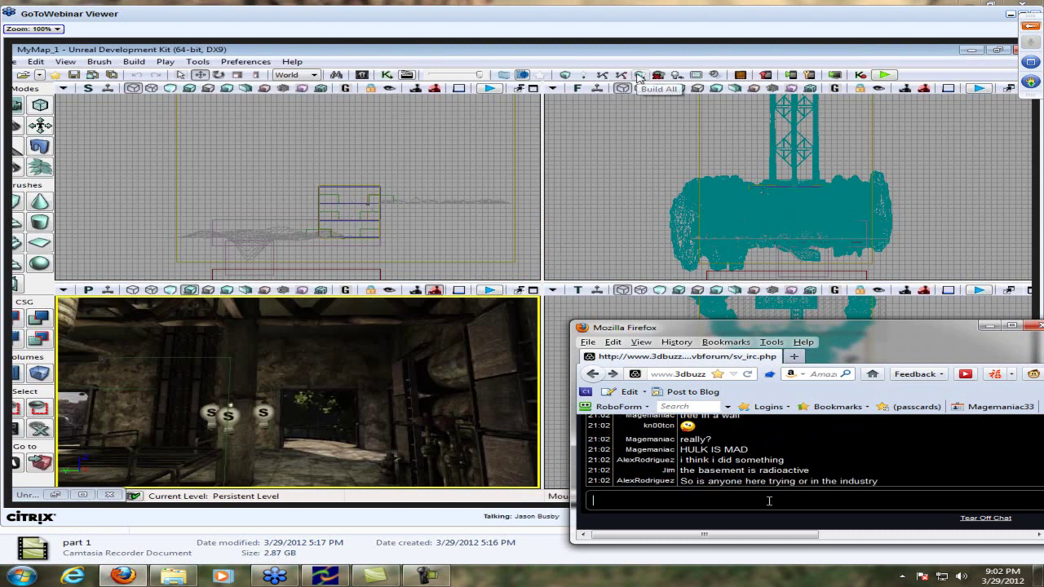
Send 'I'm trying', then 'I've been trying for years', each as its own chat message
type("tr")
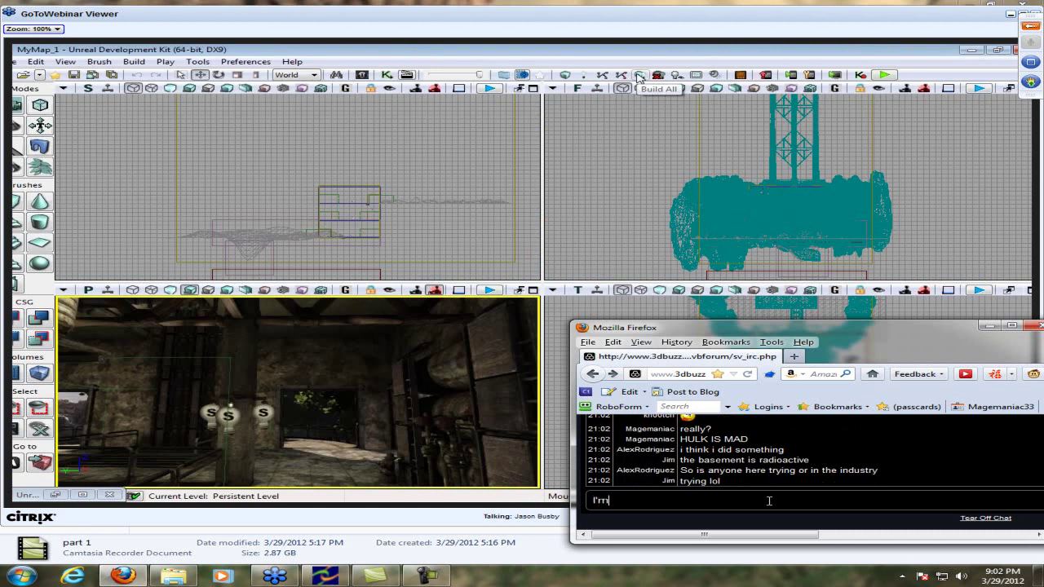
type("ying")
key("Return")
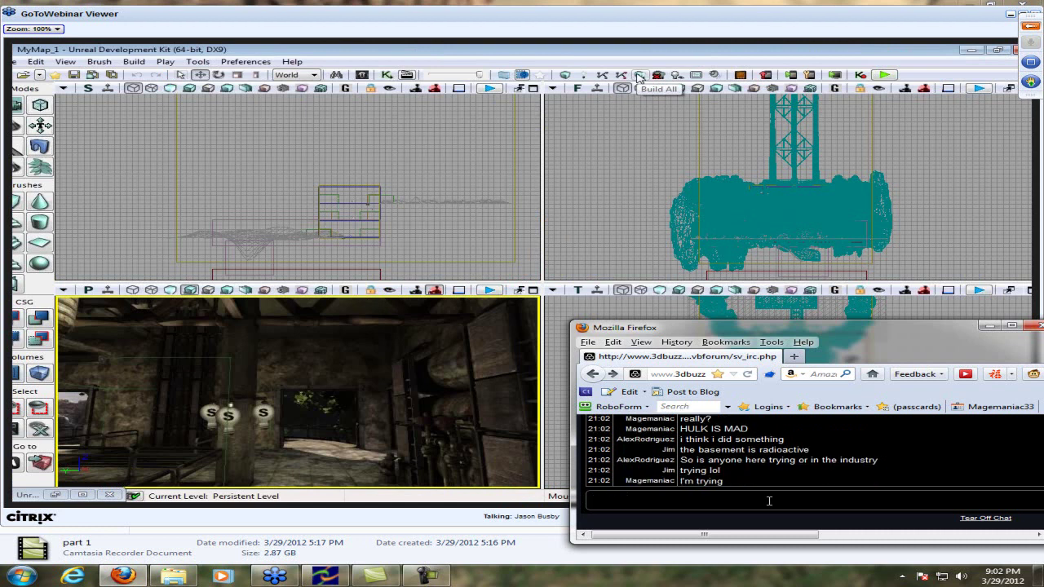
type("I've been trying for years")
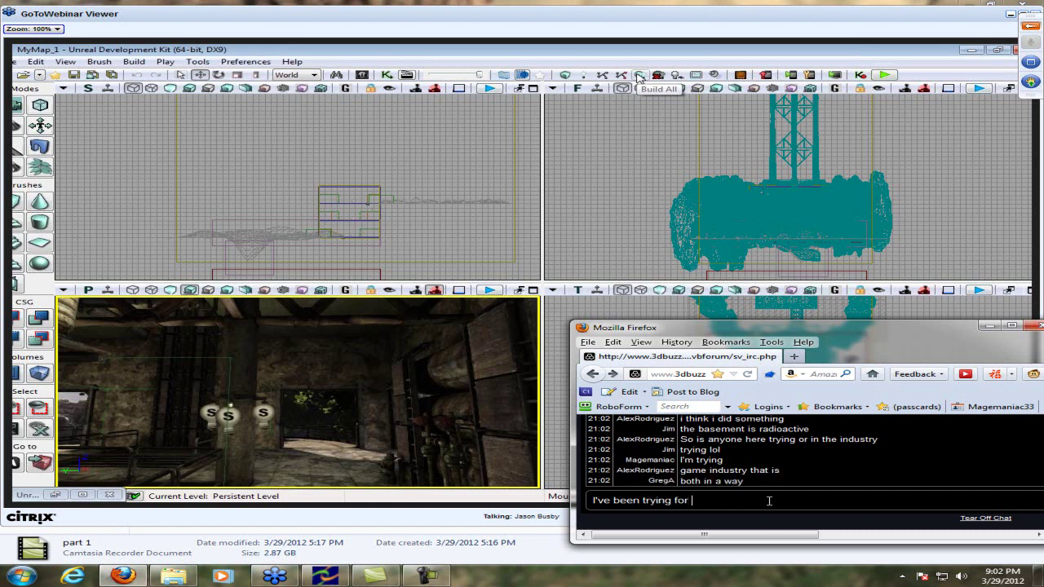
key("Return")
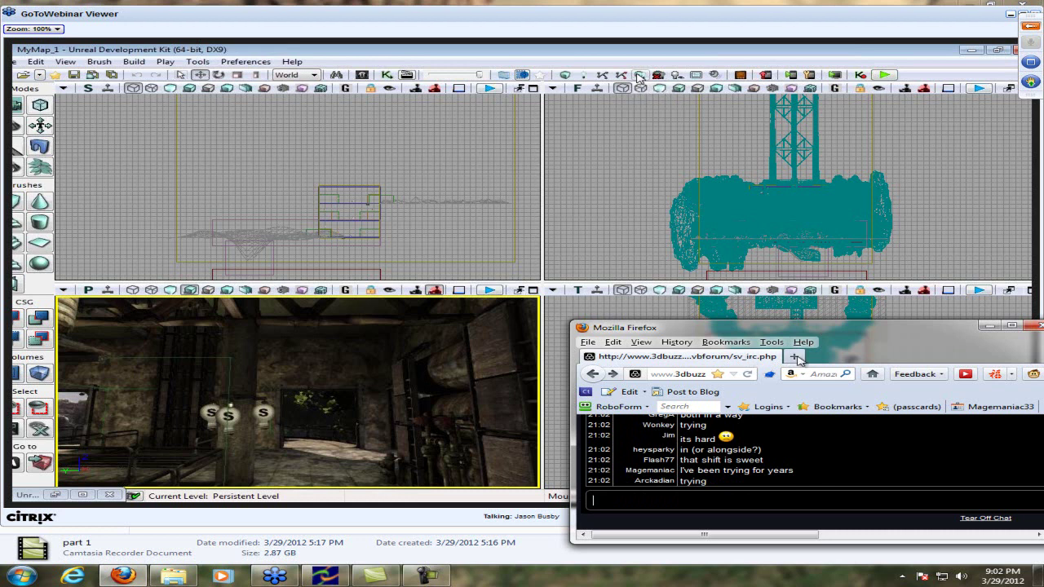
Load hotmail.com in a new Firefox tab
left_click(795, 357)
type("hotmail.com")
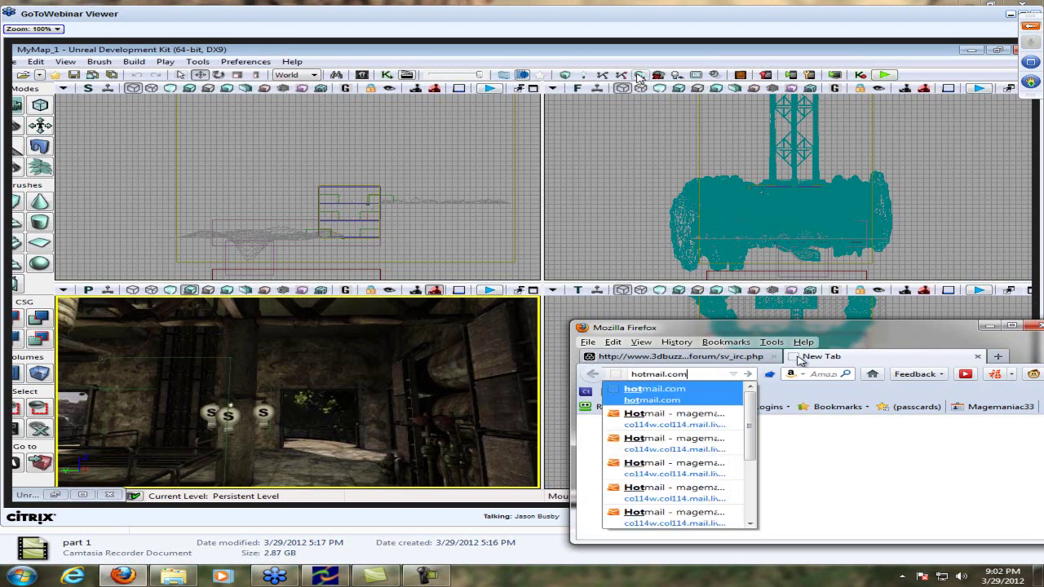
key("Return")
Ask 'whats the email?' in the class chat
left_click(677, 356)
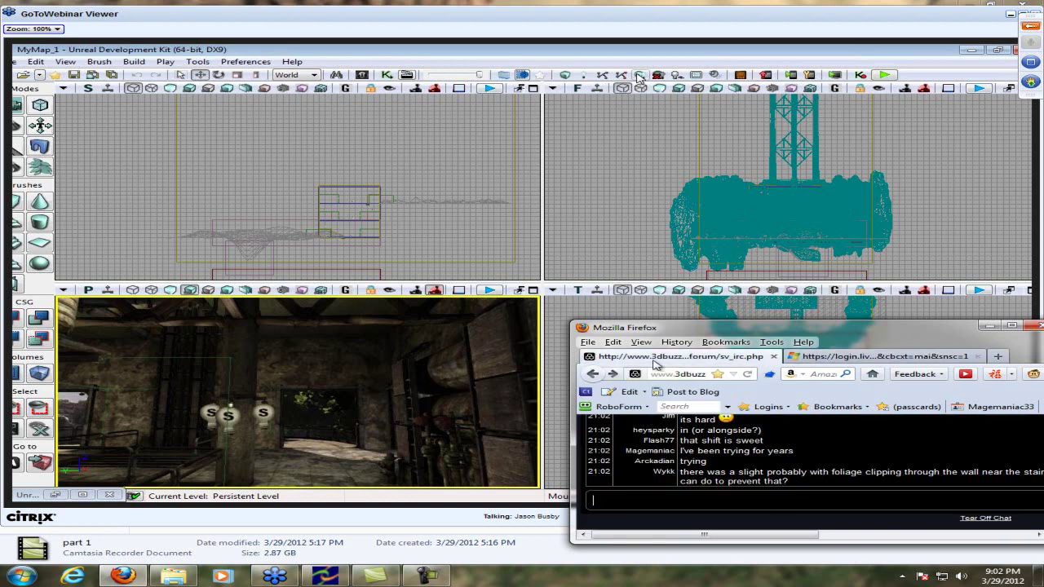
type("whats the email?")
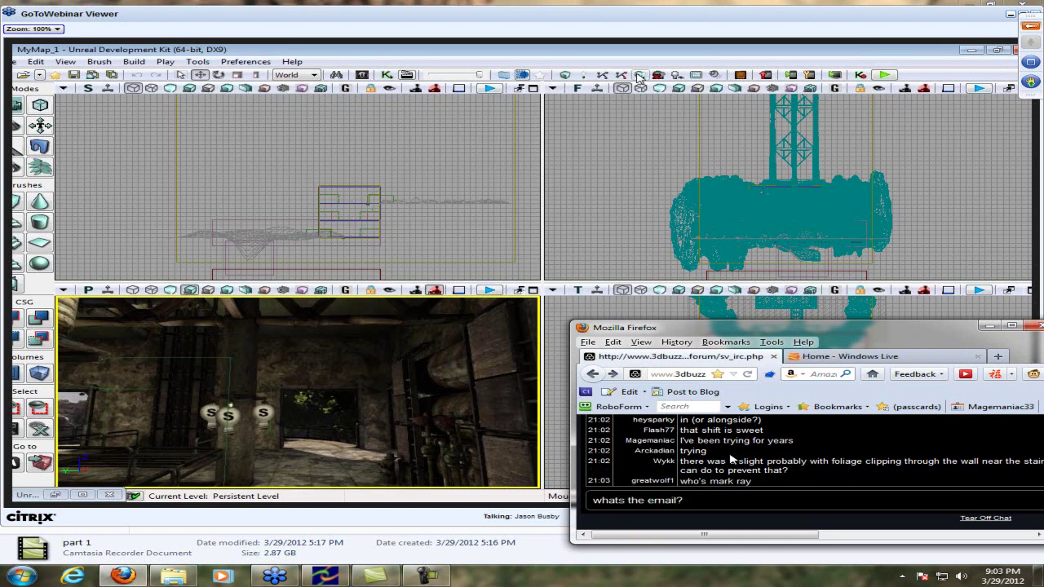
key("Return")
Open the Hotmail inbox and start a new email, then return to the chat
left_click(852, 359)
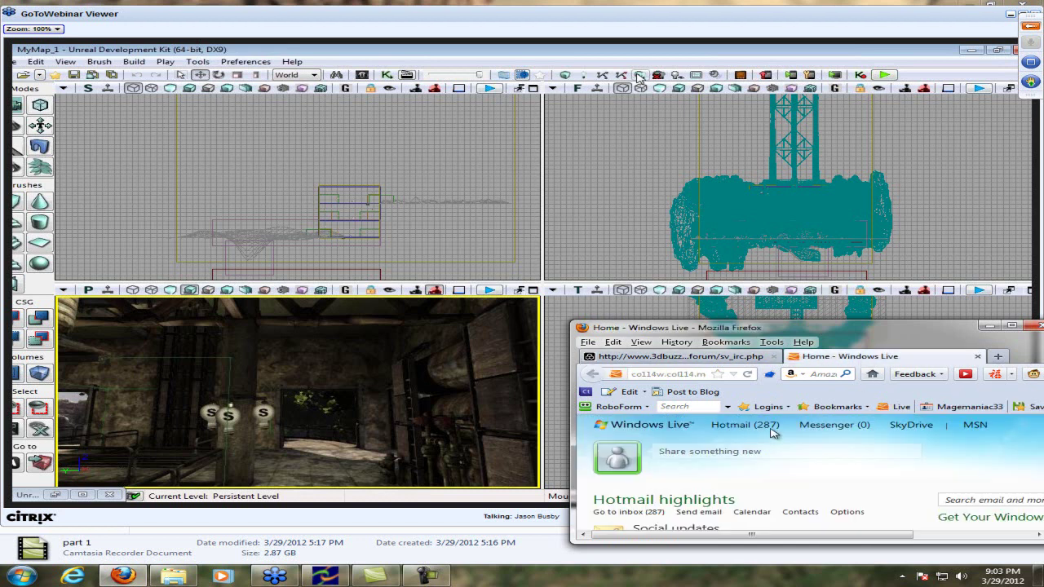
left_click(740, 427)
left_click(716, 455)
scroll(818, 461, "down", 2)
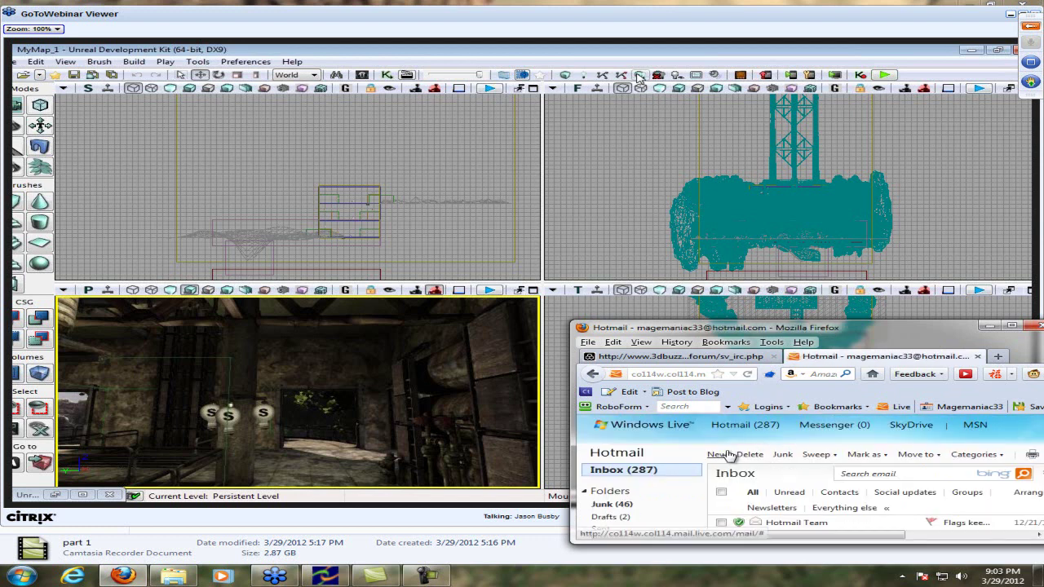
left_click(691, 359)
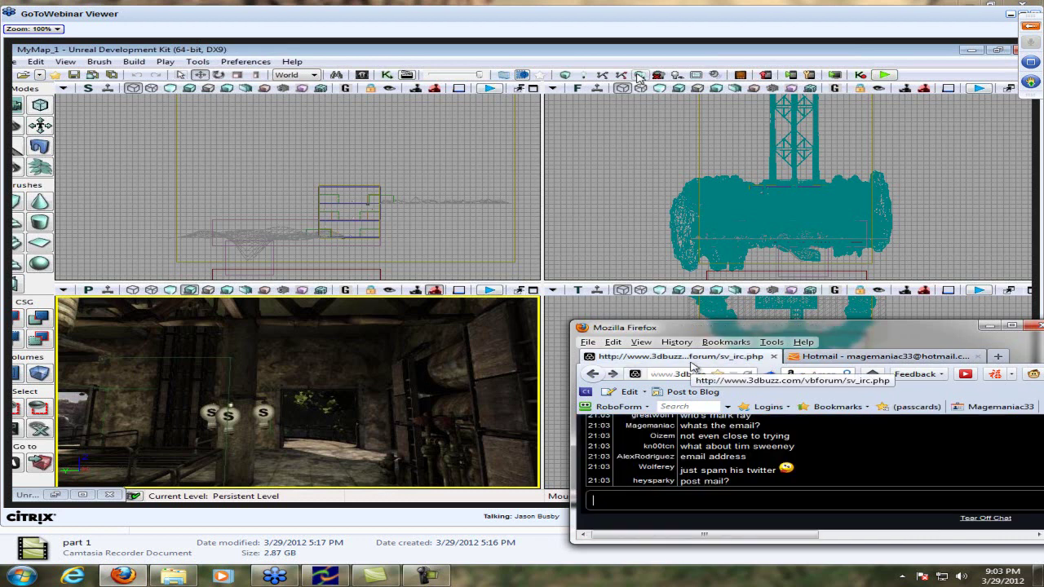
Post a chat message saying you did a project report about the person
left_click(707, 494)
type("I did a rep")
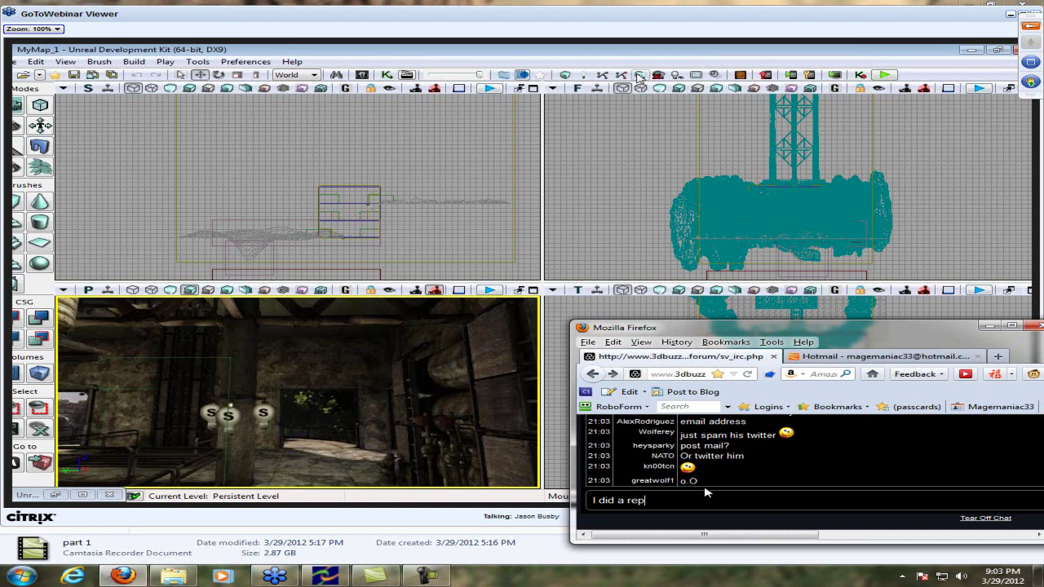
type("ort about Tim for a project")
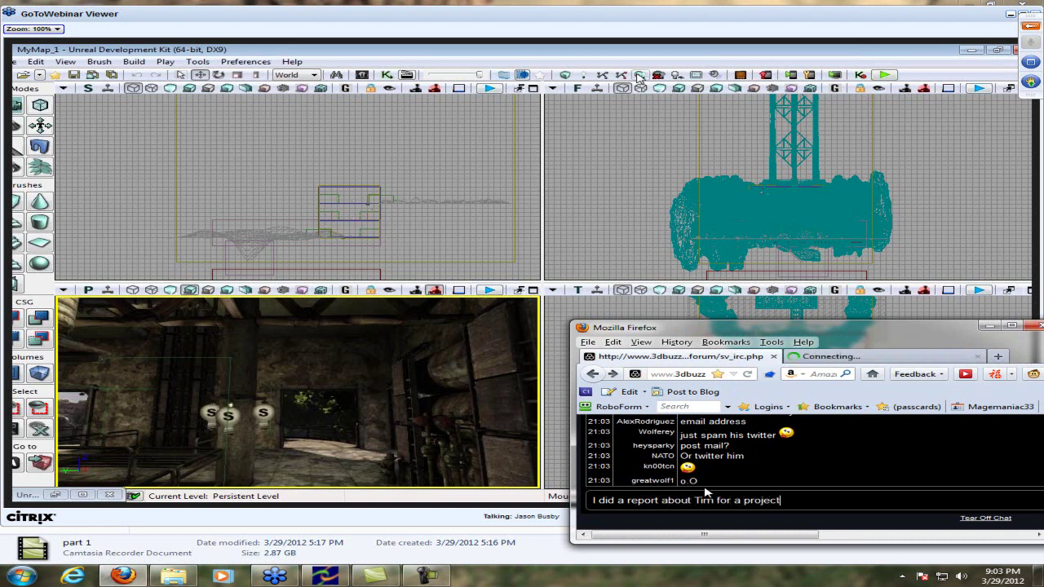
key("Return")
Ask 'what is his email tho?' in the class chat
left_click(881, 356)
left_click(701, 357)
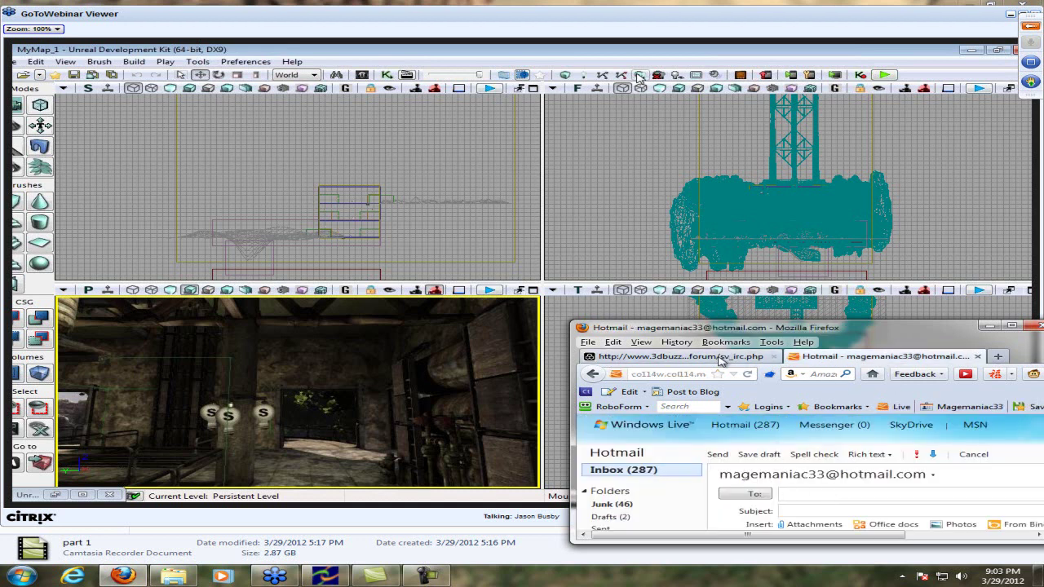
scroll(810, 452, "down", 3)
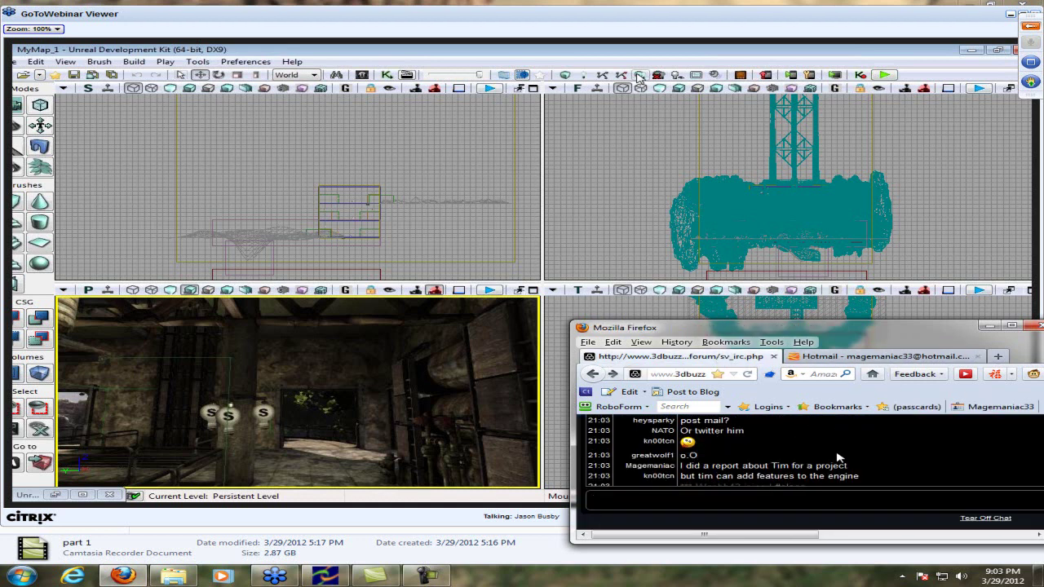
type("w")
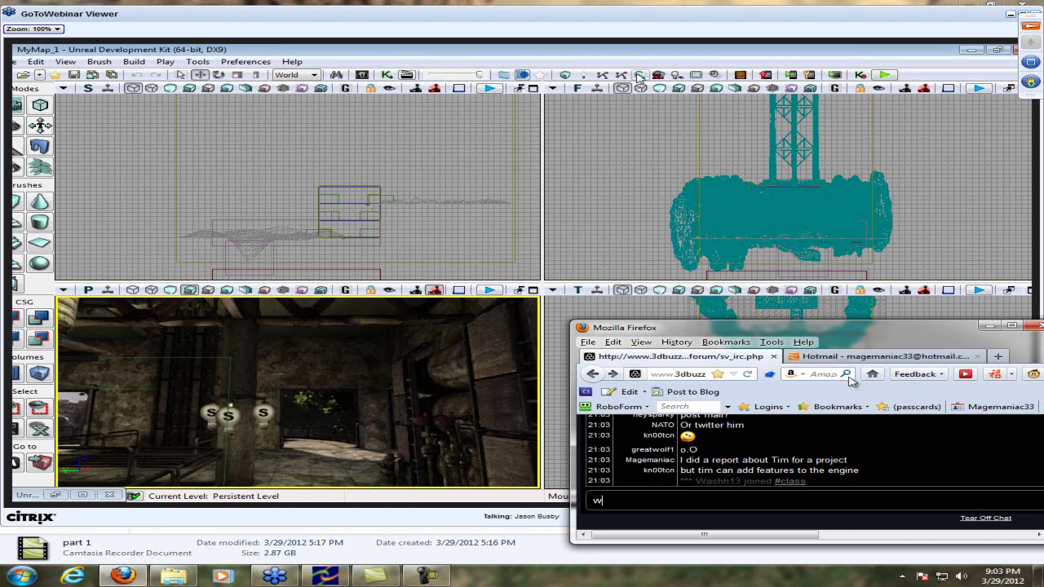
type("hat is his email")
type("tho?")
key("Return")
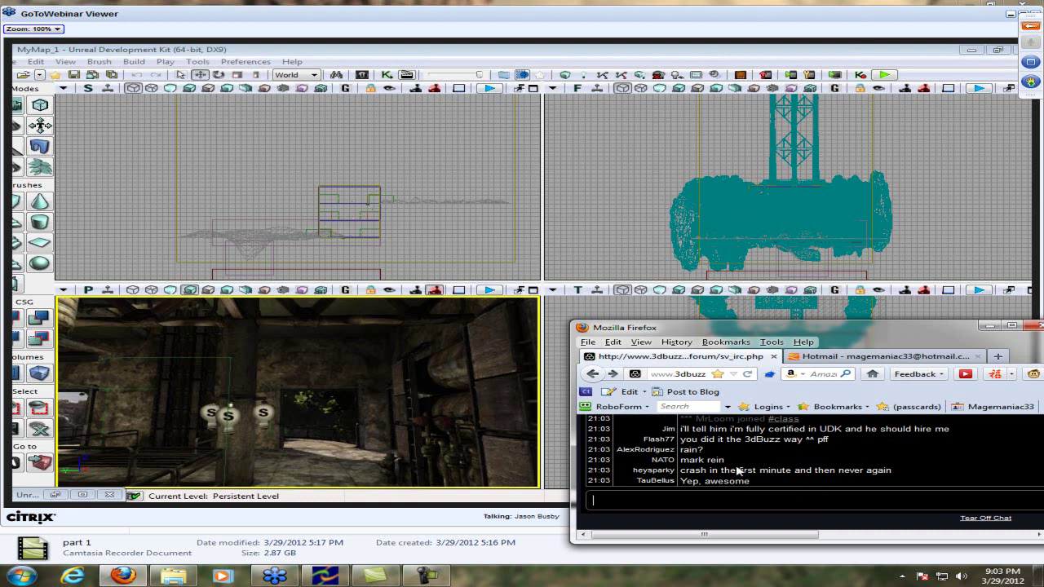
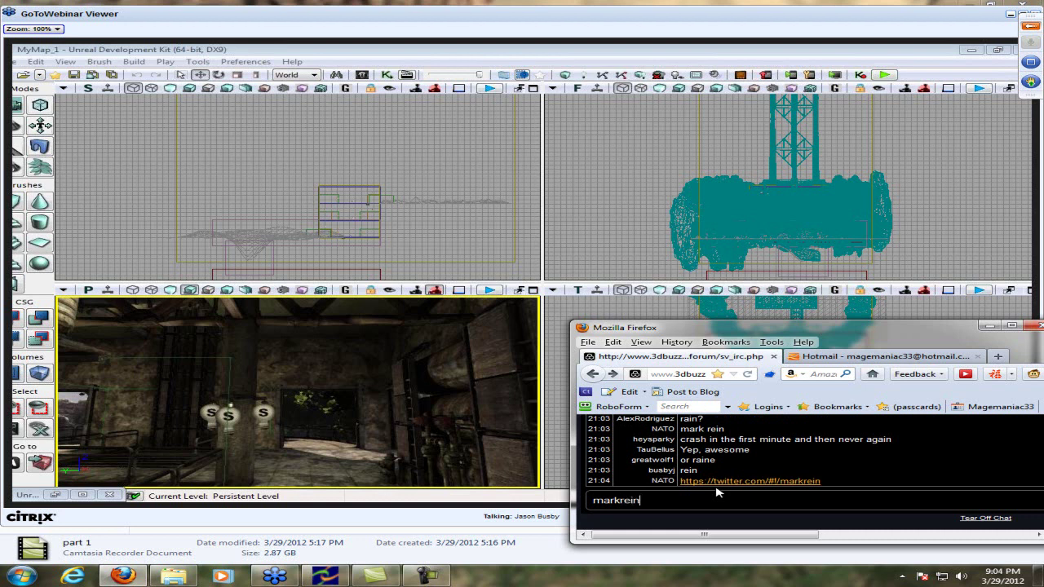
Type the person's name in the chat box and select it for copying
key("ctrl+a")
key("ctrl+c")
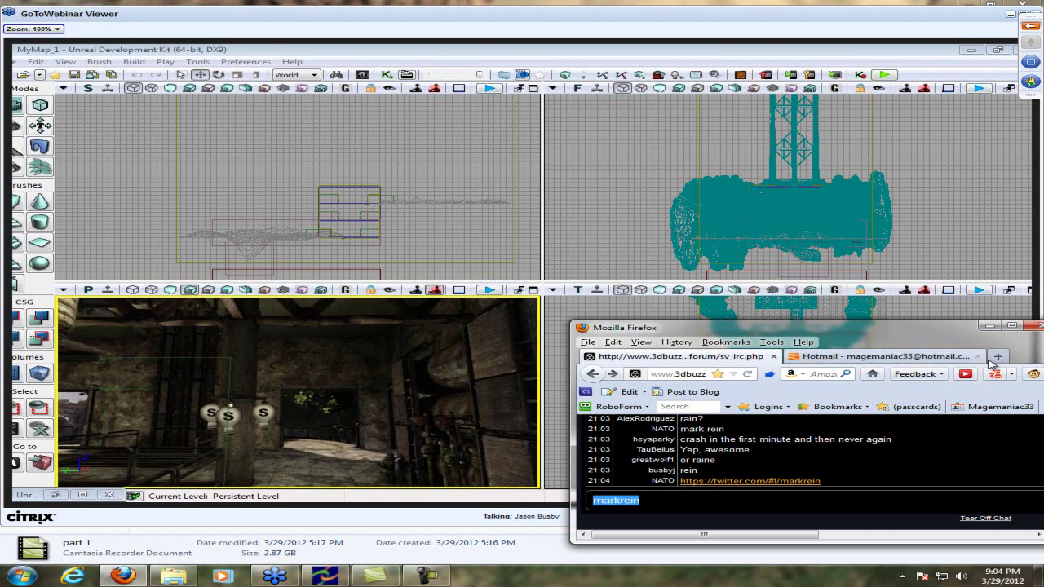
left_click(998, 357)
Search Google for the copied name plus 'email'
type("g")
left_click(673, 393)
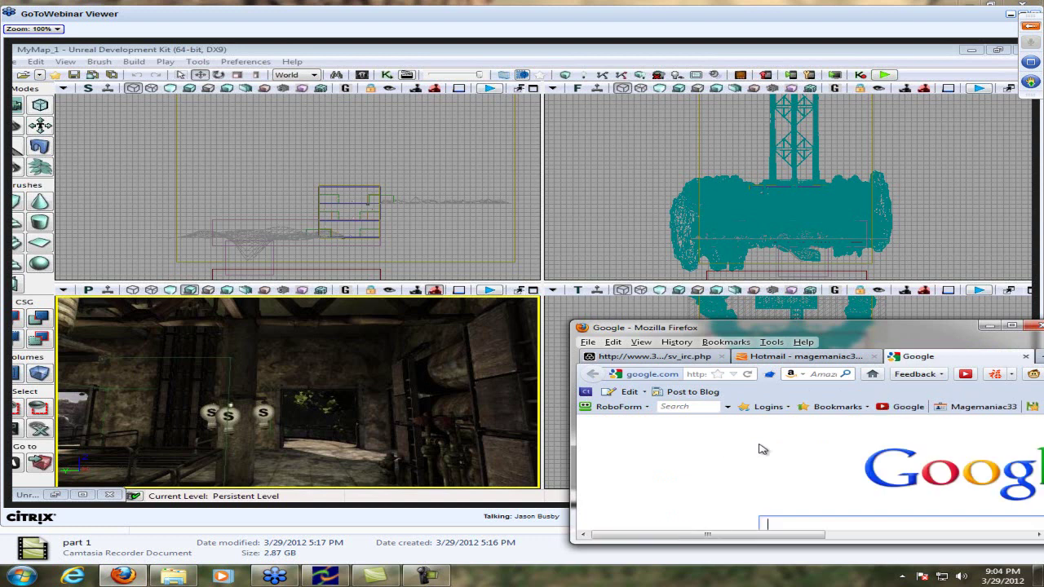
key("ctrl+v")
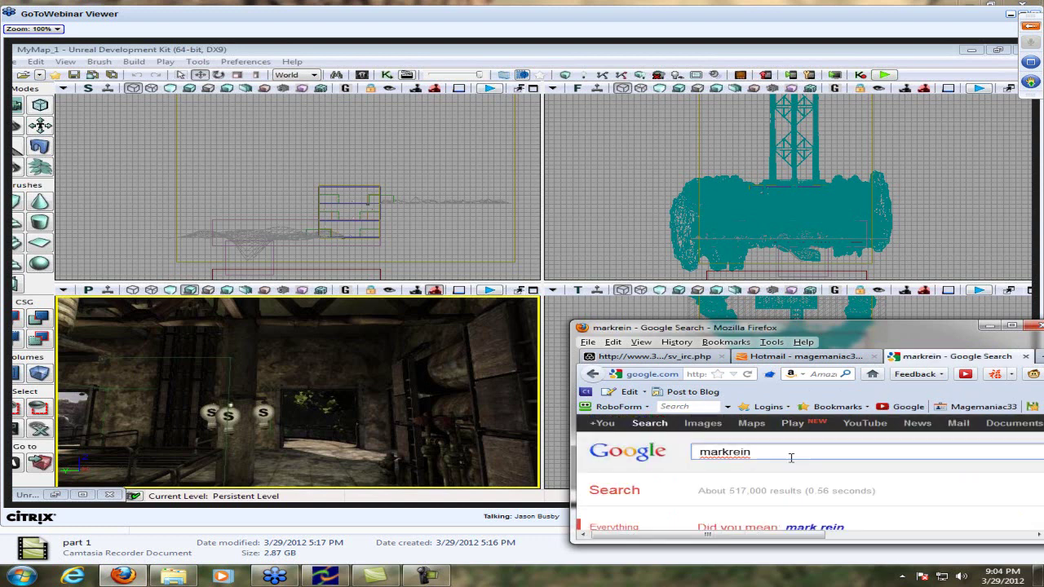
type("email")
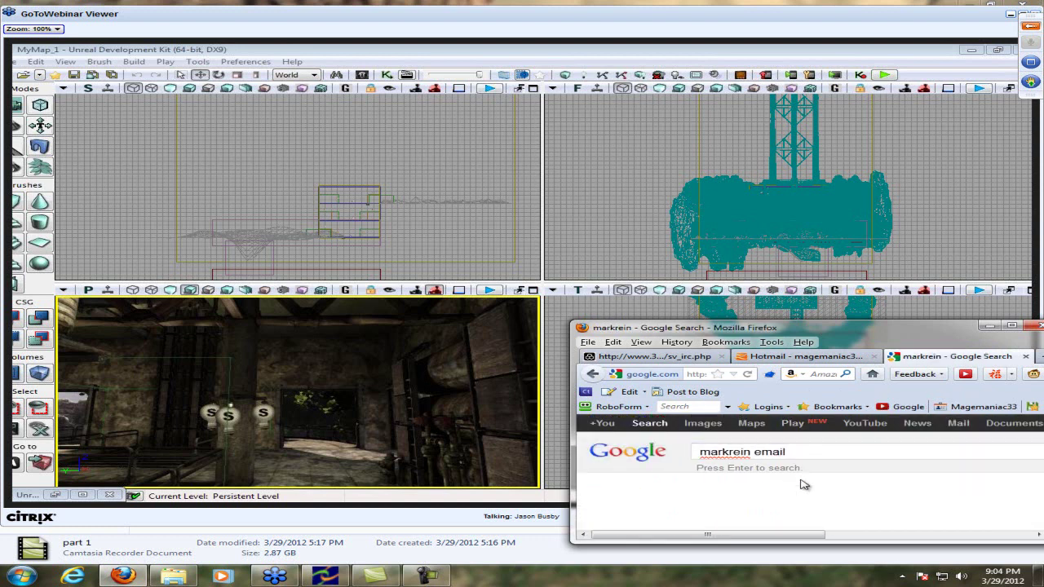
key("Return")
Open the Spokeo result from the email search
left_click_drag(752, 534, 768, 534)
scroll(811, 469, "down", 3)
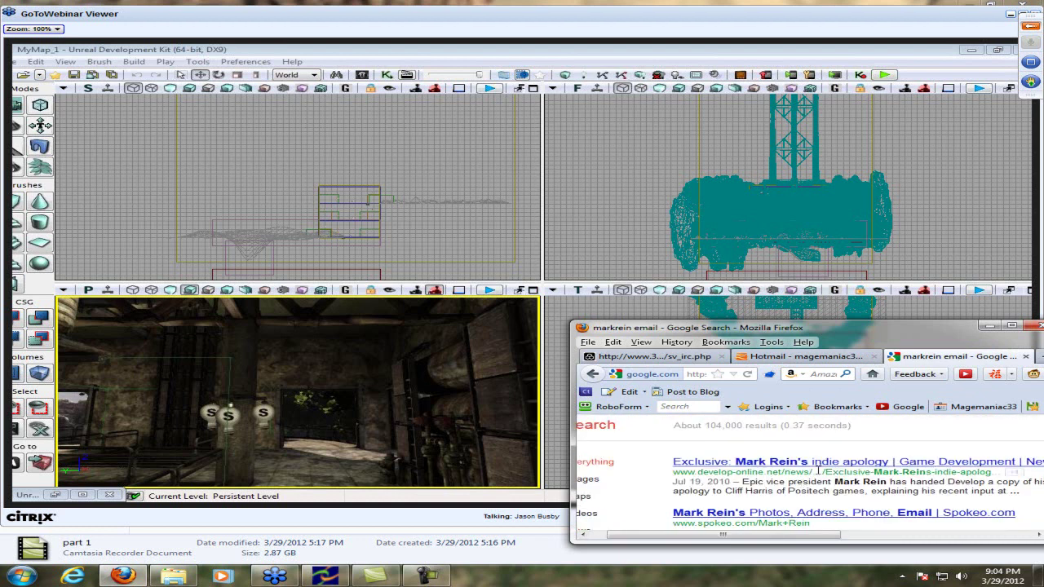
left_click(783, 449)
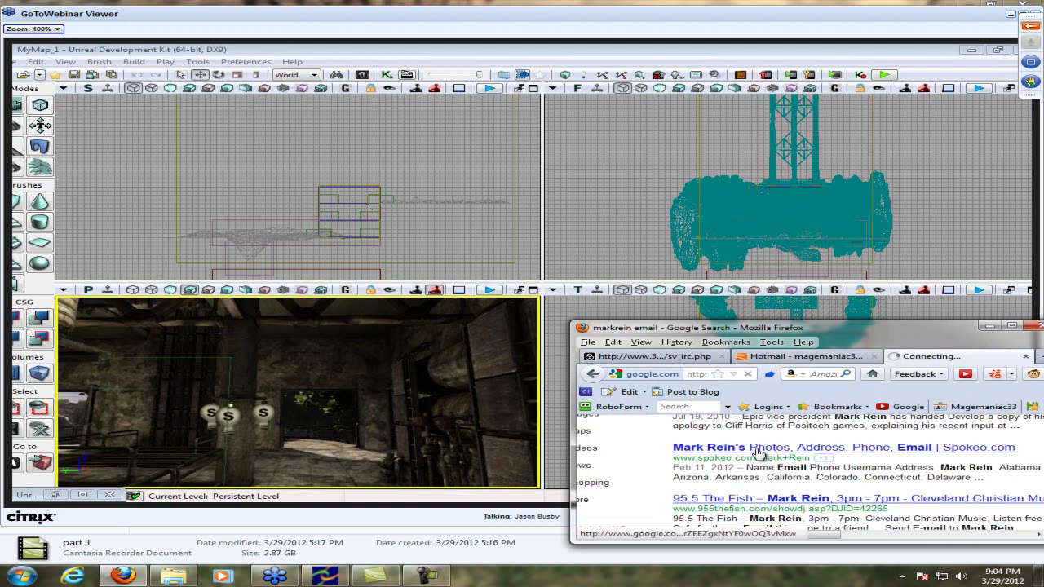
Replace the leftover name in the chat box and post 'THANK YOU! :D'
left_click(701, 357)
left_click(718, 499)
double_click(718, 499)
type("THANK YOU!")
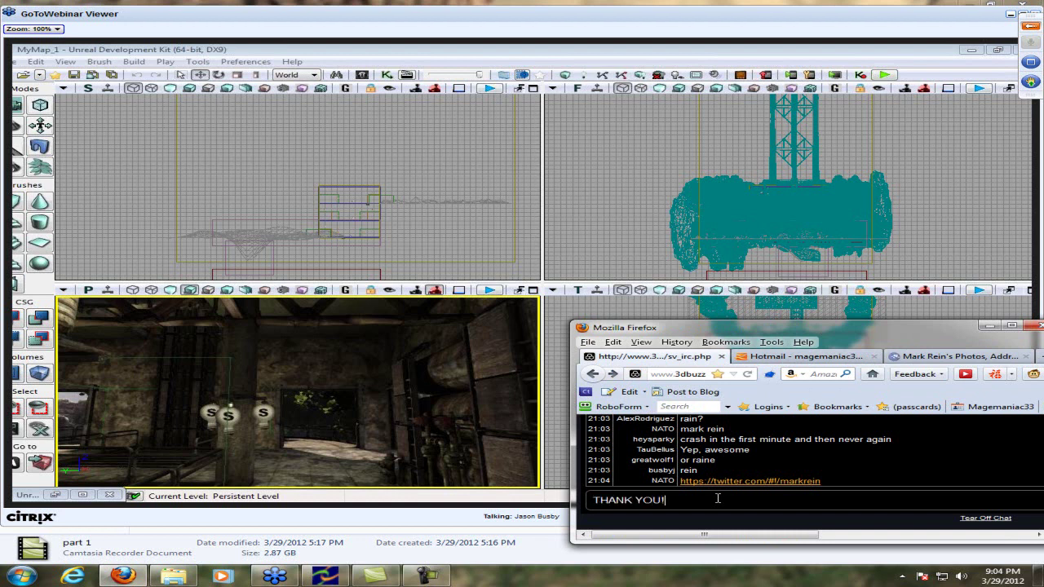
type(" :D")
key("Return")
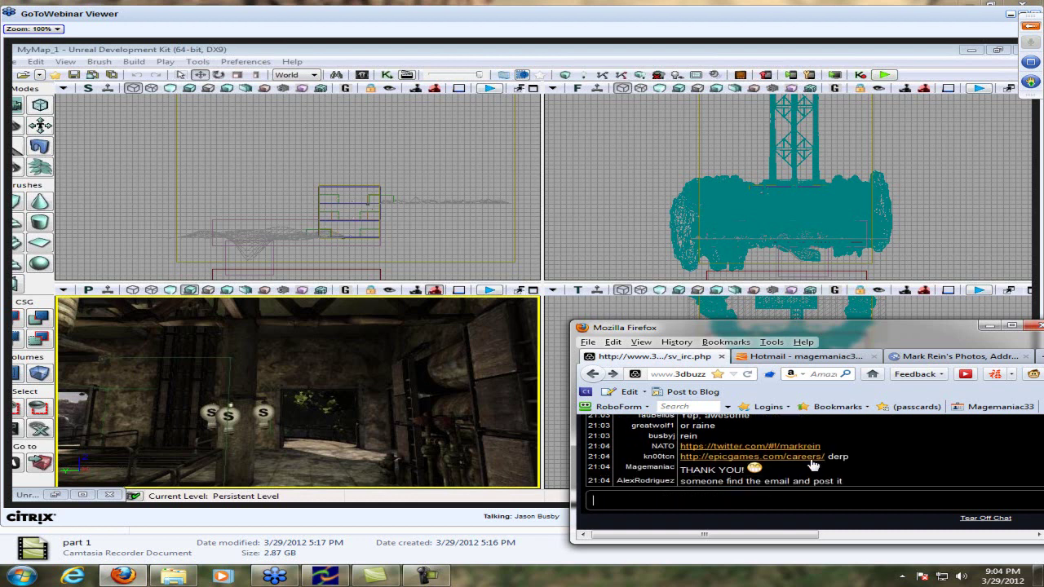
Go back to the Google results, browse through them, then return to the chat
left_click(966, 359)
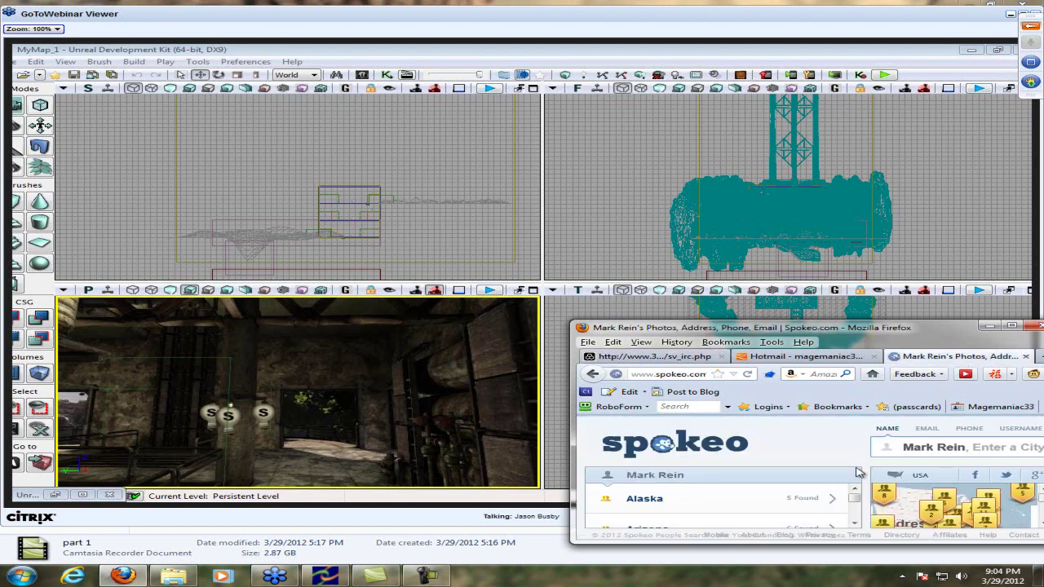
key("alt+Left")
scroll(714, 445, "down", 1)
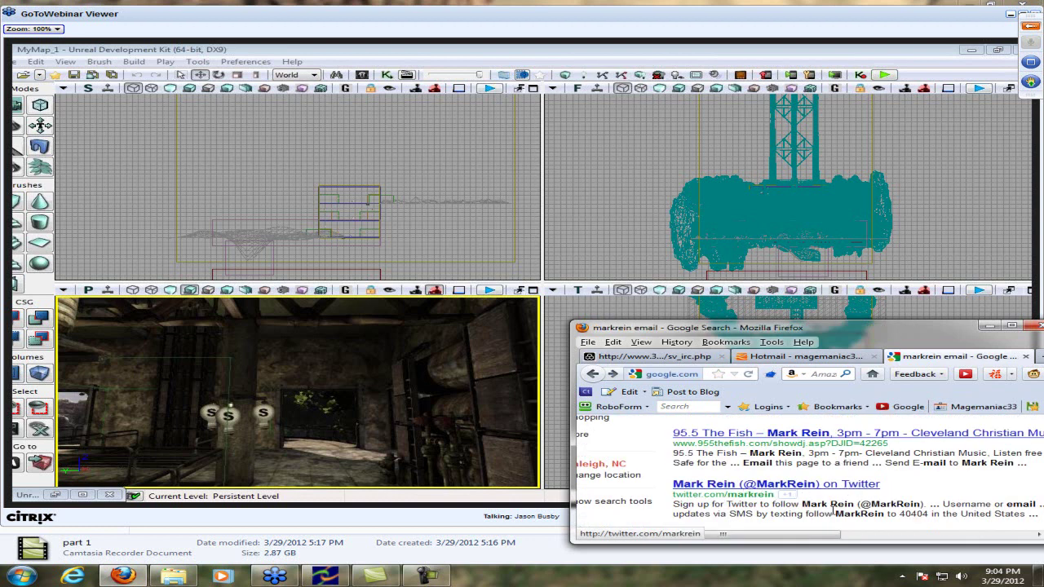
scroll(824, 499, "right", 2)
scroll(815, 502, "down", 3)
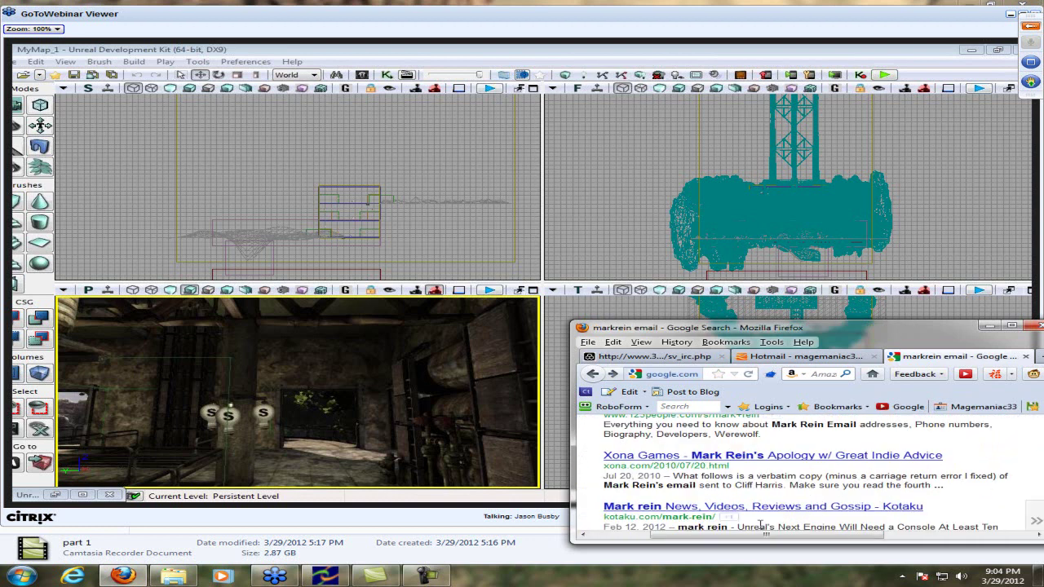
scroll(789, 520, "down", 1)
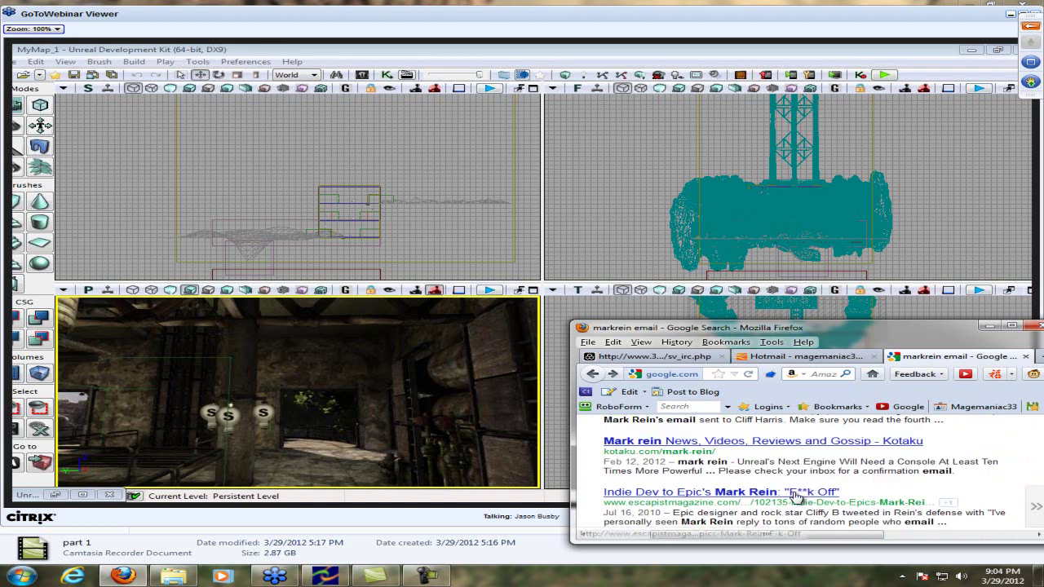
scroll(820, 449, "down", 1)
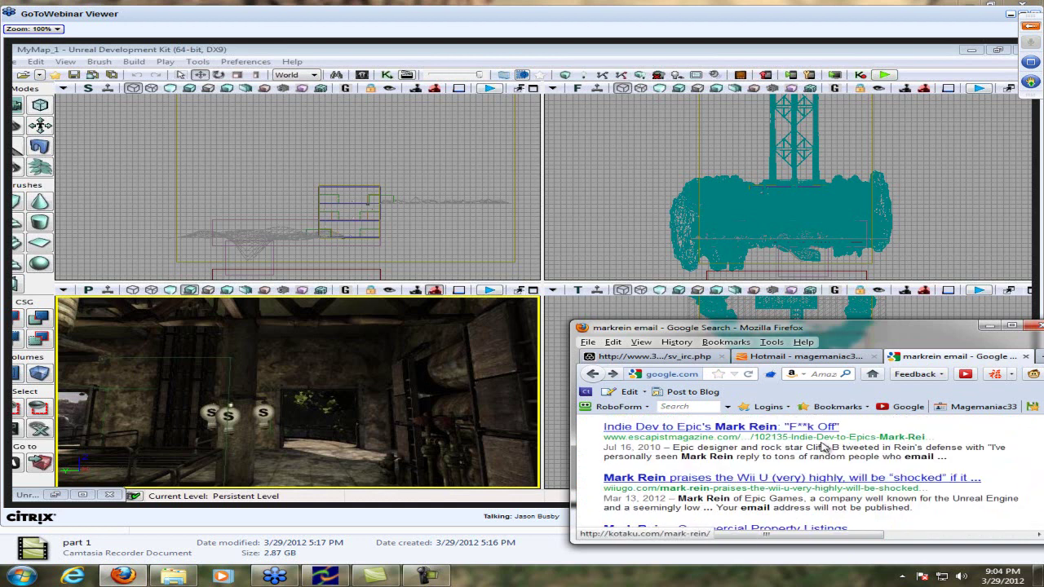
scroll(845, 448, "down", 2)
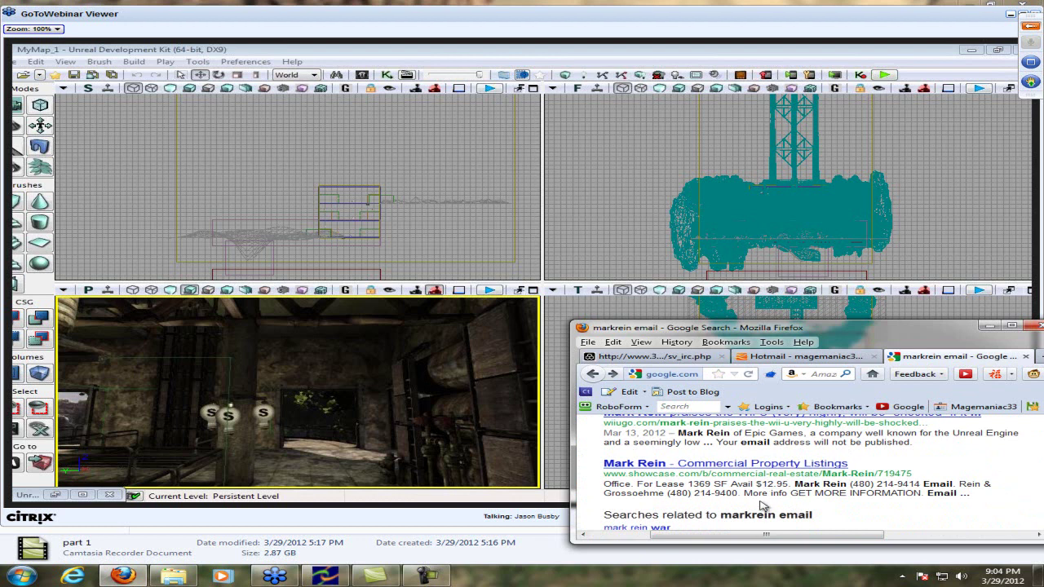
scroll(763, 508, "down", 1)
scroll(763, 507, "up", 1)
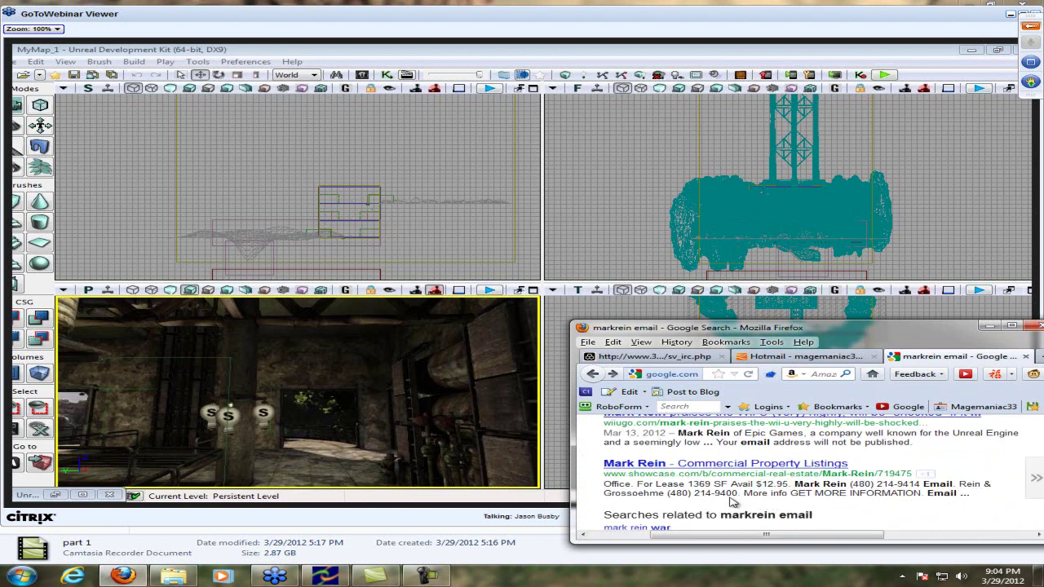
scroll(644, 493, "up", 5)
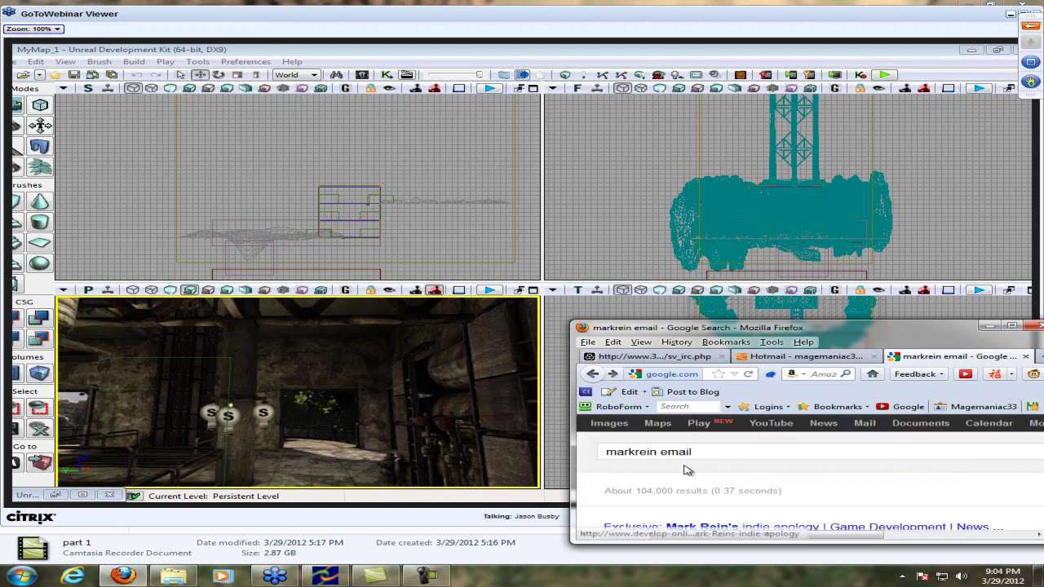
scroll(693, 471, "down", 3)
scroll(711, 473, "down", 2)
left_click(657, 356)
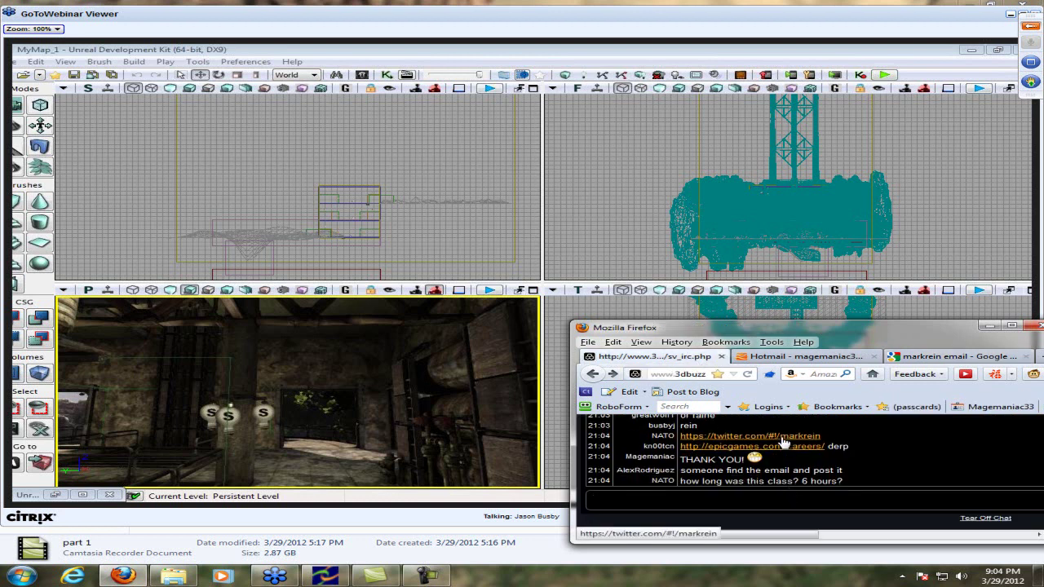
Open the shared Twitter link in a new tab and reply '9:04' in the chat
right_click(785, 439)
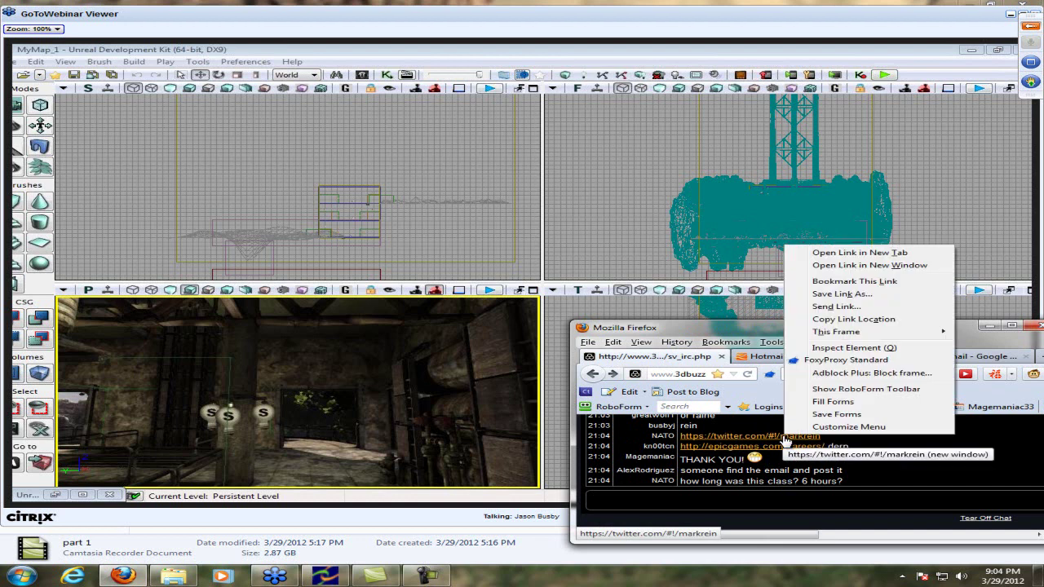
left_click(882, 255)
type("9:04")
key("Return")
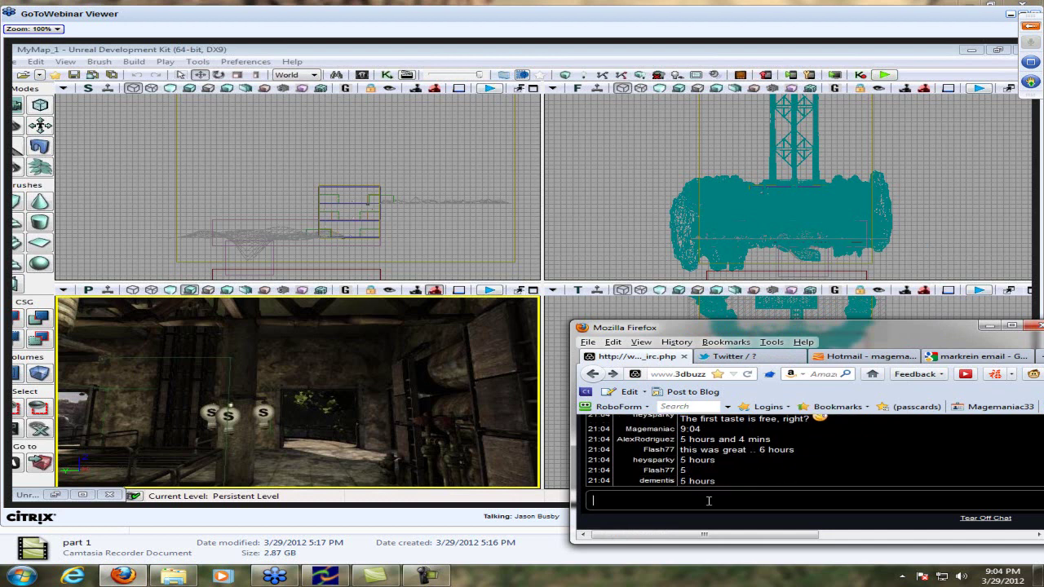
Check the Twitter page, which is missing, and close its tab
left_click(948, 357)
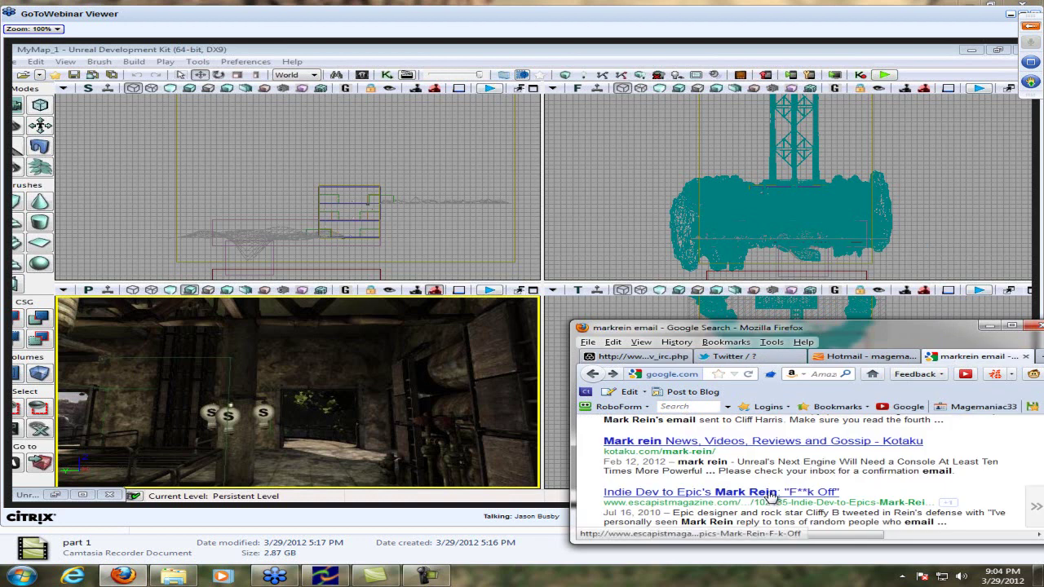
scroll(694, 462, "up", 2)
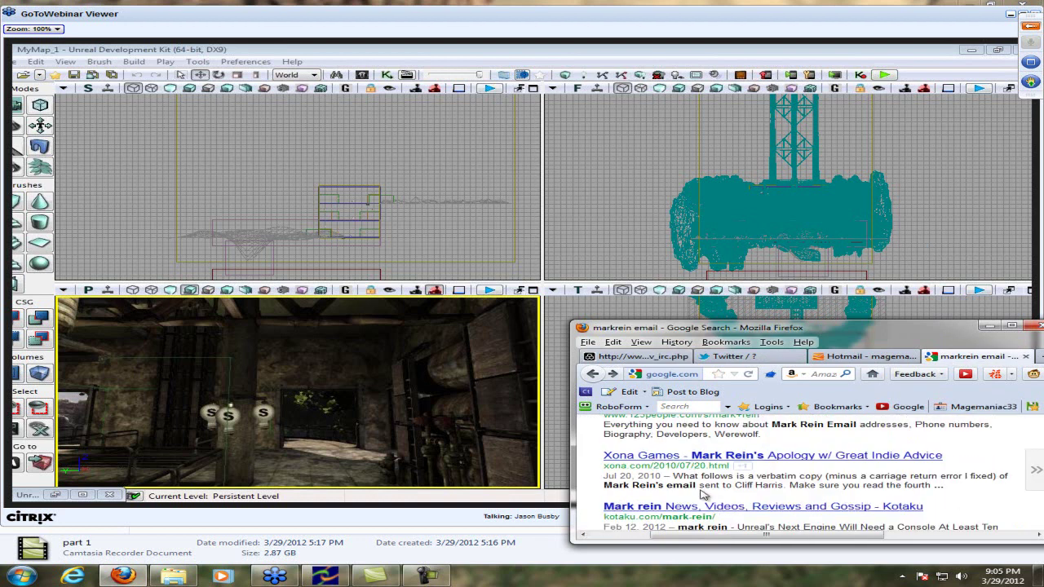
left_click(728, 356)
scroll(777, 479, "down", 1)
scroll(777, 479, "up", 1)
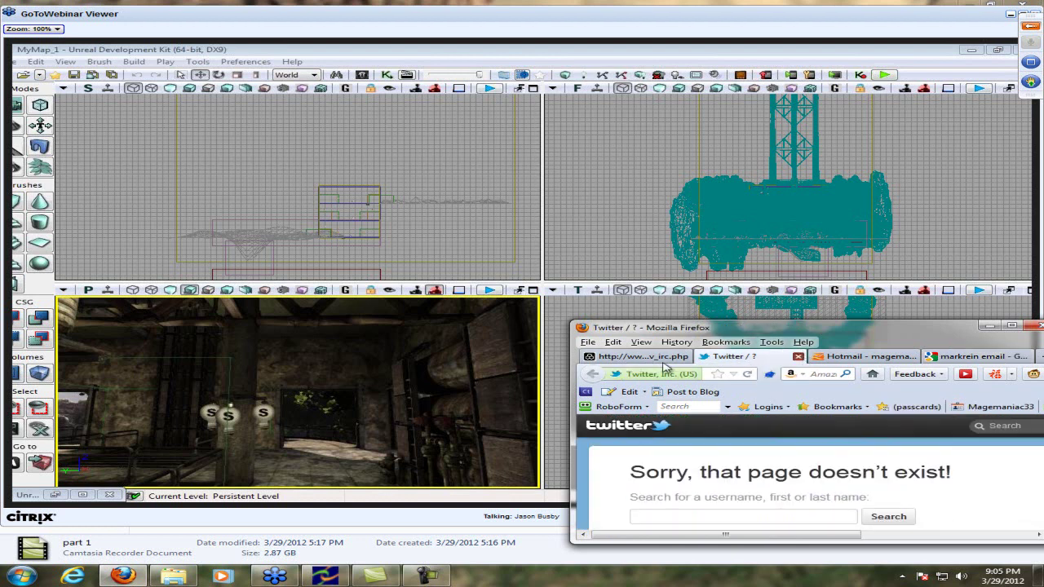
key("ctrl+w")
Post 'I stuck with you guys' and 'woot I got a high five' in the chat
left_click(693, 498)
type("I stuck with you guys")
key("Return")
type("wo")
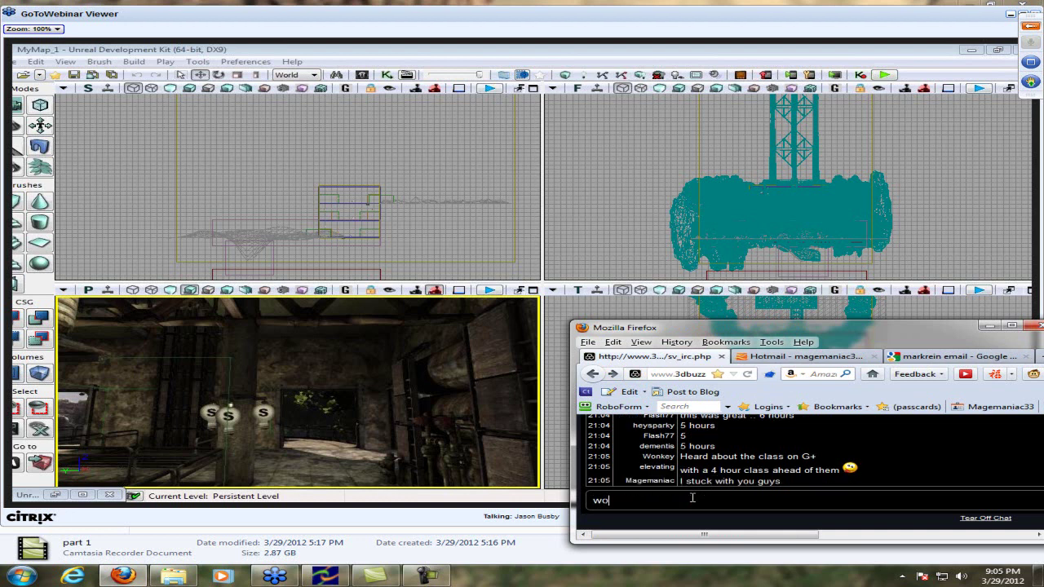
type("ot")
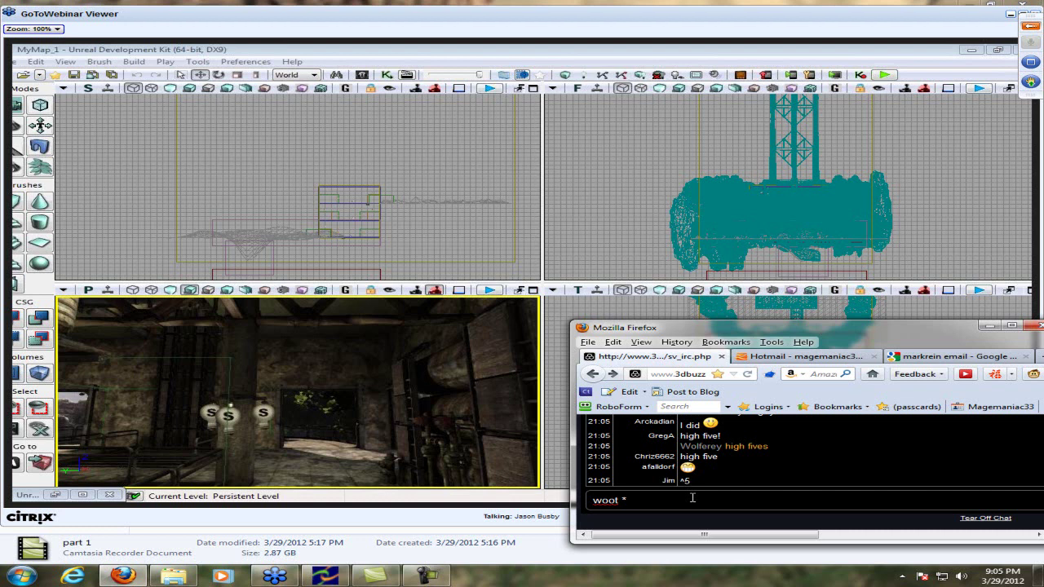
type("I got a ")
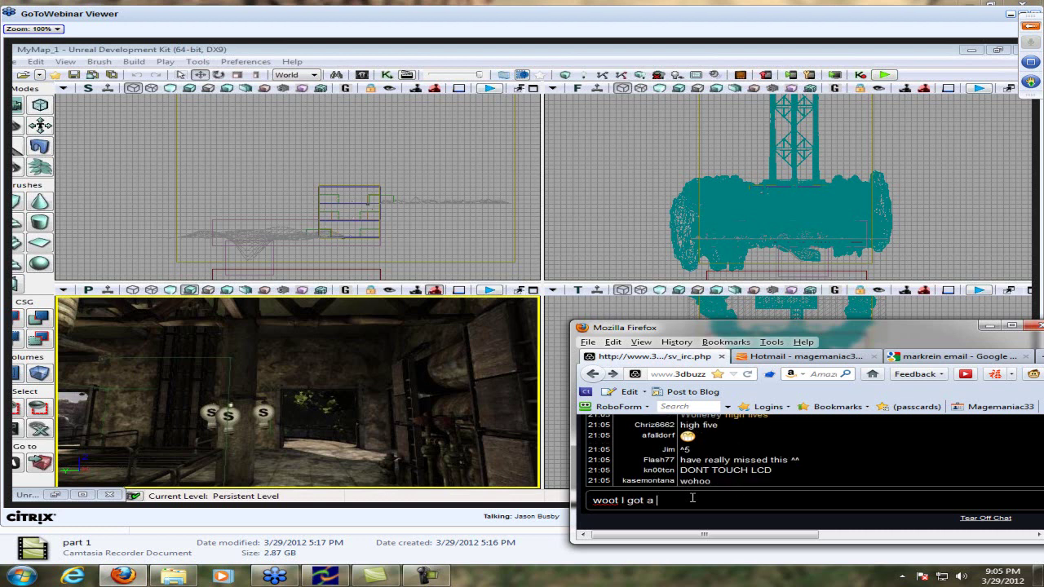
type("high five")
key("Return")
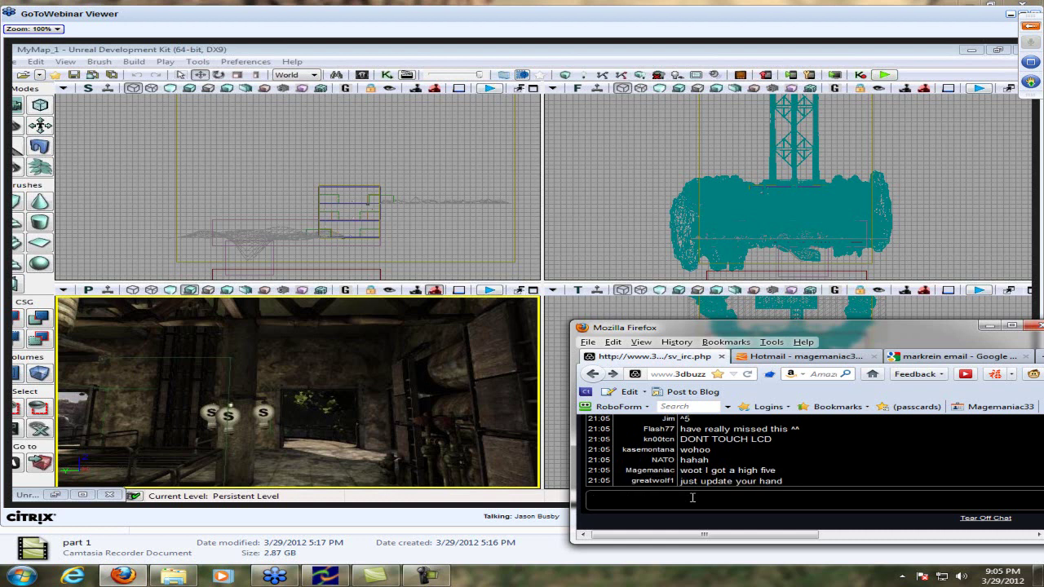
Close the Hotmail and email search tabs and post 'love you guys, no homo xD'
left_click(874, 358)
left_click(873, 357)
left_click(744, 497)
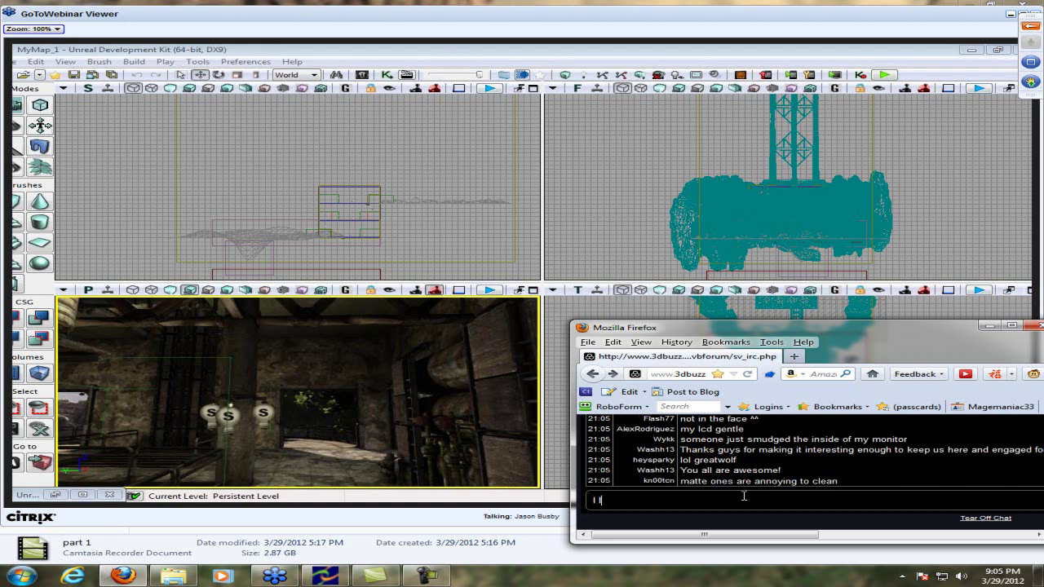
type("love you guys, no")
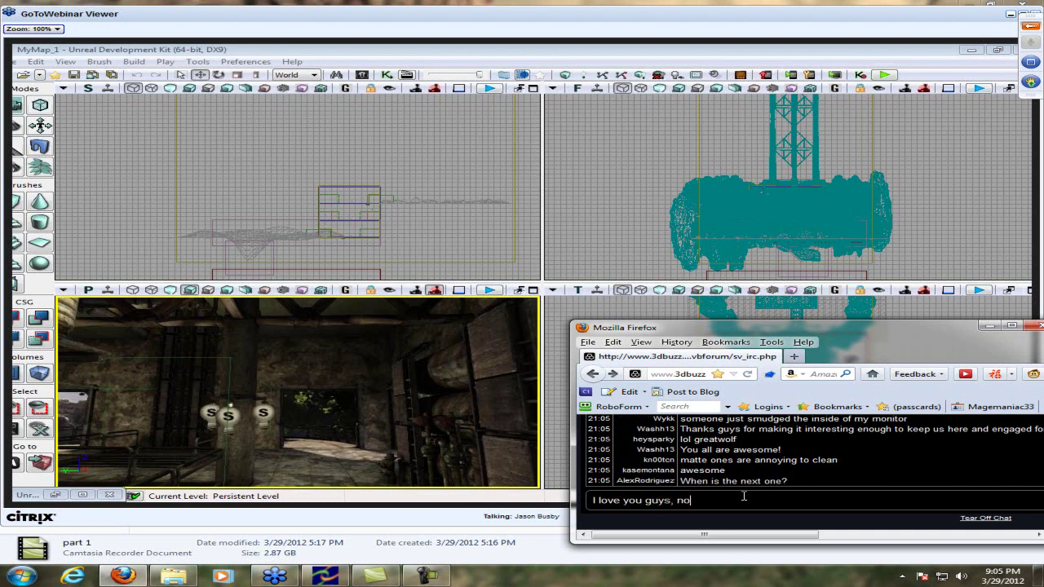
type(" homo xD")
key("Return")
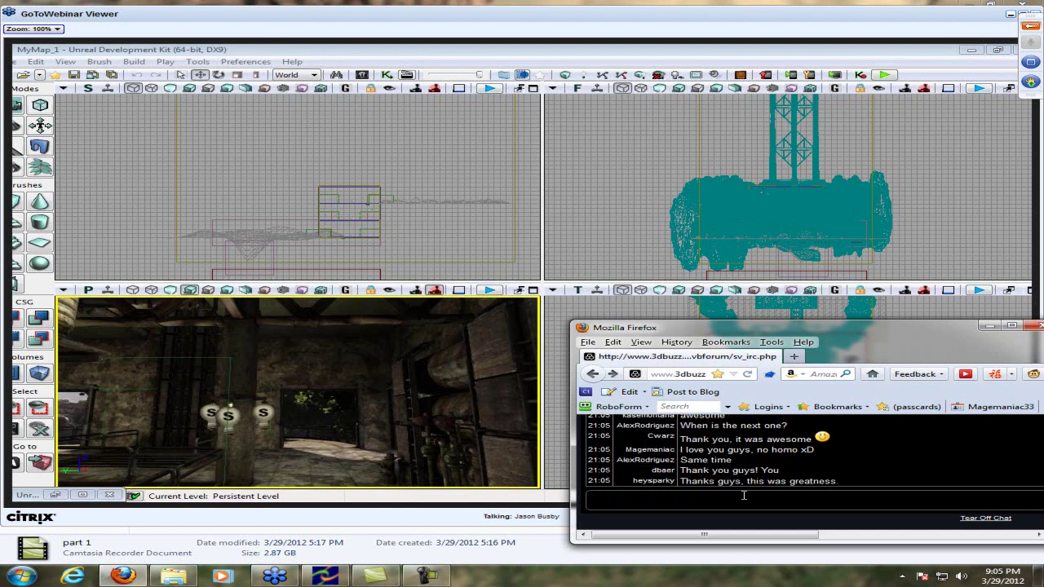
Post 'I knew that this was an intro, but I stayed to help :D' and 'wanna become one :D', then put the chat behind the webinar
type("I knew that this was an ")
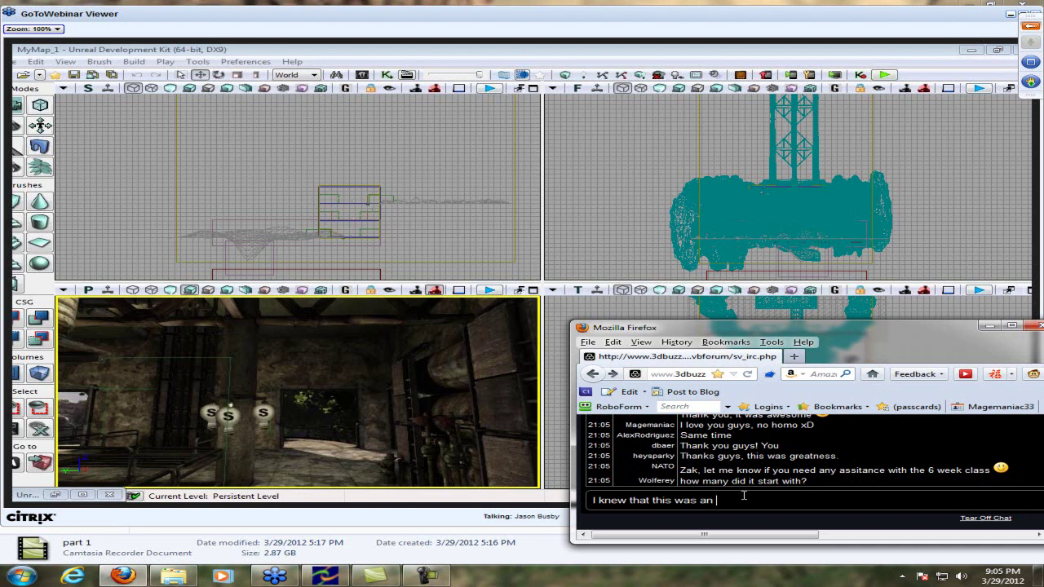
type("intro, but I stayed ")
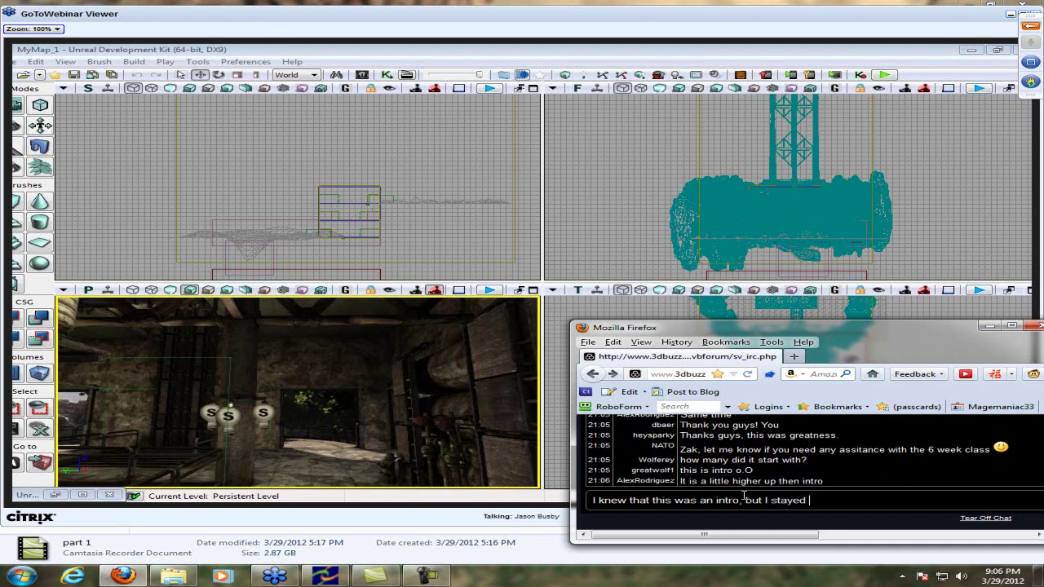
type("to help :D")
key("Return")
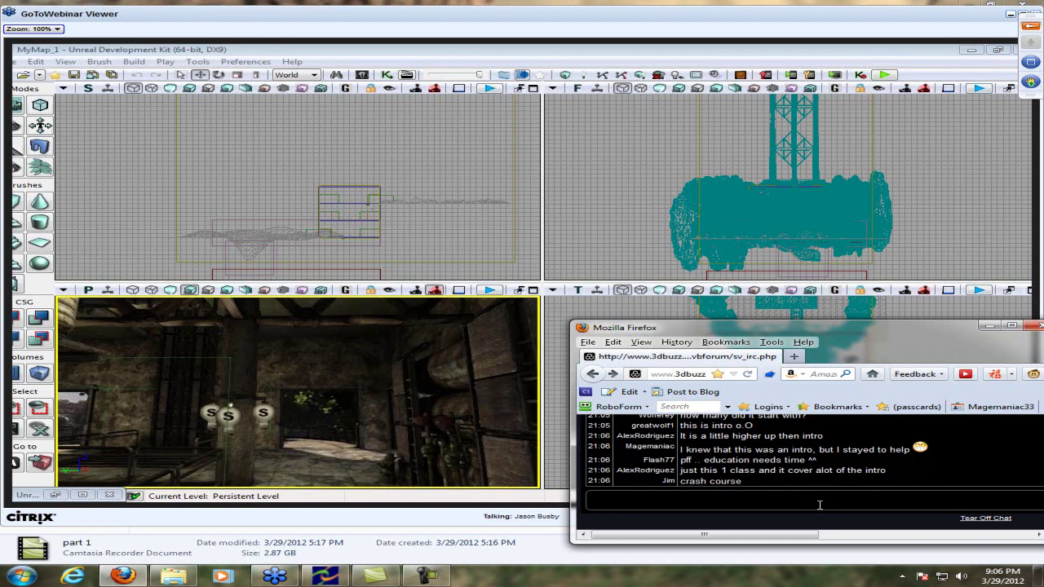
type("wanna become one :D")
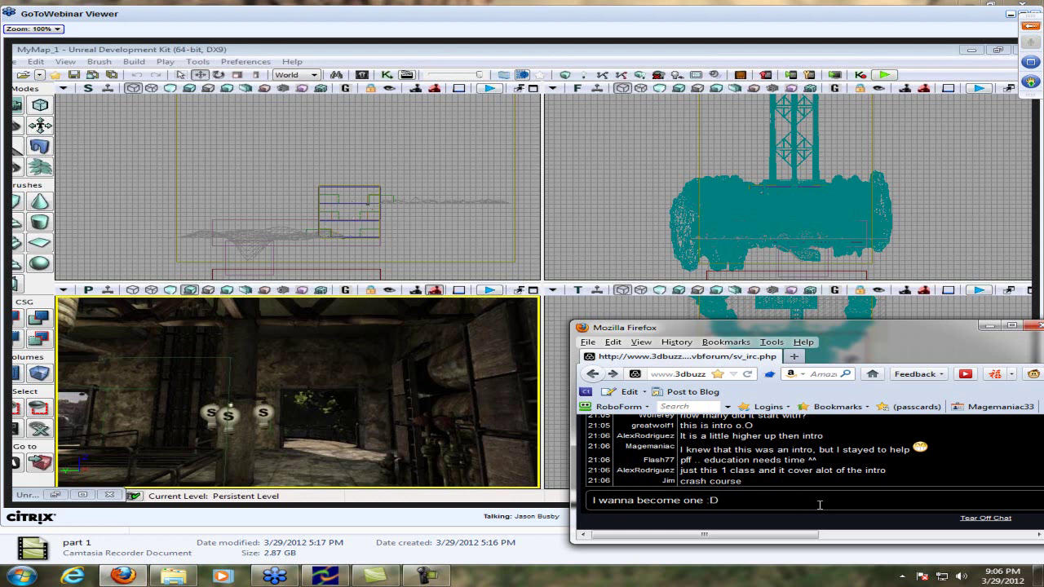
key("Return")
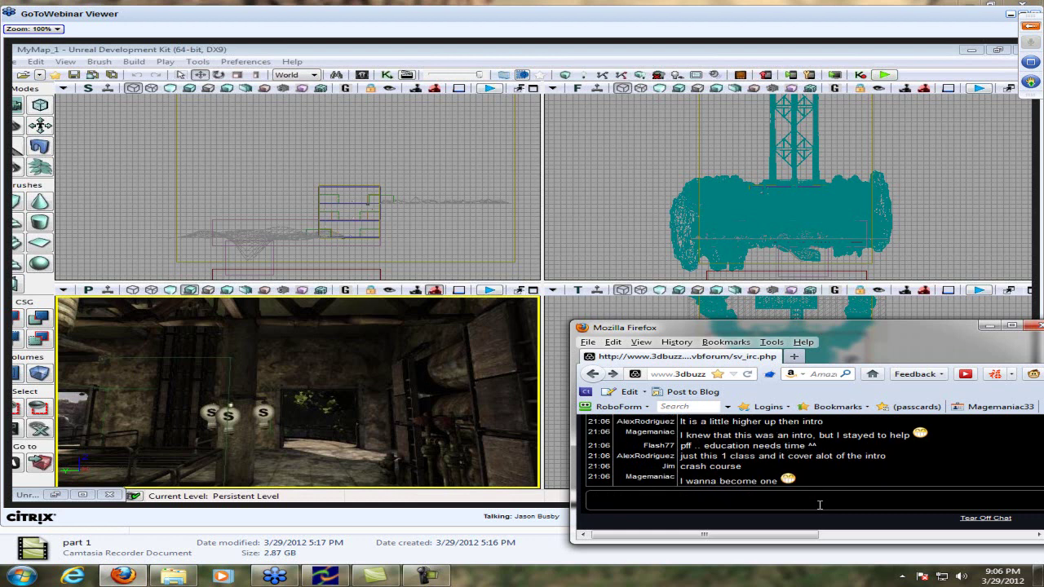
left_click(562, 523)
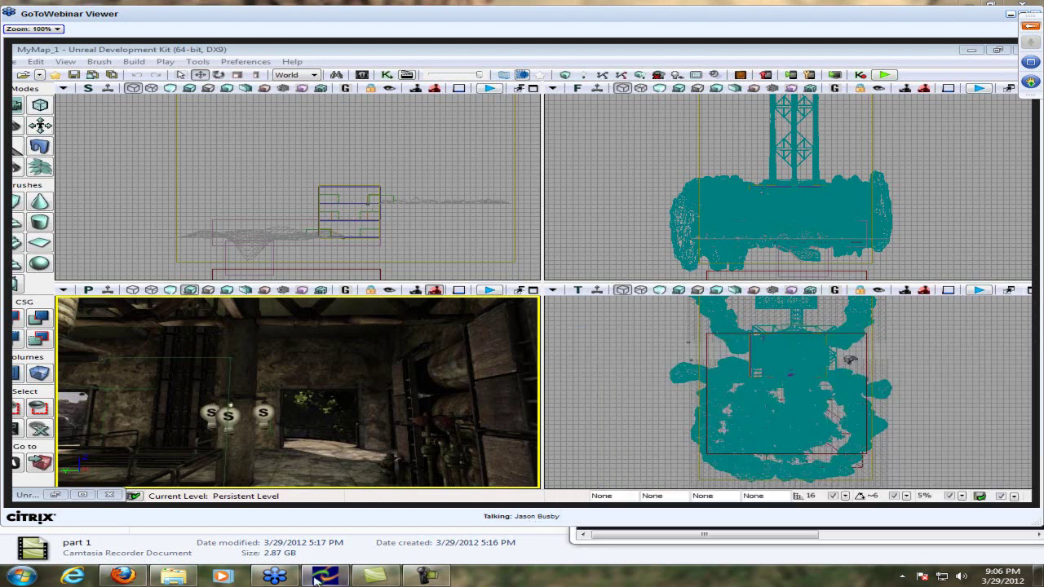
Restore the Firefox chat window from the Windows taskbar
left_click(123, 576)
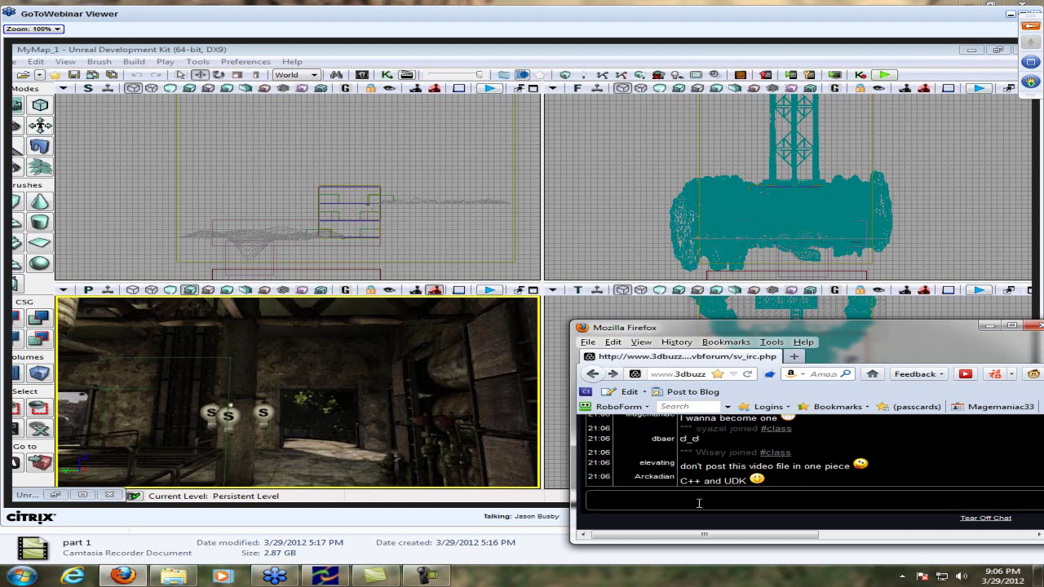
Replace the drafted message with your YouTube channel link, then post 'I will upload it :3'
type("I got like 5 segments of this recorded")
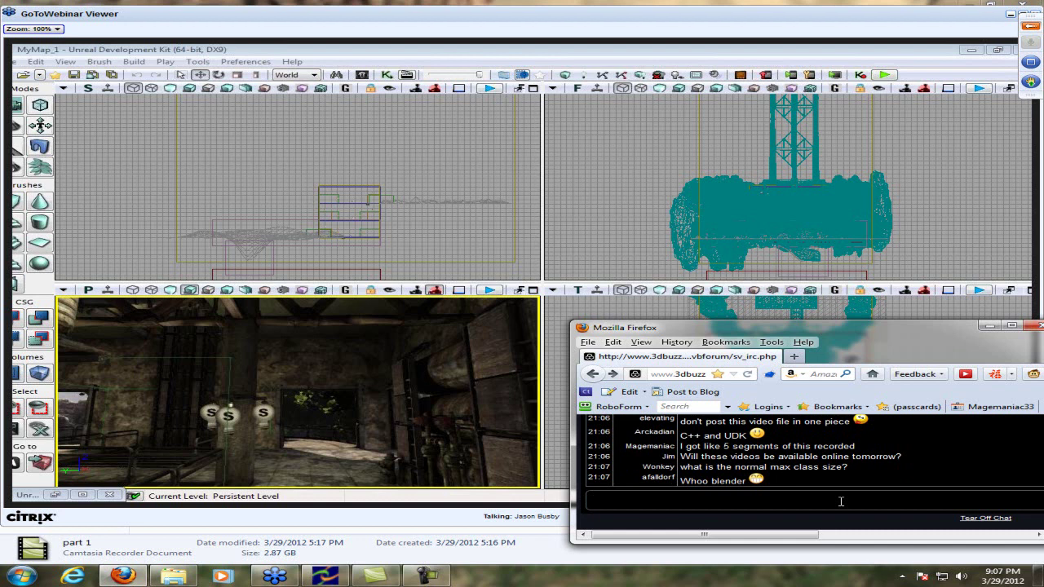
type("I d")
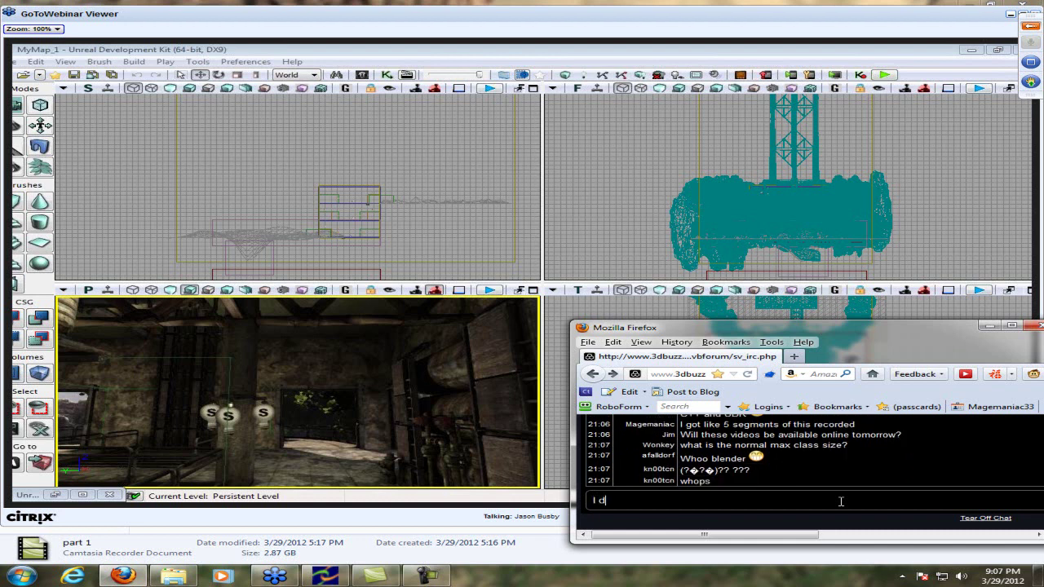
type("on't think ")
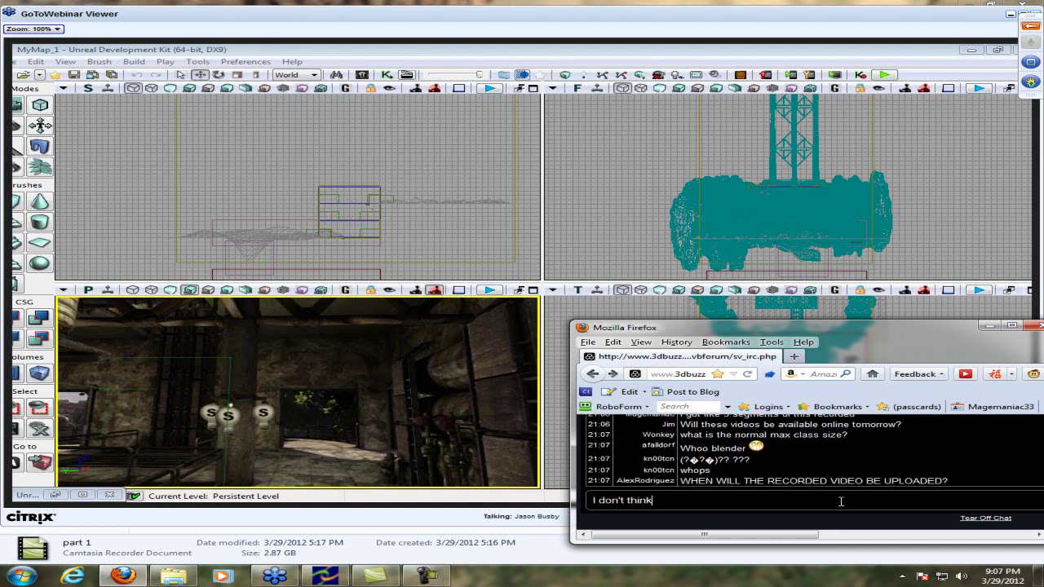
type("that")
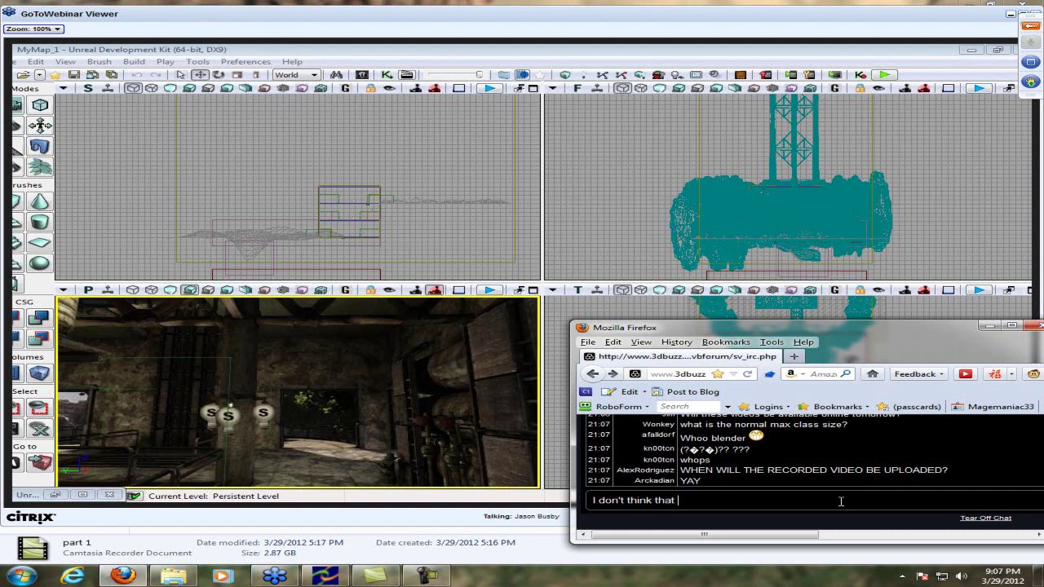
key("ctrl+a")
type("youtube.com/decei")
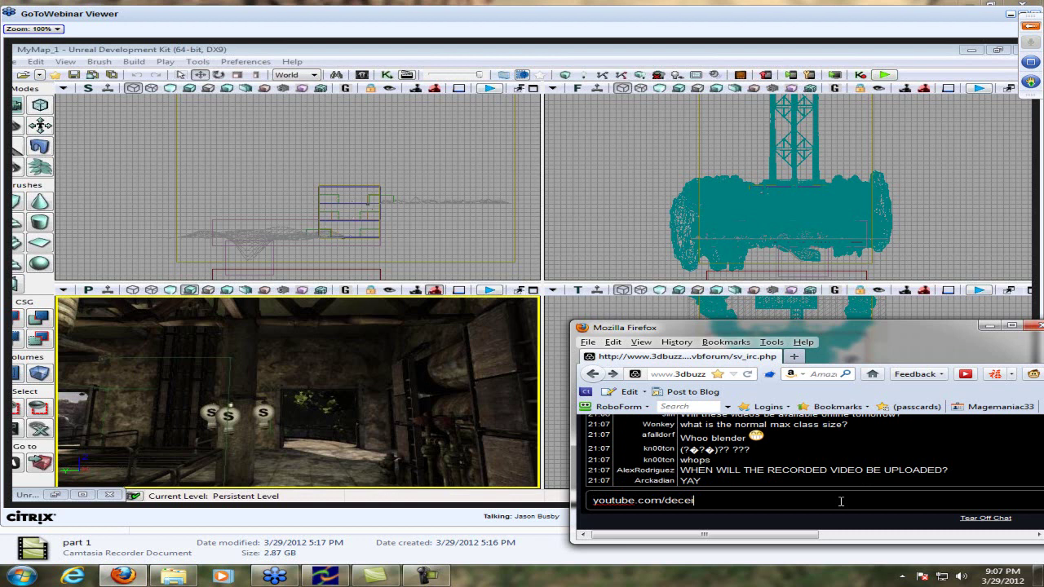
type("vingmage")
key("Return")
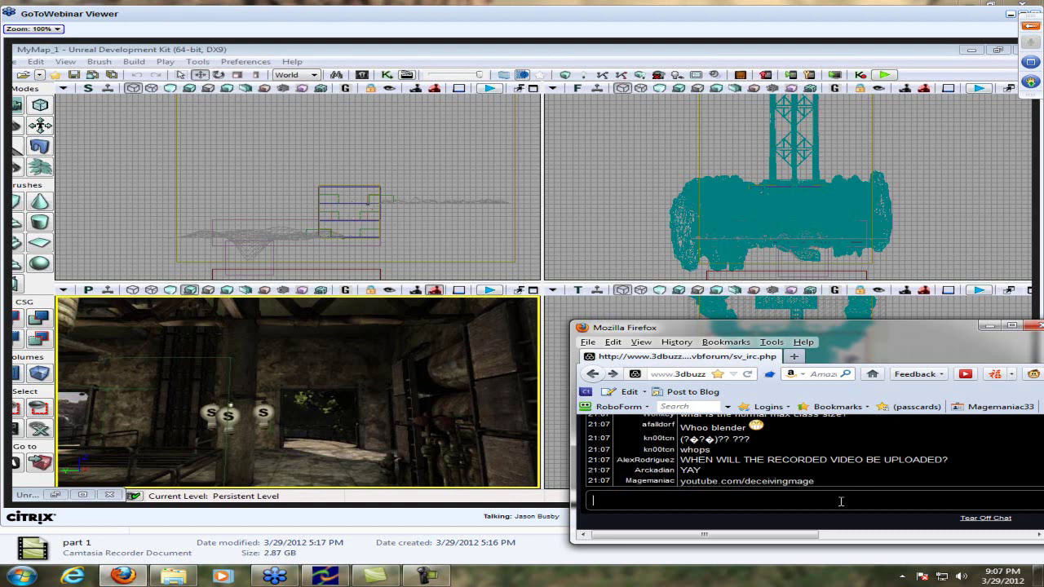
type("I will u")
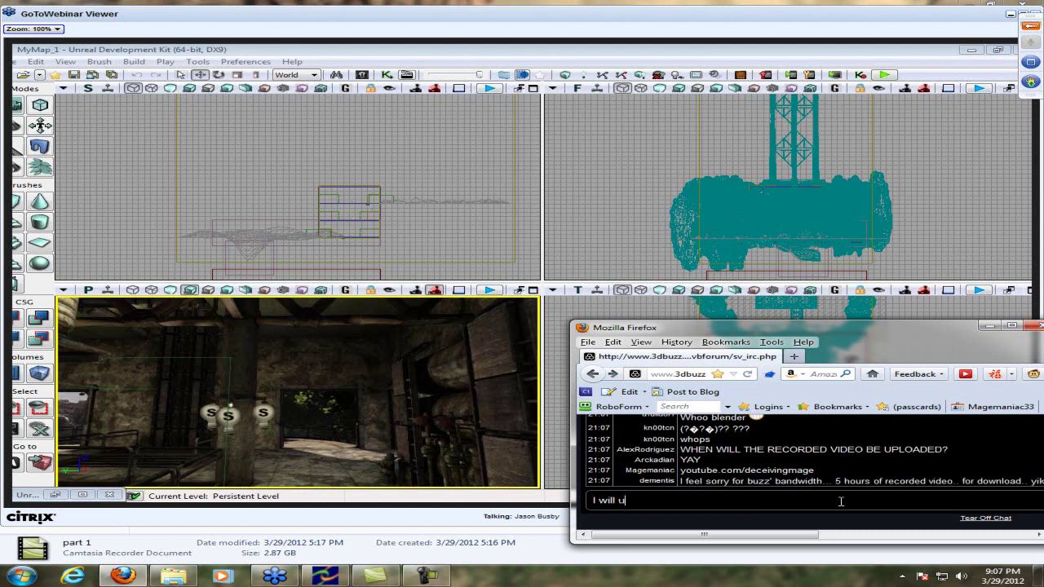
type("pload it :3")
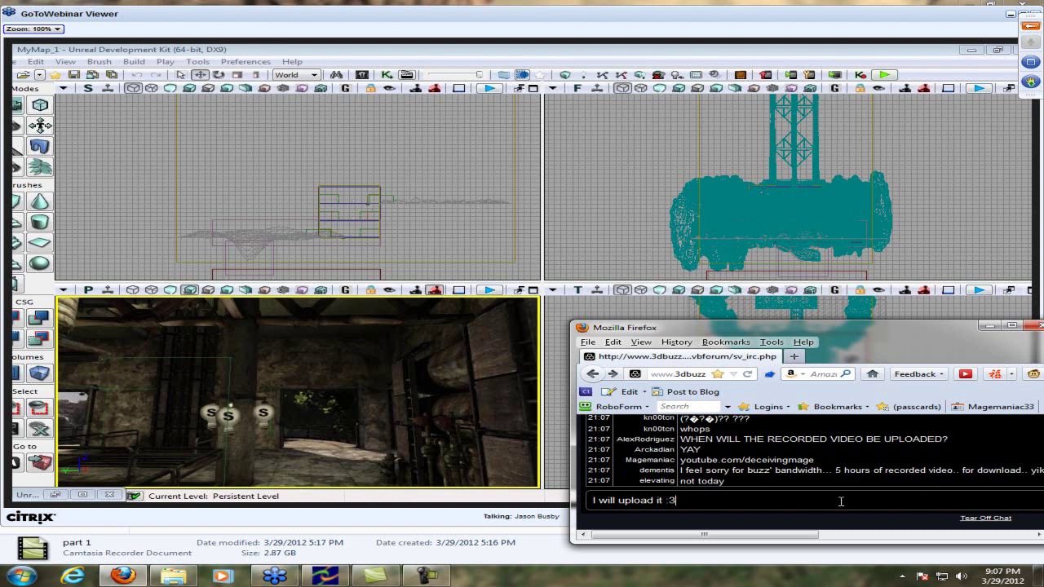
key("Return")
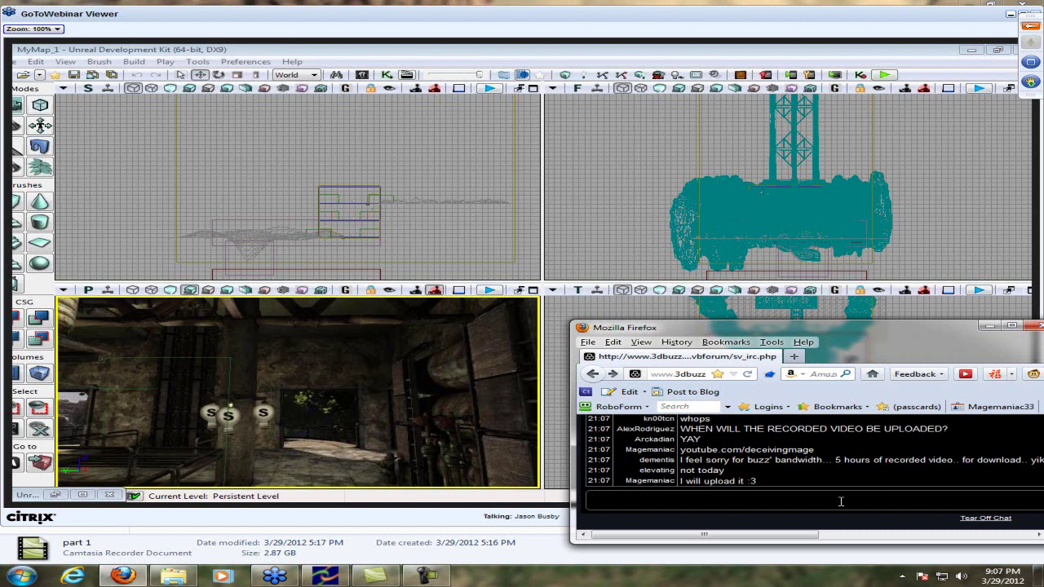
Post 'You guys have a tight schedule', 'It's worth it' and 'keep this one going xD'
left_click_drag(709, 535, 702, 532)
type("You guys have a tight")
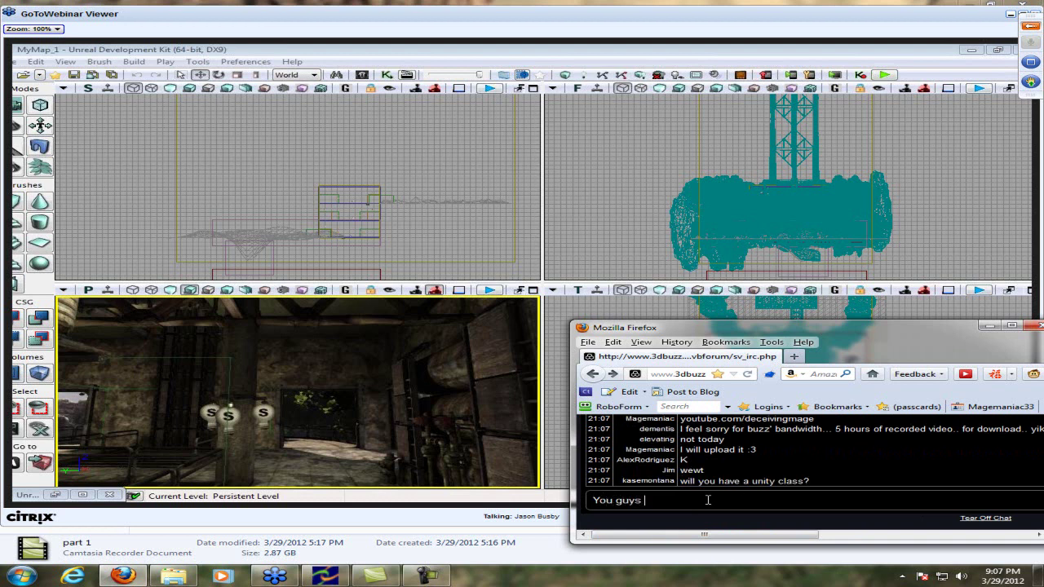
type(" schedule")
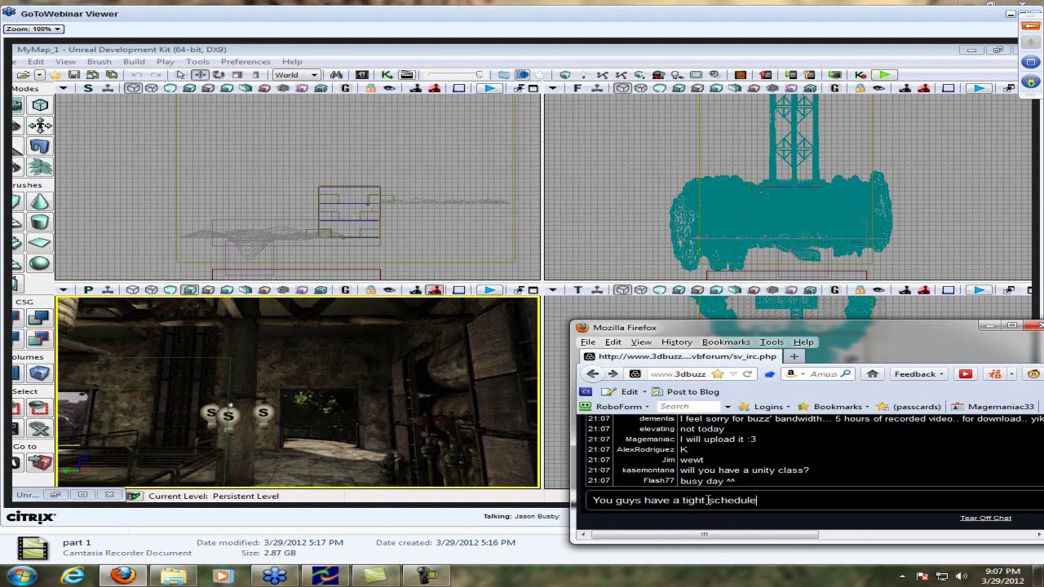
key("Return")
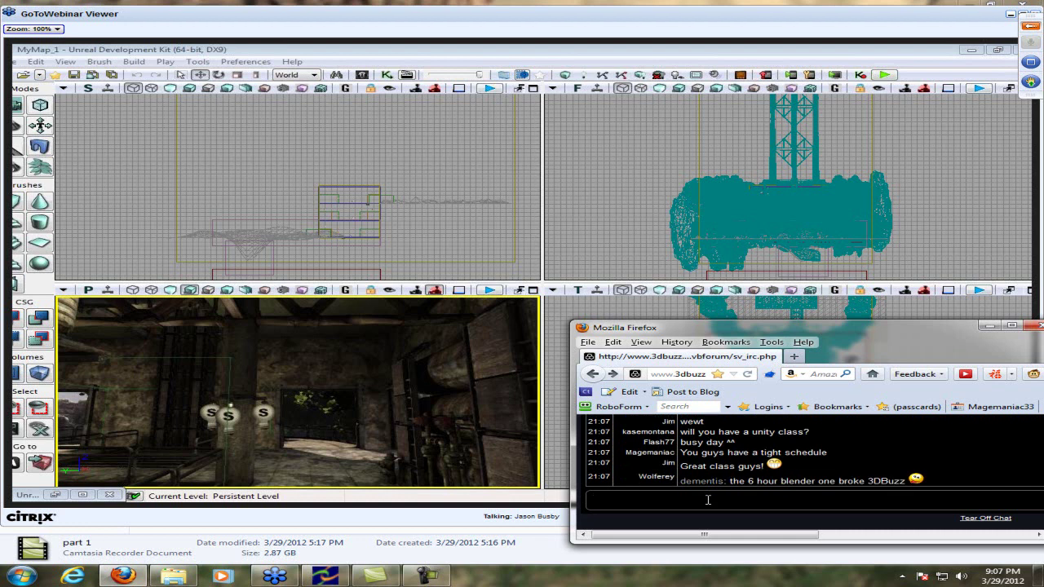
type("It's worth it")
key("Return")
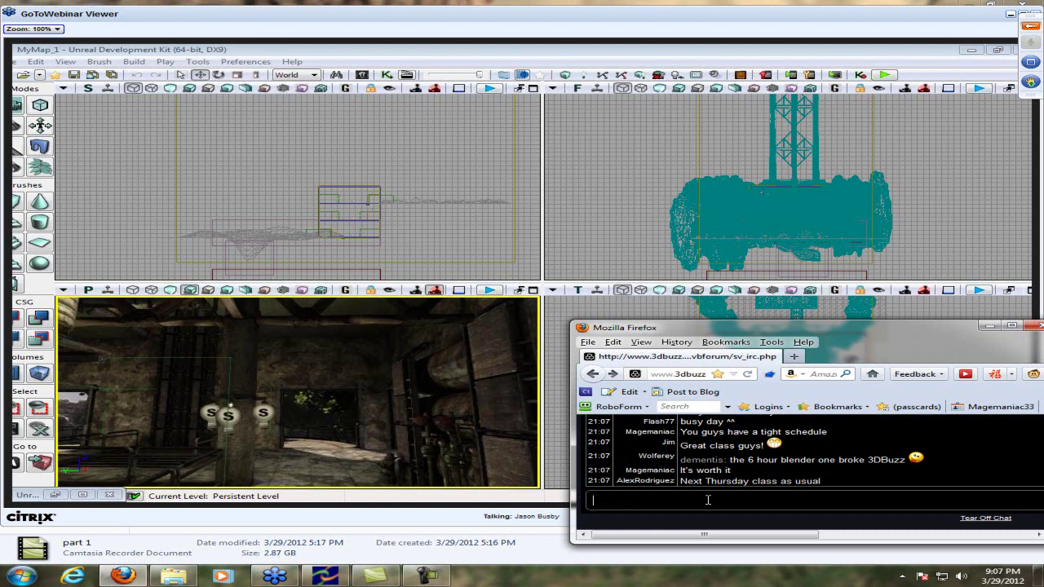
type("keep this one going xD")
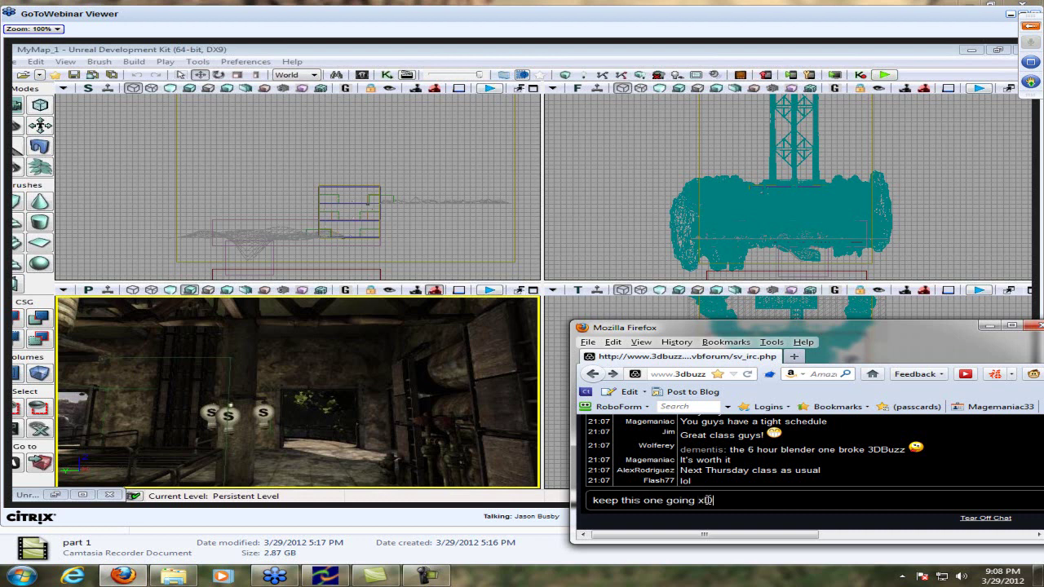
key("Return")
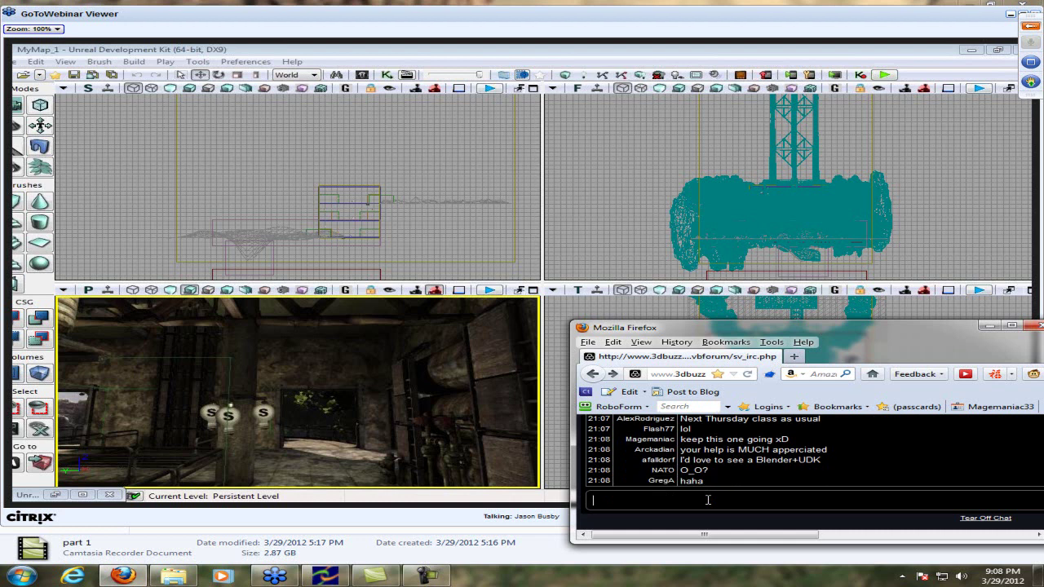
Post that another chatter is famous, 'Ahhh I need to get money :3' and 'I nevar have internet money'
type("NATO is famous")
key("Return")
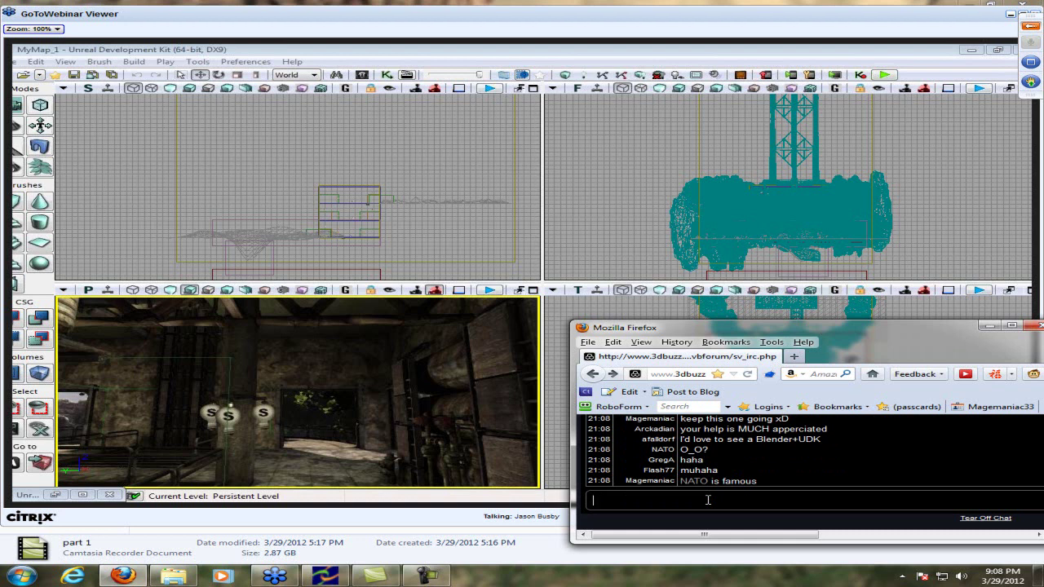
type("Ahhh I ")
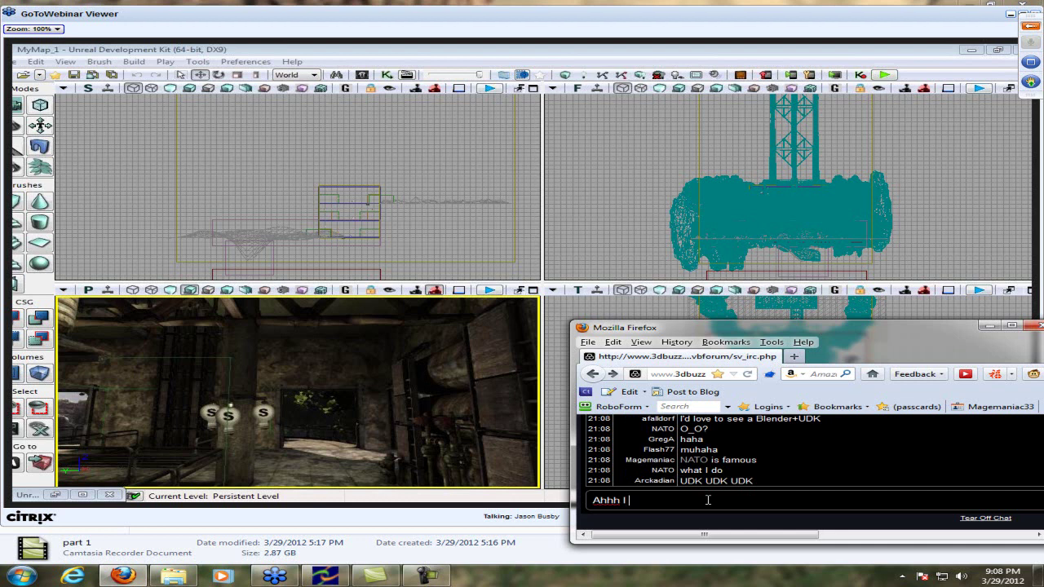
type("need to get m")
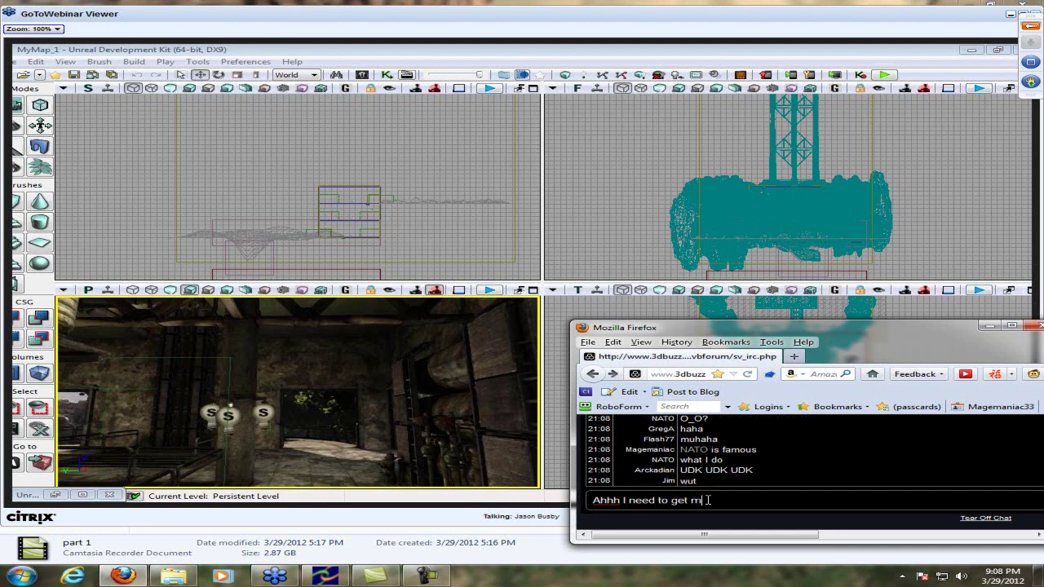
type("oney :3")
key("Return")
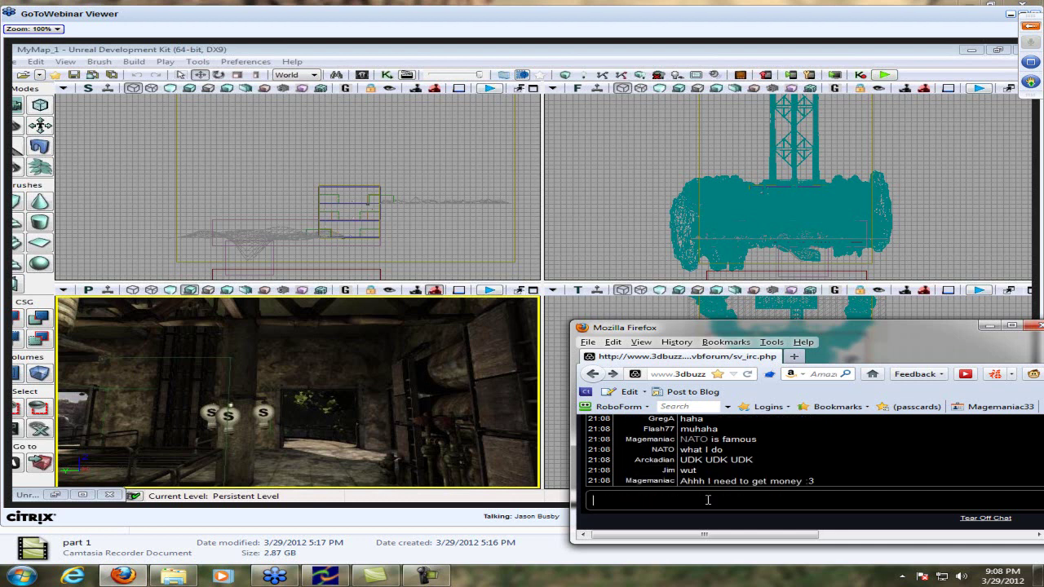
type("I nevar have internet mon")
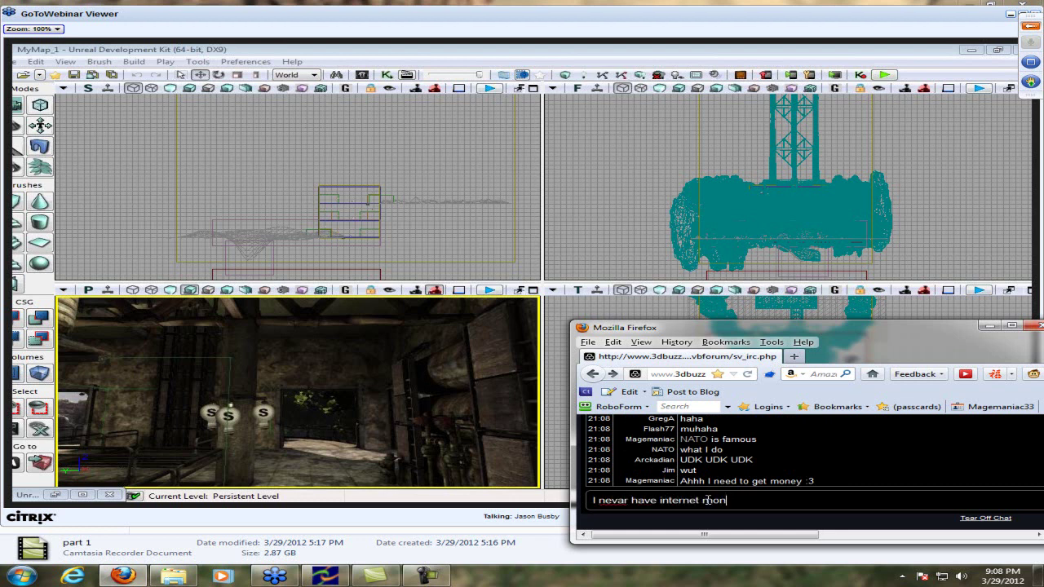
type("ey")
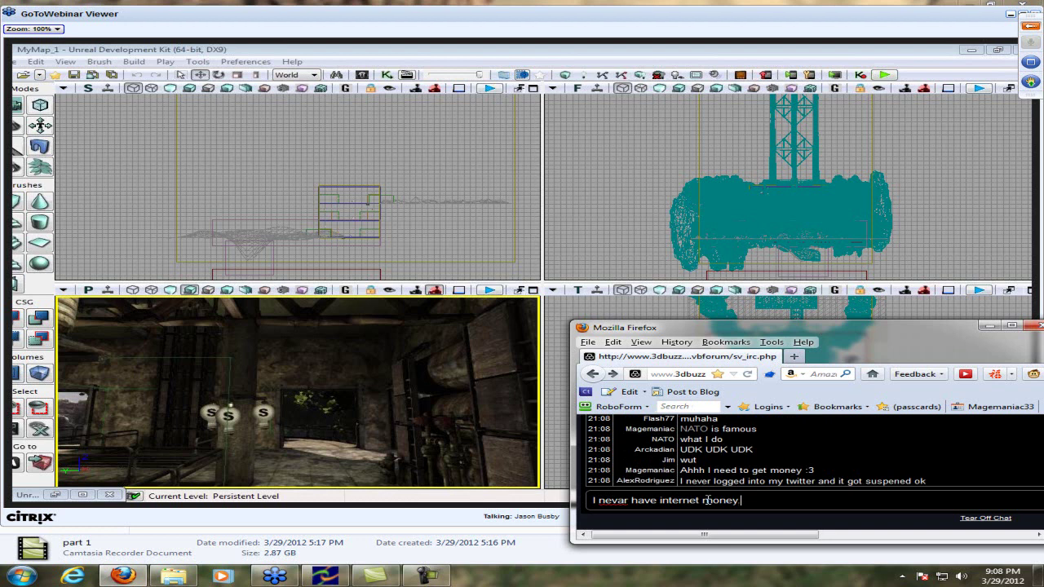
key("Return")
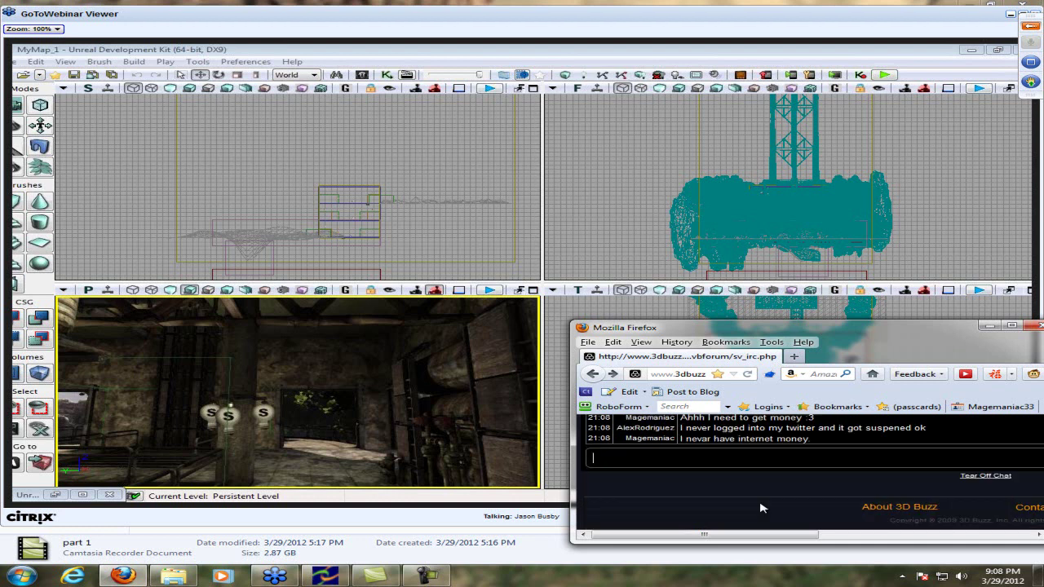
Send 'UDK is hard' and then 'Unity seems hard' as two chat messages
left_click(742, 457)
type("UDK is hard.")
key("Return")
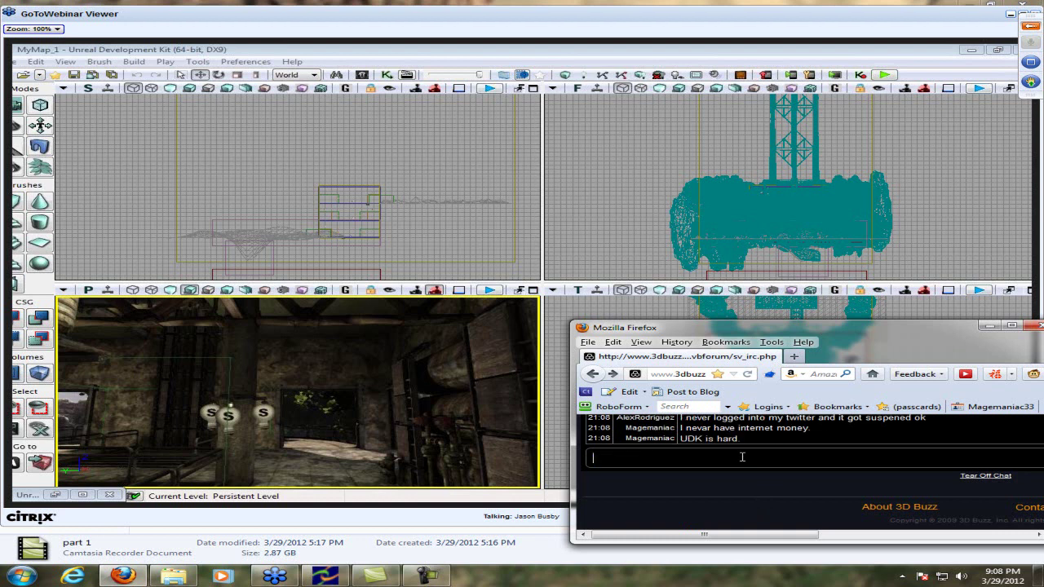
type("Unity seems har")
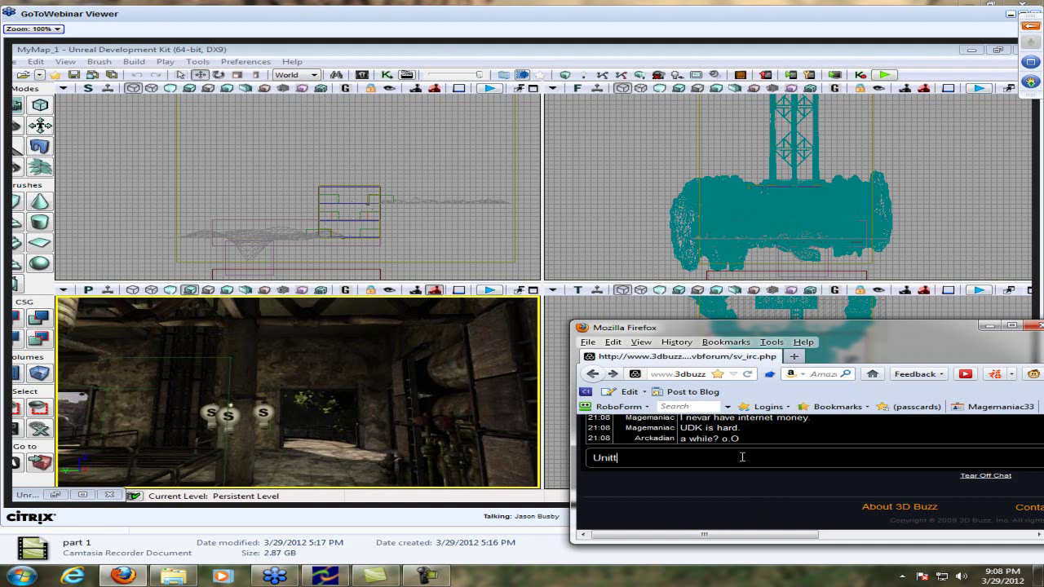
type("d")
key("Return")
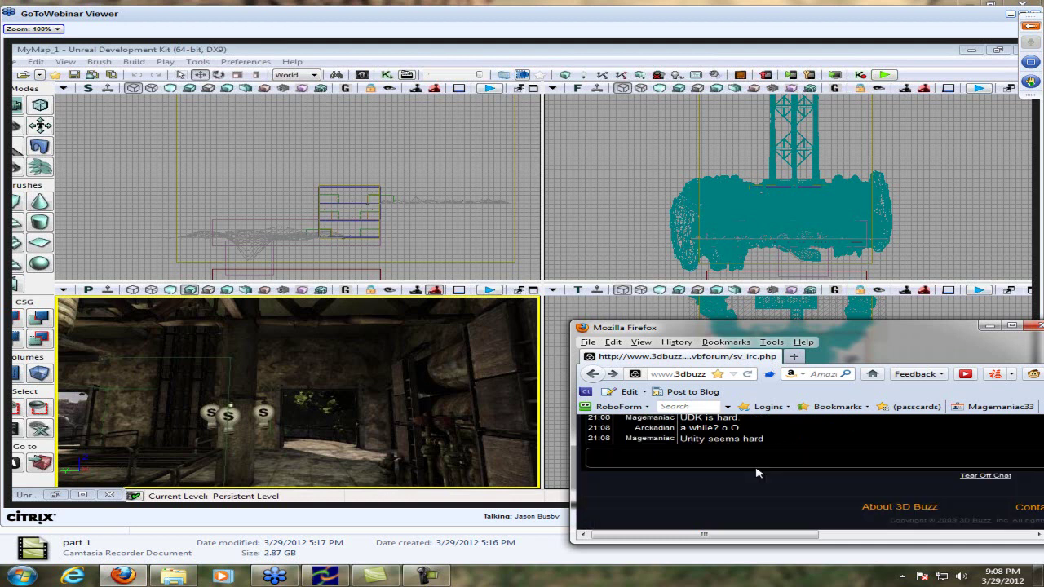
Maximize the chat window and post 'It's coding tho'
double_click(905, 340)
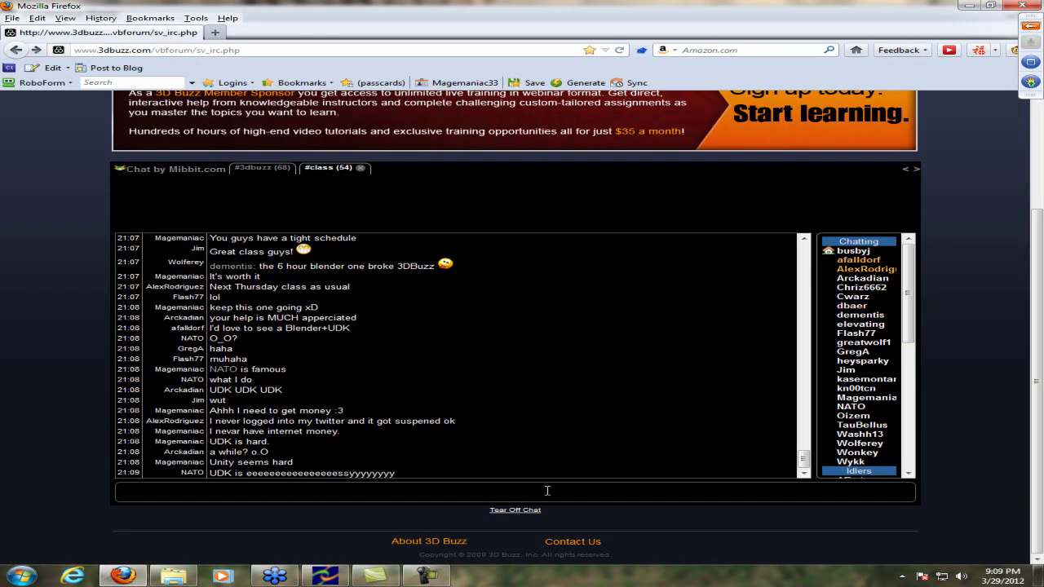
type("It'")
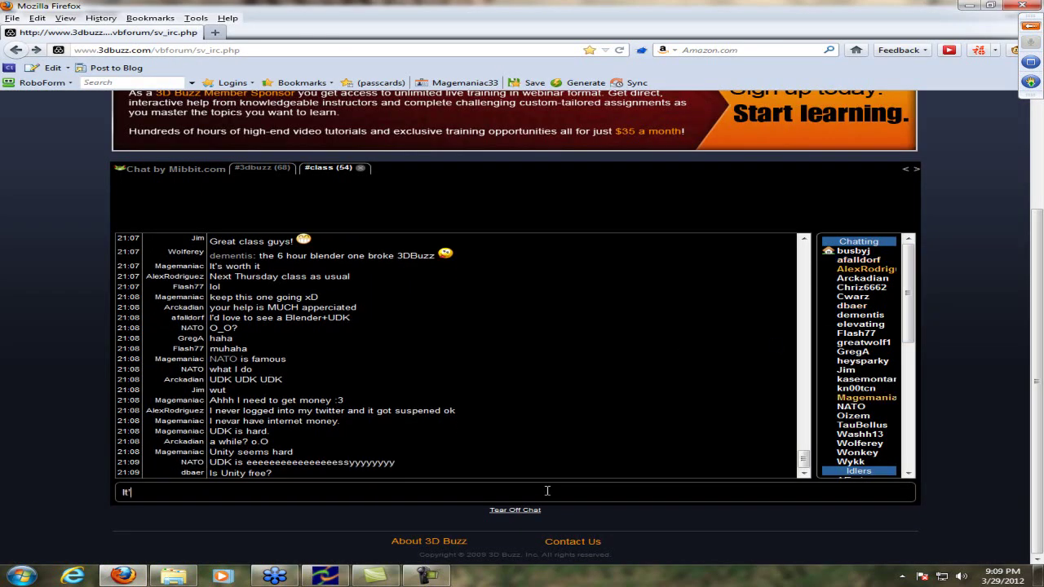
type("s coding tho")
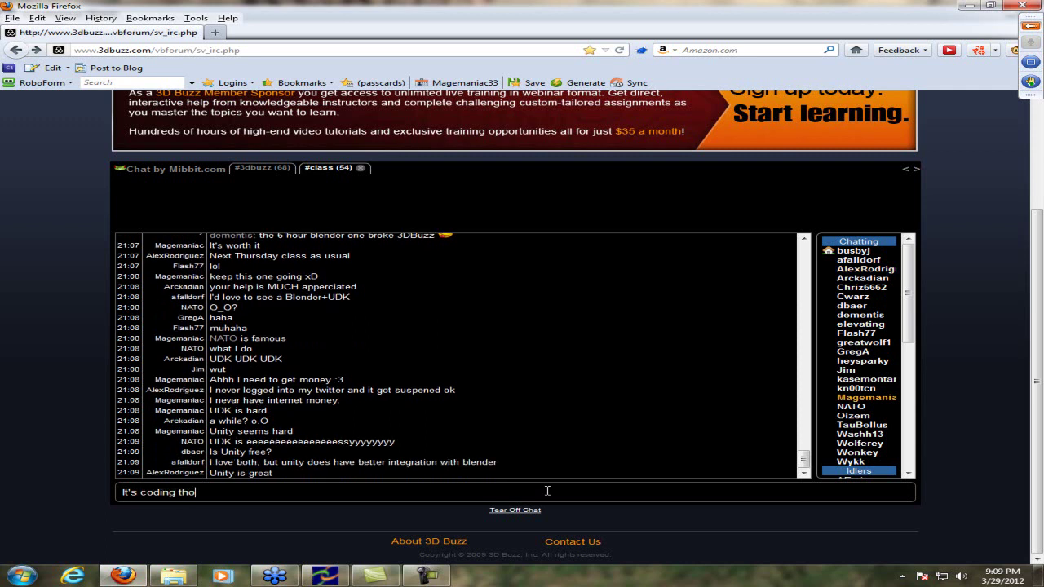
key("Return")
Post about helping create a Unity game, then ask who has released UDK or Unity games
type("I he")
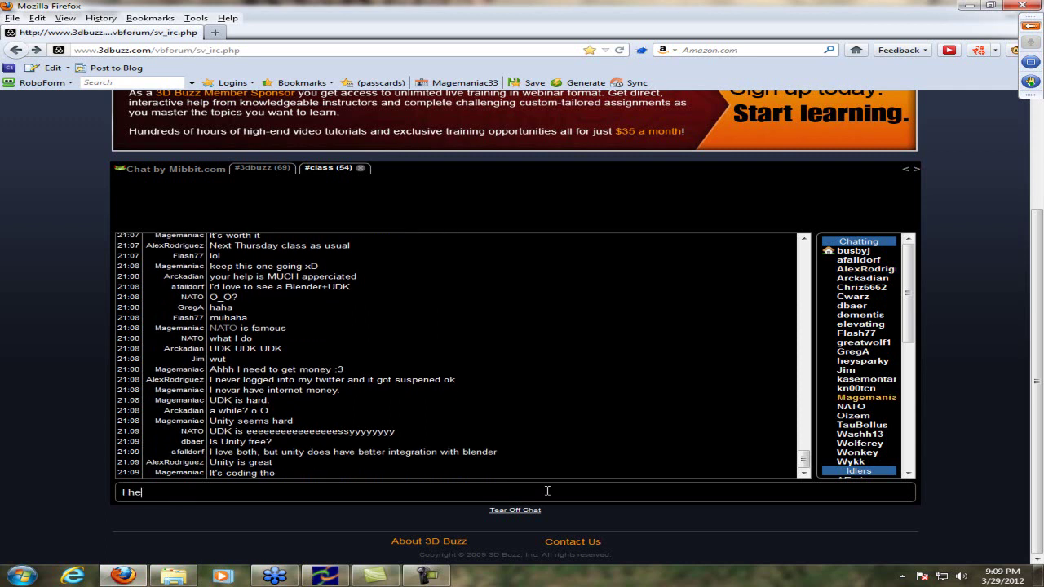
type("lped my game c")
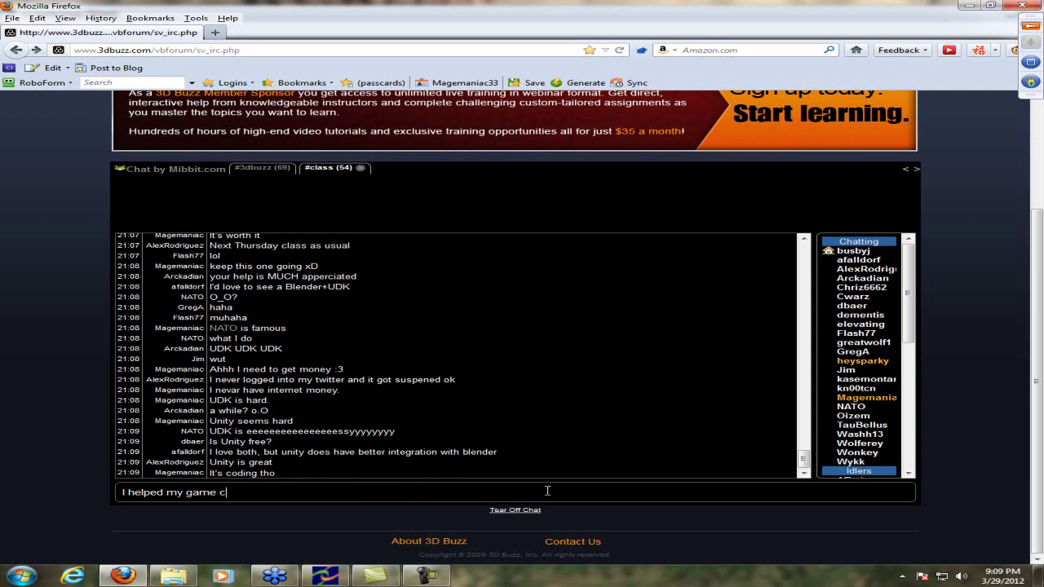
type("reate")
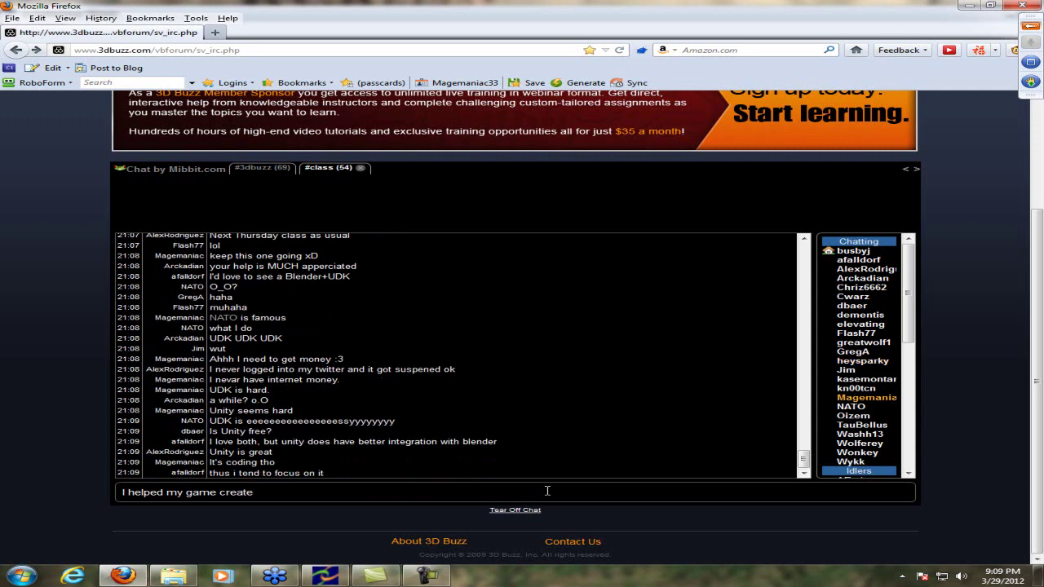
type(" a Unity game")
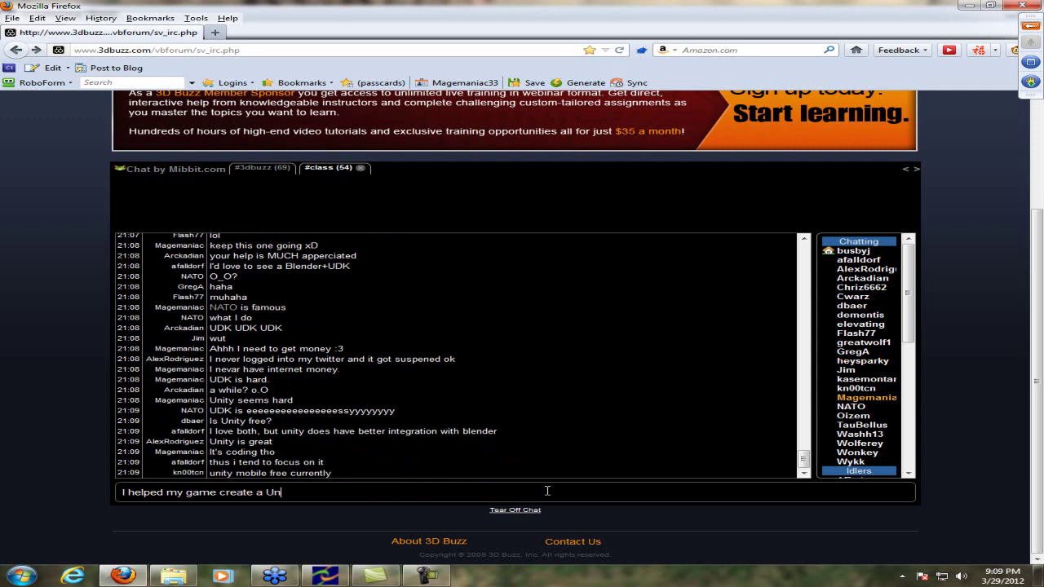
key("Return")
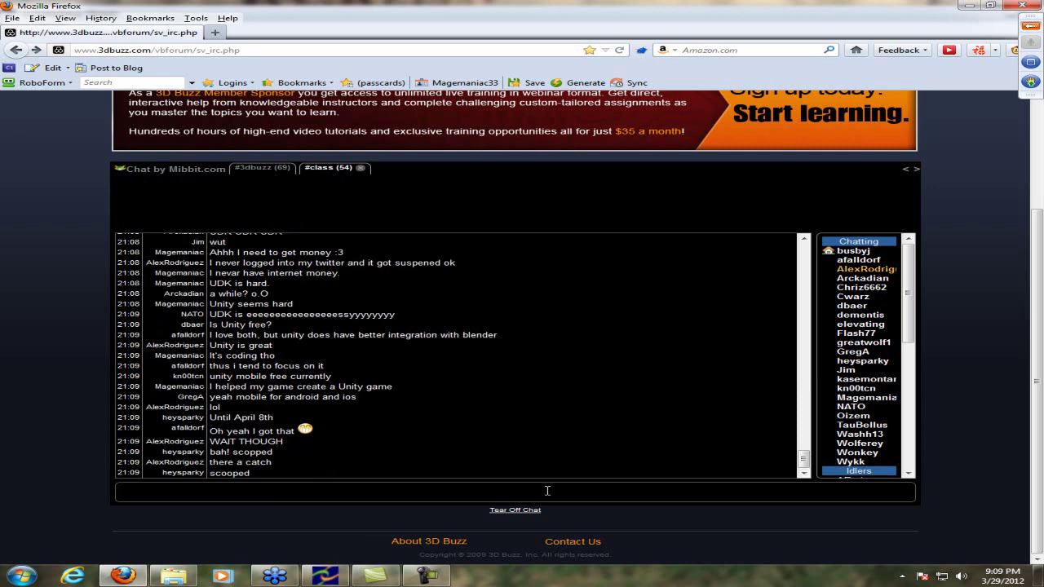
type("Have you guys created a UDK or Unity game that's release ")
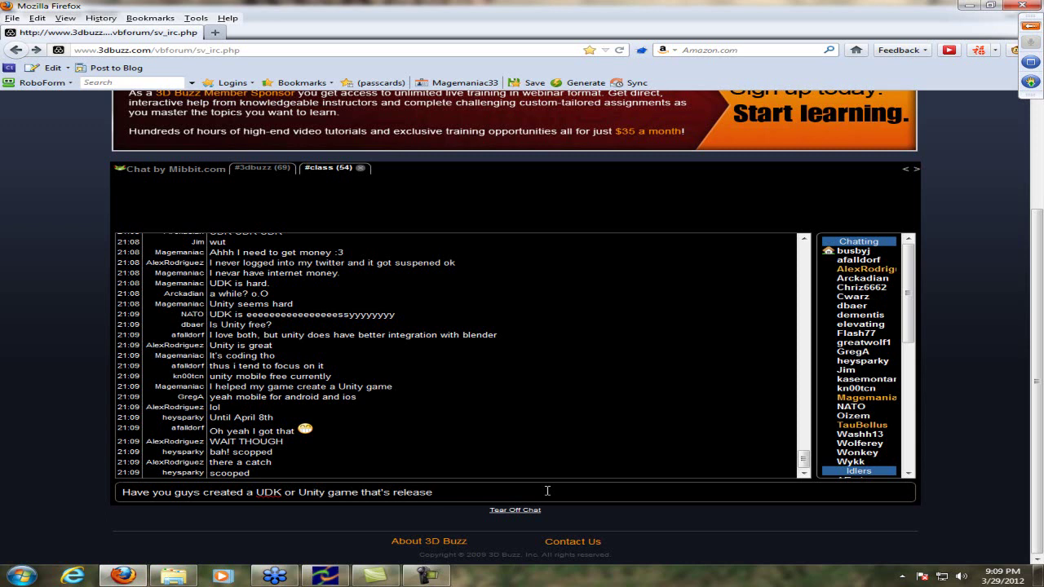
type("& / or")
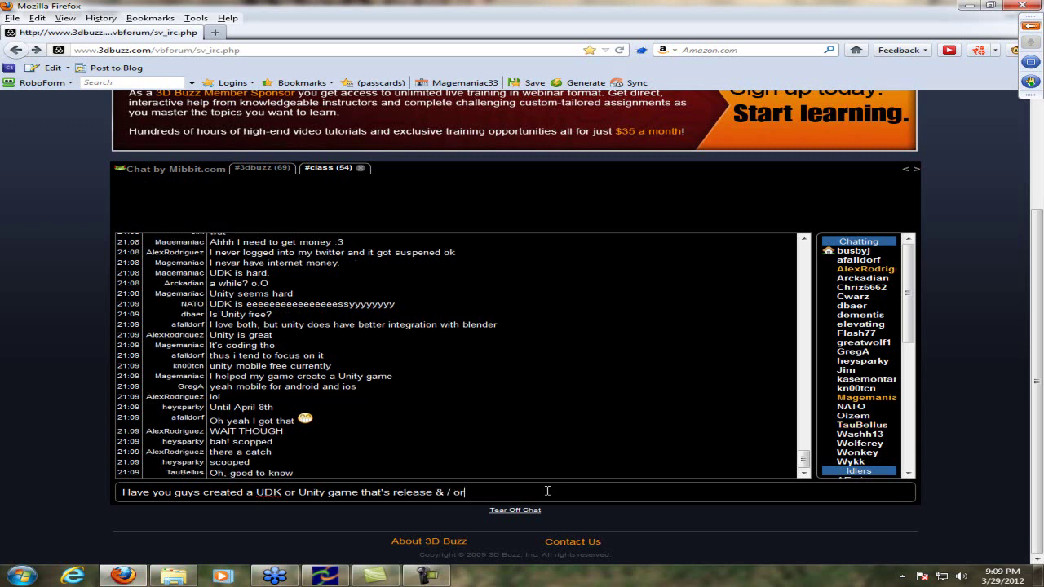
type(" will you ")
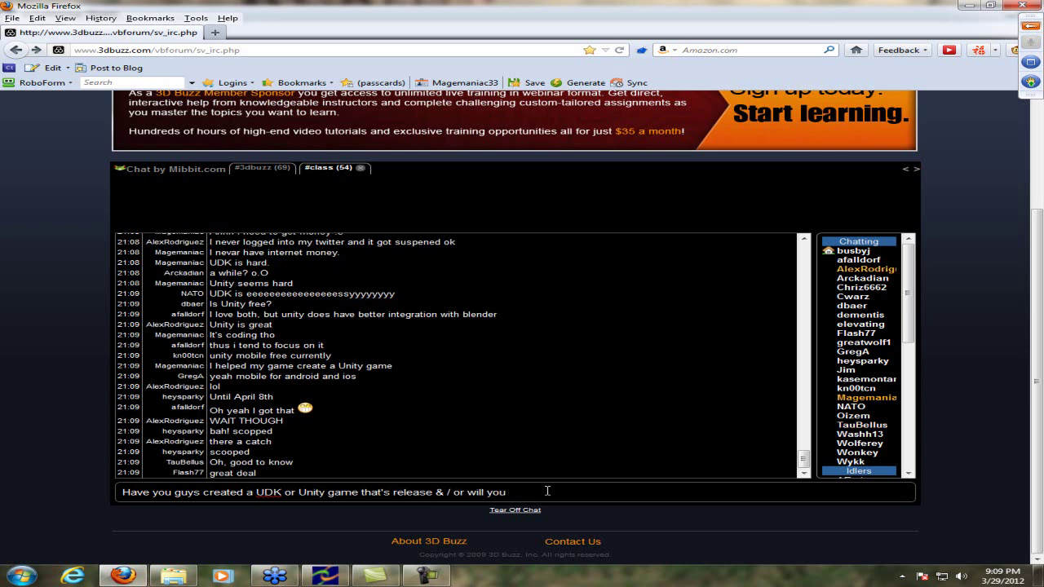
type("make one?")
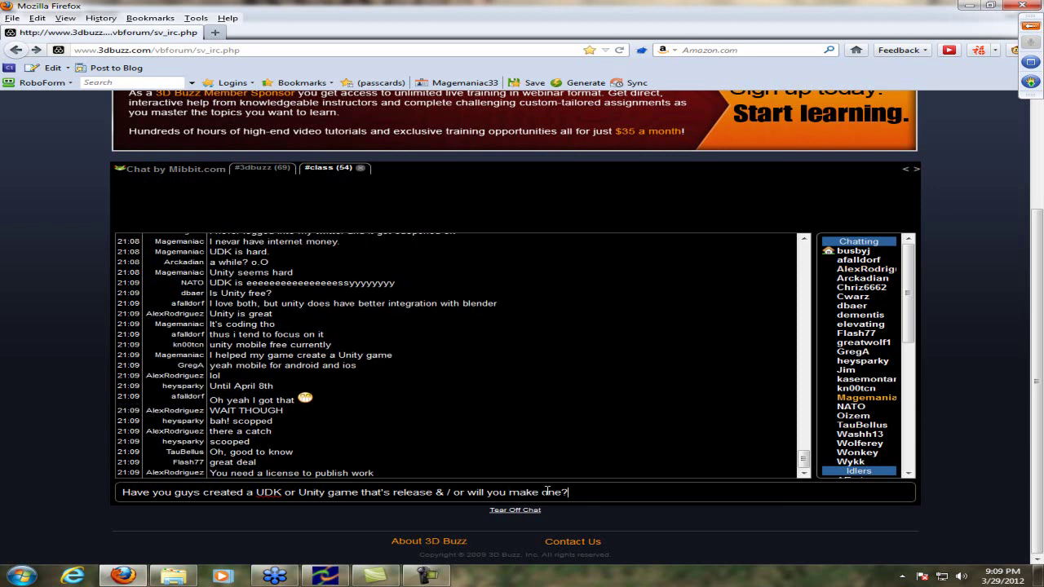
key("Return")
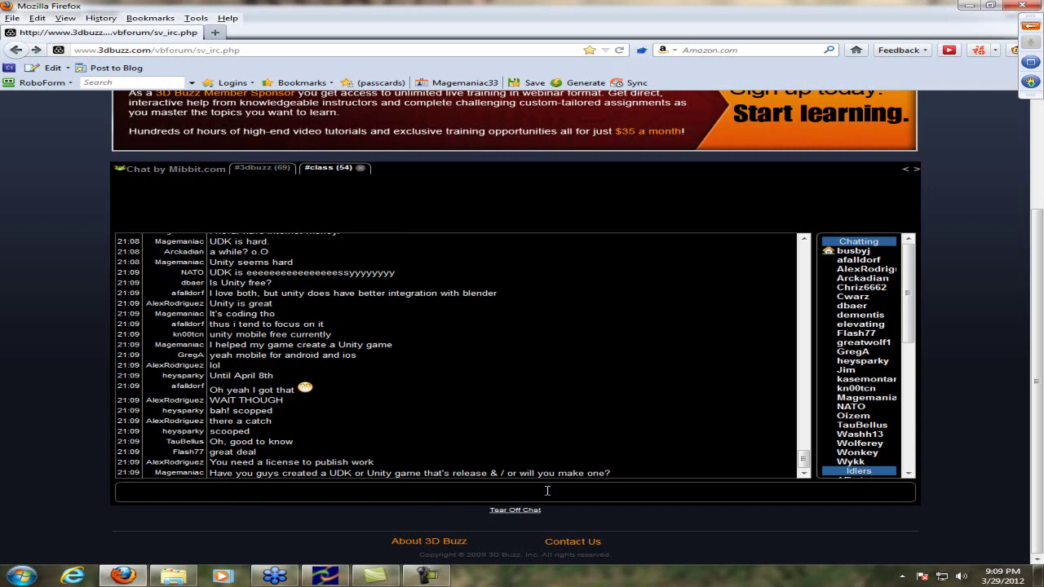
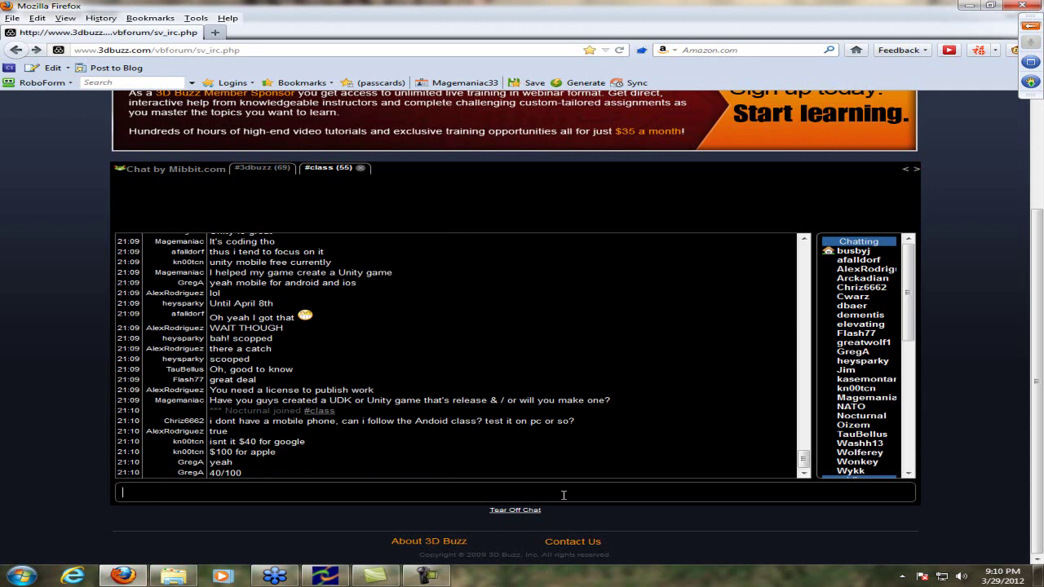
Look up and then close the whois details of the first member in #class
left_click(869, 251)
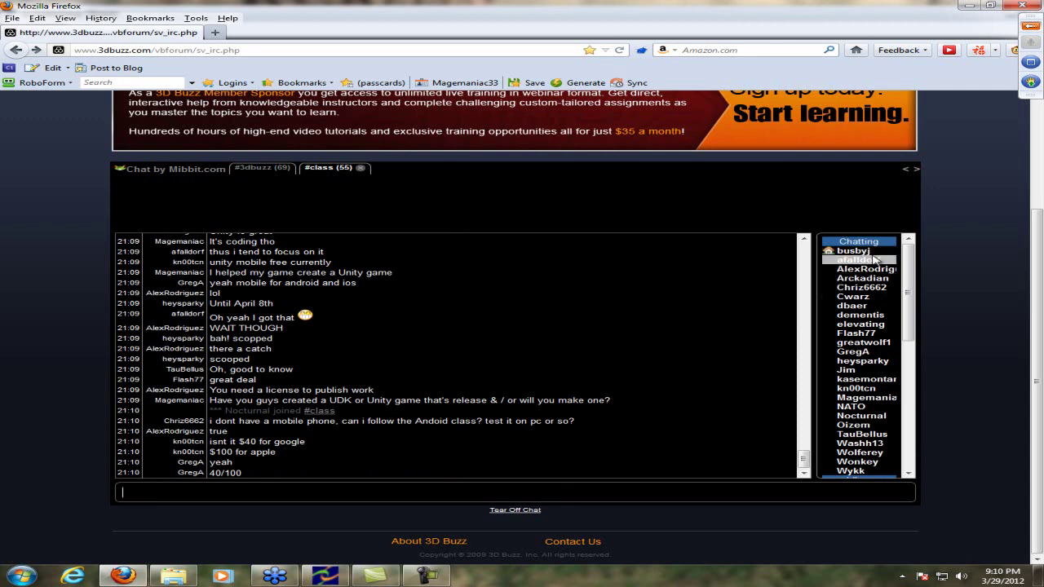
left_click(856, 251)
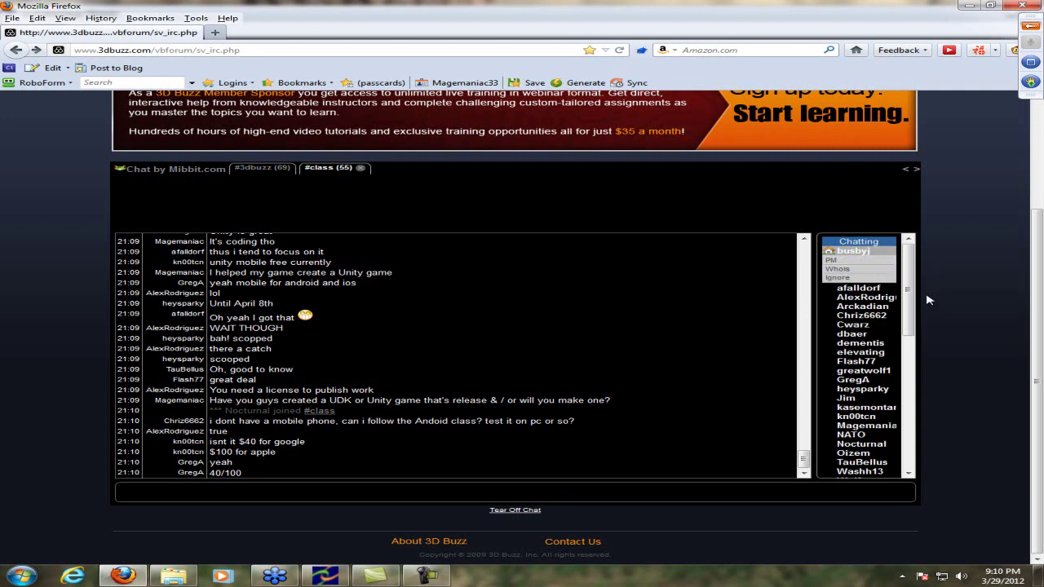
left_click(840, 269)
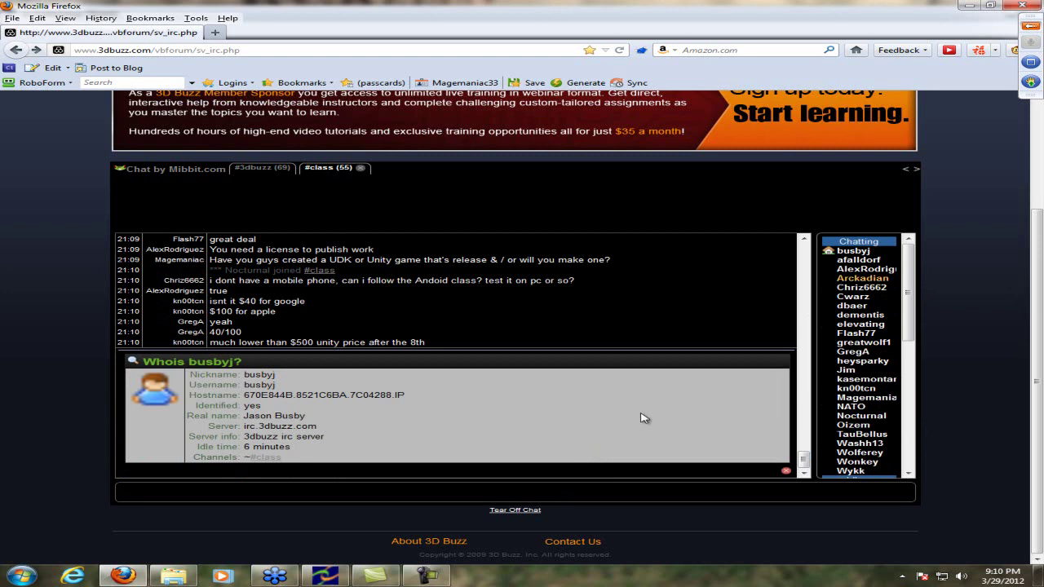
left_click(786, 461)
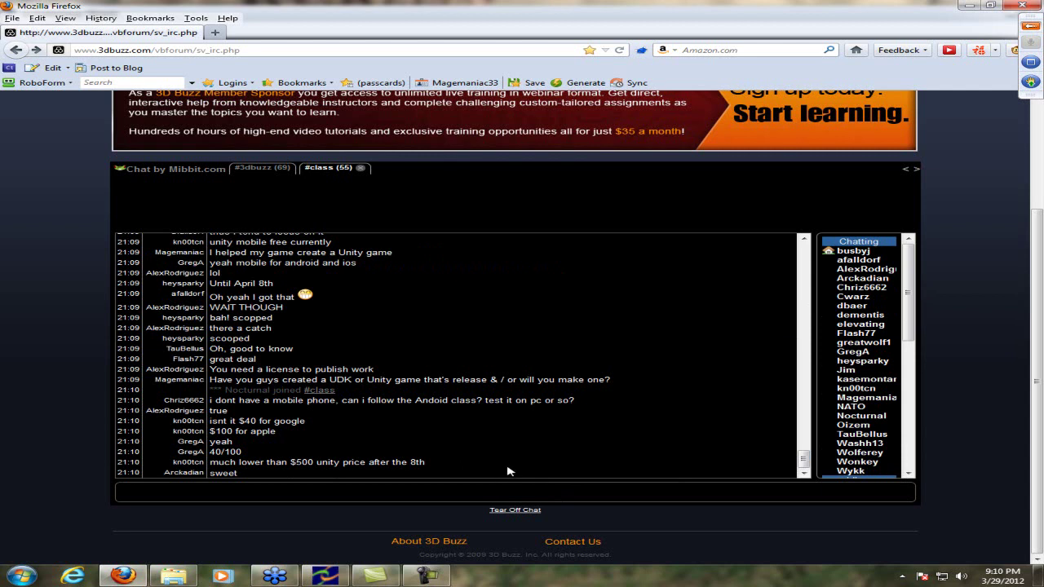
Post 'UDK has pretty good royalty starting at $50,000' in the #class chat
left_click(436, 493)
type("UDK has pretty good royalty starting at")
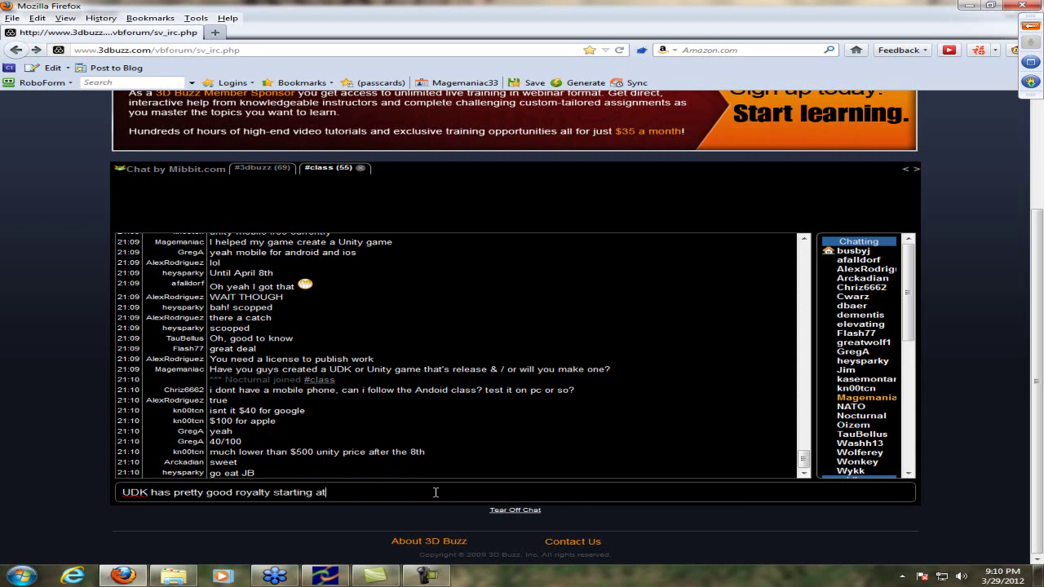
type(" $50,000")
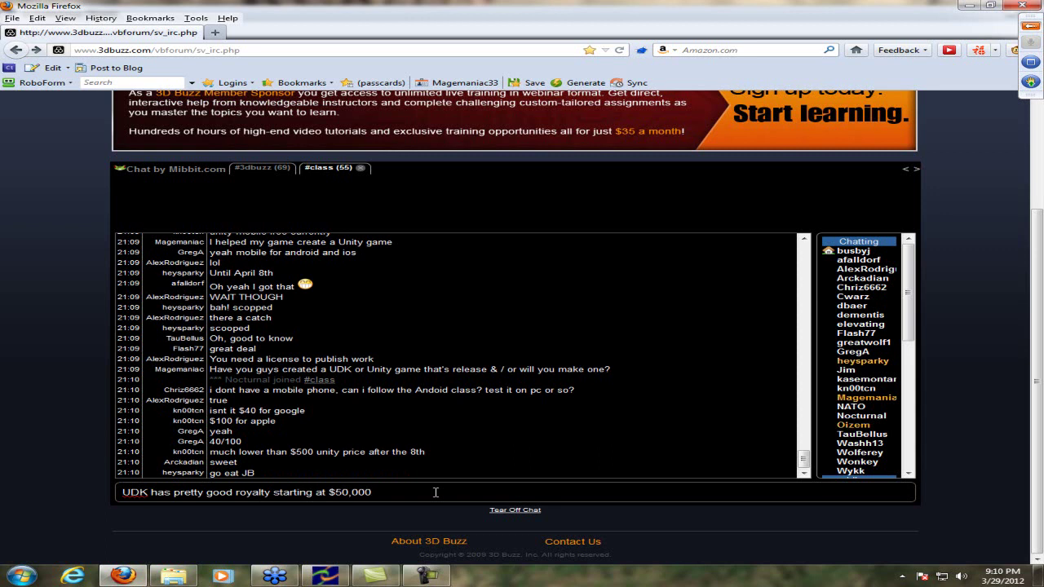
key("Return")
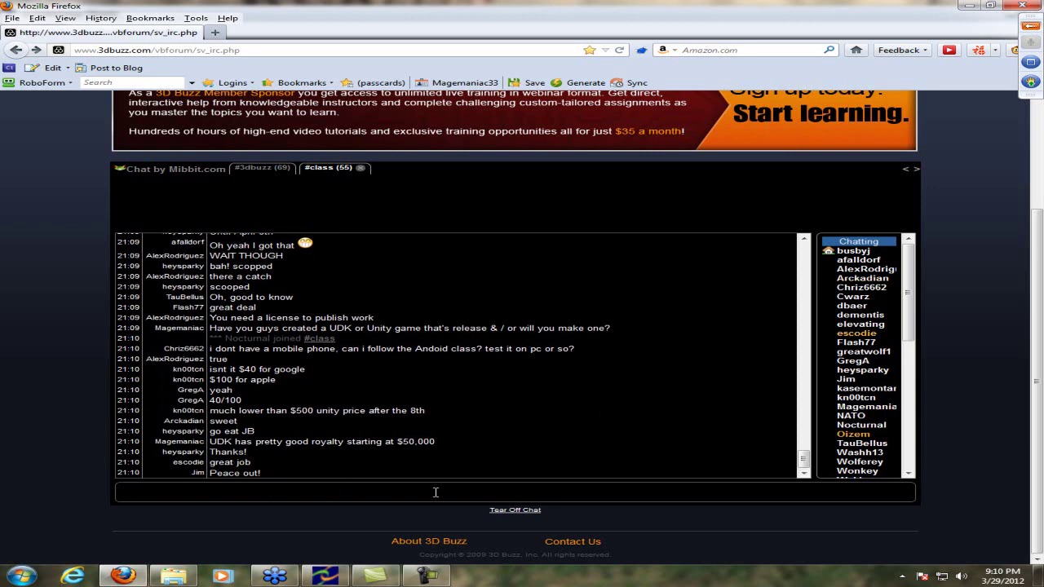
Say goodbye with 'thx very much cya' and 'see ya'
type("thx very much cya")
key("Return")
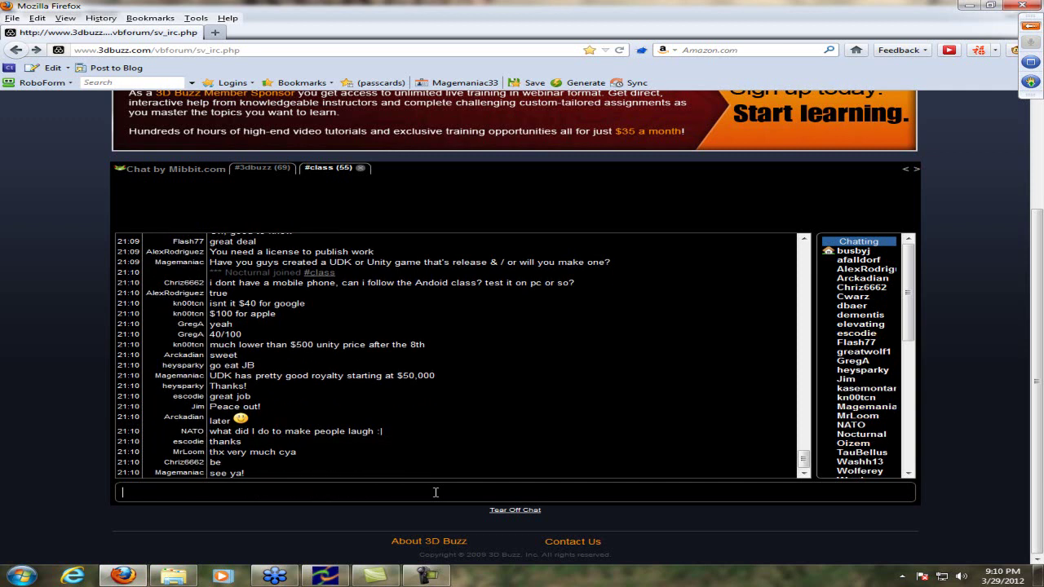
type("s")
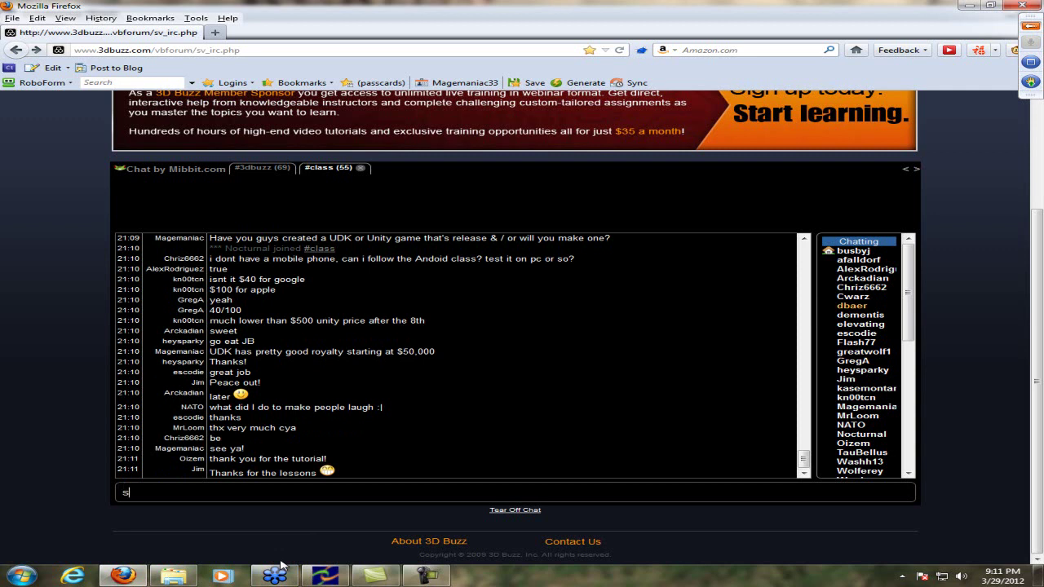
type("ee ya")
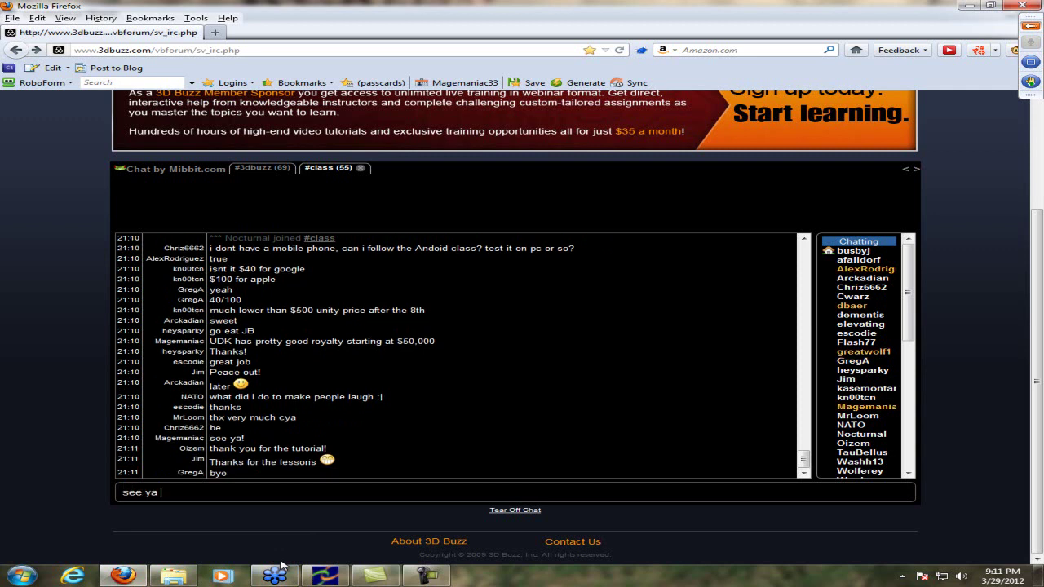
key("Return")
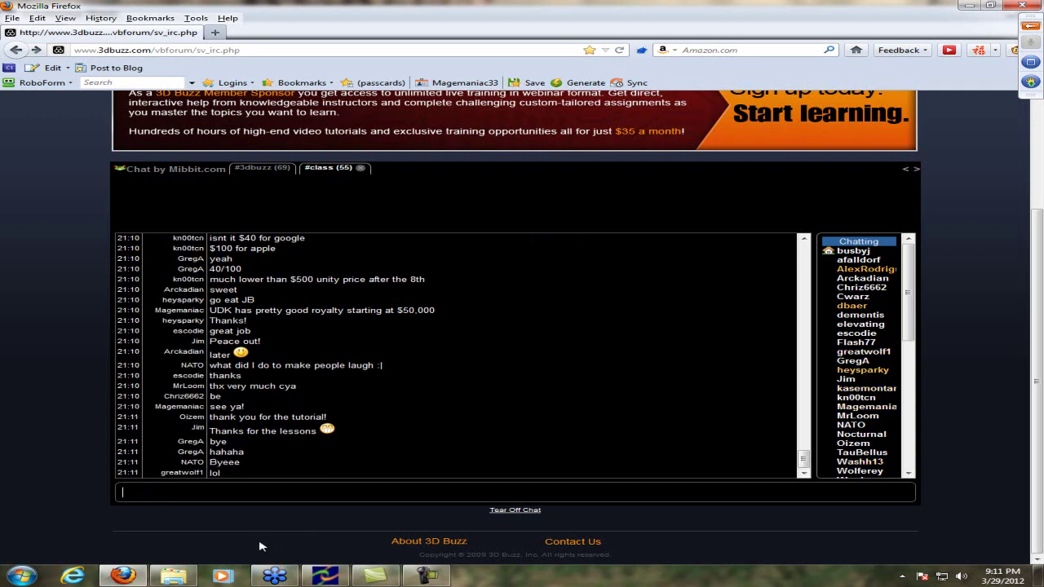
Watch the shared Unreal editor full-screen in the GoToWebinar viewer, leaving full-screen when it ends
left_click(277, 577)
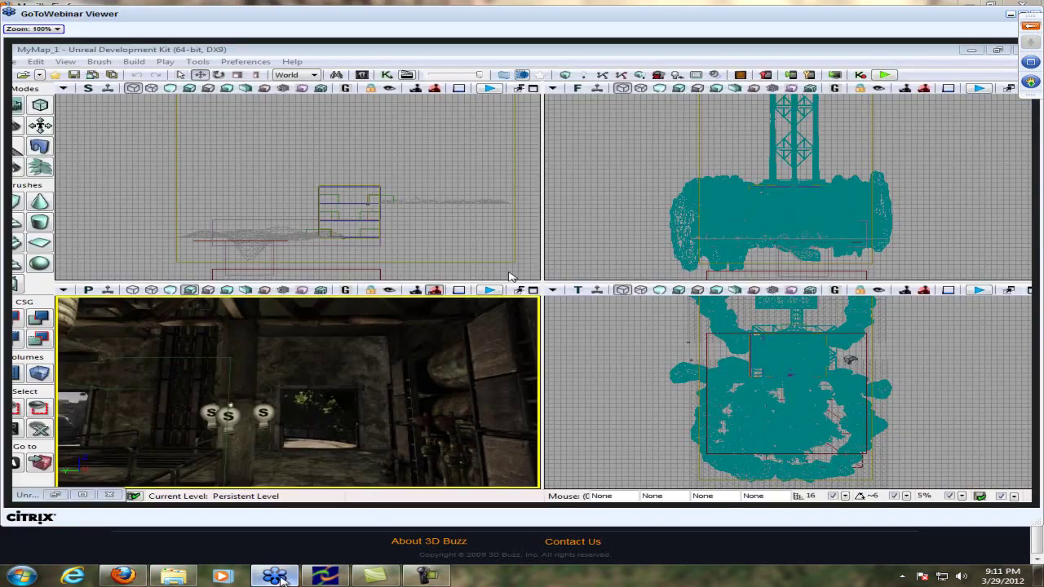
left_click(276, 578)
left_click(276, 577)
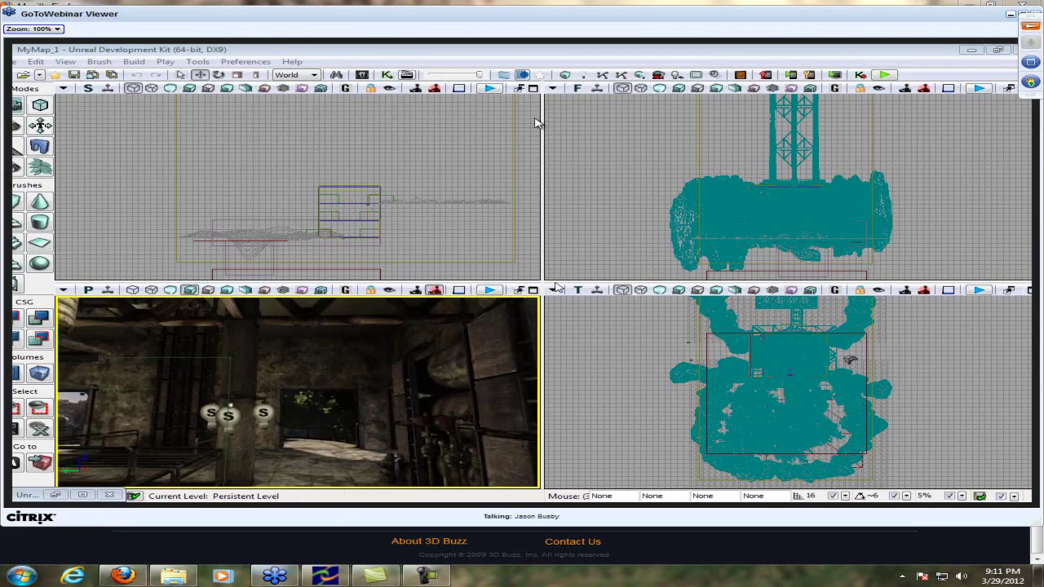
double_click(524, 11)
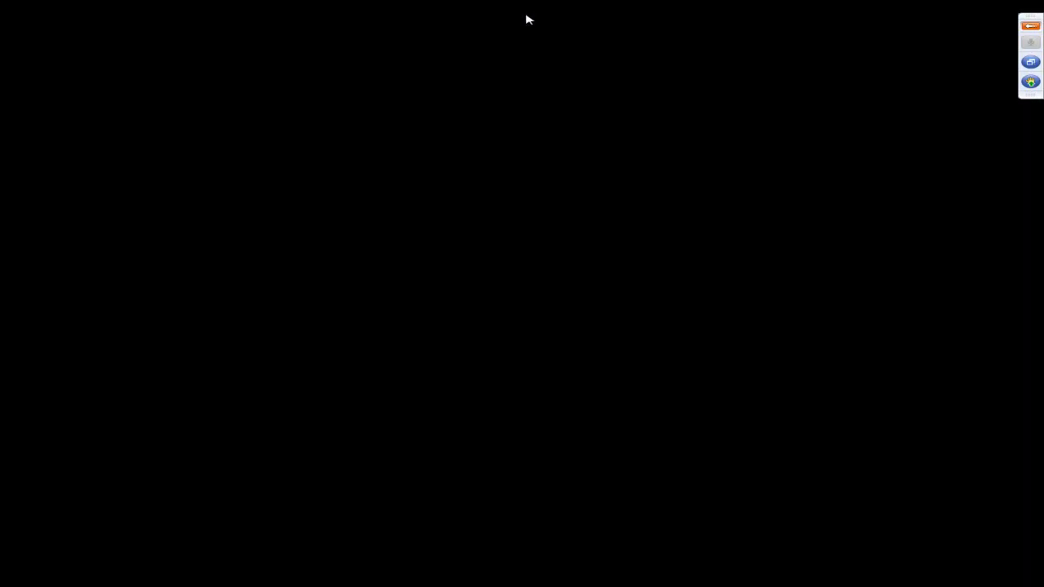
double_click(279, 164)
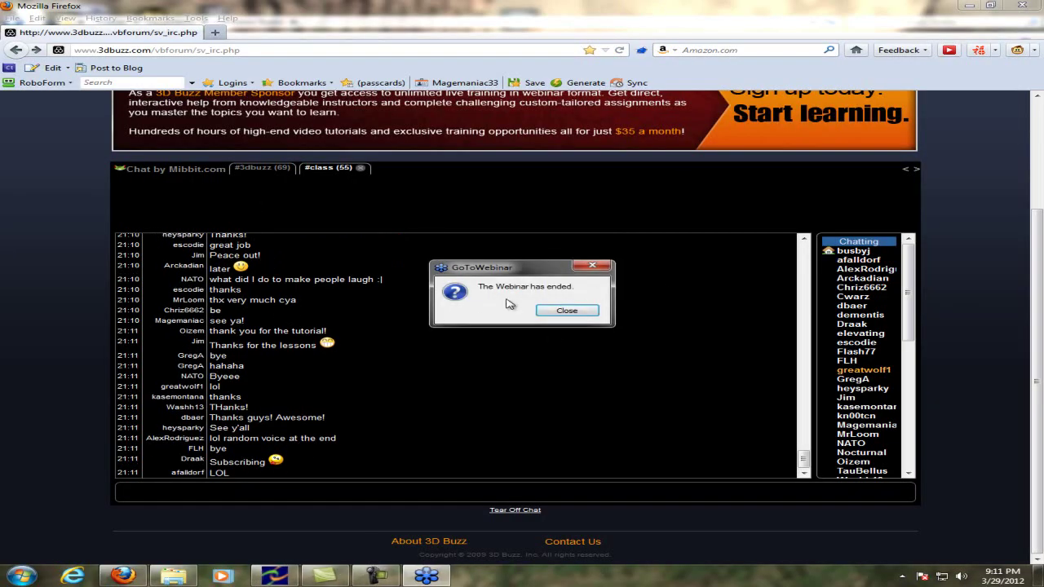
Post 'NOOOOOOOOOOOOOO it ended' and close the webinar-ended notice
left_click(357, 492)
type("NO")
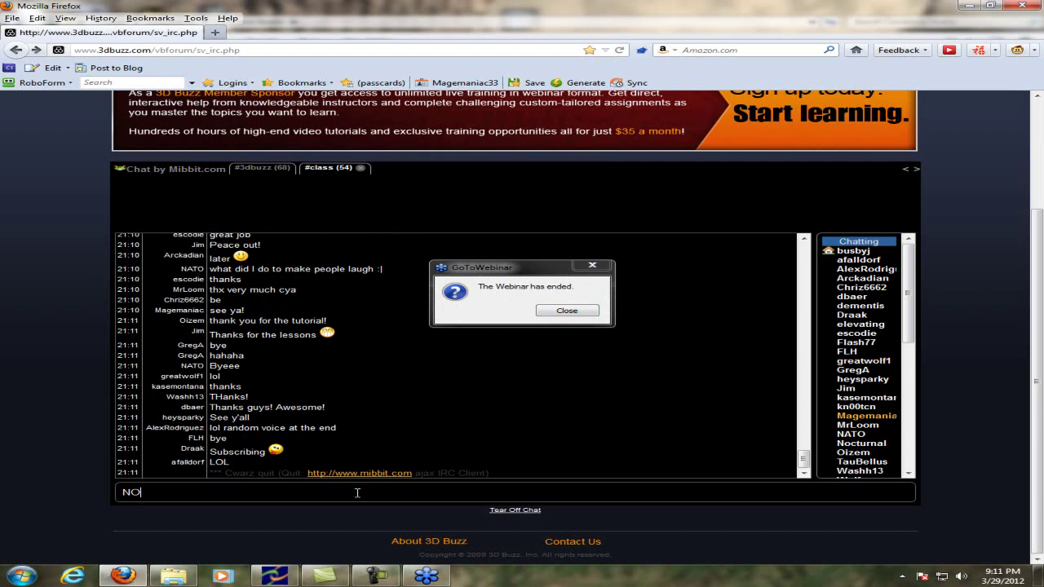
type("OOOOOOOOOOOOO it ende")
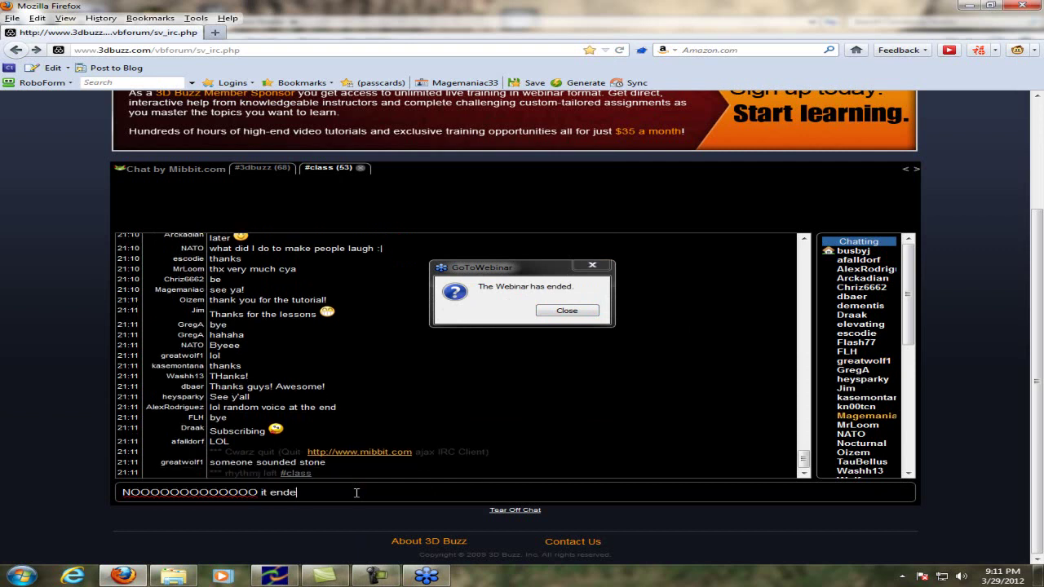
type("d")
key("Return")
left_click(570, 312)
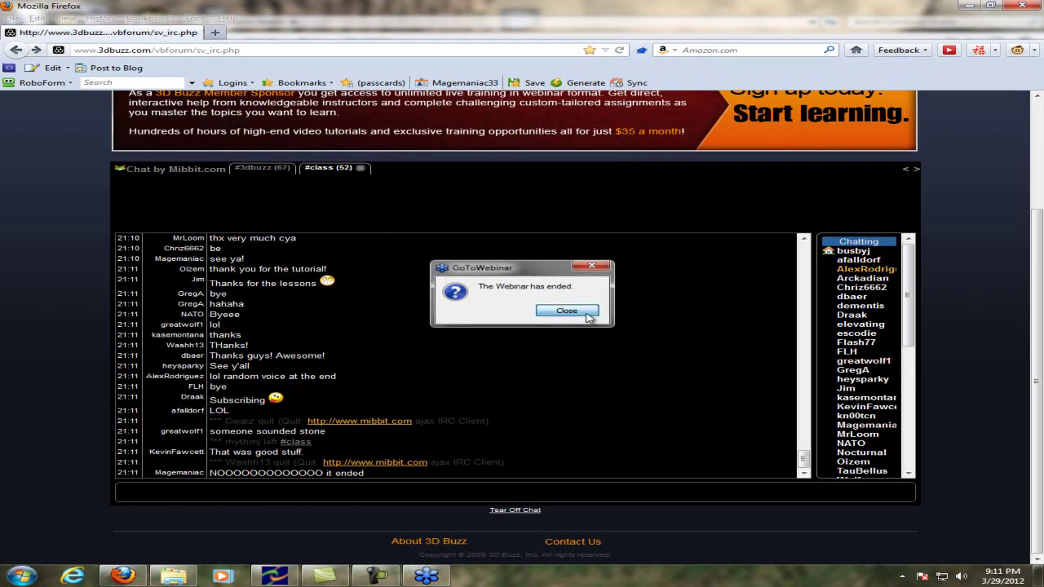
Send a crying emoticon, 'That was the best time I've ever "wasted" period' and 'Lol soooo worth it'
type(":'(")
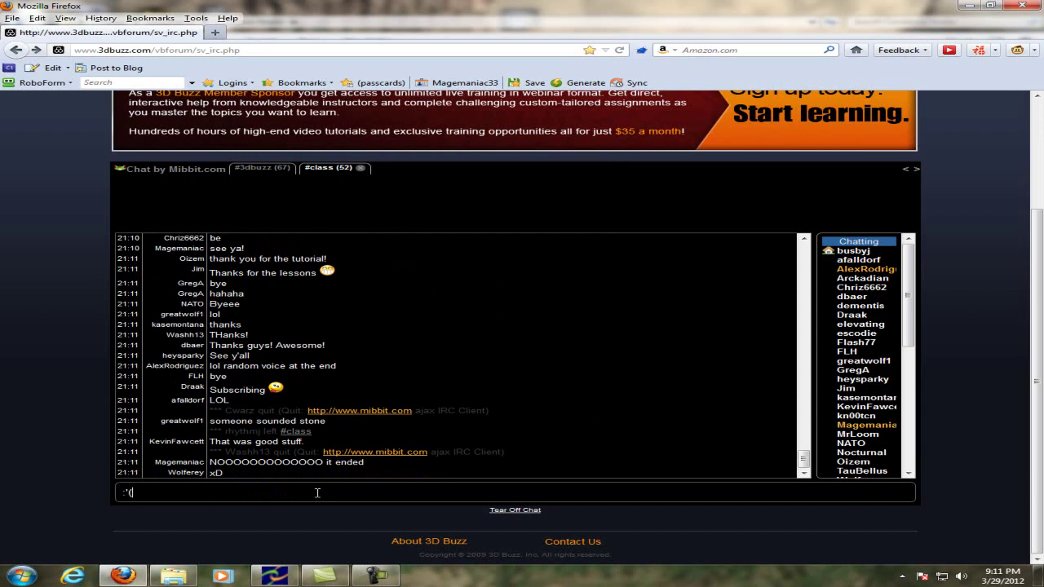
key("Return")
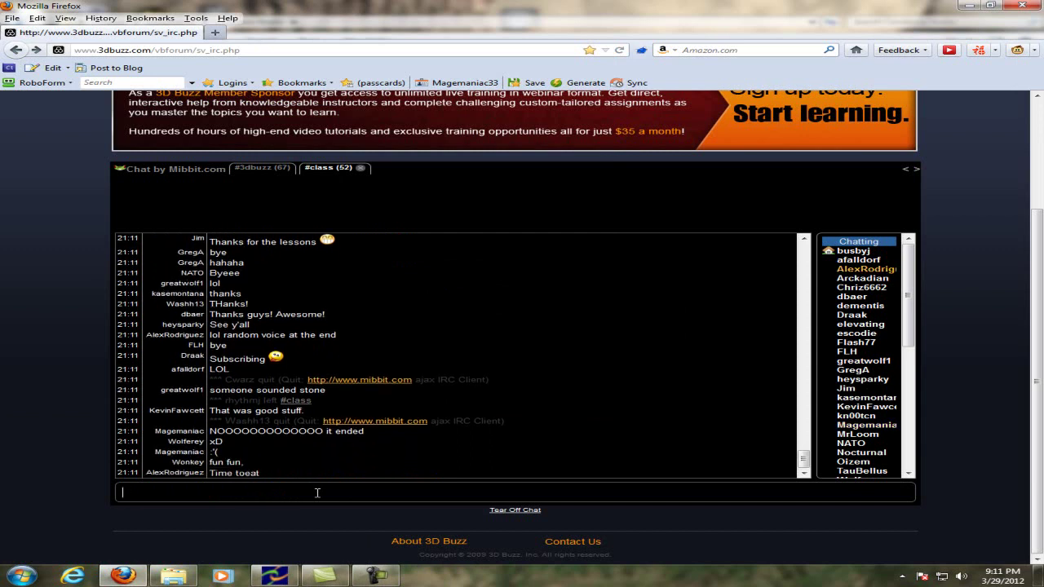
type("That was the best time I've ever \"wasted\" period")
key("Return")
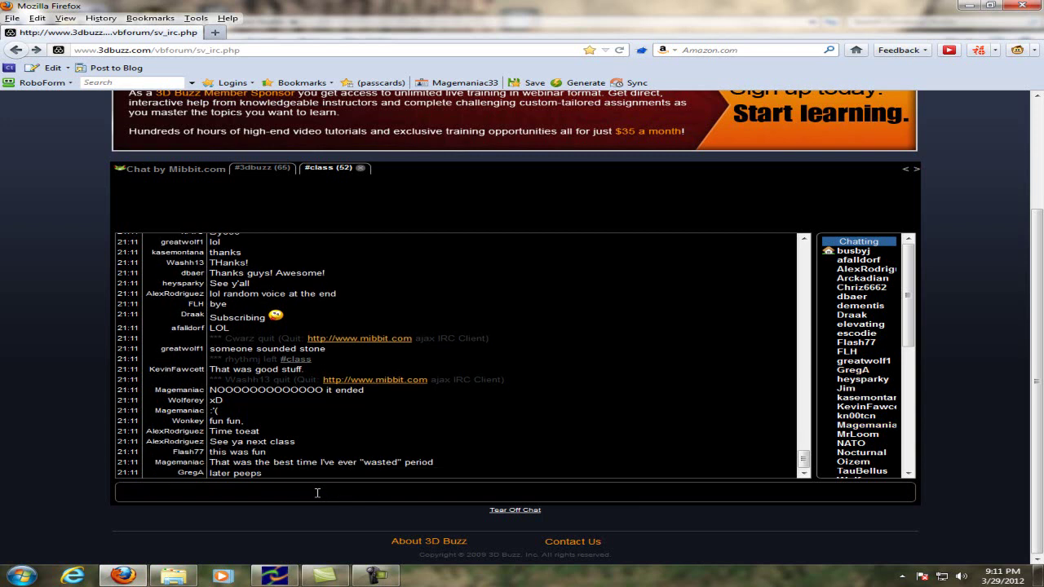
type("Lol")
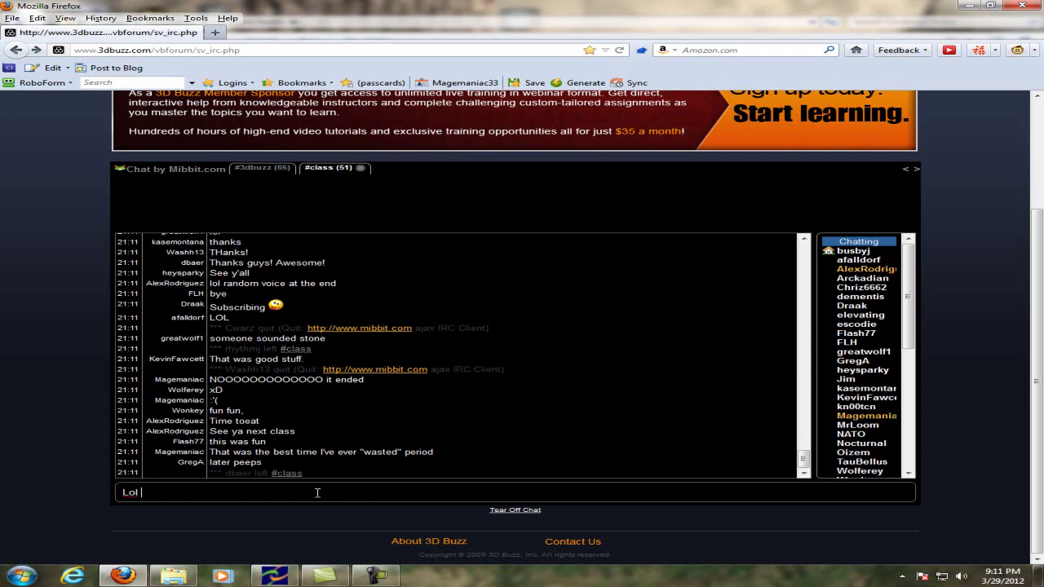
type(" soooo w")
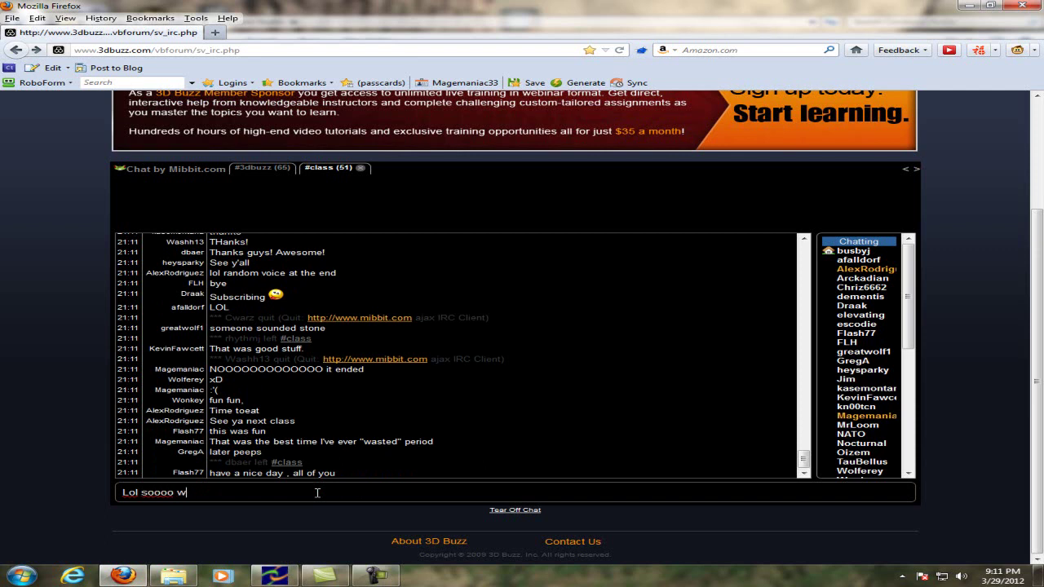
type("orth it")
key("Return")
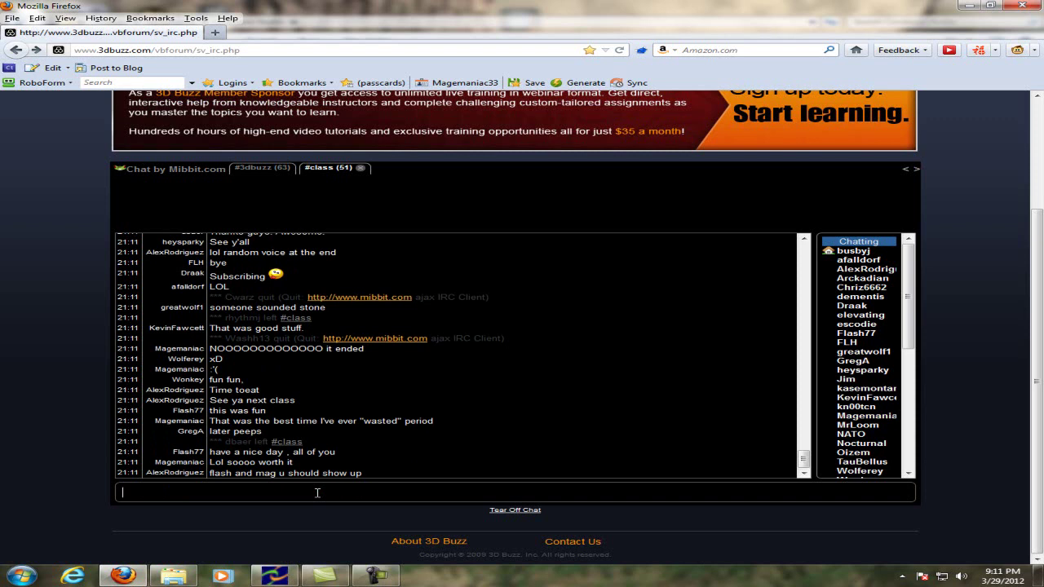
Ask 'Is it free?' and post 'I gotta get money to pay for the class'
type("Is it free?")
key("Return")
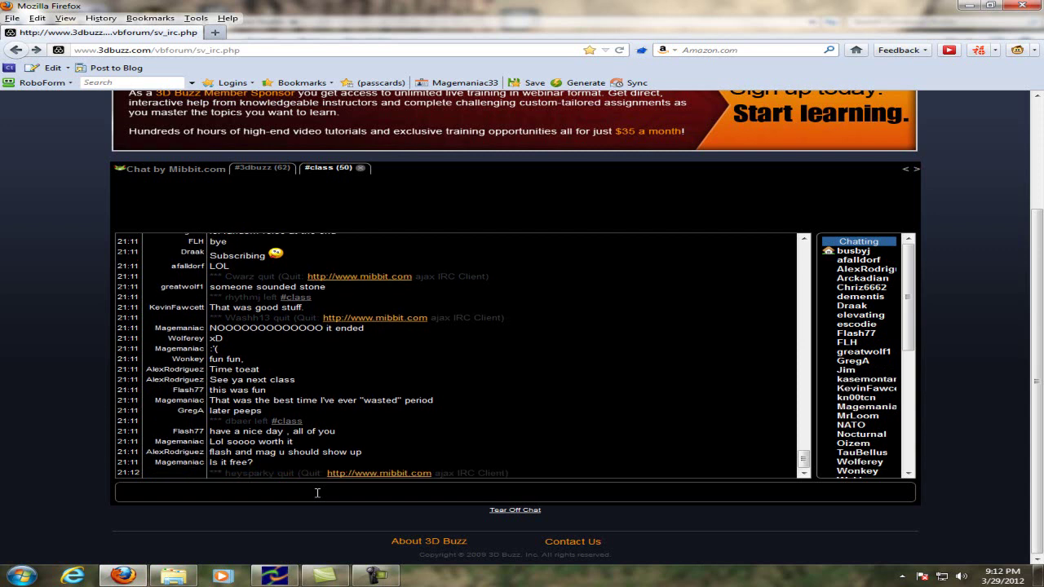
key("ctrl+d")
key("Escape")
type("I gotta get money to pay for the class")
key("Return")
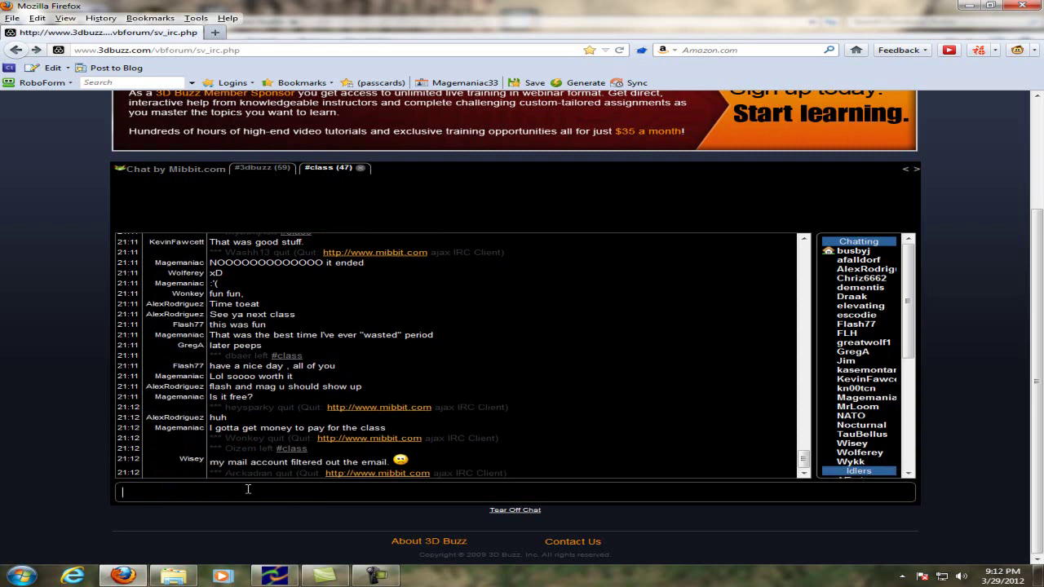
Bring up the Camtasia Recorder panel showing the 0:39:31 capture
left_click(324, 575)
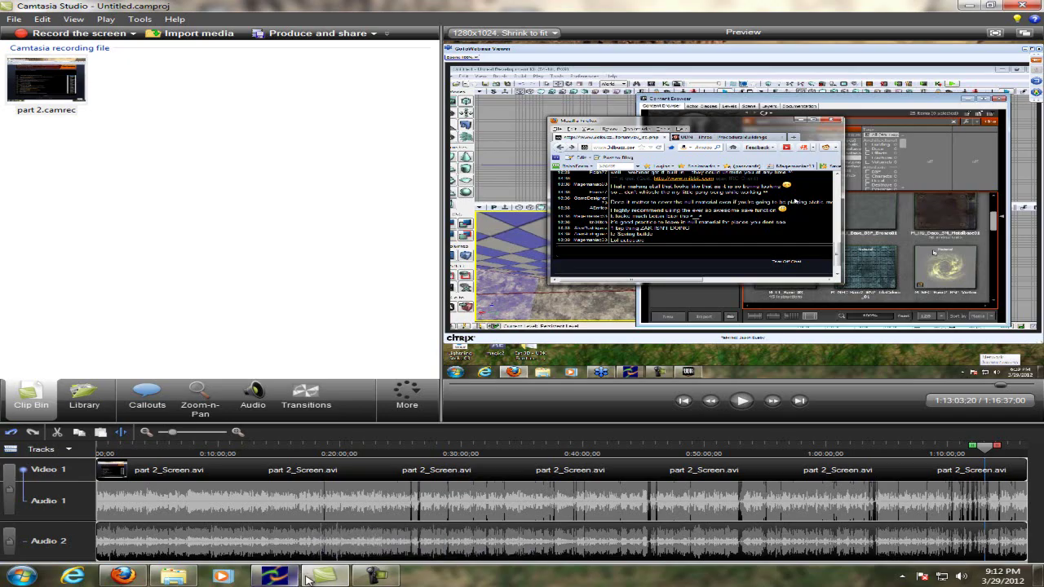
left_click(314, 576)
left_click(376, 575)
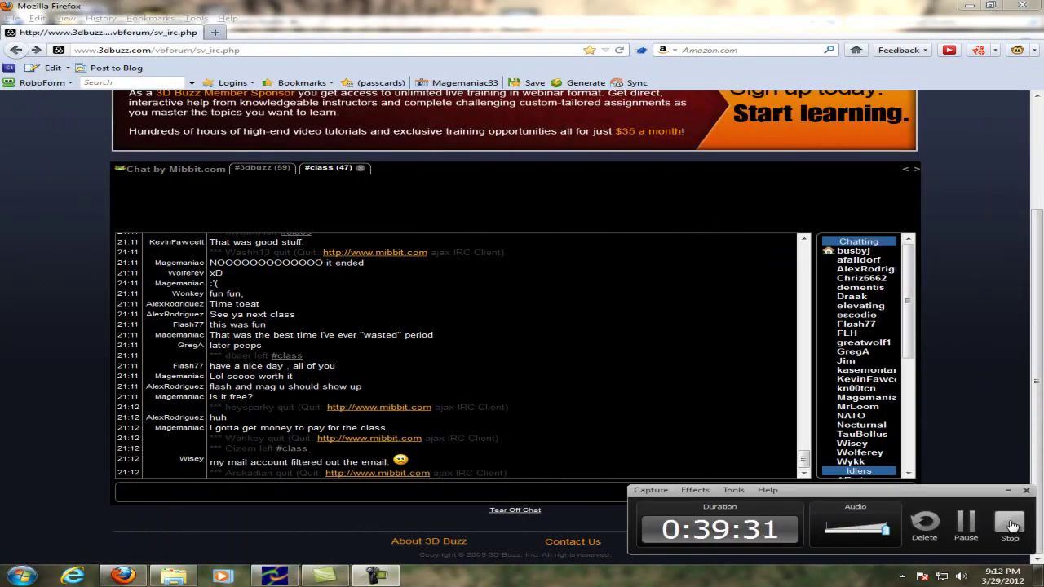